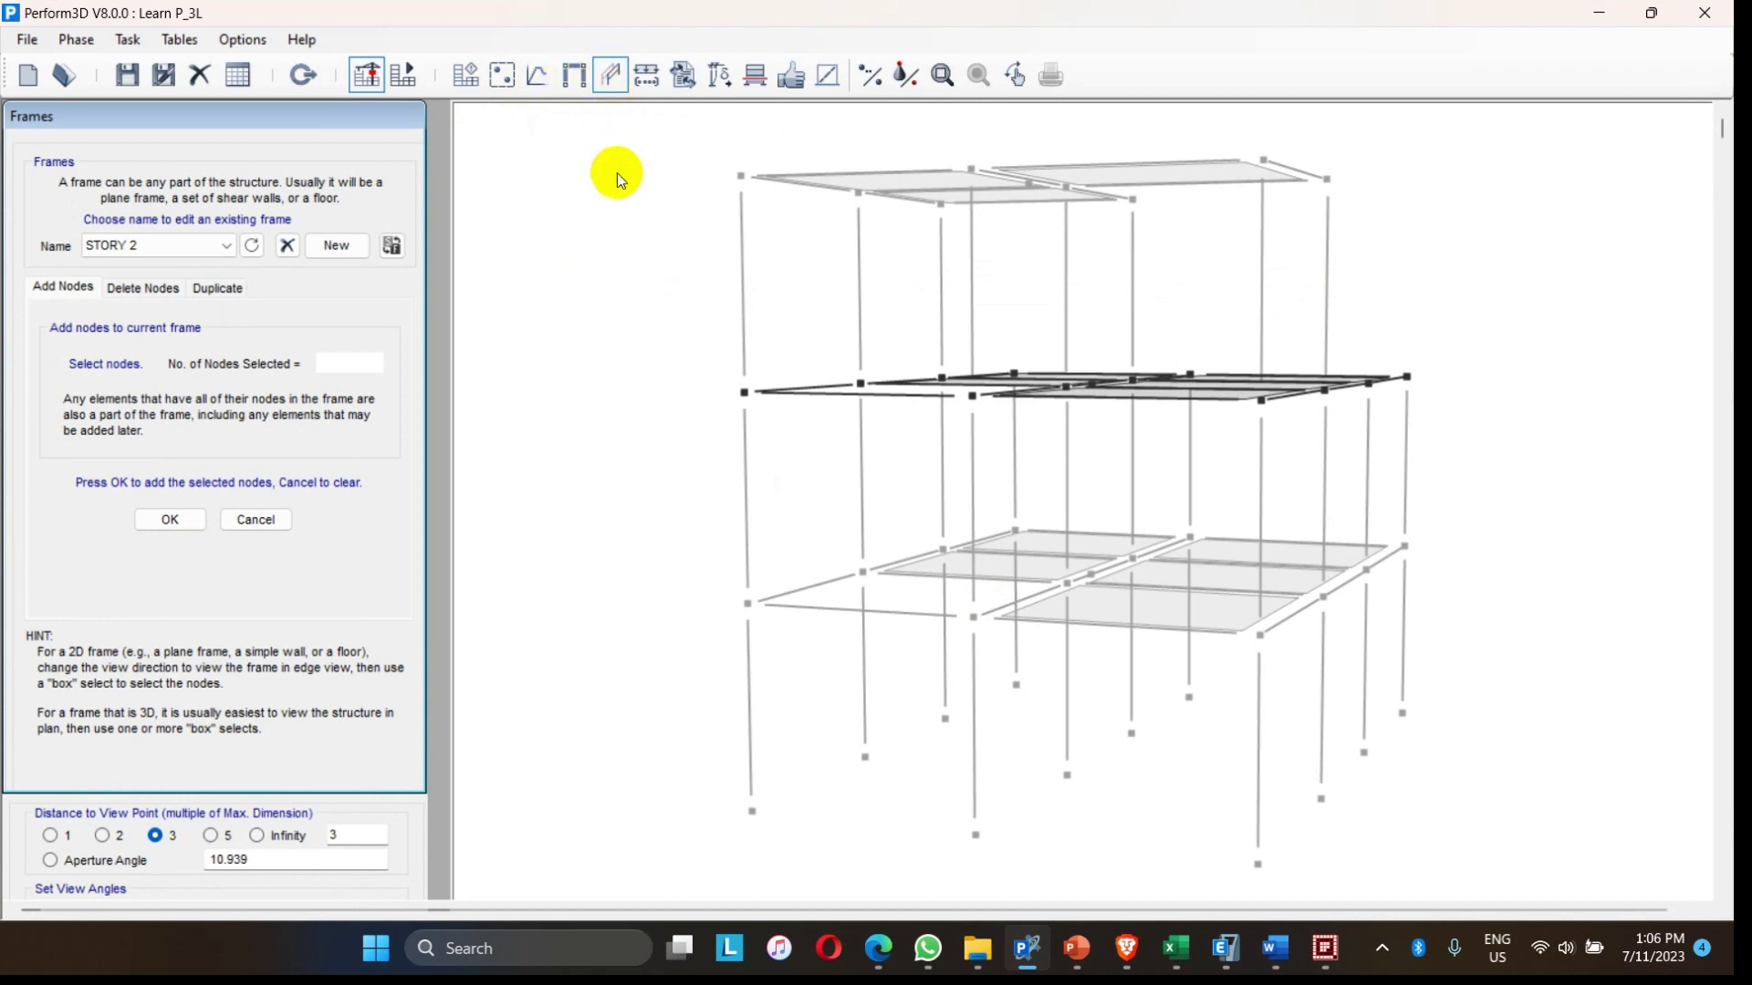
- Make Entire structure the current frame and rotate the model to an elevated corner view
{"action": "scroll", "coordinate": [783, 316], "scroll_direction": "down", "scroll_amount": 1}
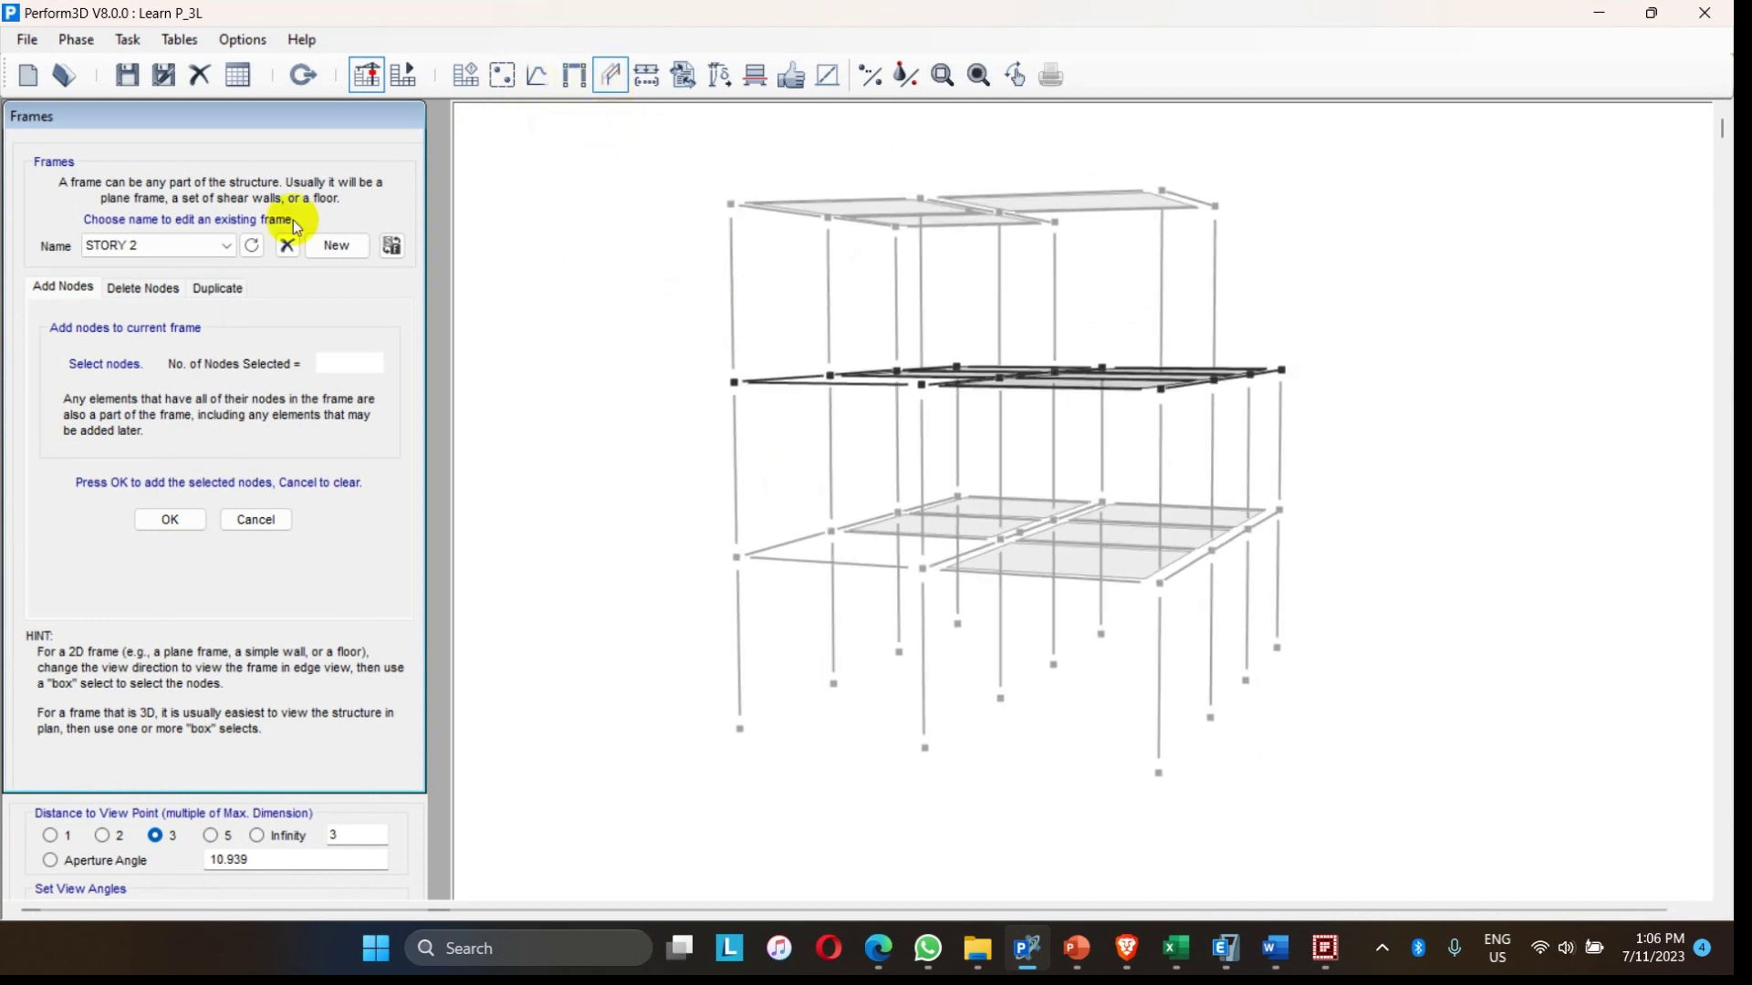
{"action": "left_click", "coordinate": [182, 250]}
{"action": "left_click", "coordinate": [136, 265]}
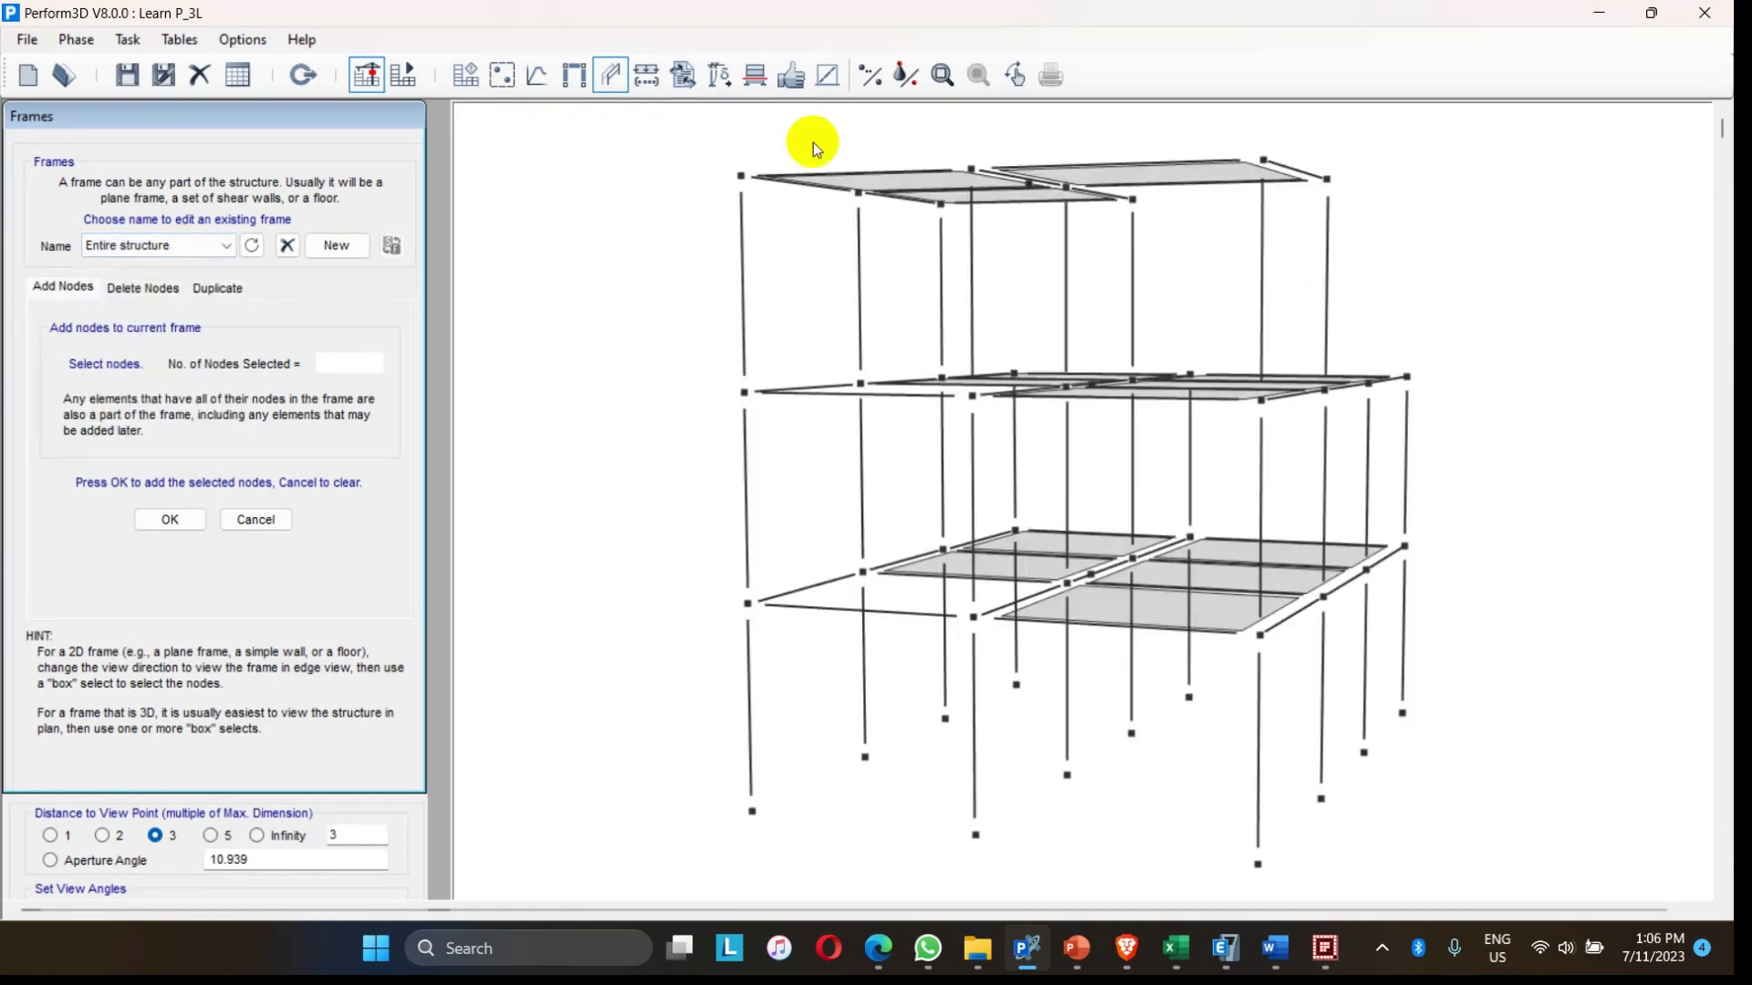
{"action": "left_click_drag", "start_coordinate": [1212, 301], "coordinate": [1004, 456]}
- Create a nodal load pattern named Nodal load
{"action": "left_click", "coordinate": [646, 73]}
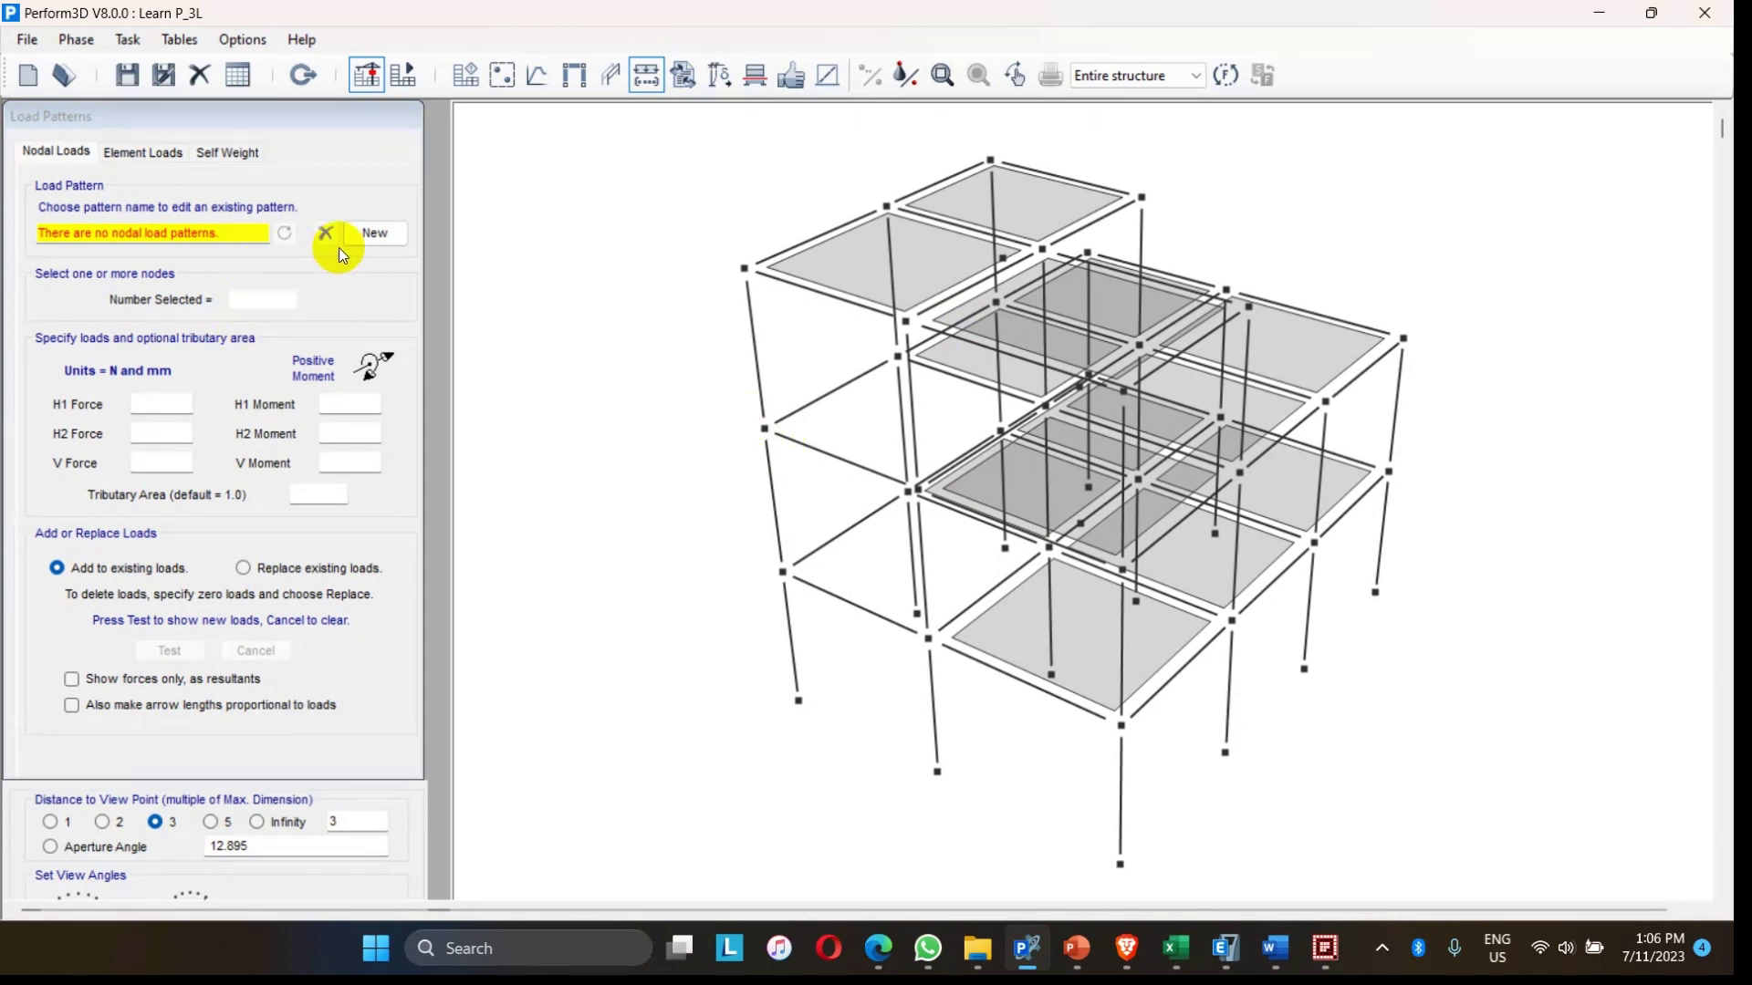
{"action": "left_click", "coordinate": [369, 236]}
{"action": "type", "text": "No"}
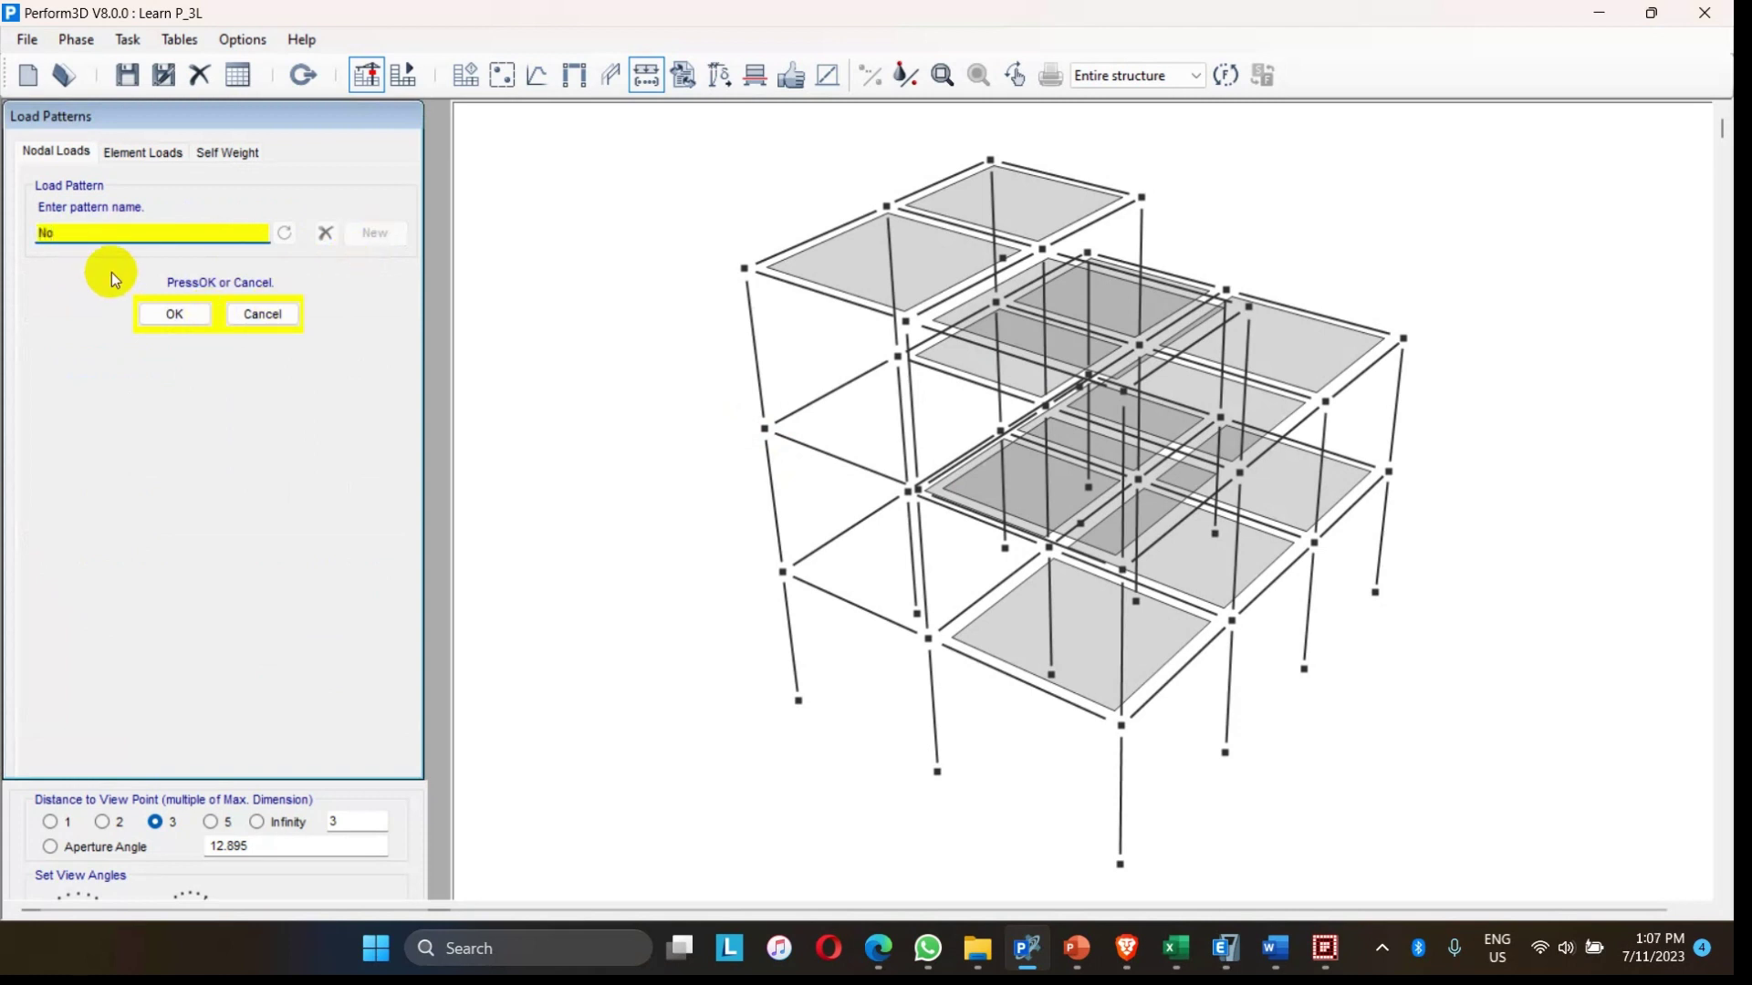
{"action": "type", "text": "dal load"}
{"action": "left_click", "coordinate": [174, 314]}
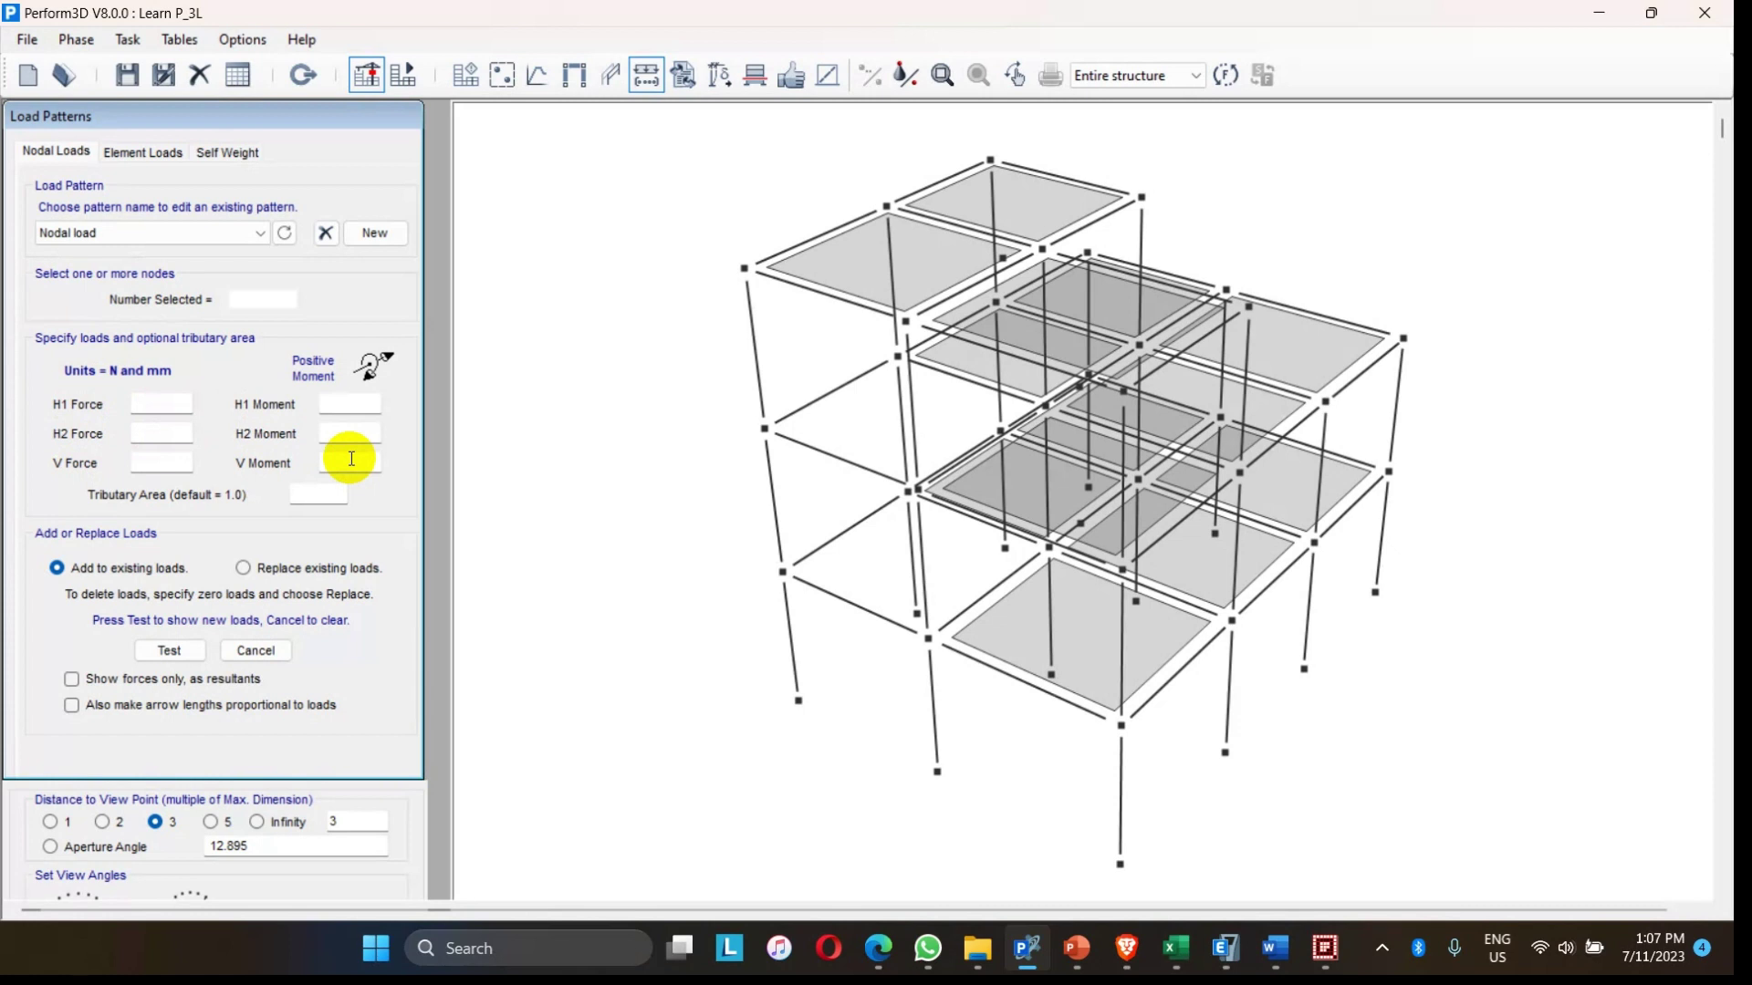
- Test loads of H1 1000, H2 1000 and V -1000 N on a first-storey corner node, and undo them
{"action": "left_click", "coordinate": [151, 399]}
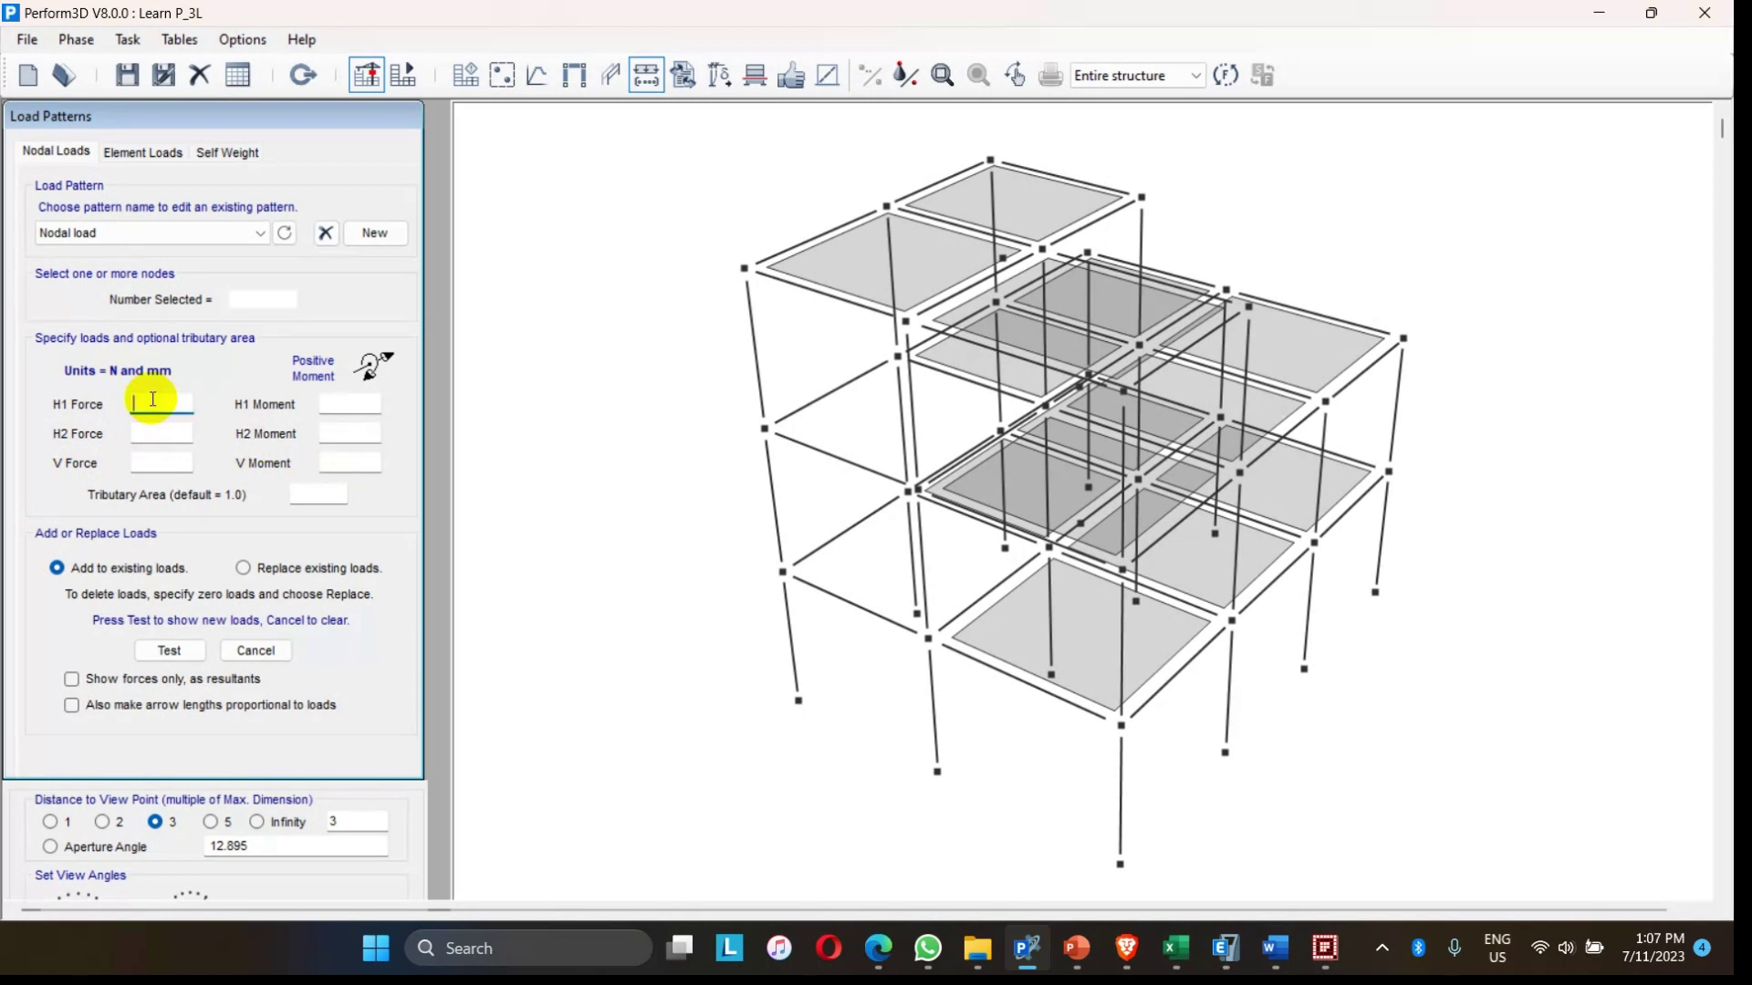
{"action": "left_click", "coordinate": [781, 572]}
{"action": "left_click", "coordinate": [156, 399]}
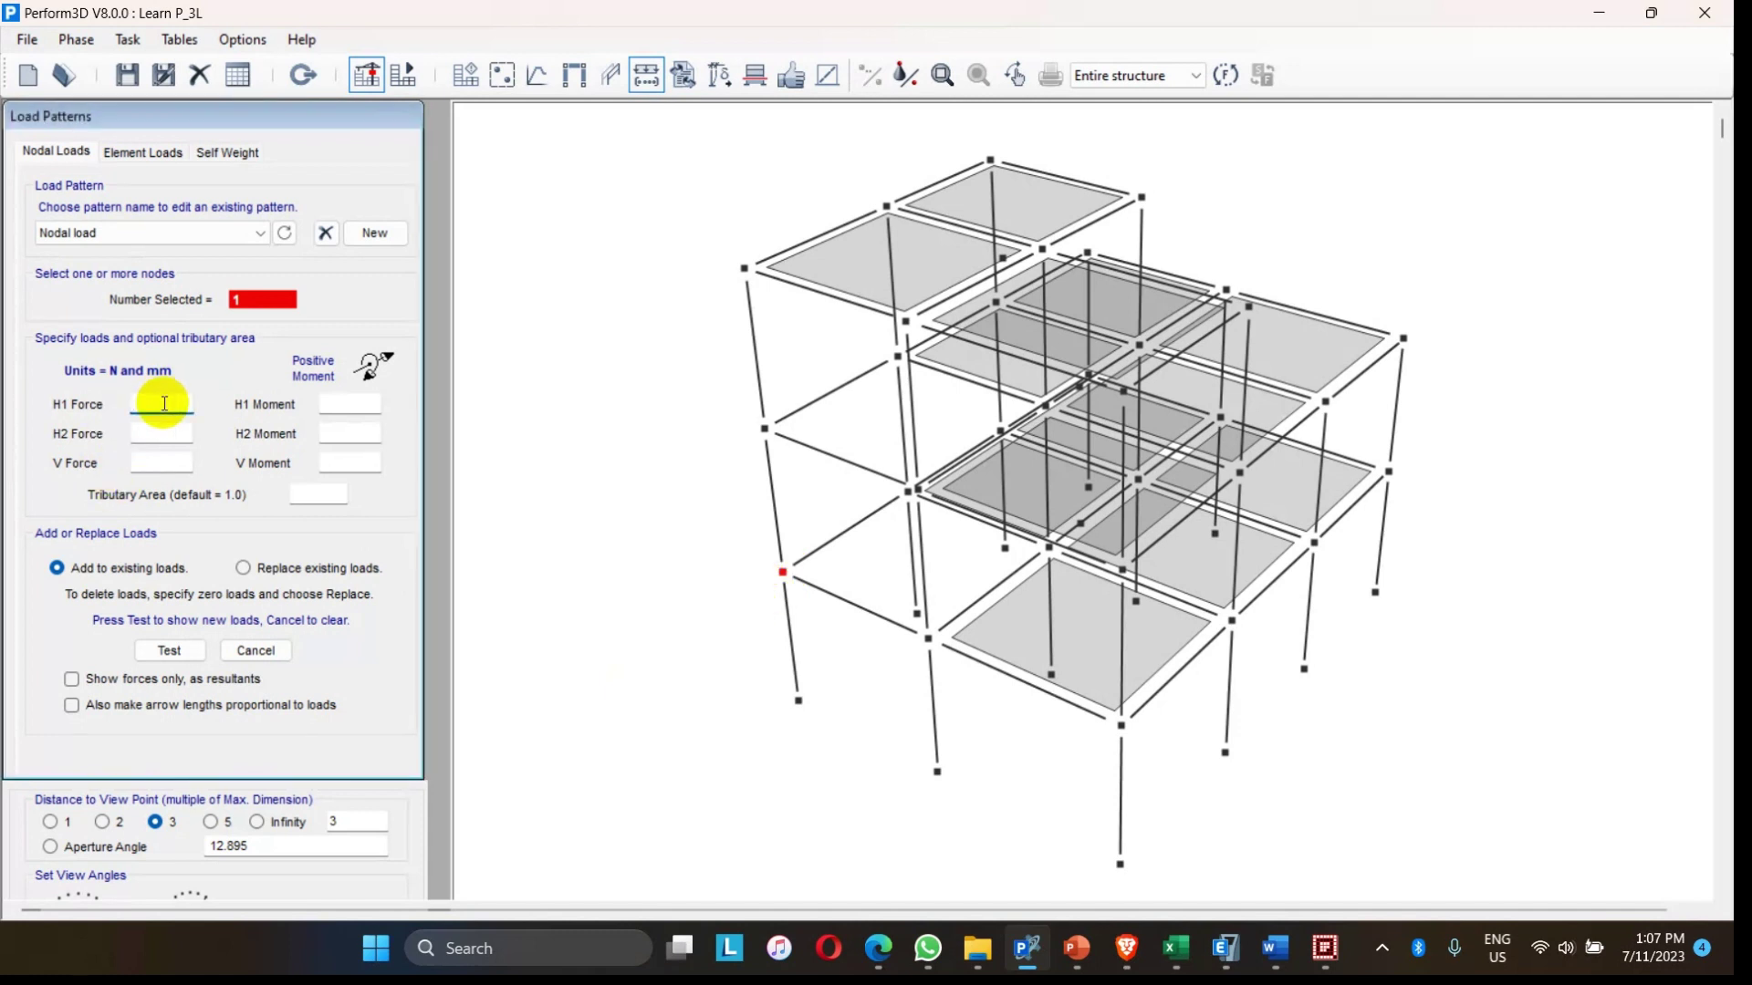
{"action": "type", "text": "1000"}
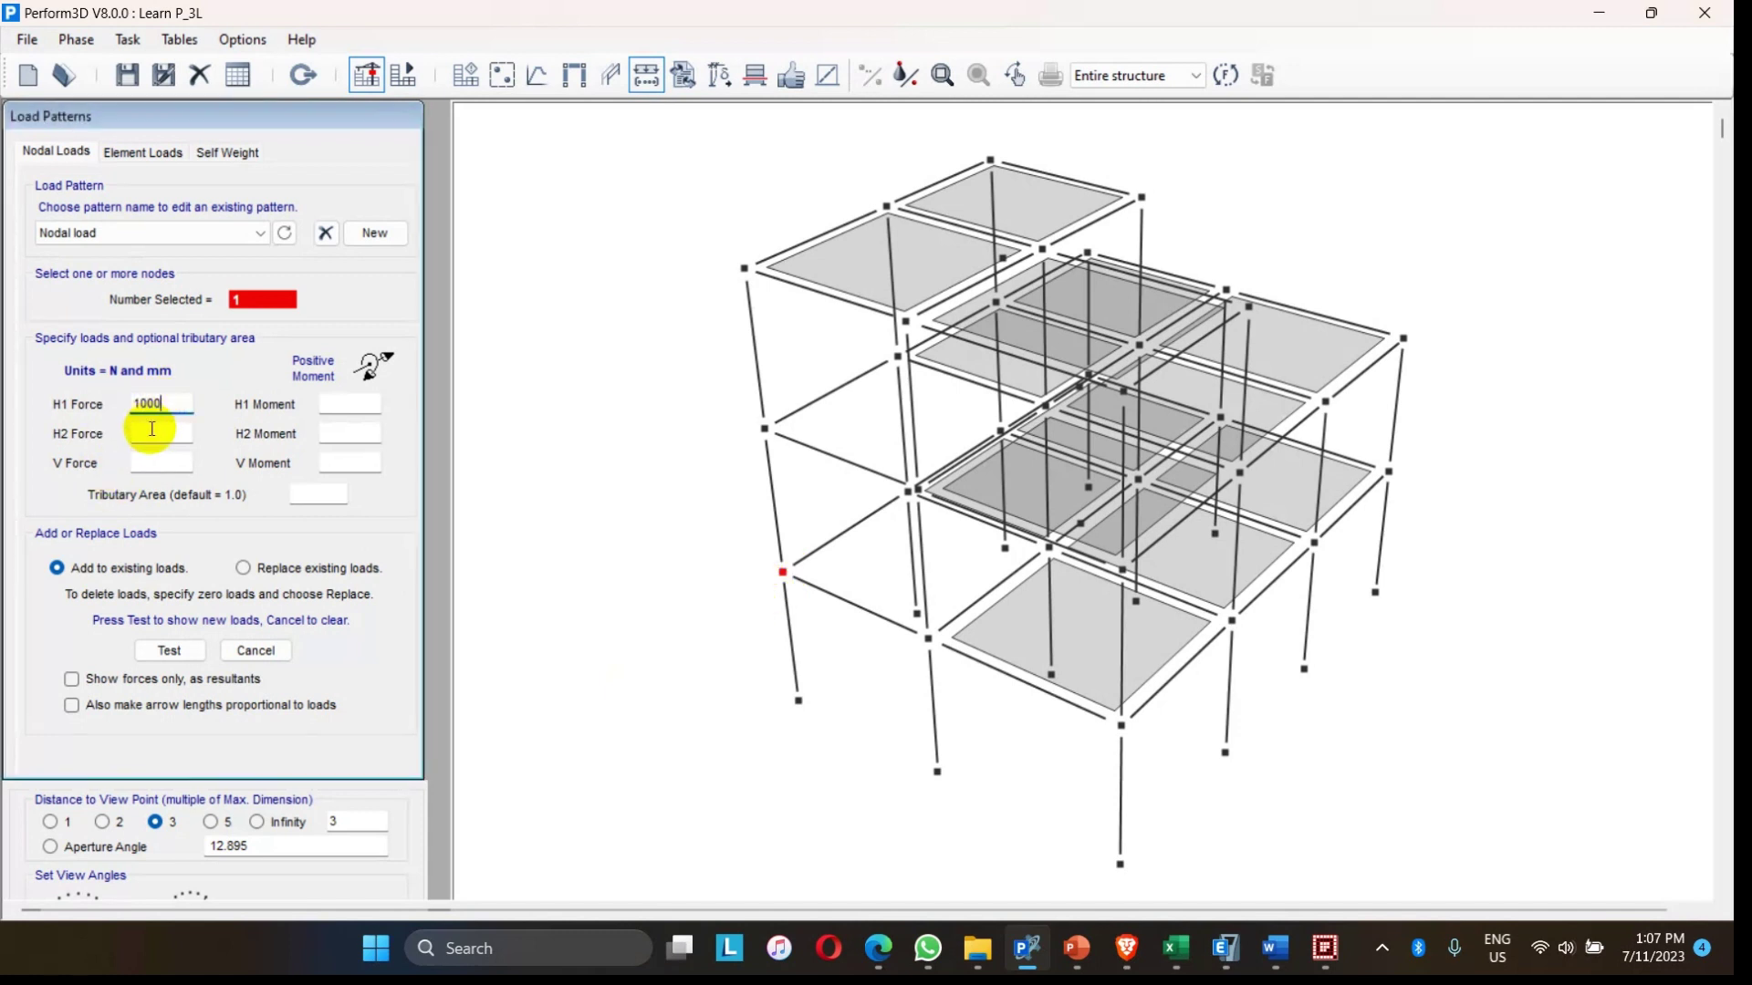
{"action": "left_click", "coordinate": [151, 430]}
{"action": "type", "text": "1000"}
{"action": "left_click", "coordinate": [151, 459]}
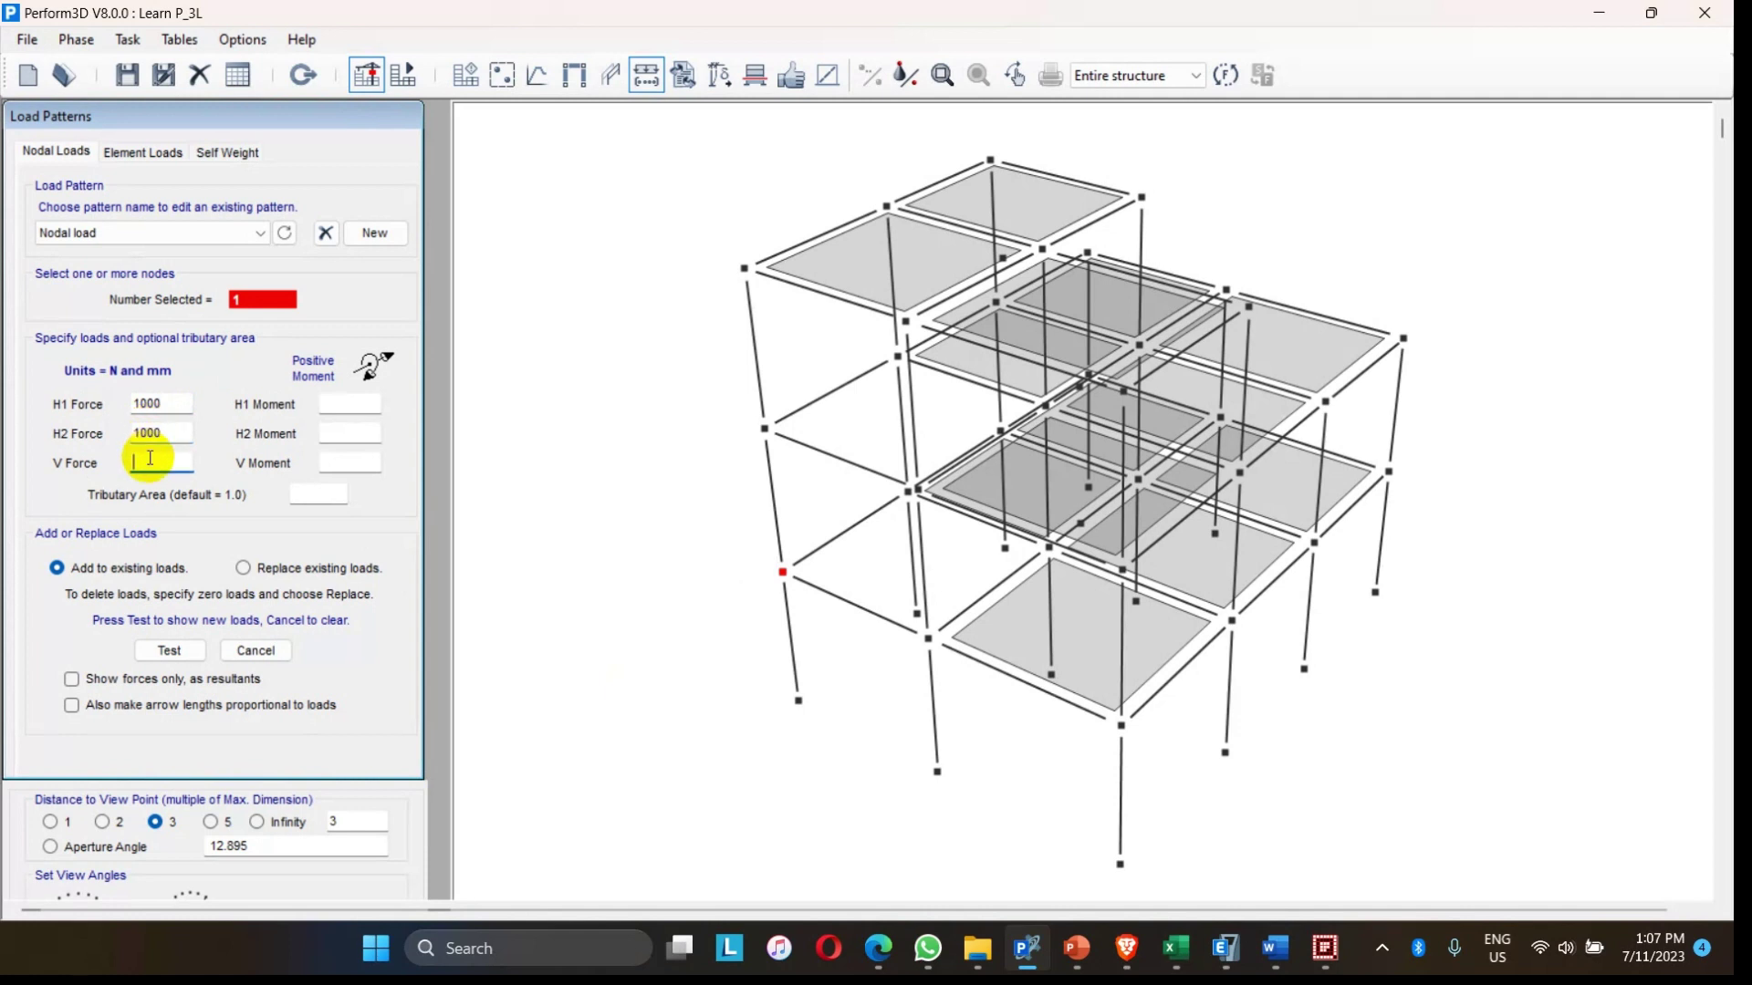
{"action": "type", "text": "-1000"}
{"action": "left_click", "coordinate": [170, 651]}
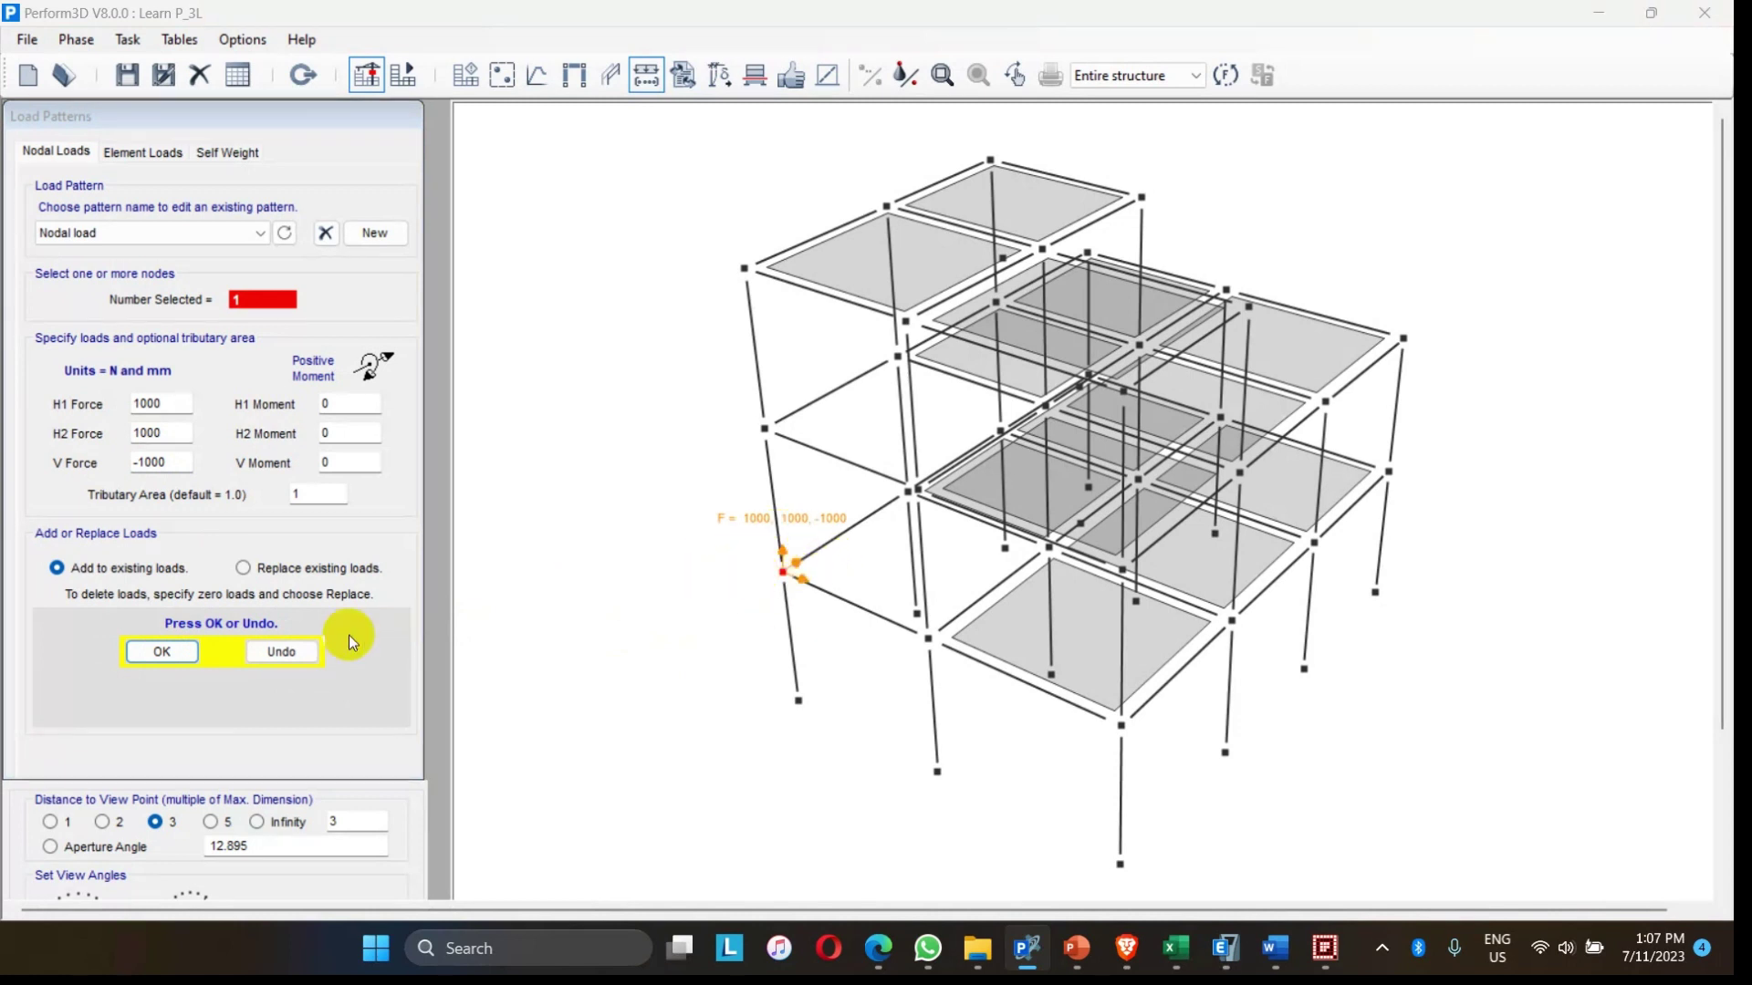
{"action": "left_click", "coordinate": [284, 659]}
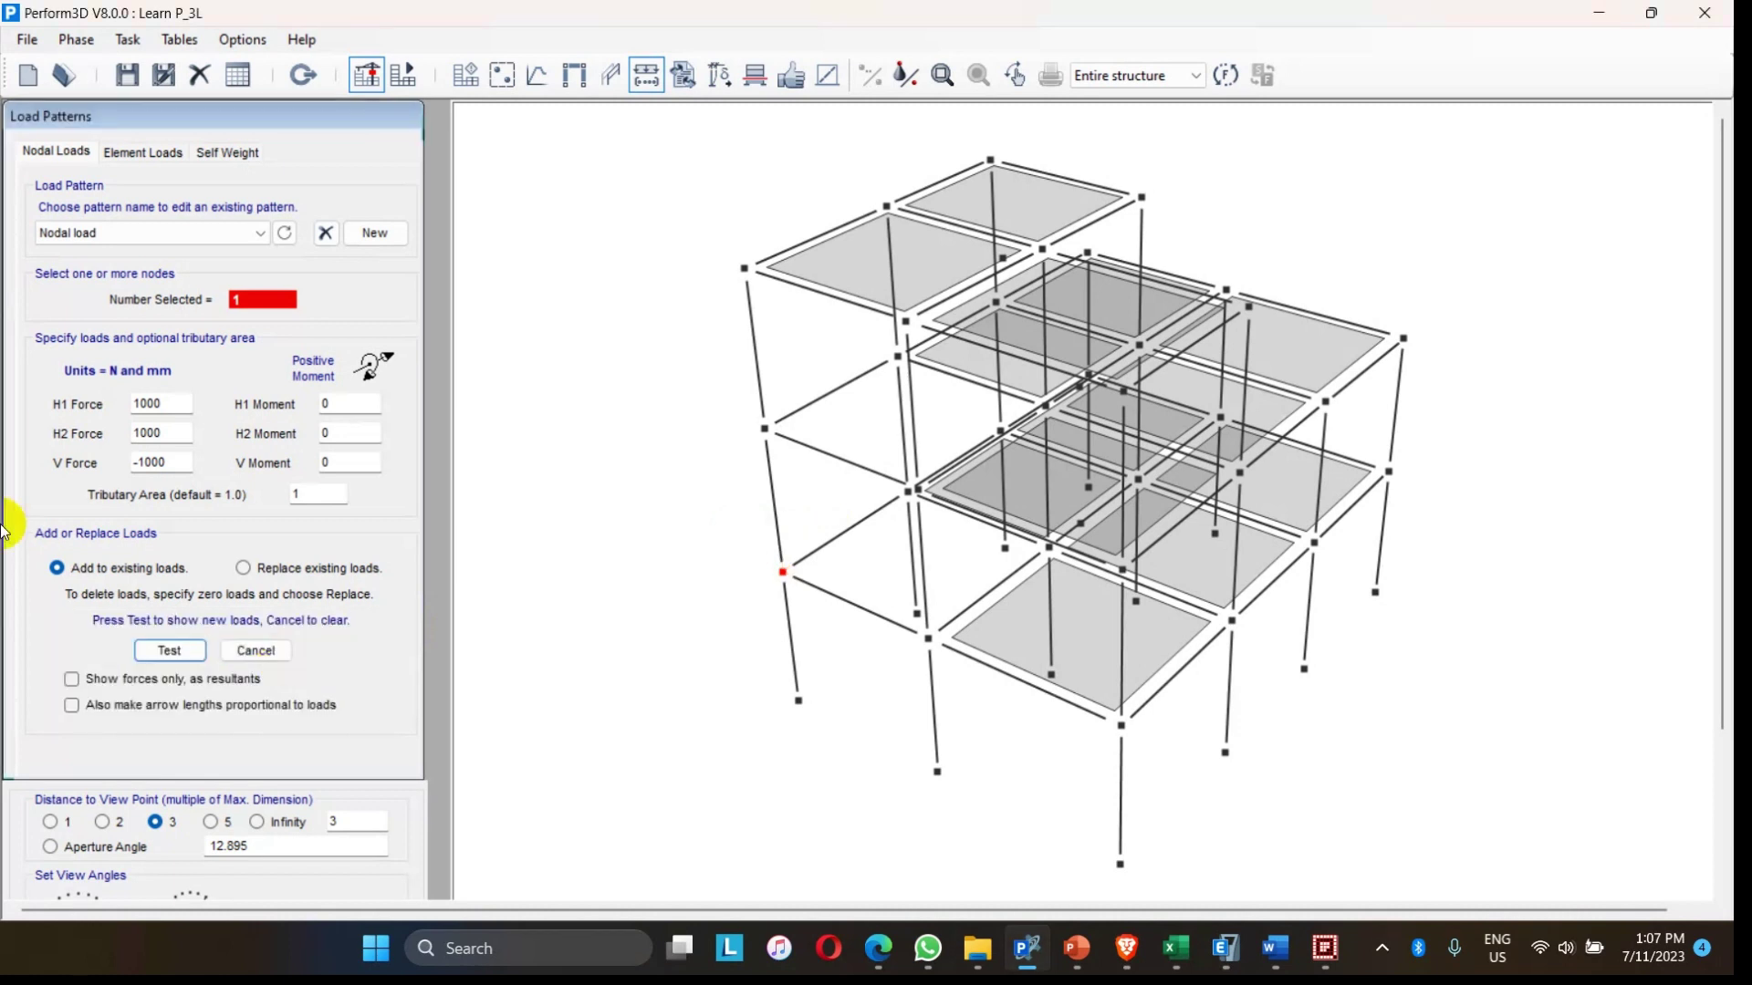
- Delete the existing SELF WEIGHT load pattern and create a new self-weight pattern named self weight
{"action": "left_click", "coordinate": [227, 155]}
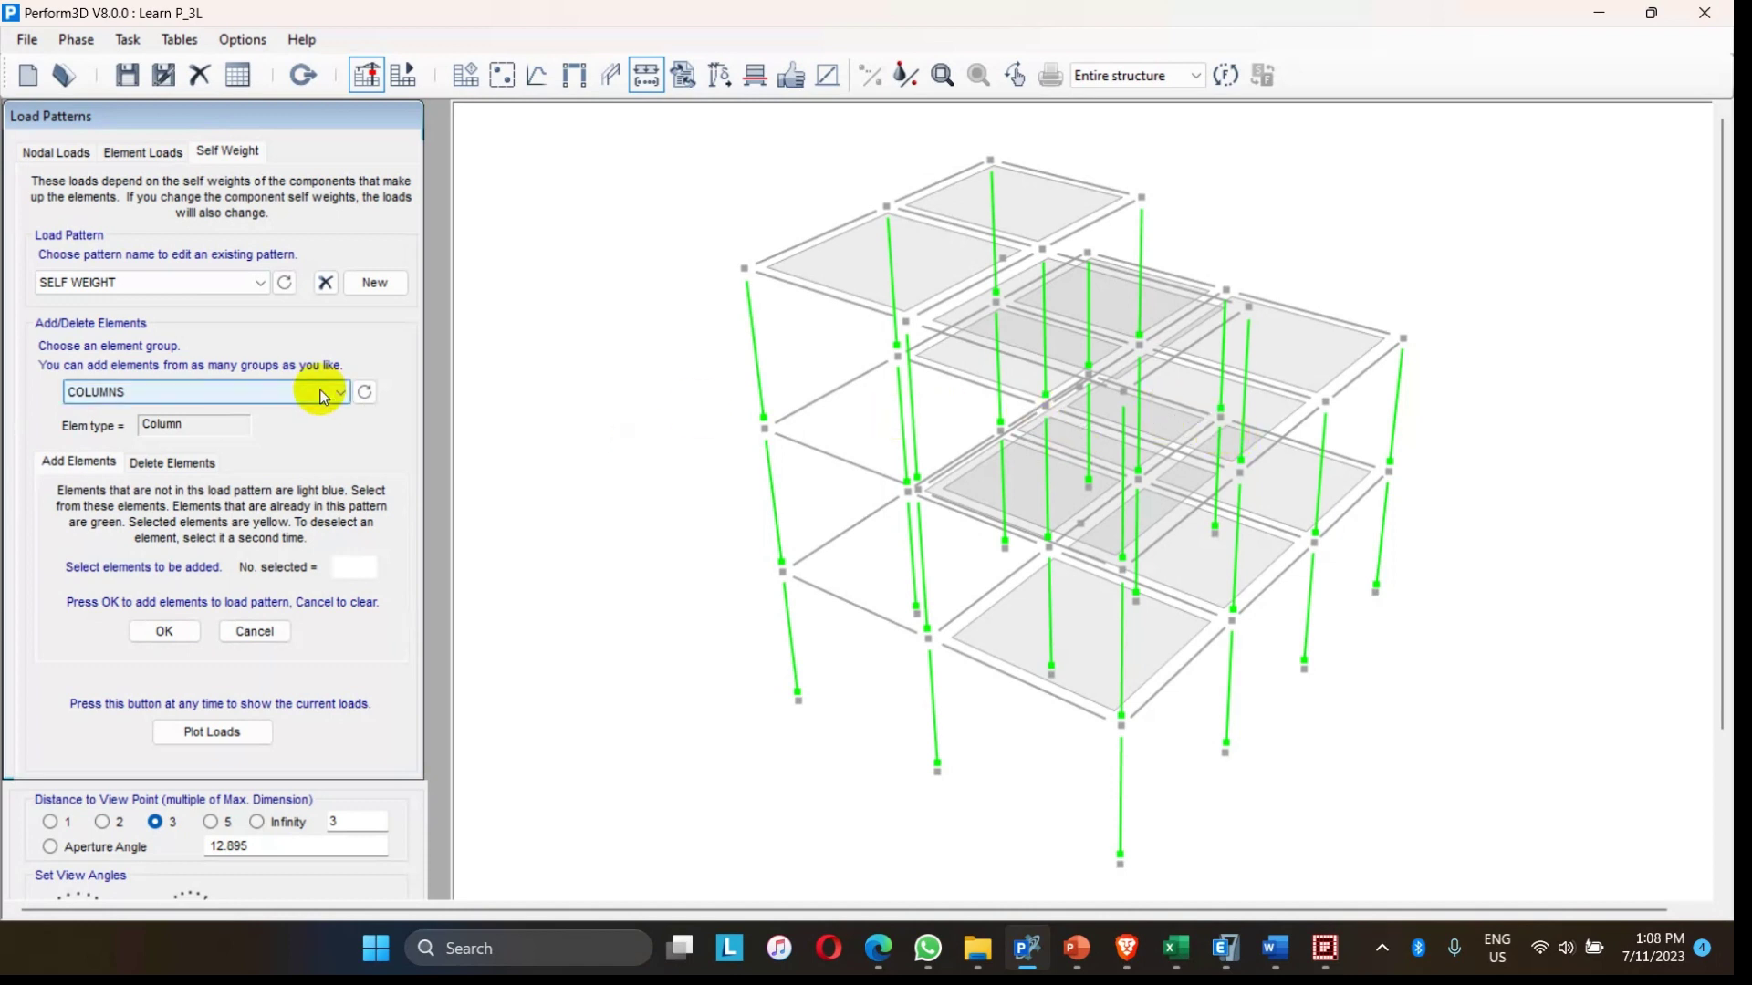
{"action": "left_click", "coordinate": [325, 282]}
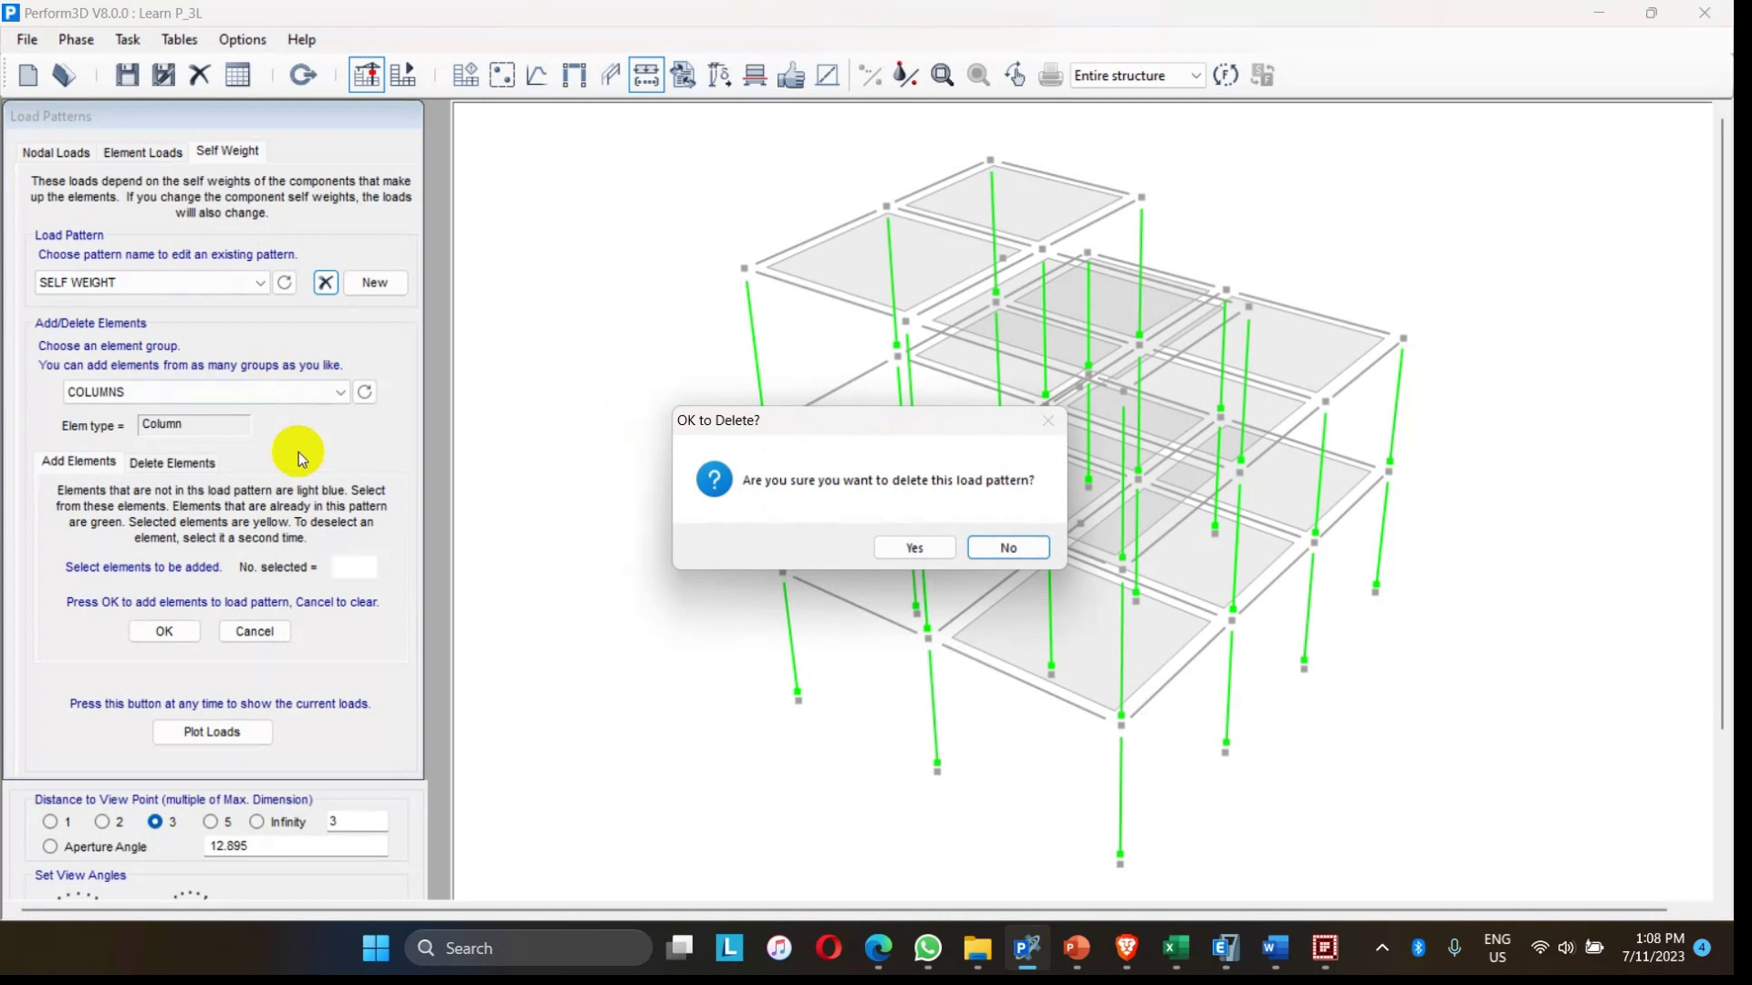
{"action": "left_click", "coordinate": [920, 549]}
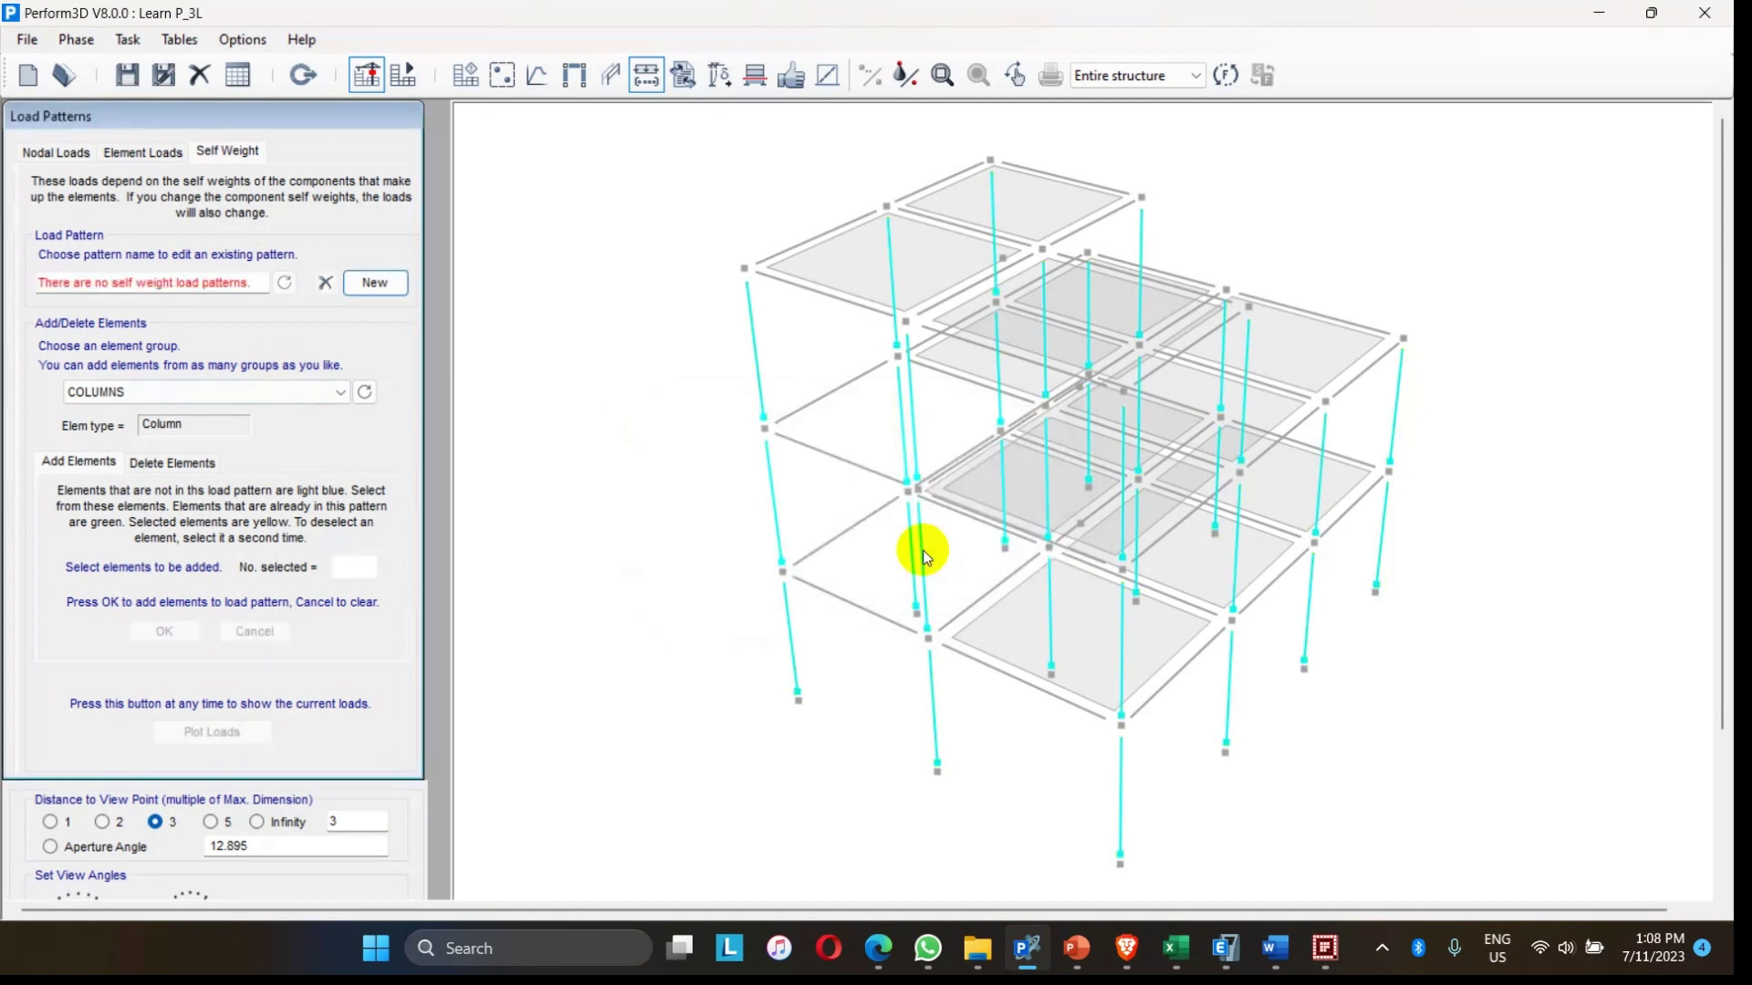
{"action": "left_click", "coordinate": [351, 283]}
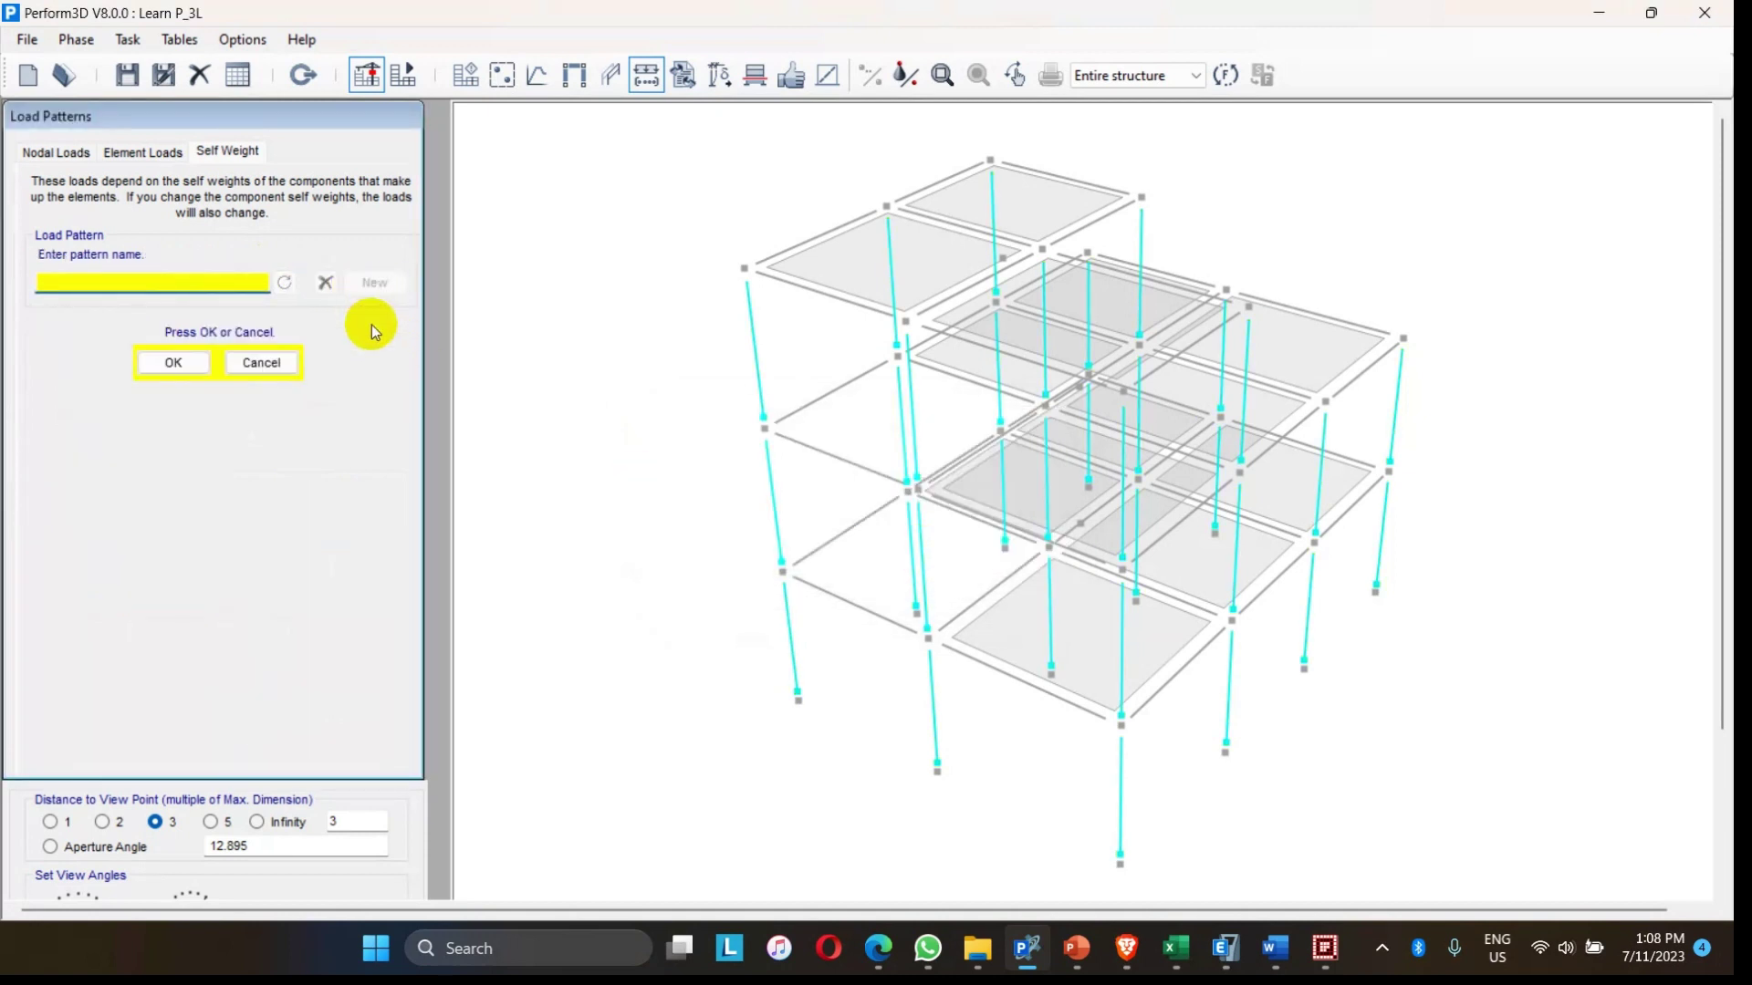
{"action": "type", "text": "self weight"}
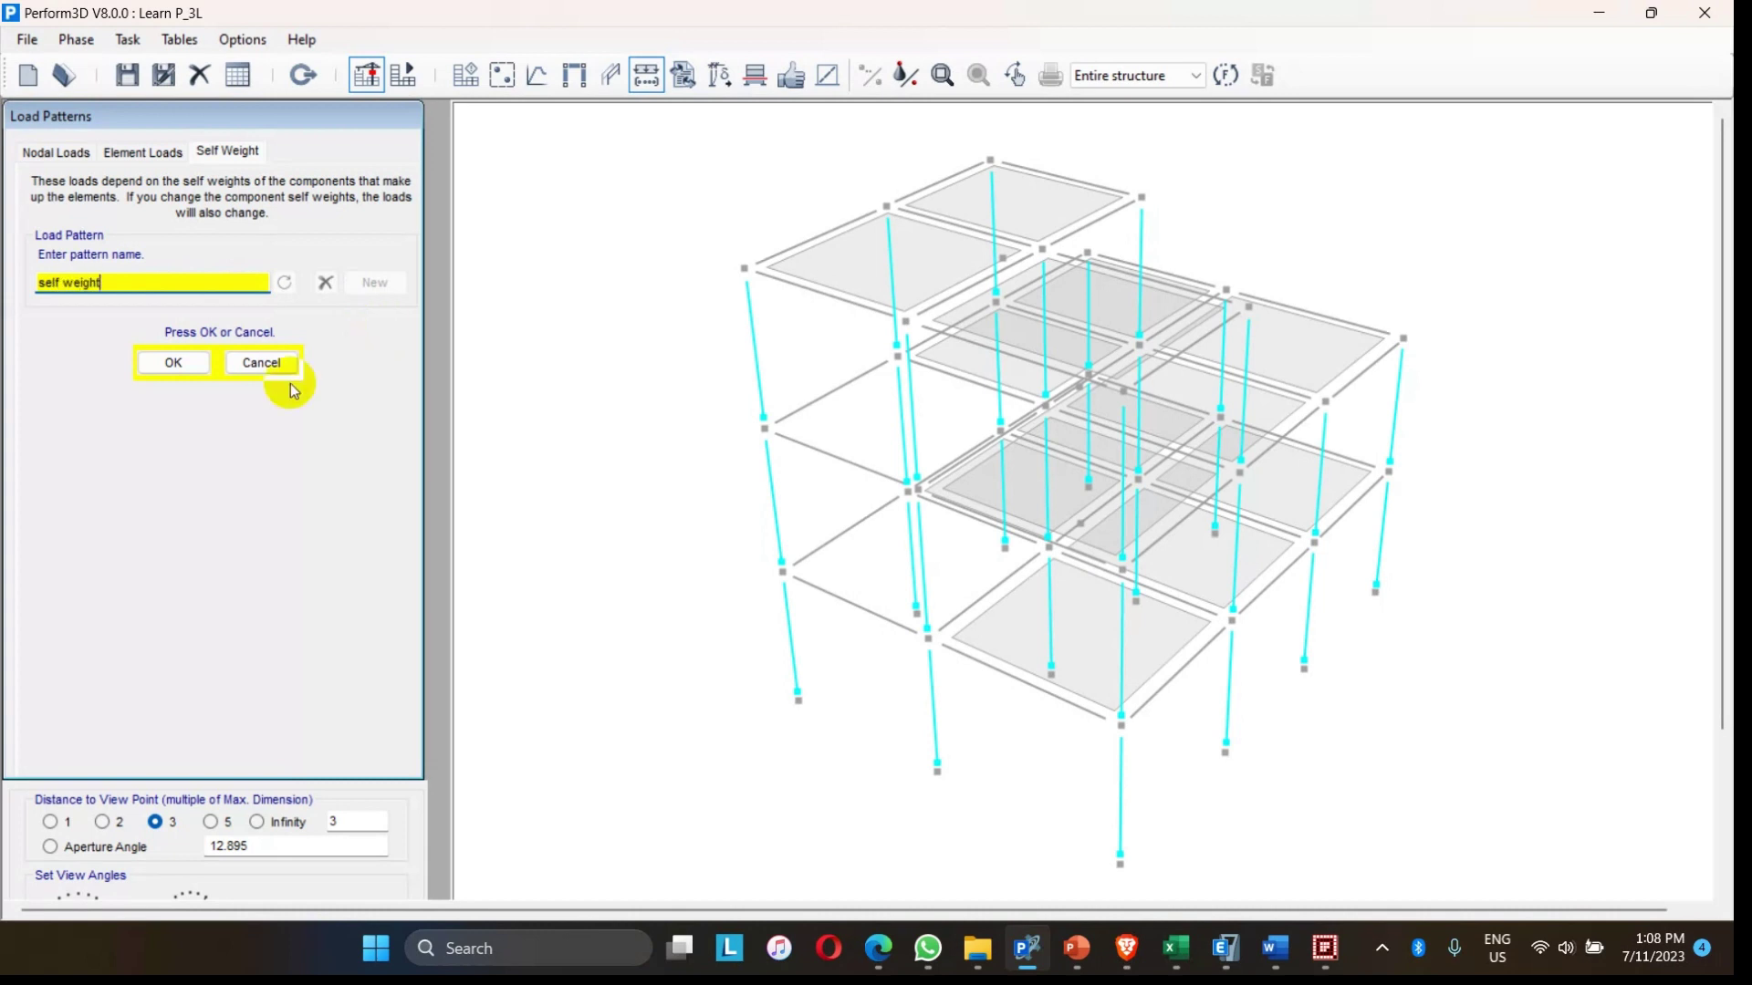
{"action": "left_click", "coordinate": [171, 362]}
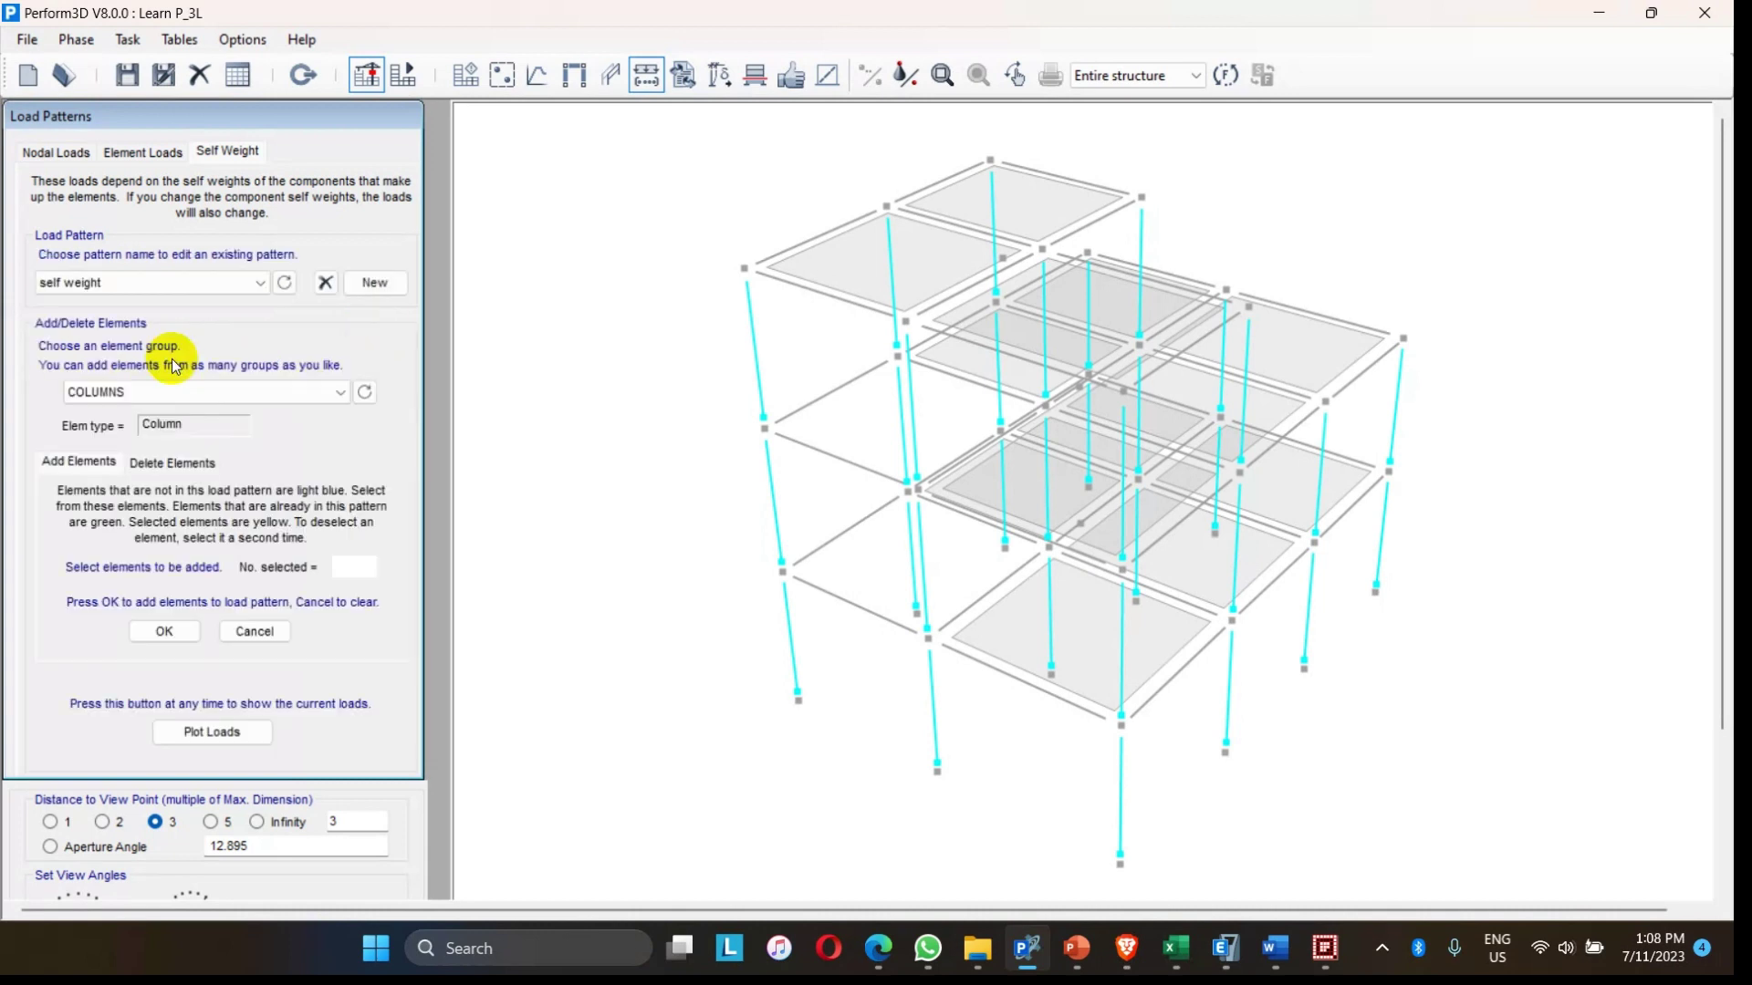
- Add all elements of the COLUMNS group to the self weight load pattern
{"action": "scroll", "coordinate": [721, 413], "scroll_direction": "down", "scroll_amount": 2}
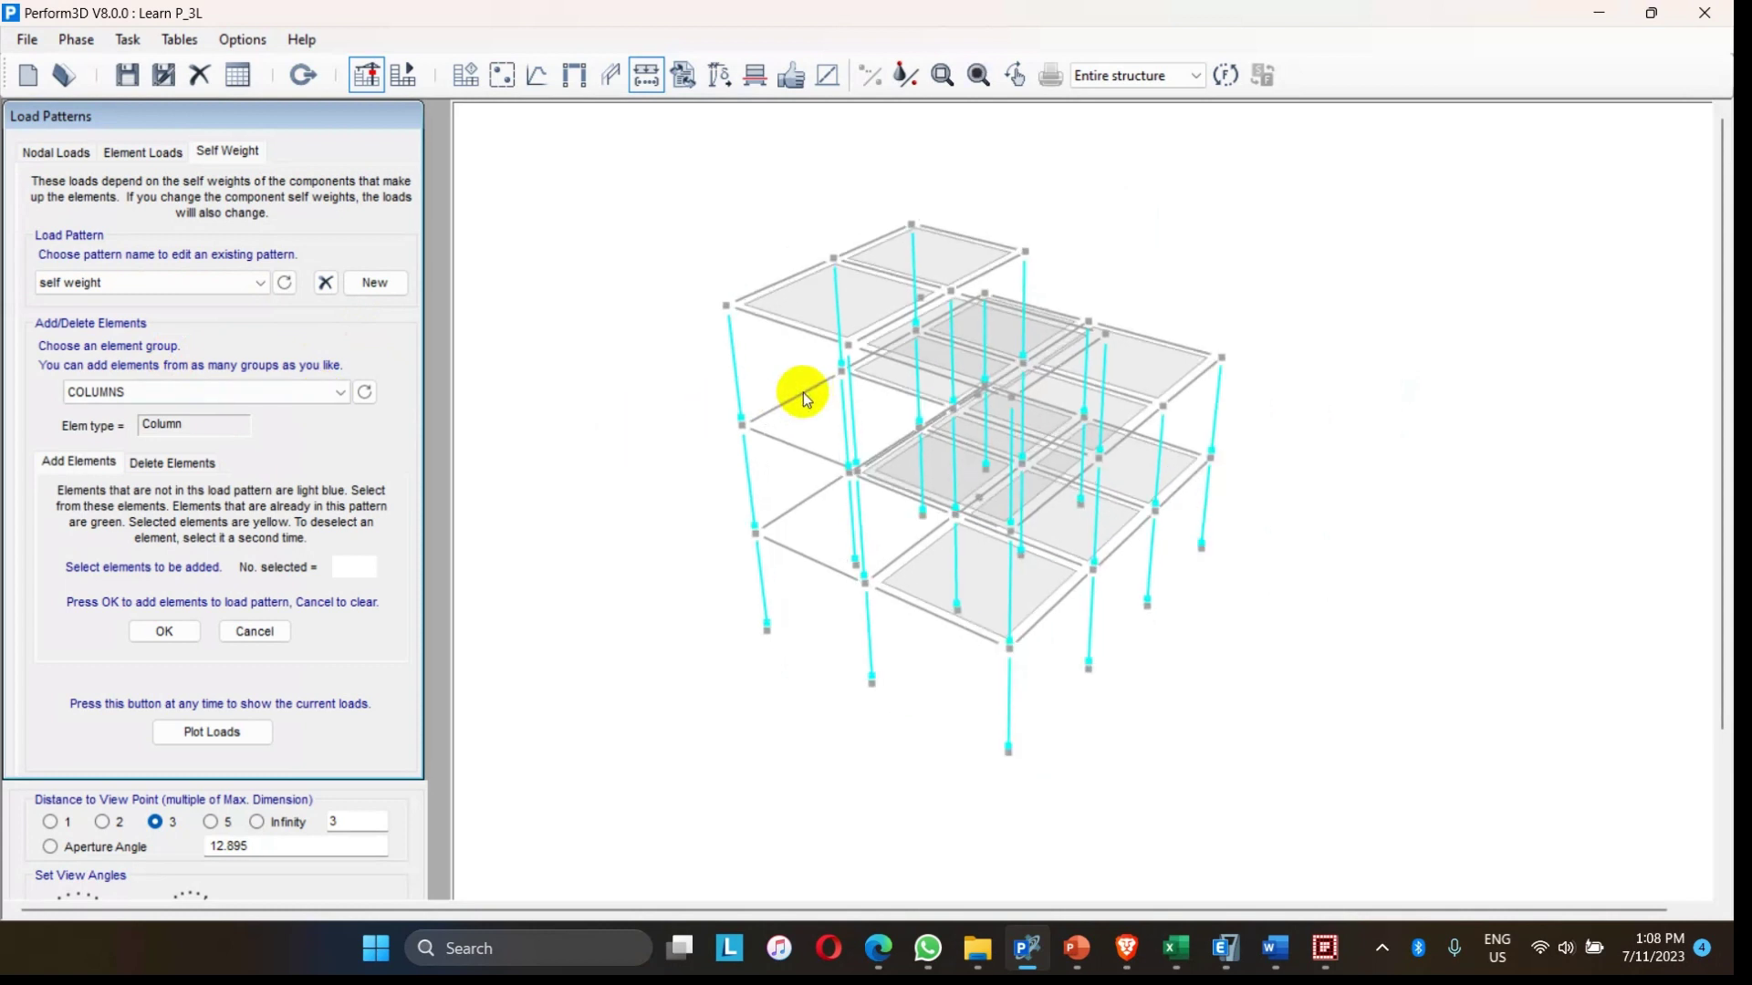
{"action": "left_click_drag", "start_coordinate": [669, 180], "coordinate": [1365, 809]}
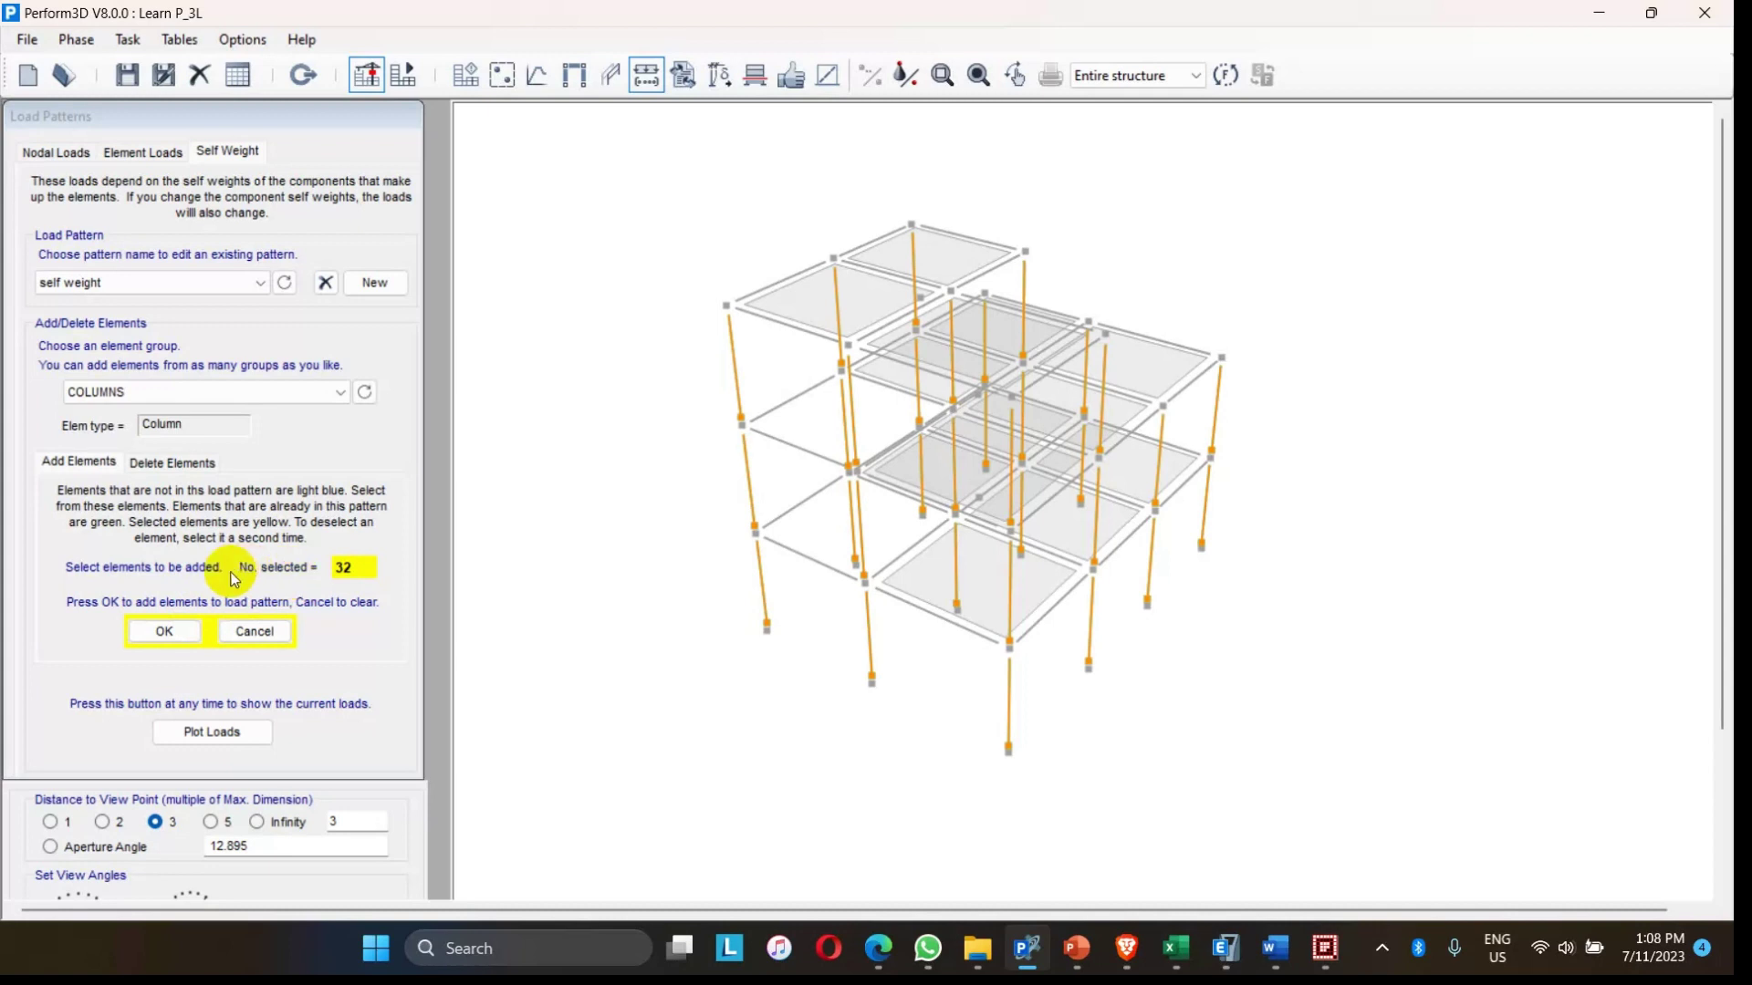
{"action": "left_click", "coordinate": [165, 632]}
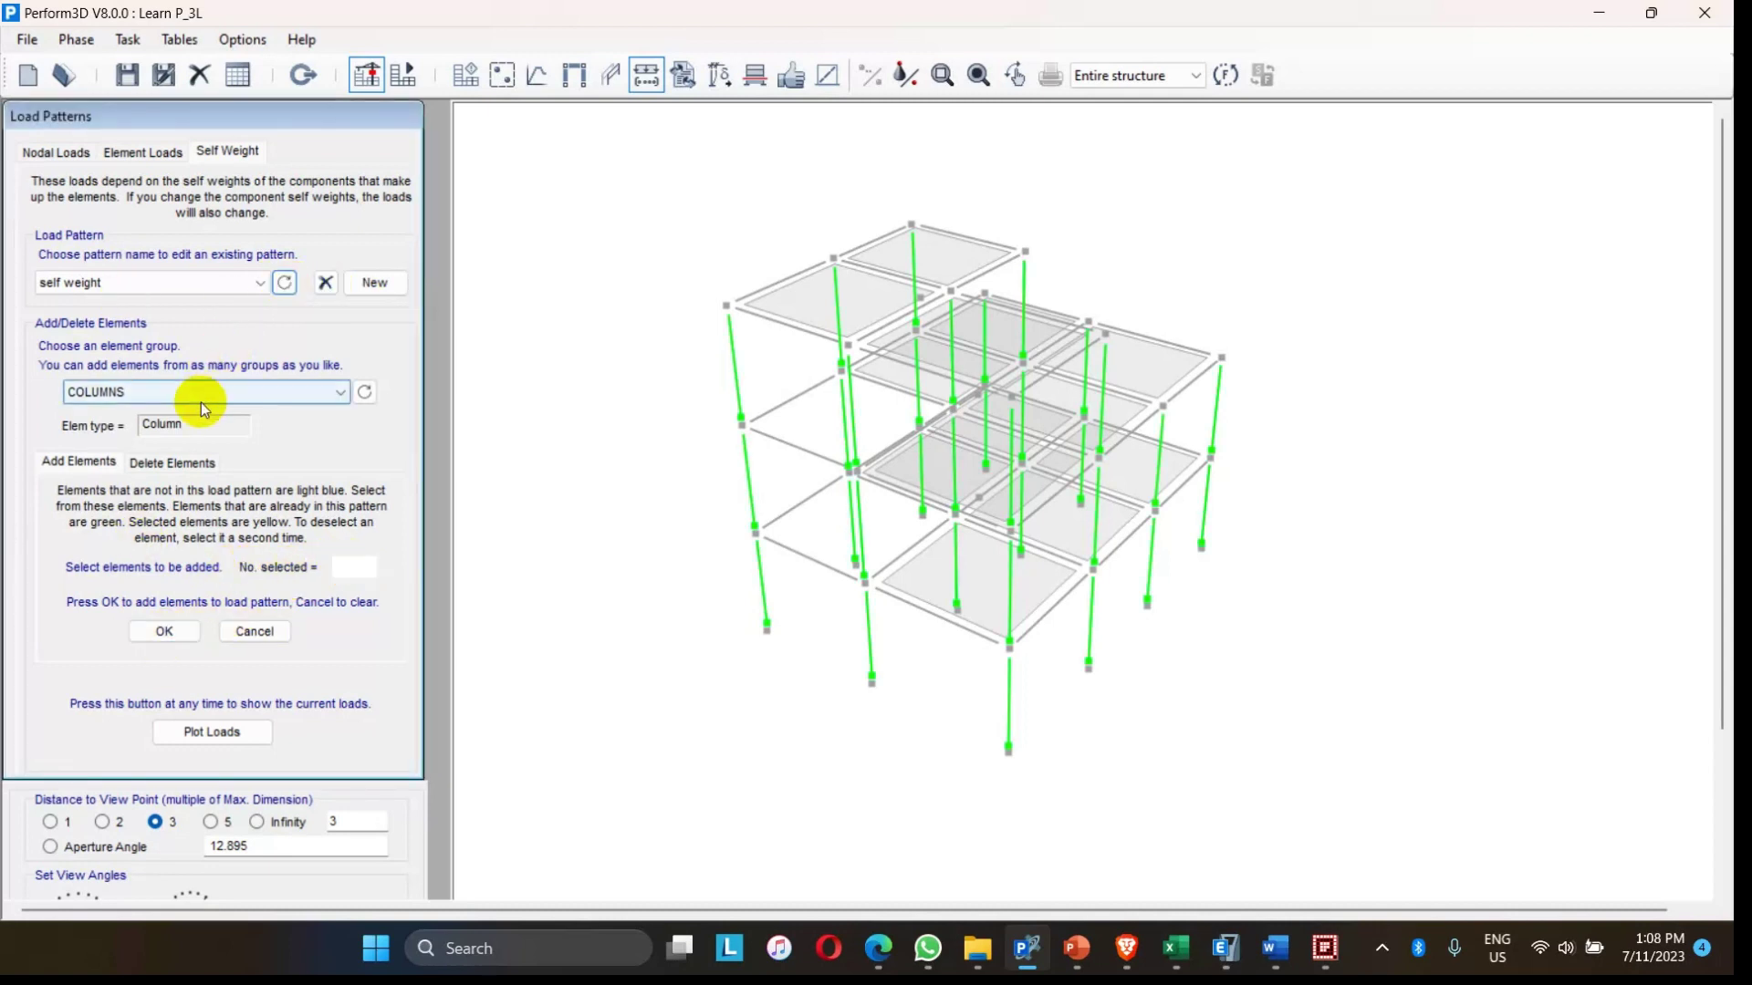
- Add all elements of the BEAMS group to the self weight load pattern
{"action": "left_click", "coordinate": [137, 394]}
{"action": "left_click", "coordinate": [87, 413]}
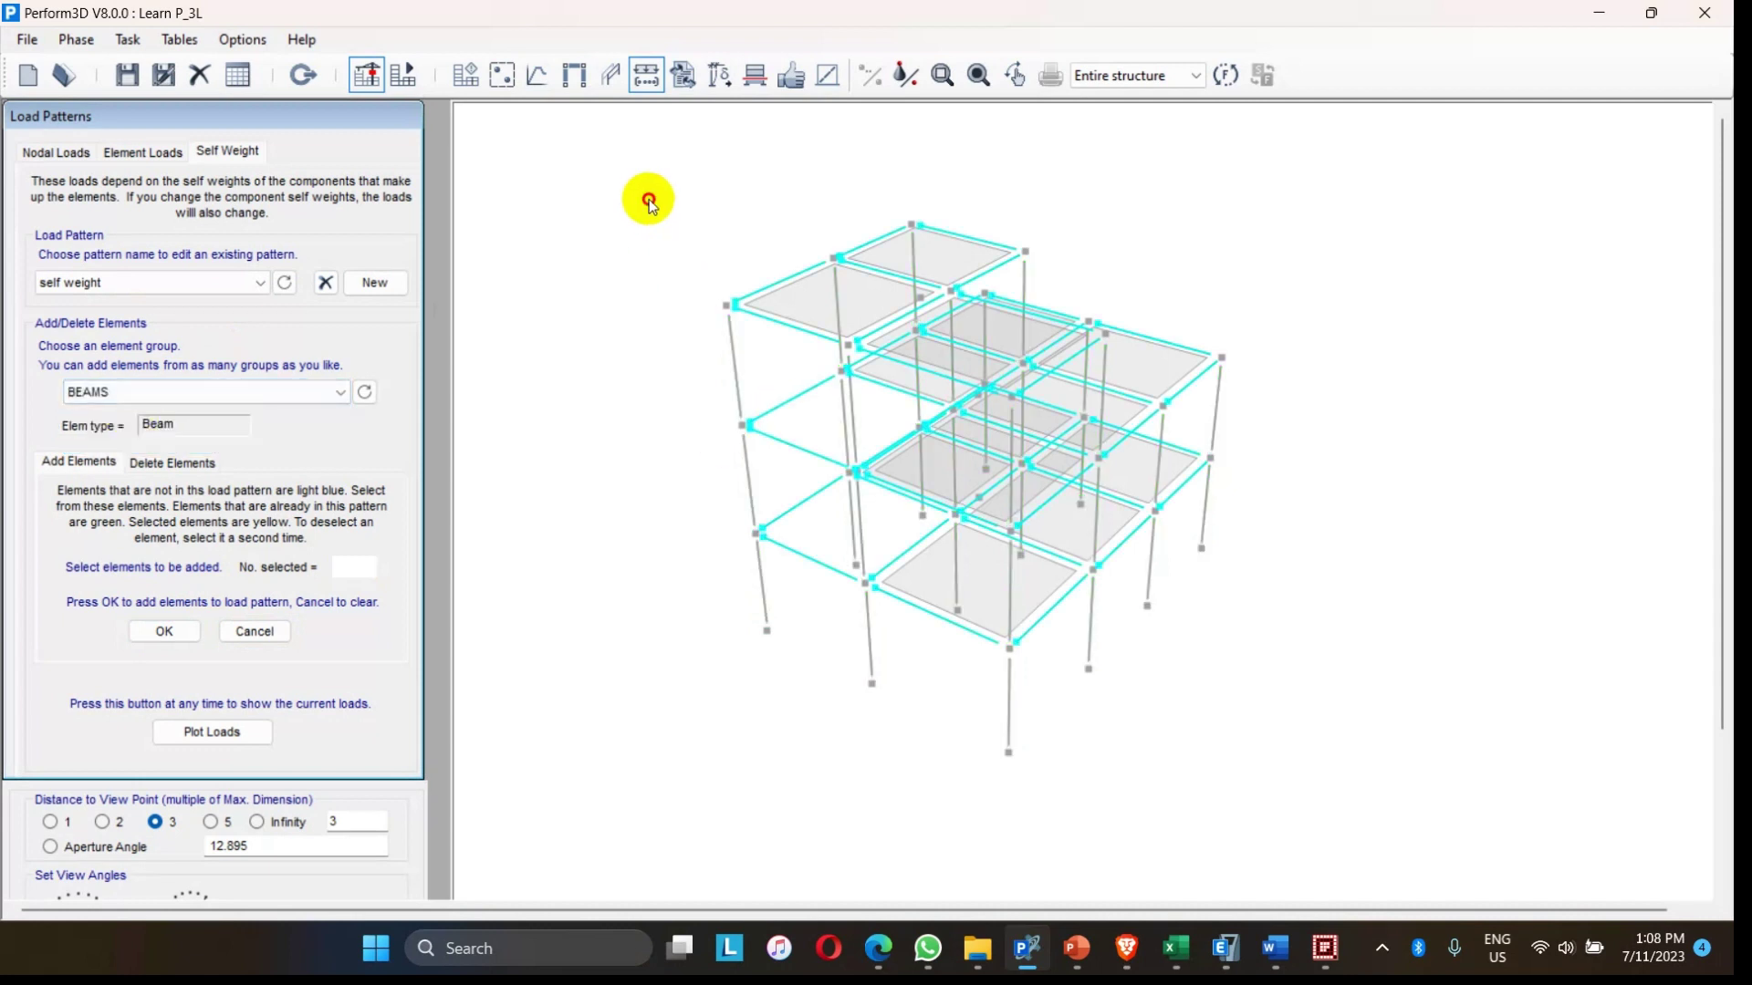
{"action": "left_click_drag", "start_coordinate": [649, 199], "coordinate": [1354, 797]}
{"action": "left_click", "coordinate": [169, 631]}
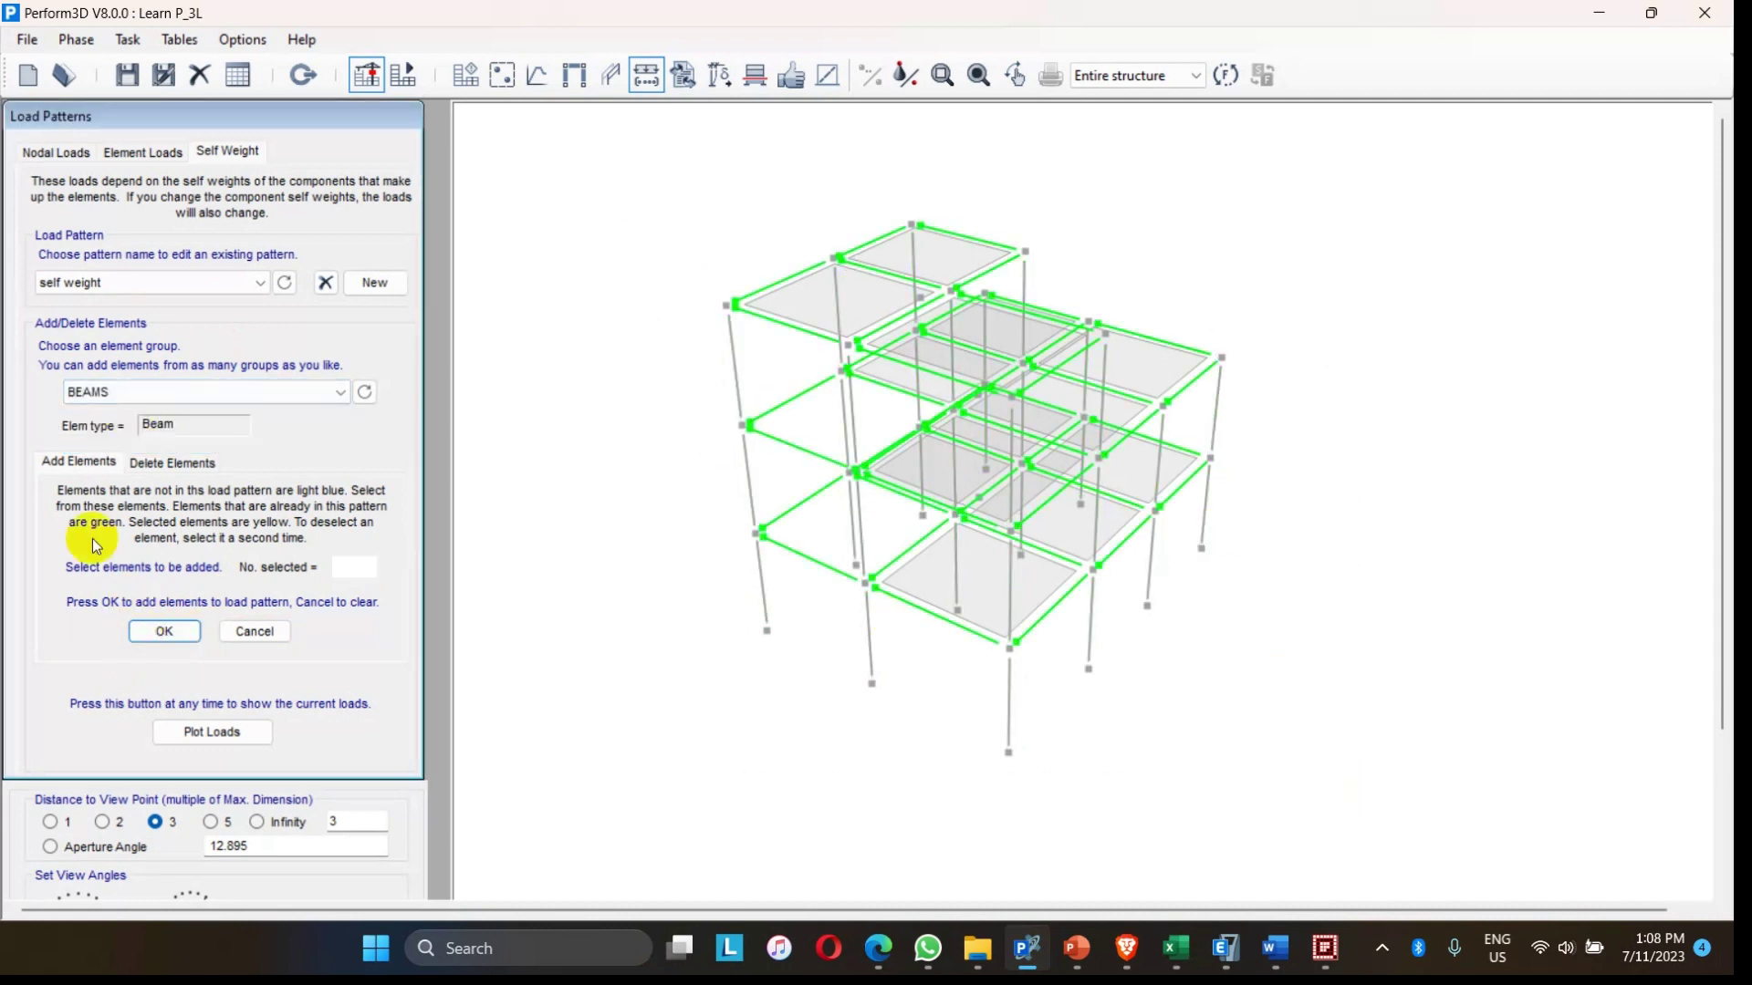
- Add all elements of the SLABS group to the self weight load pattern
{"action": "left_click", "coordinate": [333, 394]}
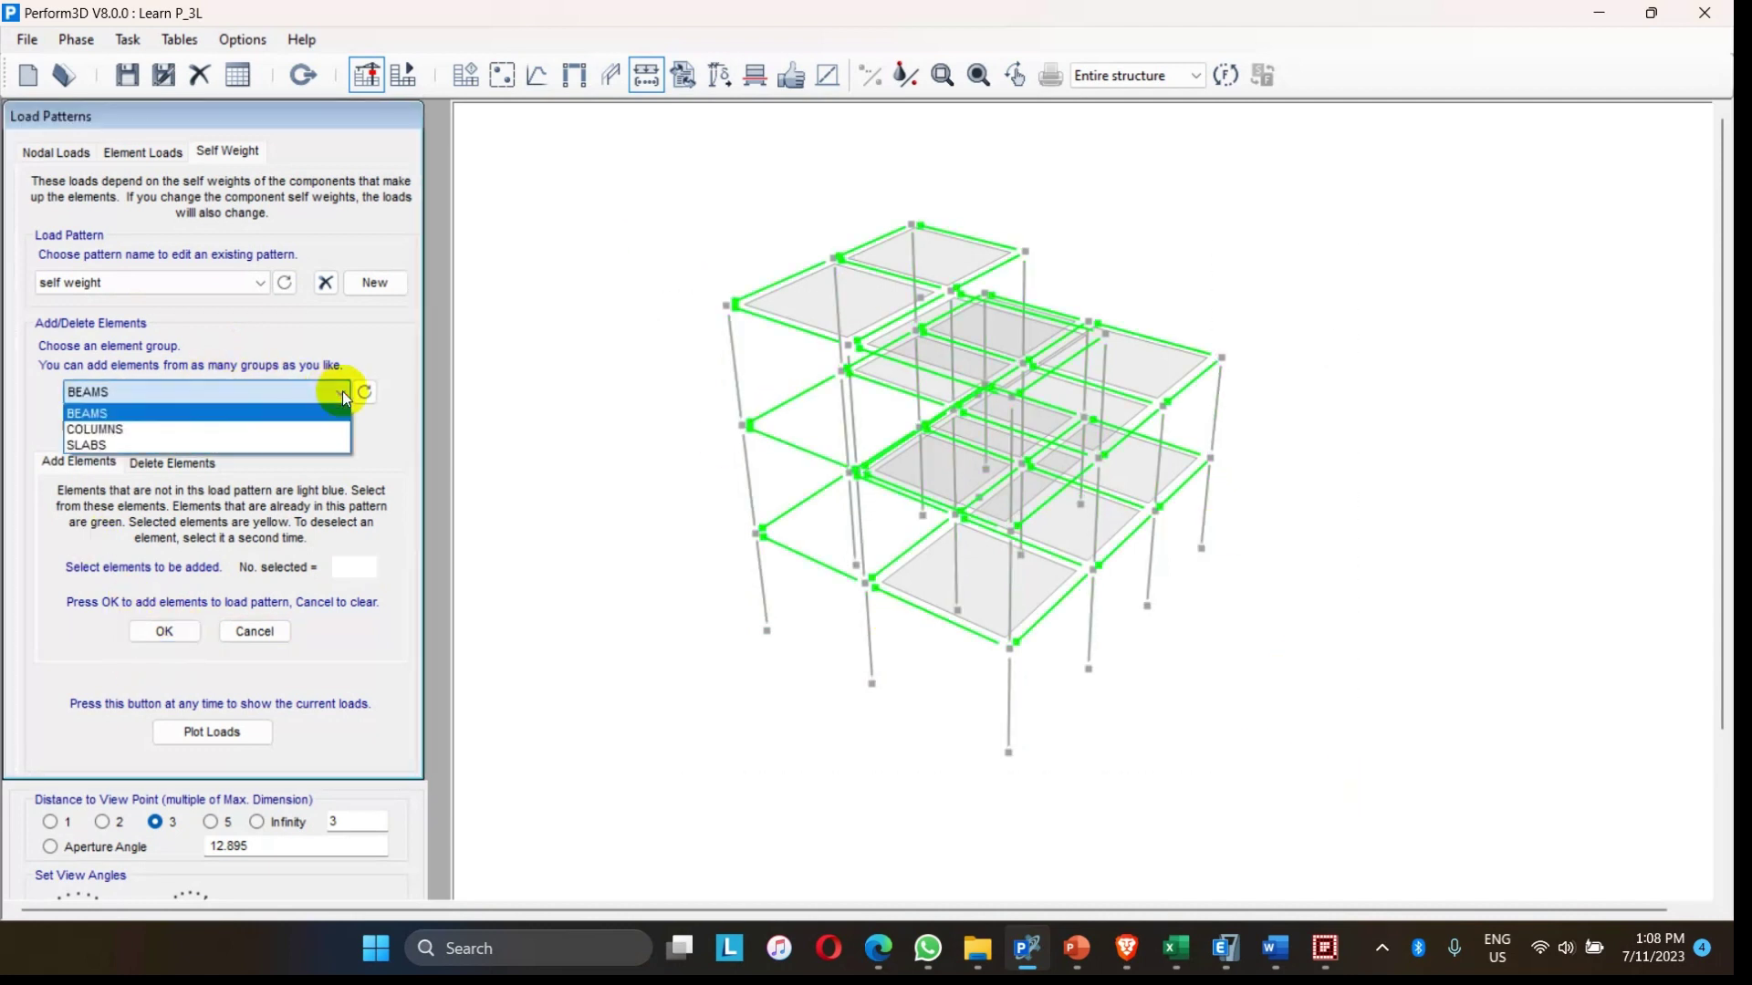
{"action": "left_click", "coordinate": [115, 436]}
{"action": "left_click_drag", "start_coordinate": [669, 184], "coordinate": [1306, 791]}
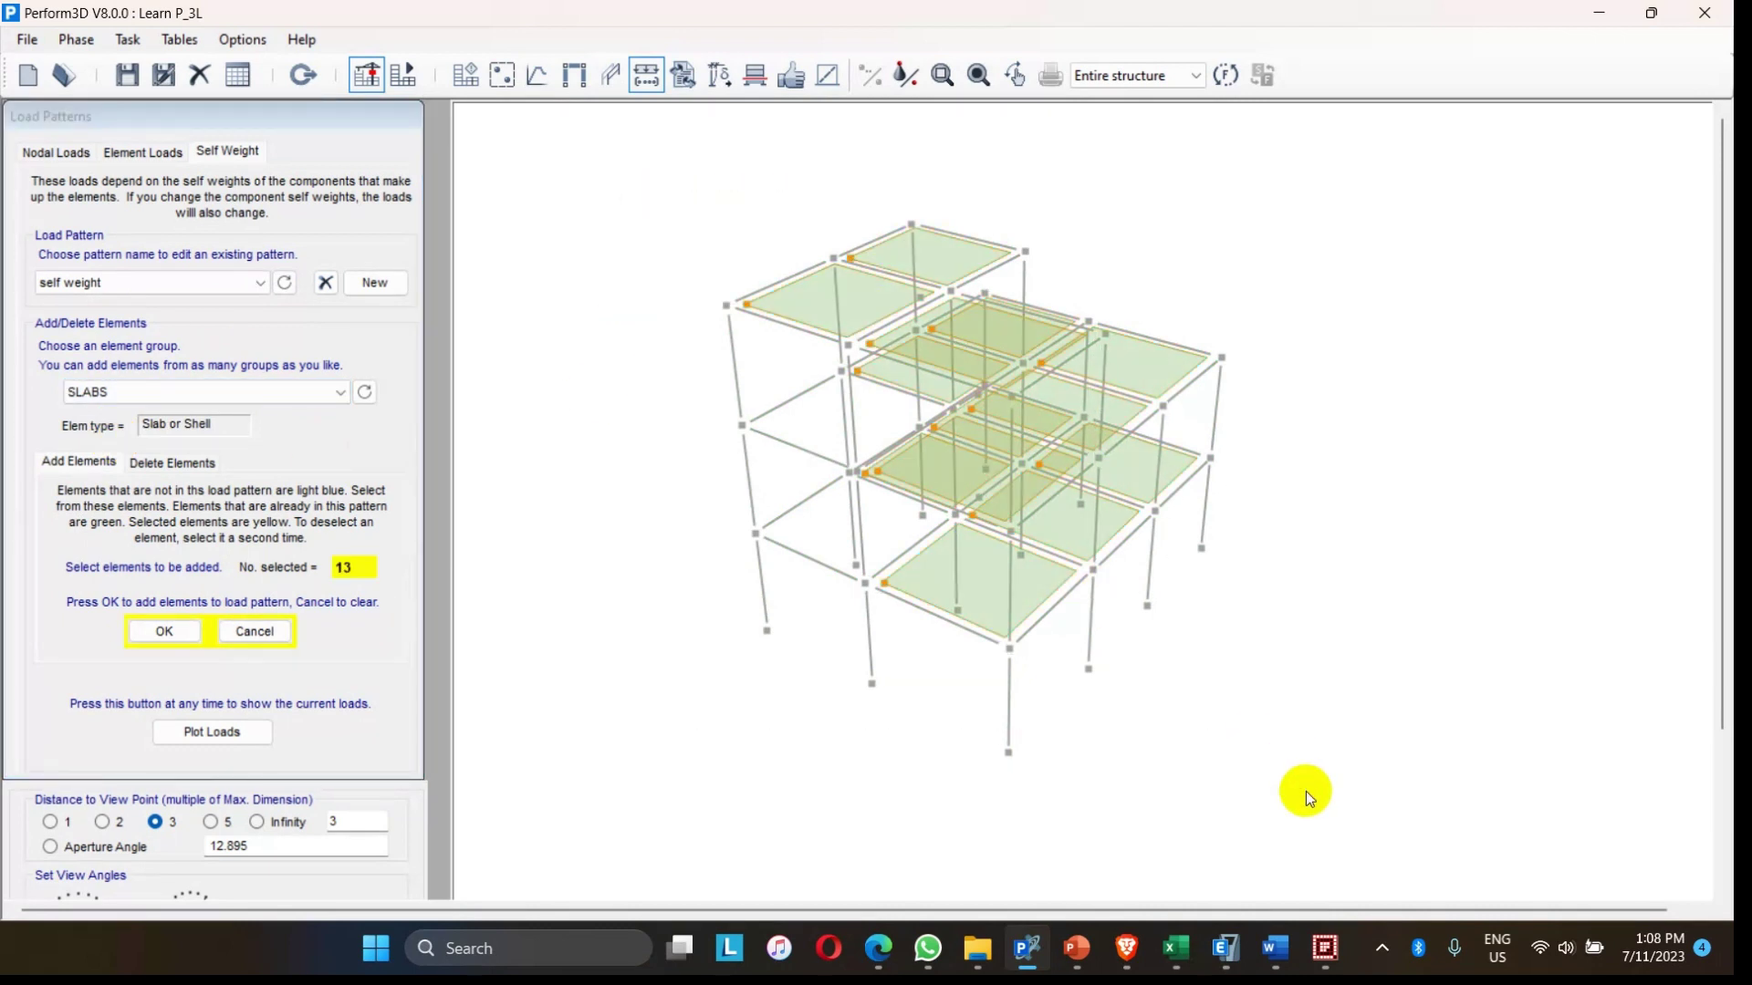
{"action": "left_click", "coordinate": [146, 634]}
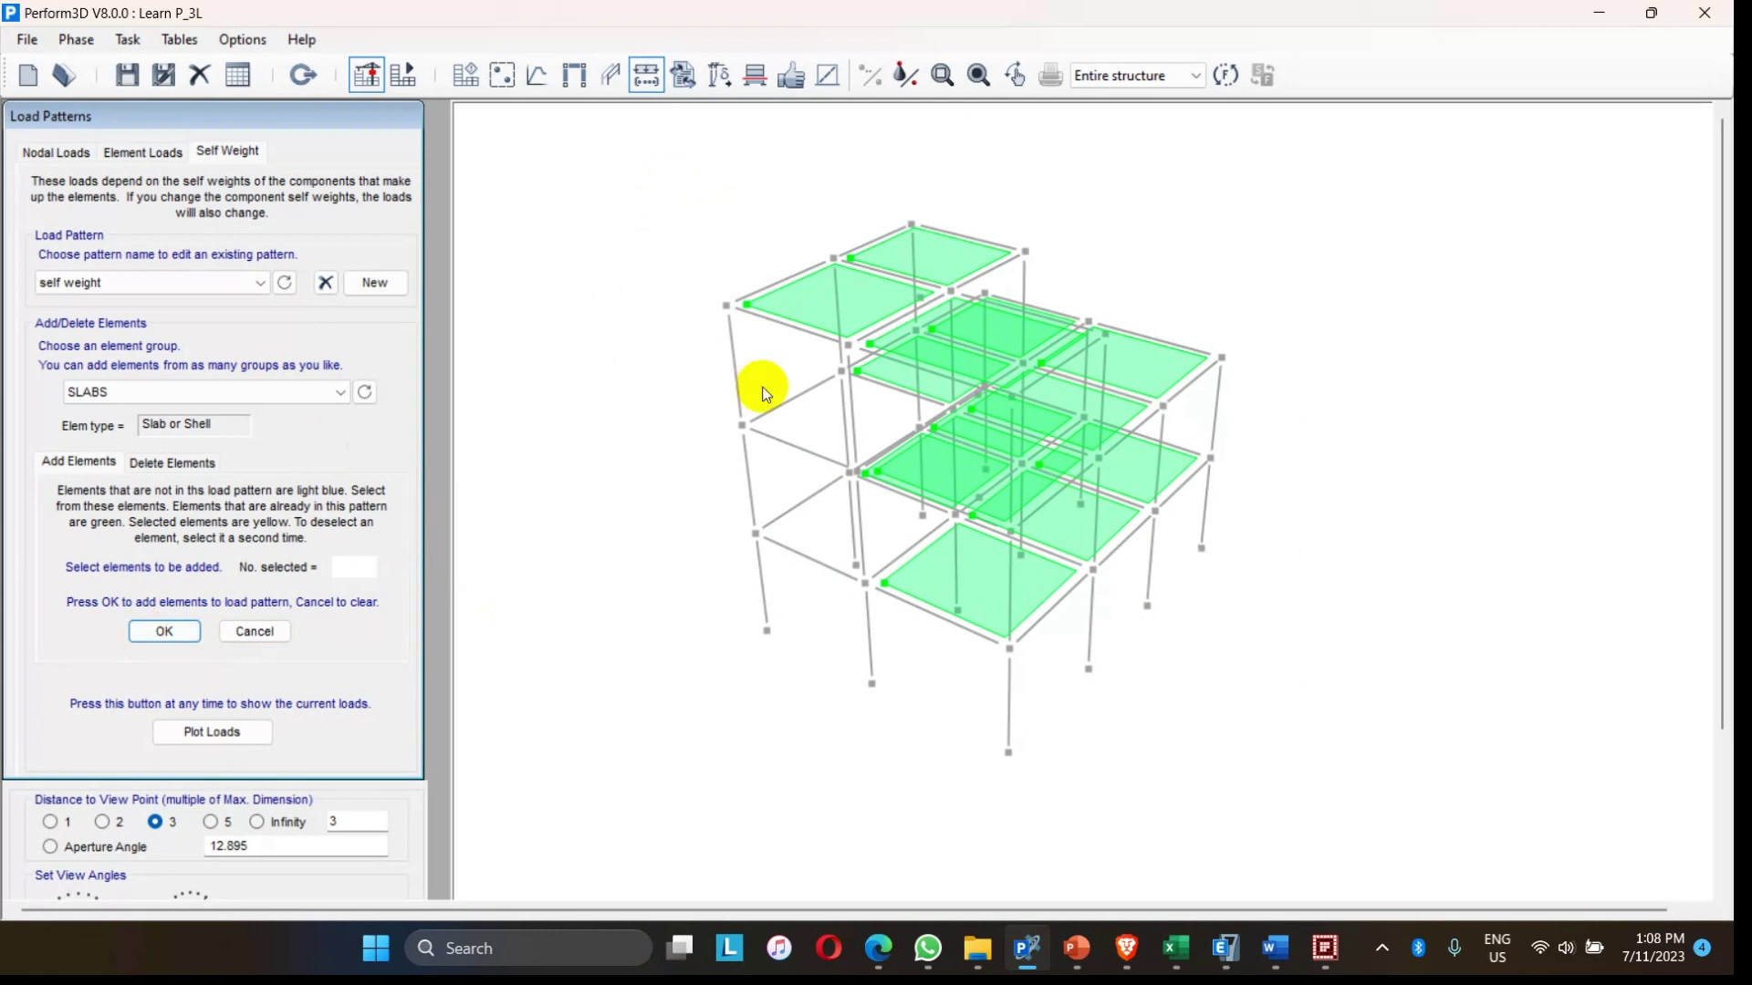
- View the element load pattern settings, and switch to PowerPoint to present the Yield Line Theory slide full screen
{"action": "left_click", "coordinate": [135, 159]}
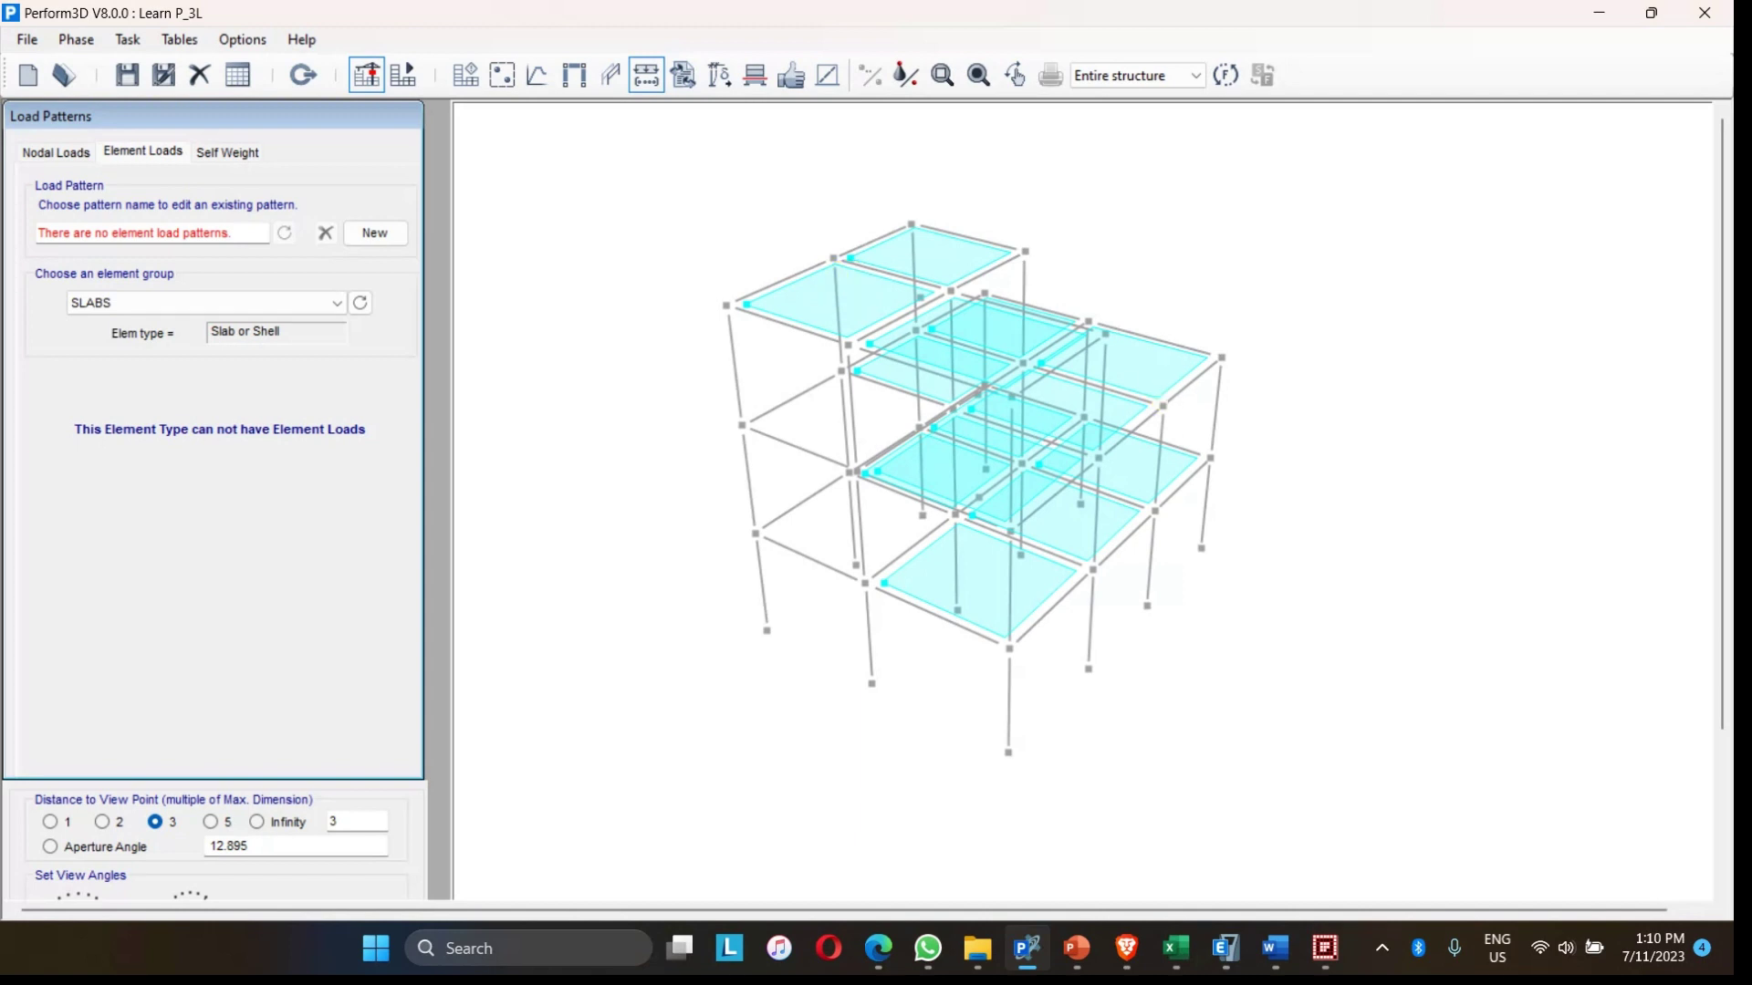
{"action": "left_click", "coordinate": [754, 730]}
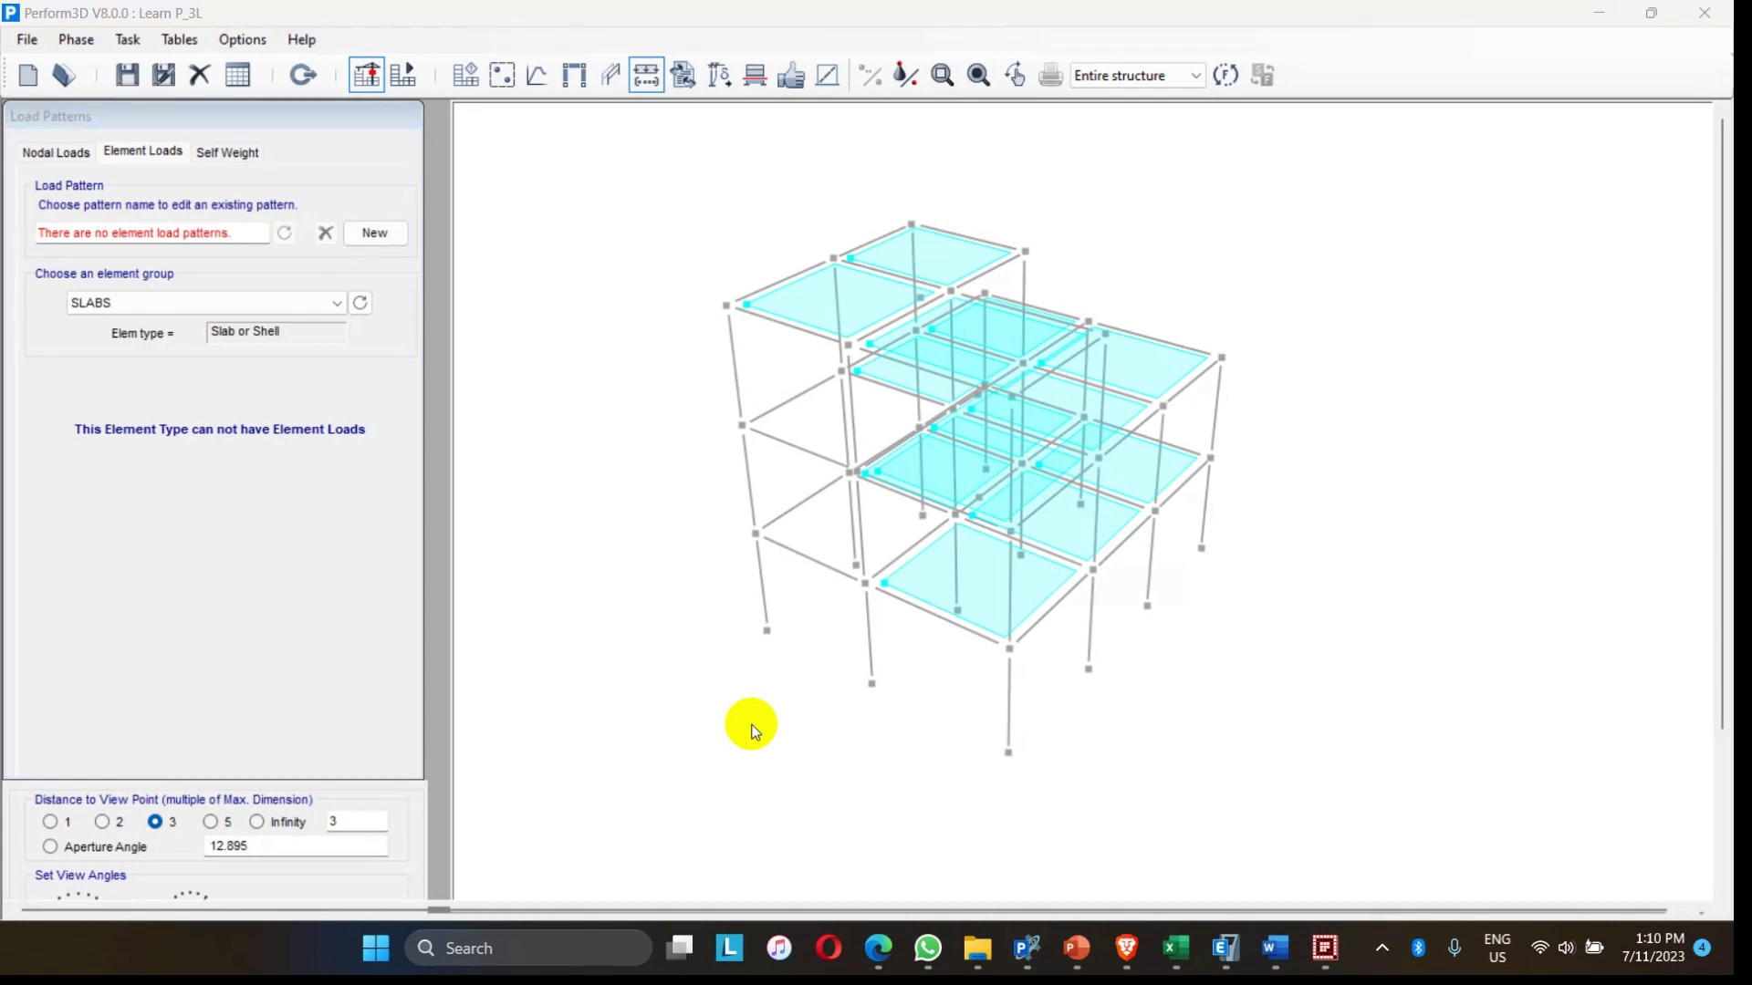
{"action": "left_click", "coordinate": [1076, 948]}
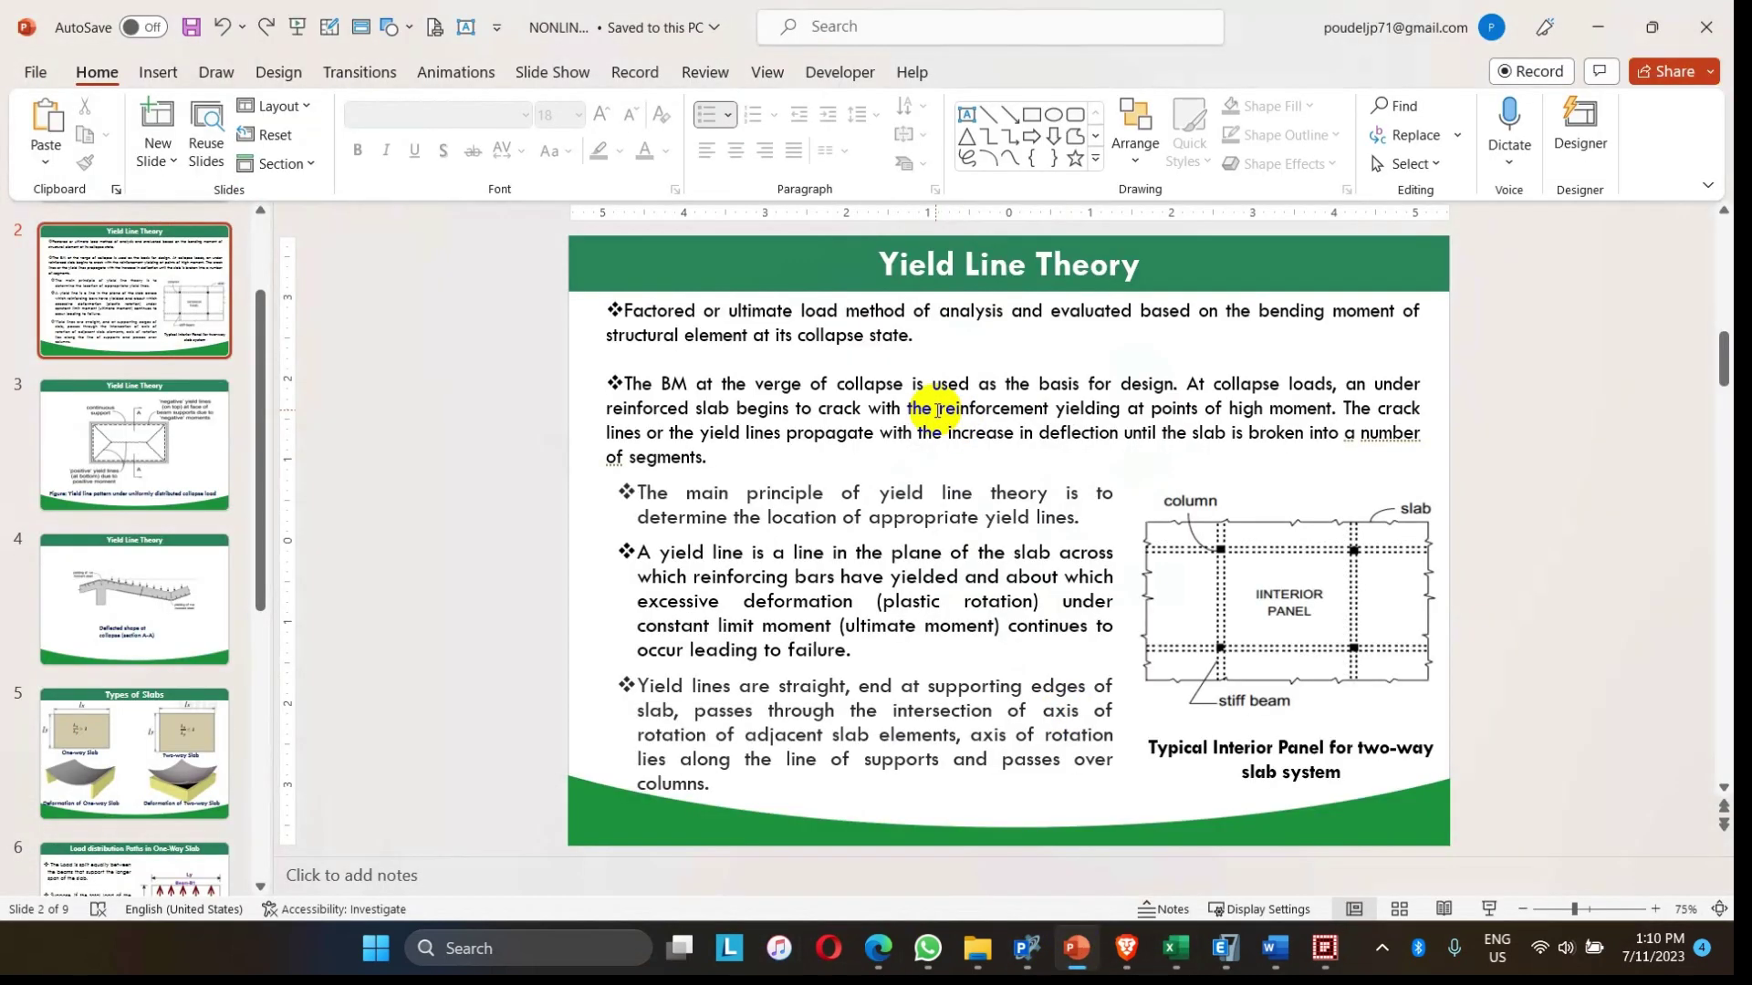
{"action": "left_click", "coordinate": [1488, 909]}
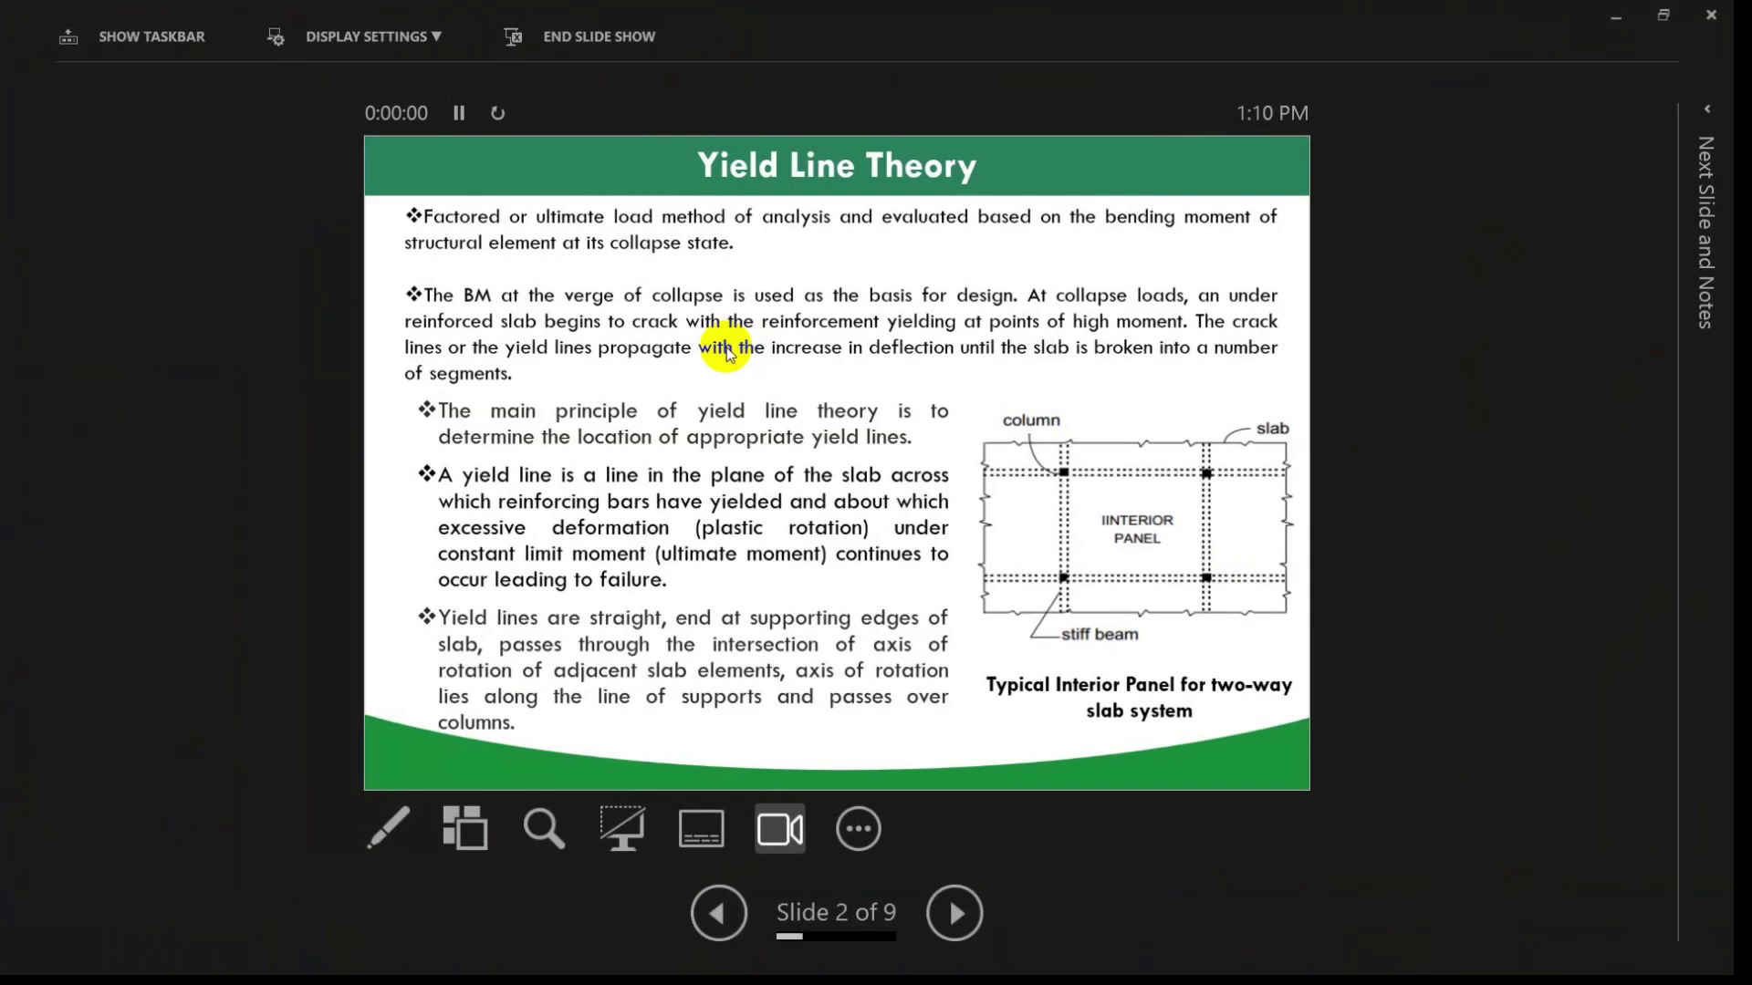
{"action": "left_click", "coordinate": [447, 36]}
{"action": "left_click", "coordinate": [285, 82]}
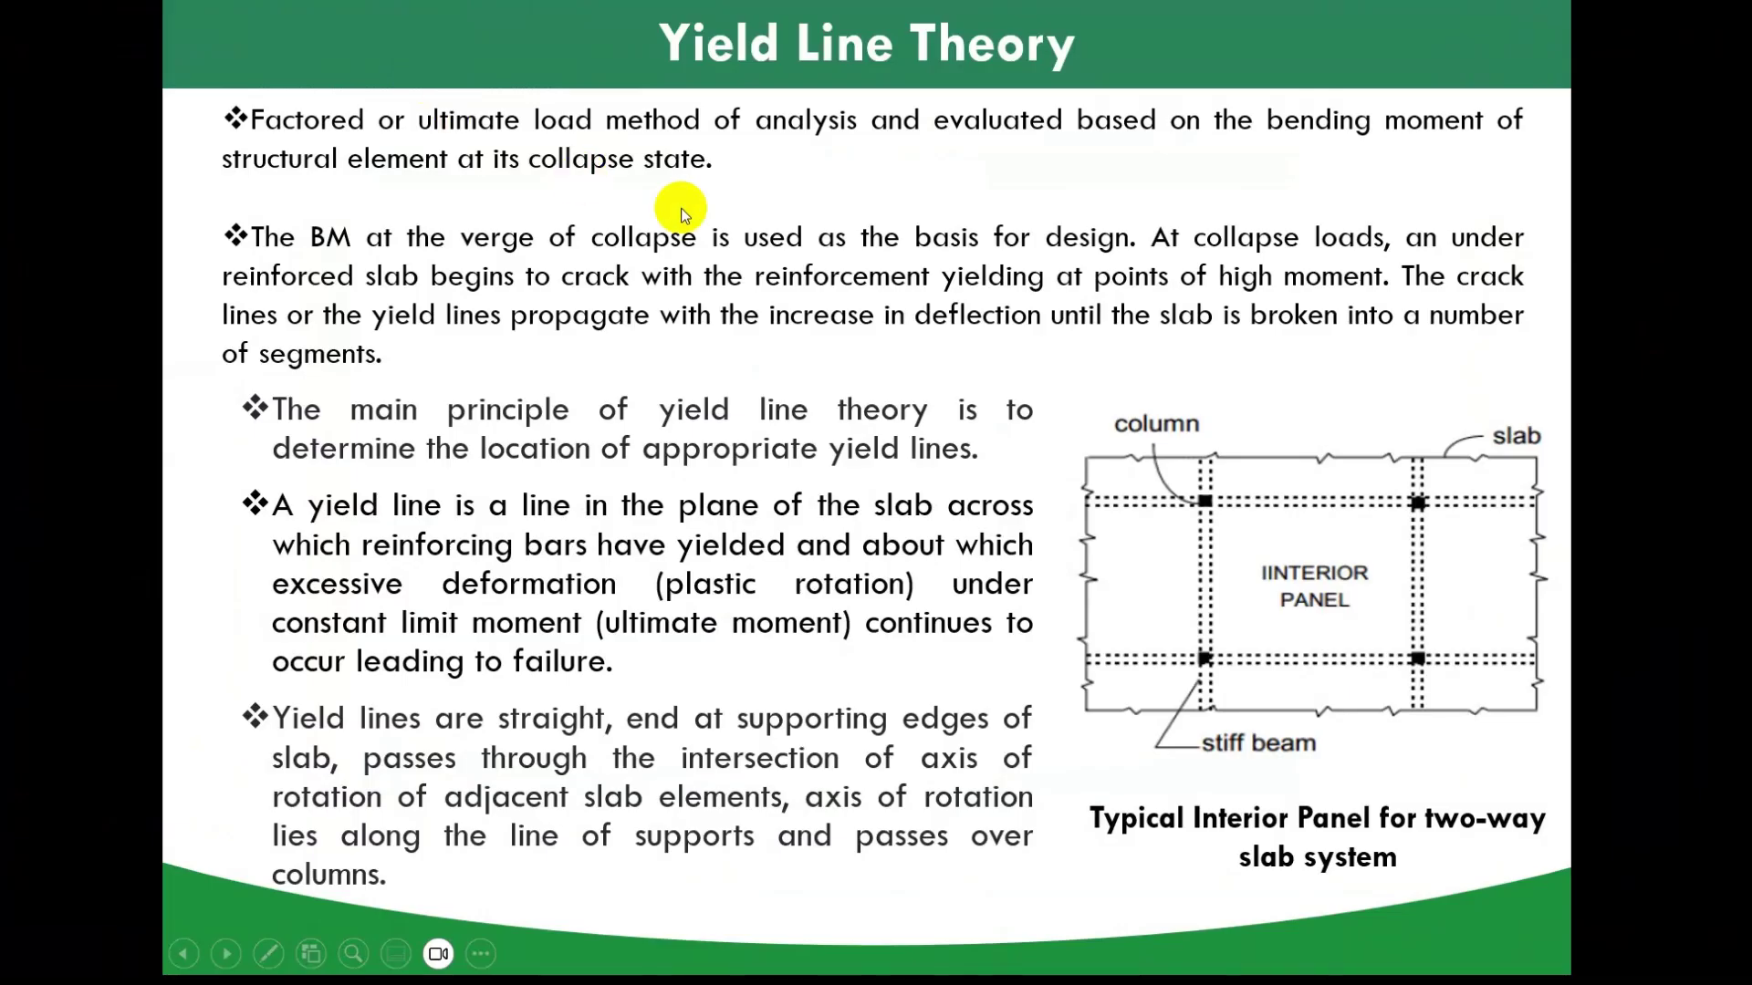
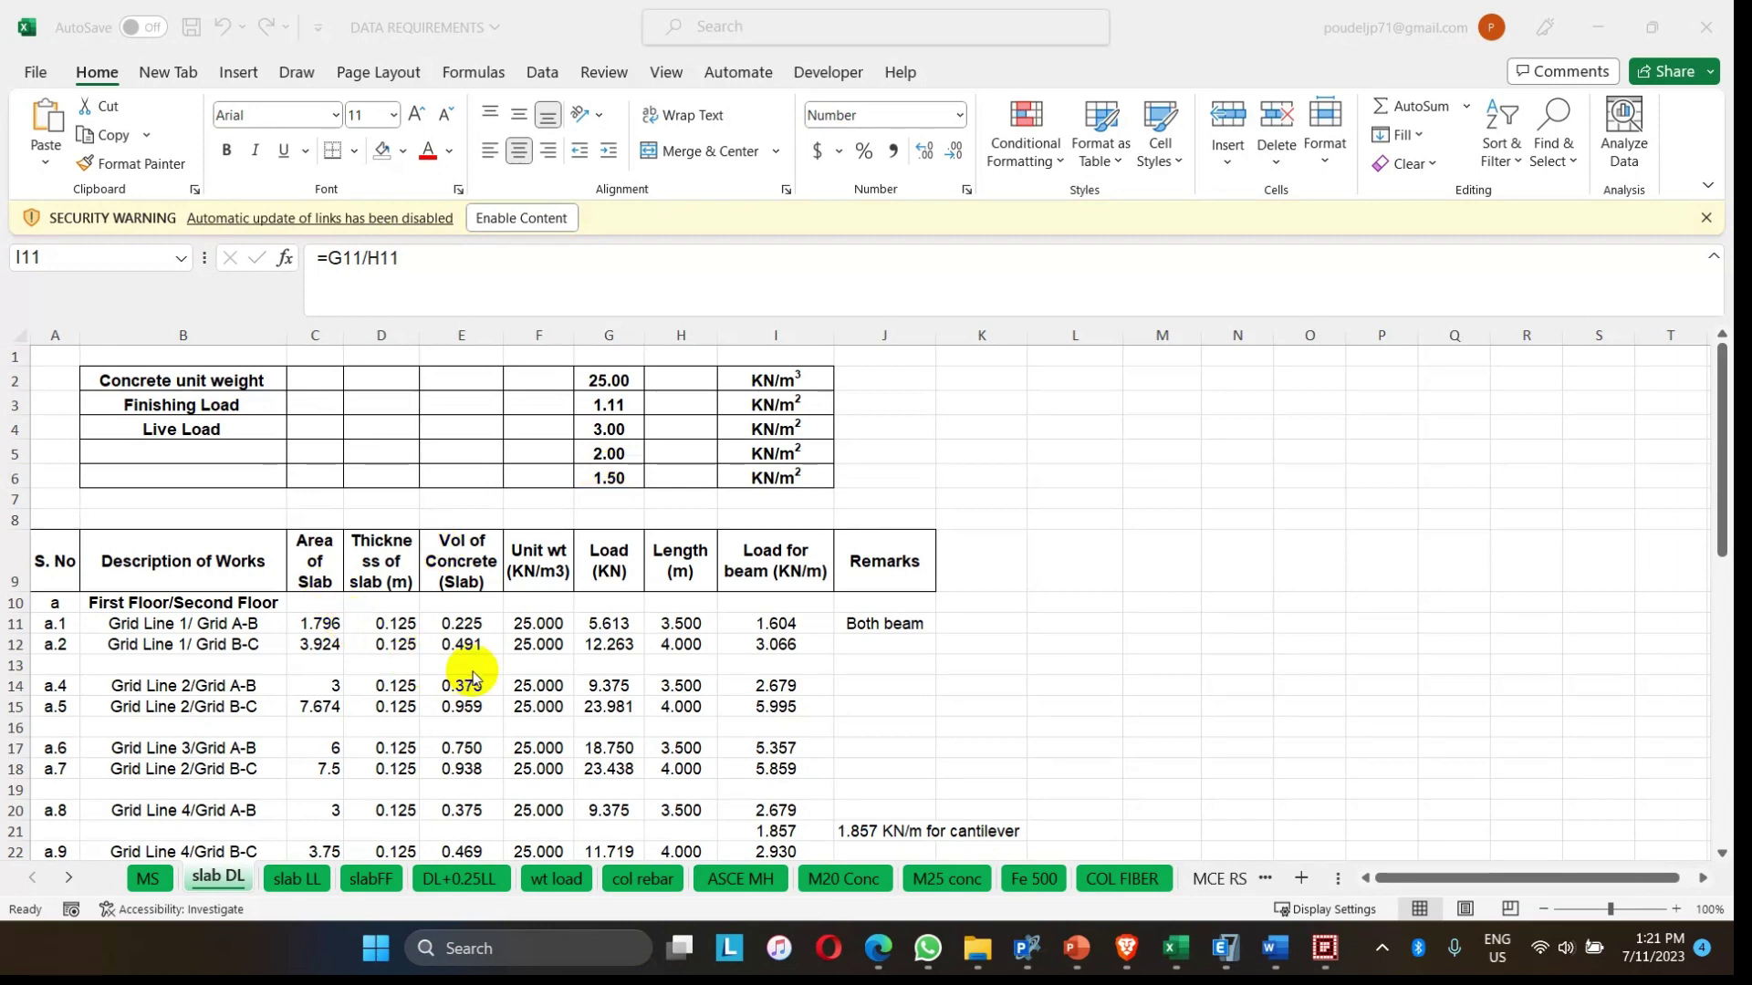
- Examine the slab areas and beam loads per grid line in the slab DL sheet of the DATA REQUIREMENTS Excel workbook
{"action": "scroll", "coordinate": [473, 675], "scroll_direction": "down", "scroll_amount": 2}
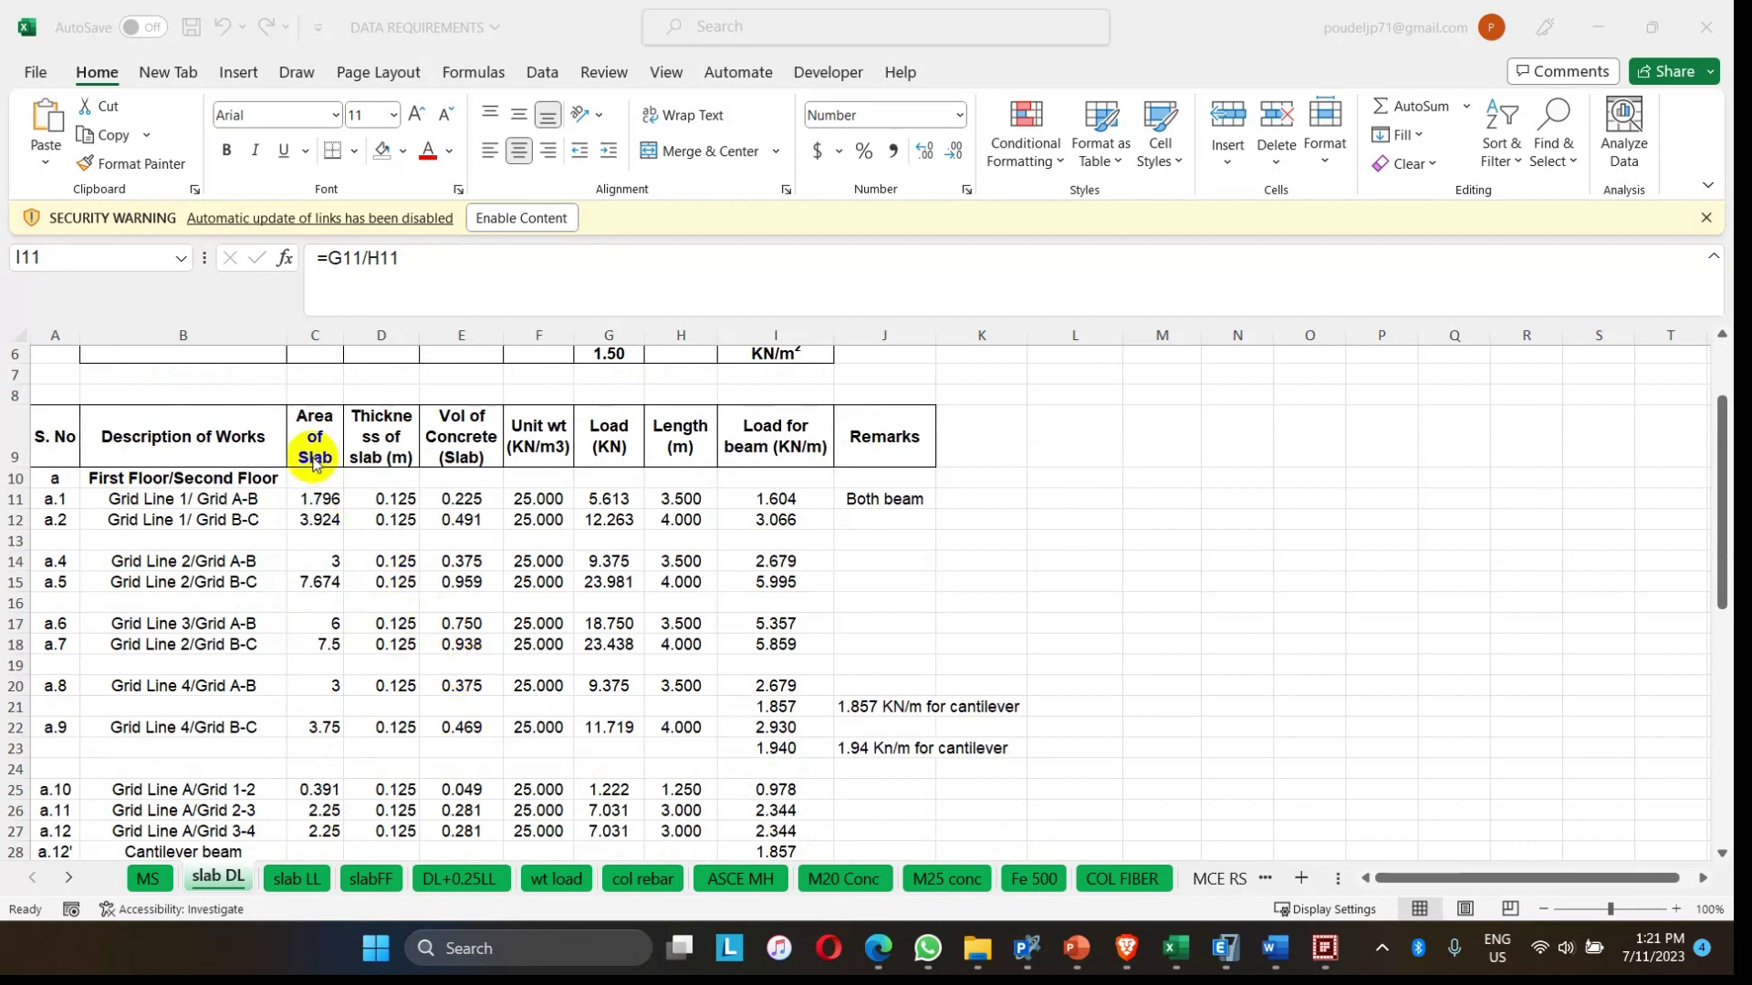
{"action": "left_click", "coordinate": [314, 499]}
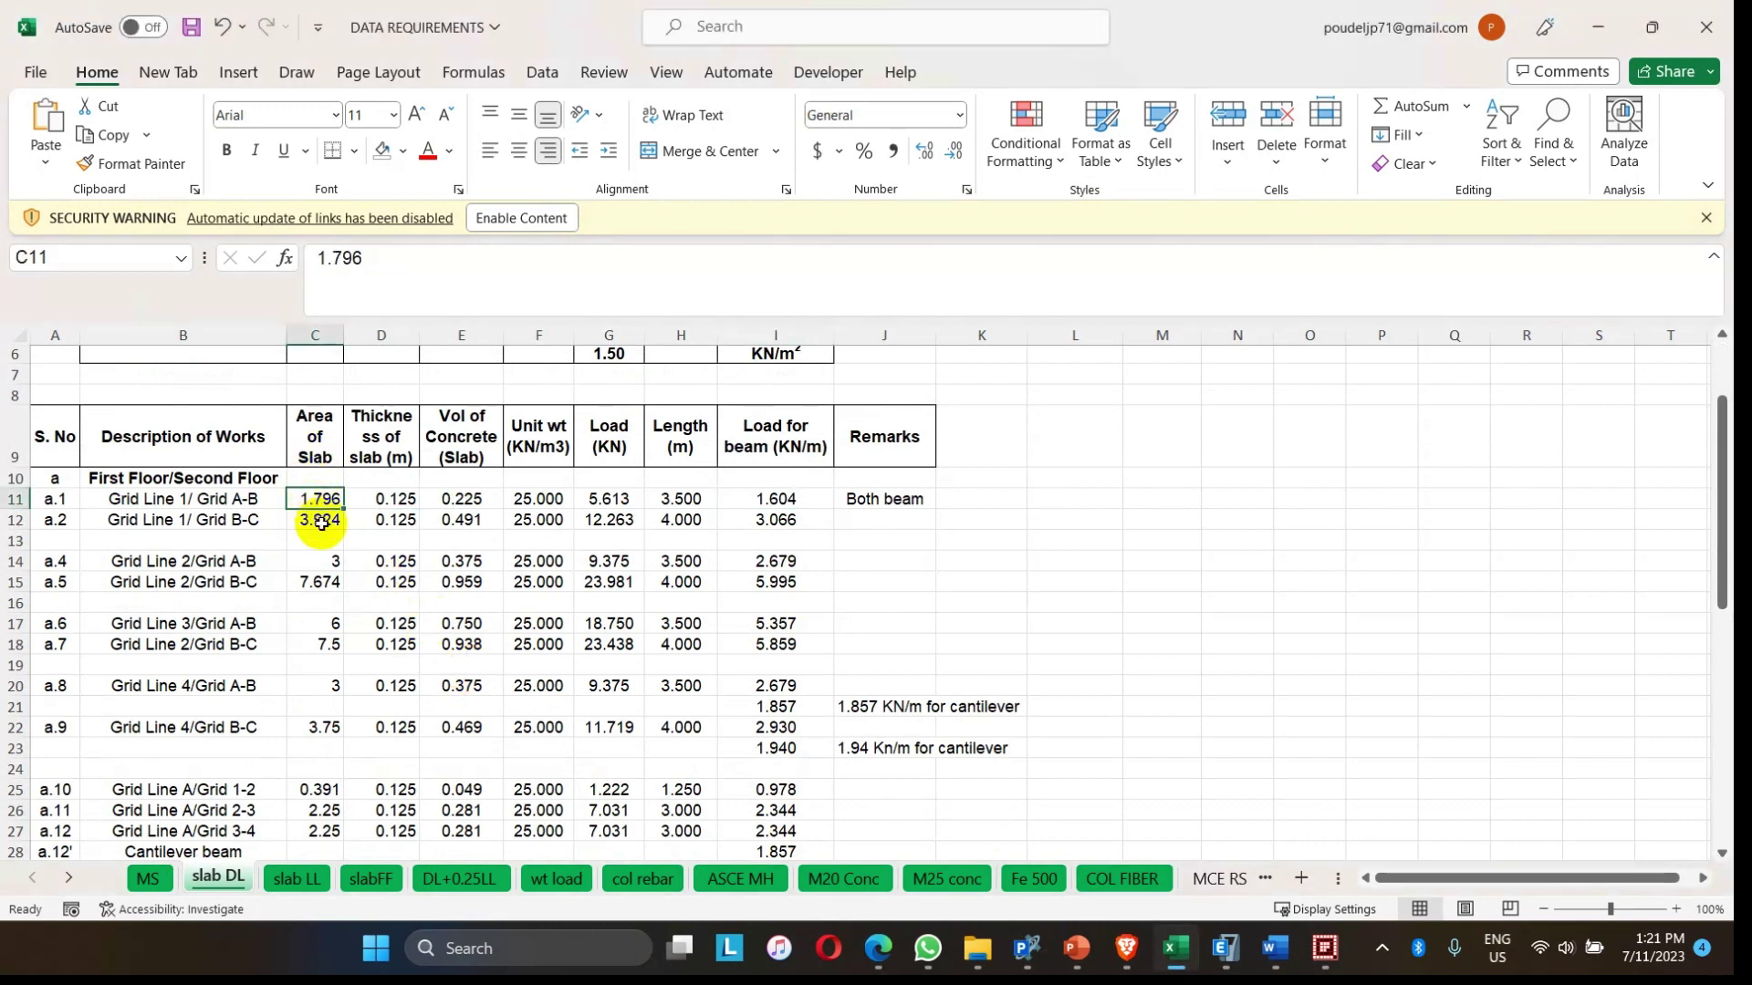
{"action": "left_click", "coordinate": [321, 522]}
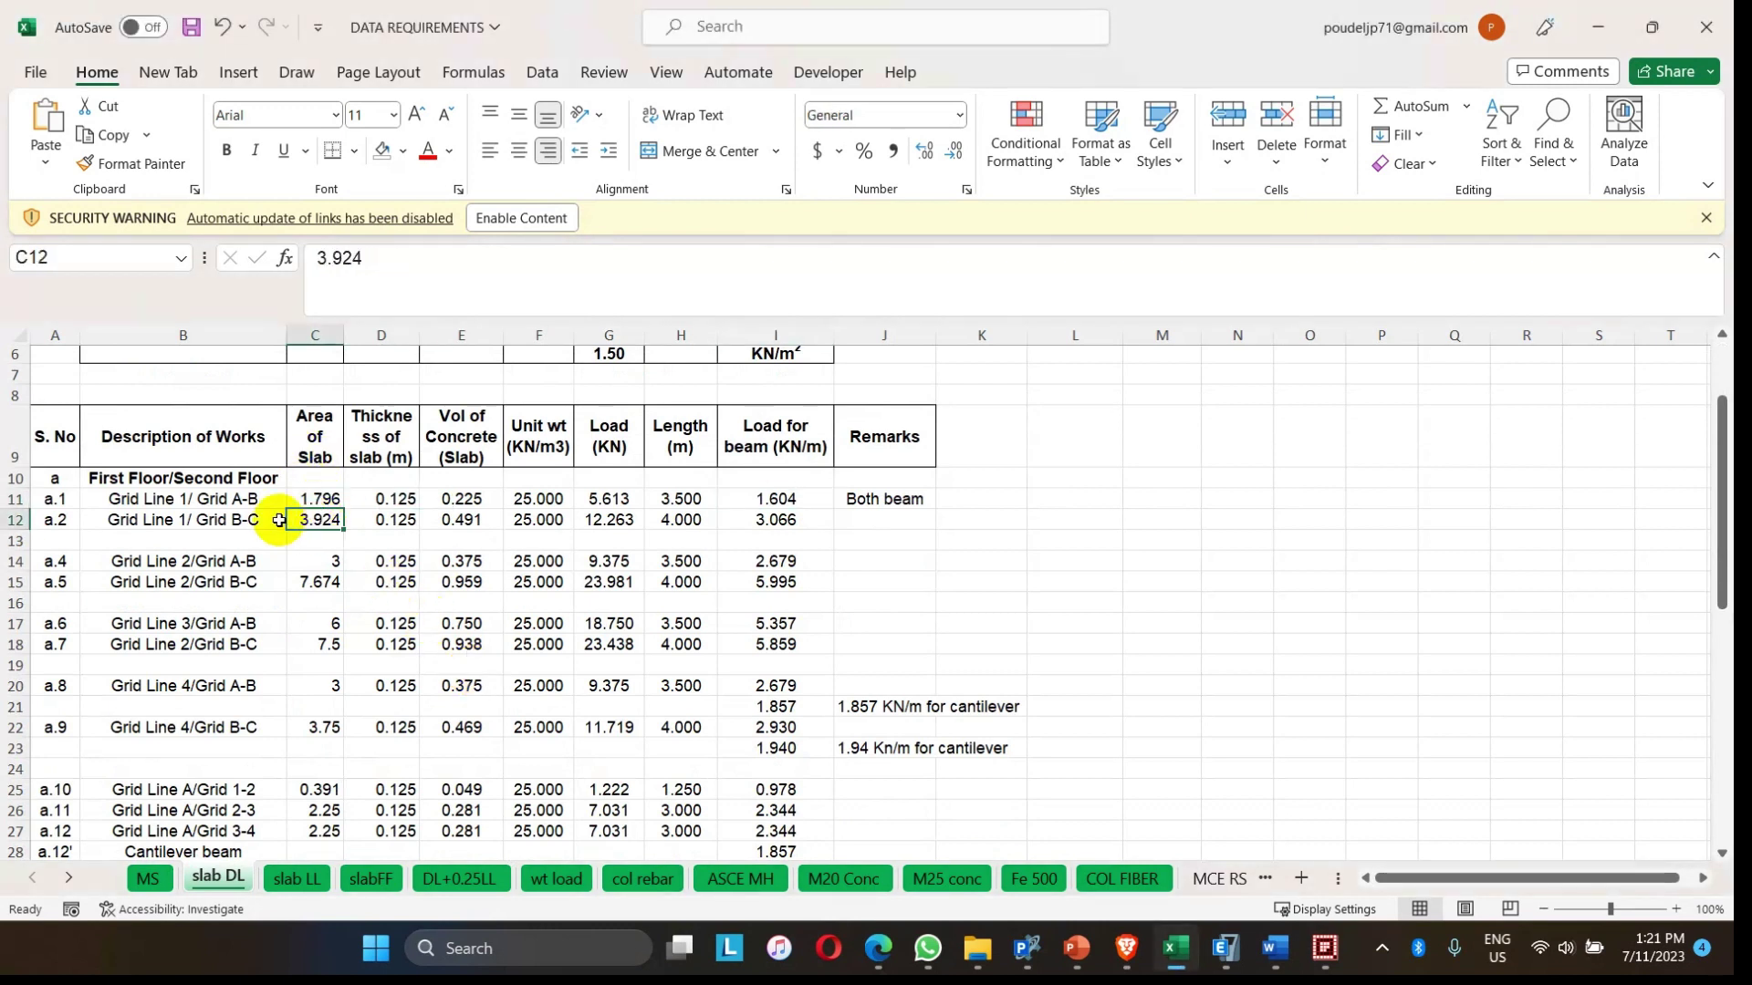
{"action": "left_click", "coordinate": [328, 500]}
{"action": "left_click", "coordinate": [316, 520]}
{"action": "scroll", "coordinate": [315, 547], "scroll_direction": "down", "scroll_amount": 4}
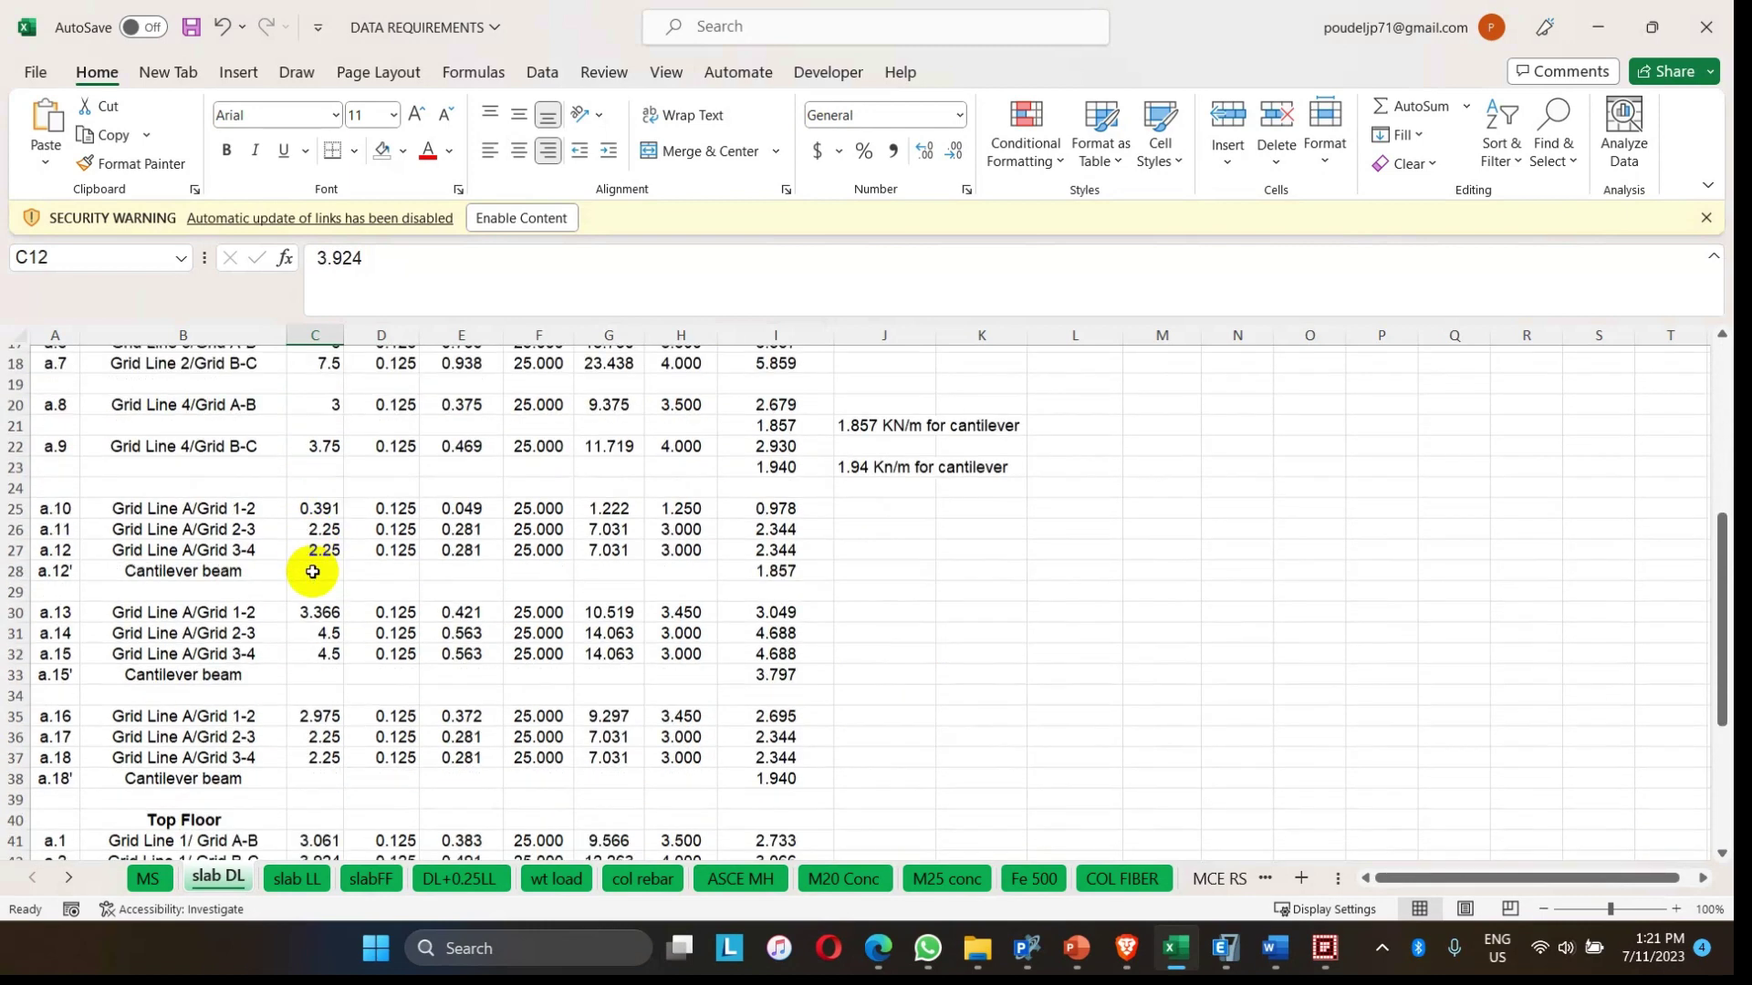
- Examine how the slab DL sheet derives concrete volume, load and beam length for Grid Line 1/Grid A-B and the remaining rows
{"action": "scroll", "coordinate": [314, 584], "scroll_direction": "down", "scroll_amount": 8}
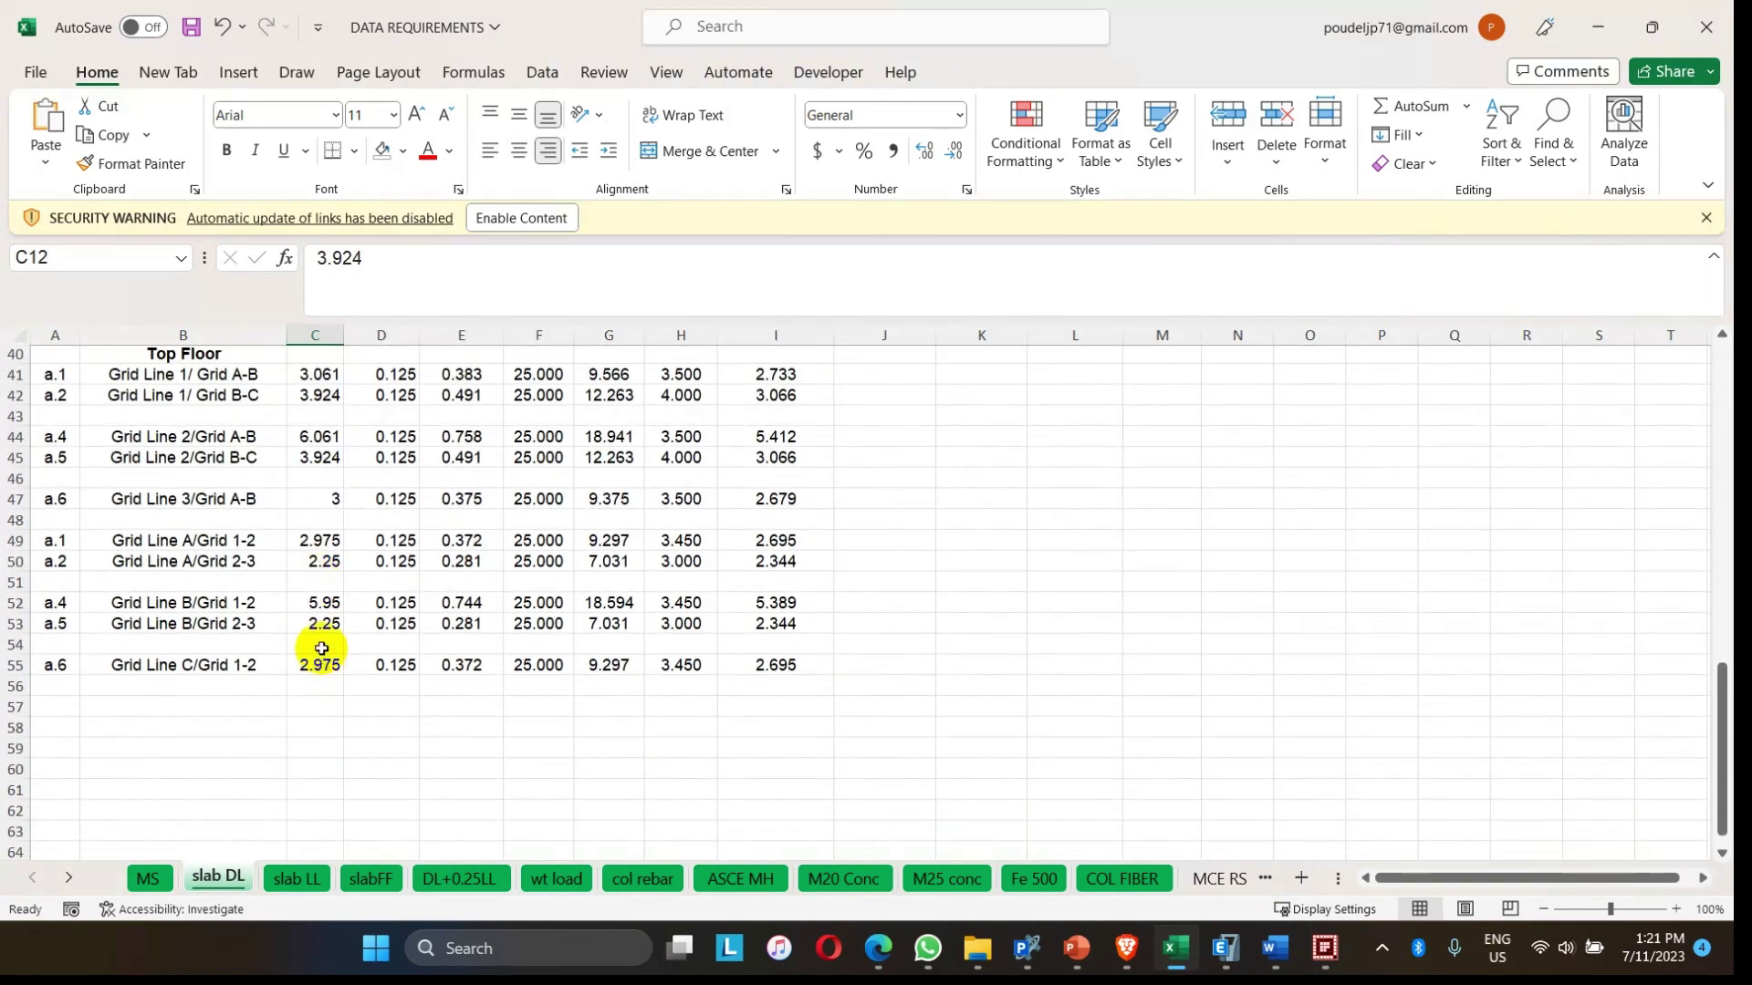
{"action": "scroll", "coordinate": [321, 649], "scroll_direction": "up", "scroll_amount": 11}
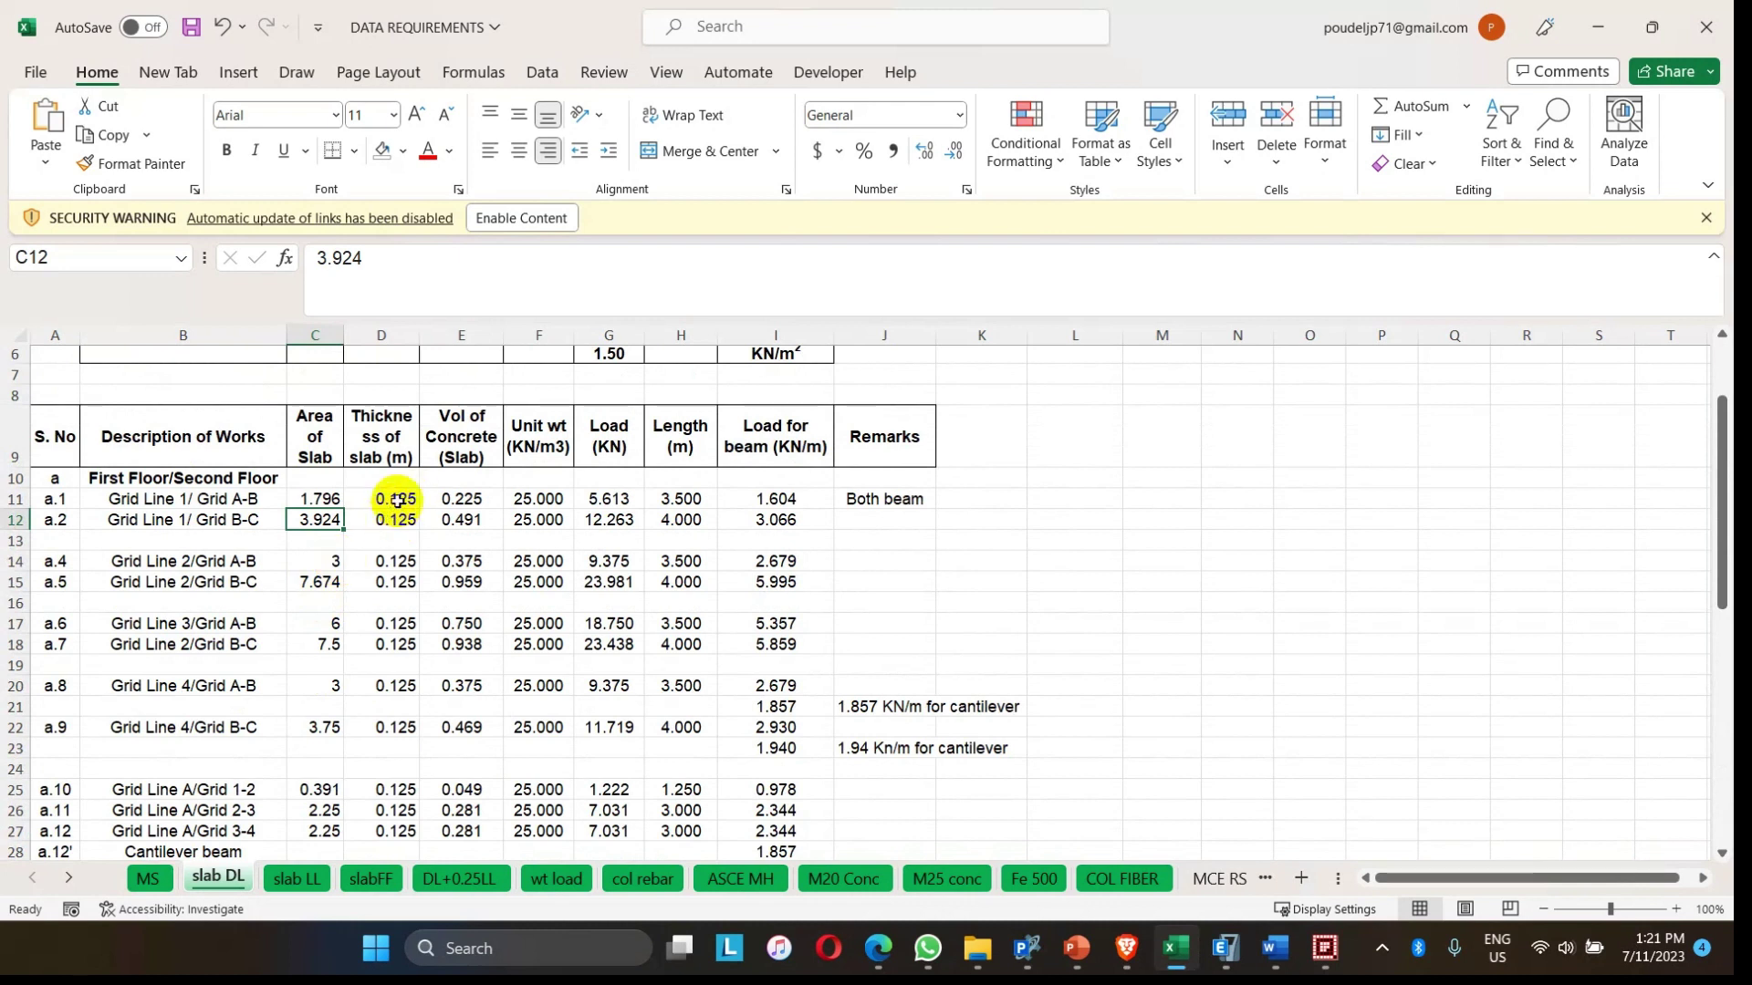
{"action": "double_click", "coordinate": [474, 499]}
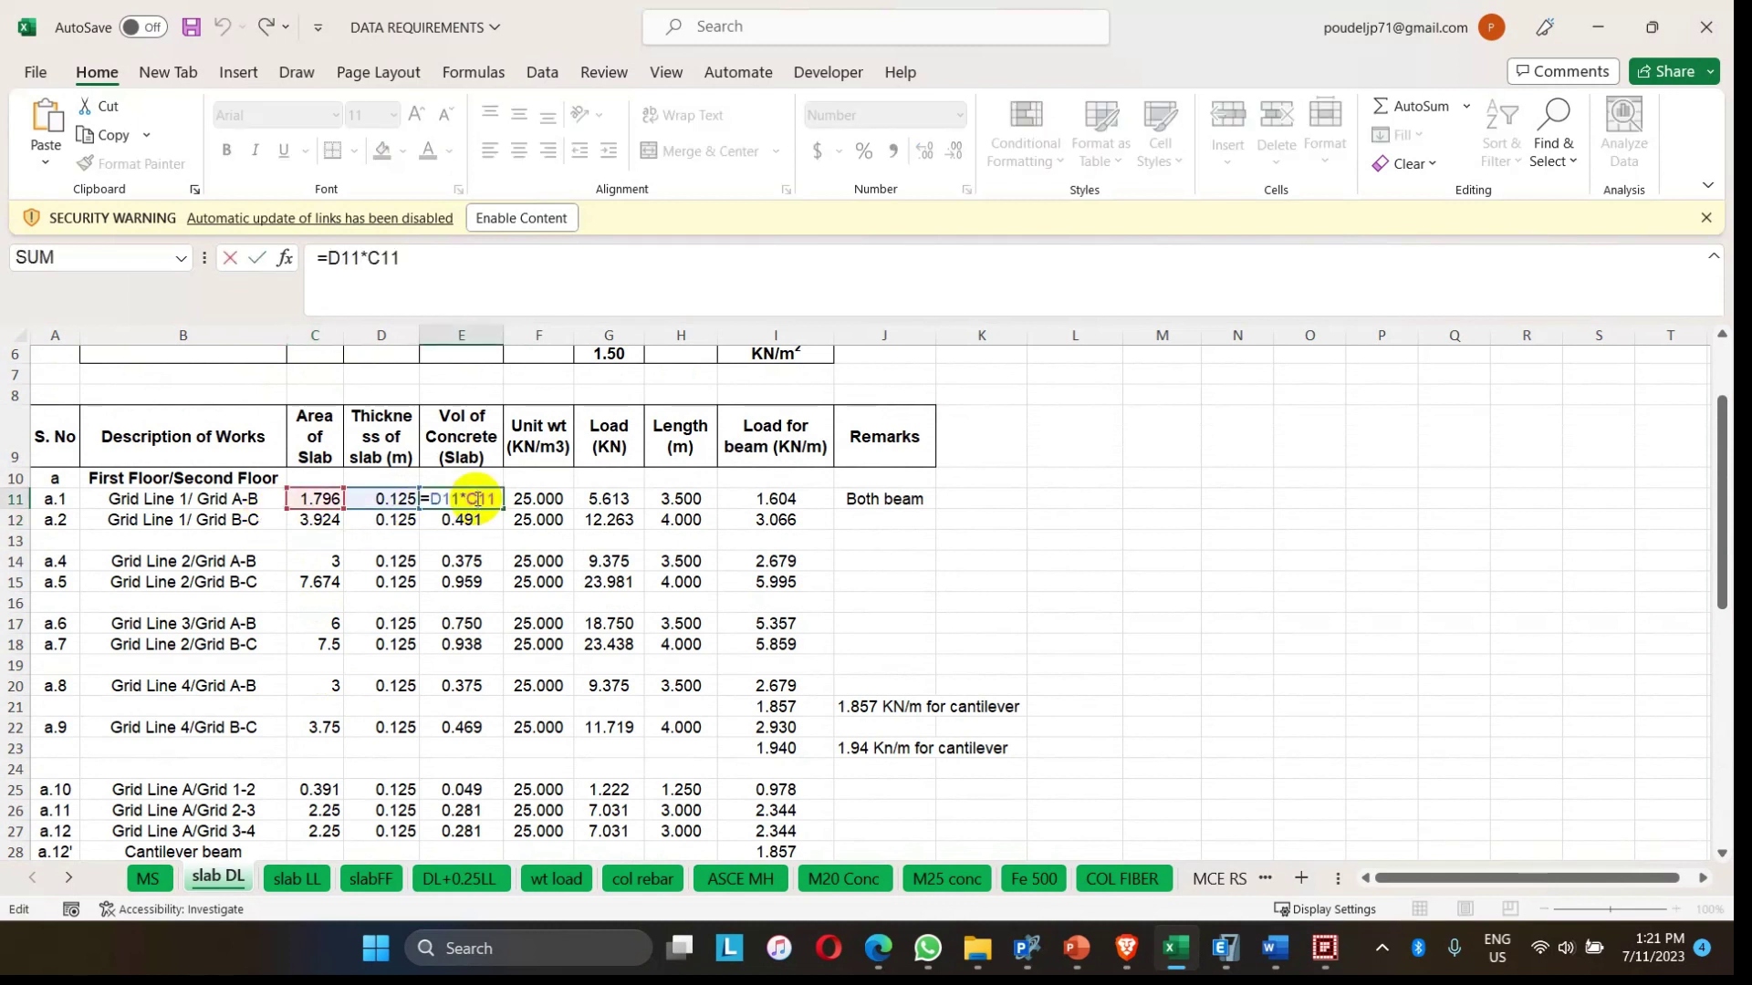
{"action": "key", "text": "Return"}
{"action": "left_click", "coordinate": [541, 497]}
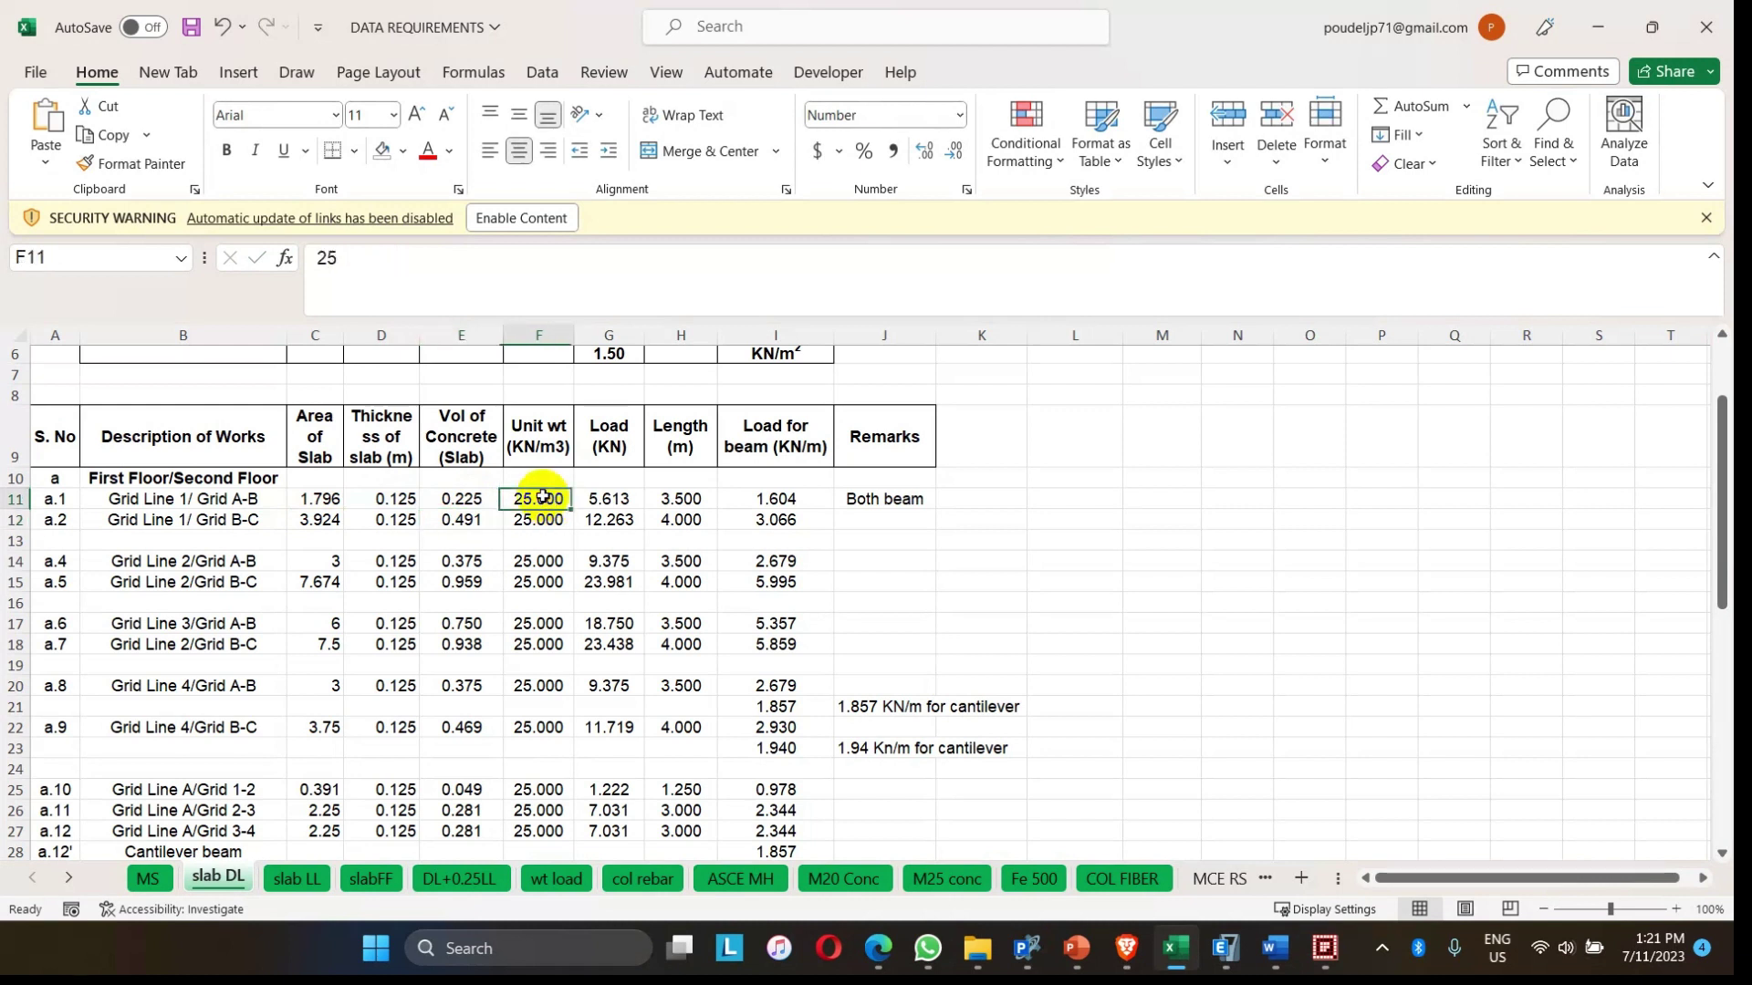
{"action": "left_click", "coordinate": [613, 500]}
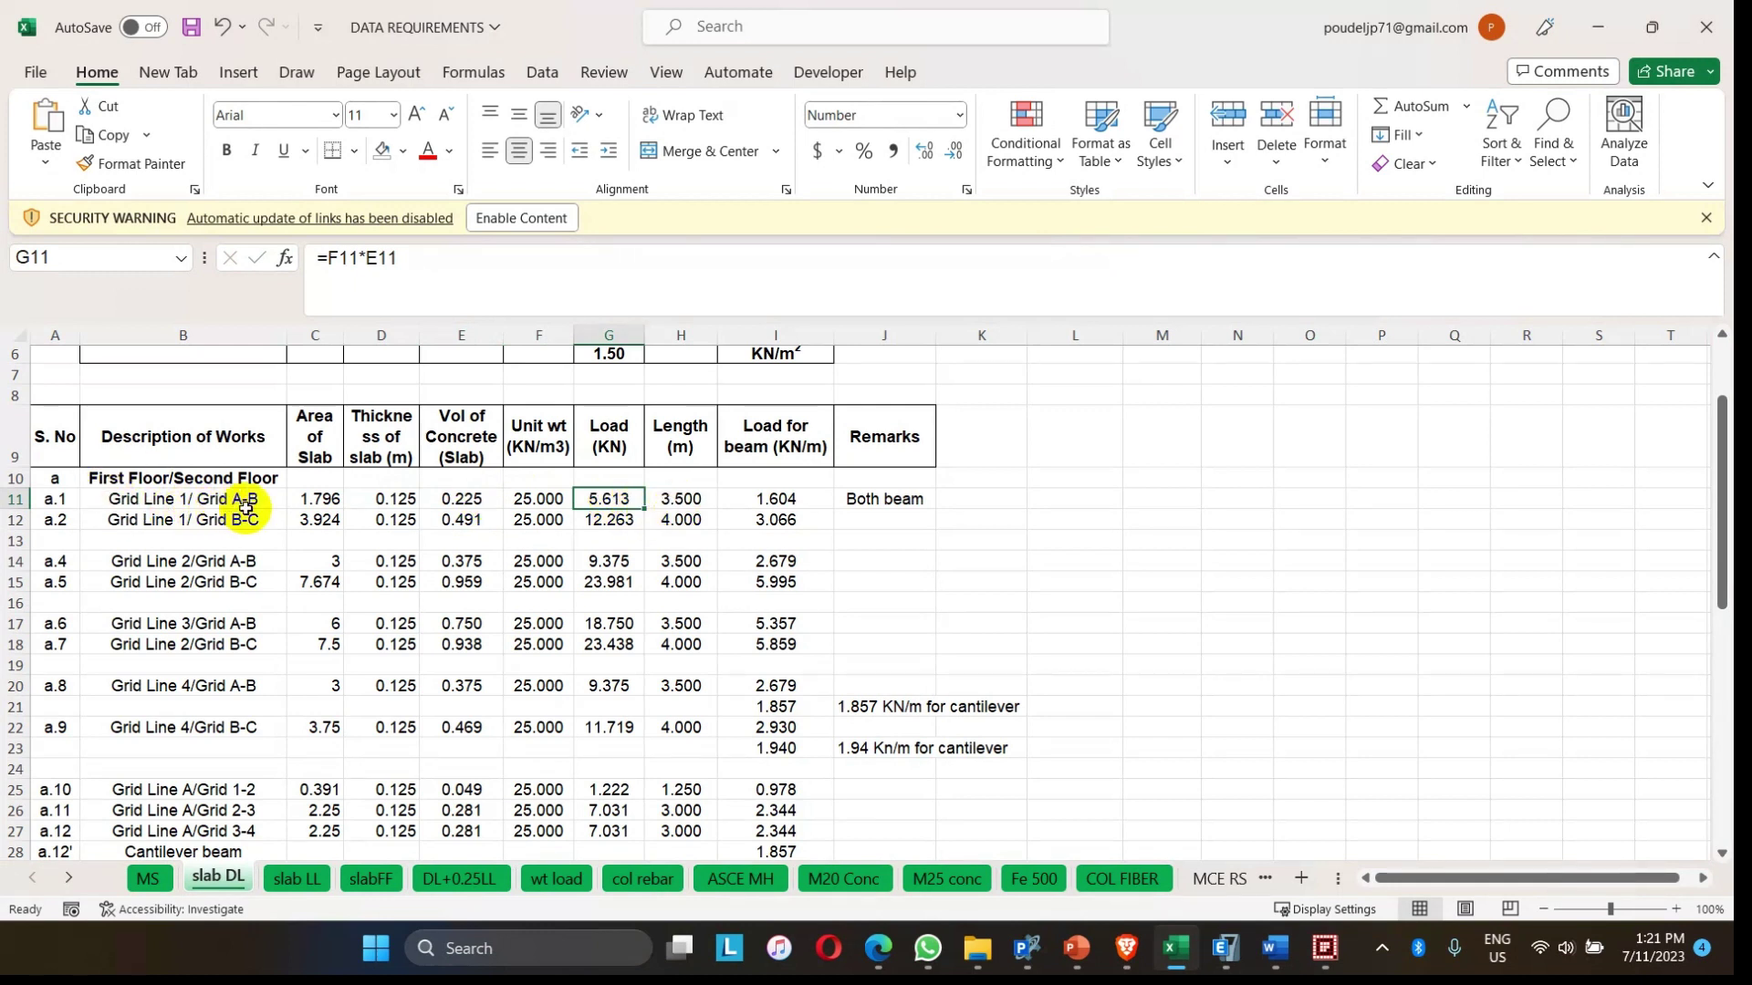
{"action": "left_click", "coordinate": [668, 504]}
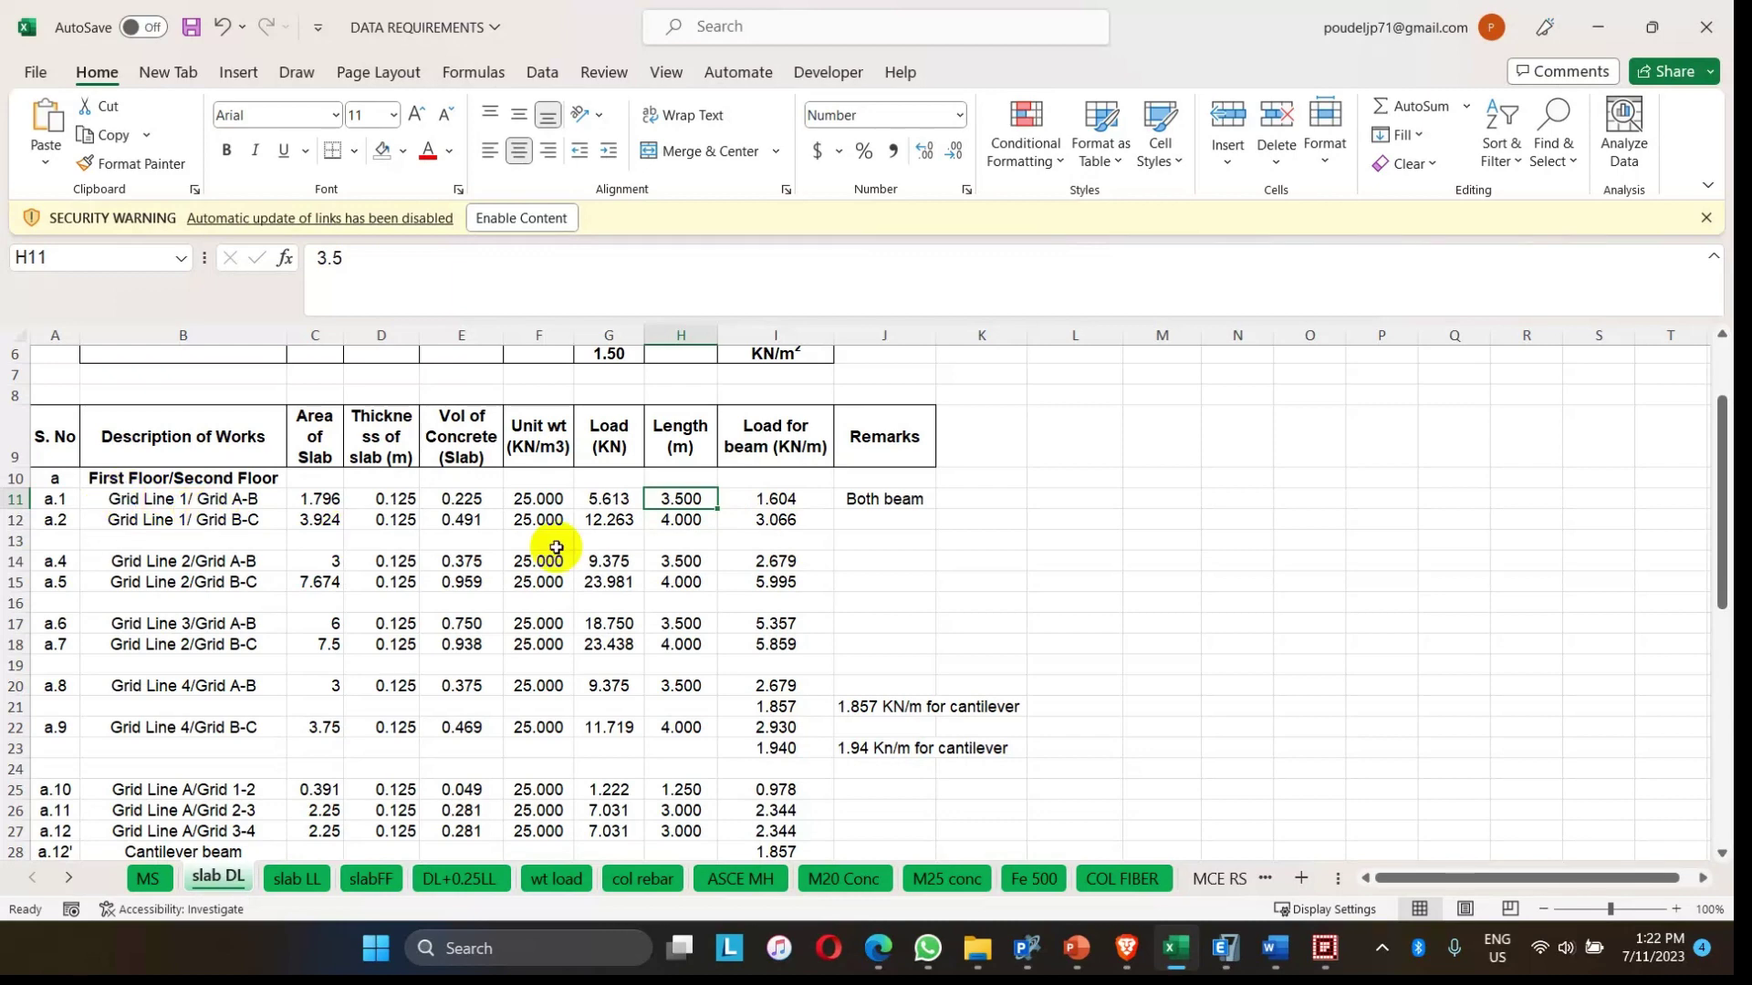
{"action": "scroll", "coordinate": [680, 584], "scroll_direction": "down", "scroll_amount": 2}
{"action": "scroll", "coordinate": [679, 589], "scroll_direction": "down", "scroll_amount": 1}
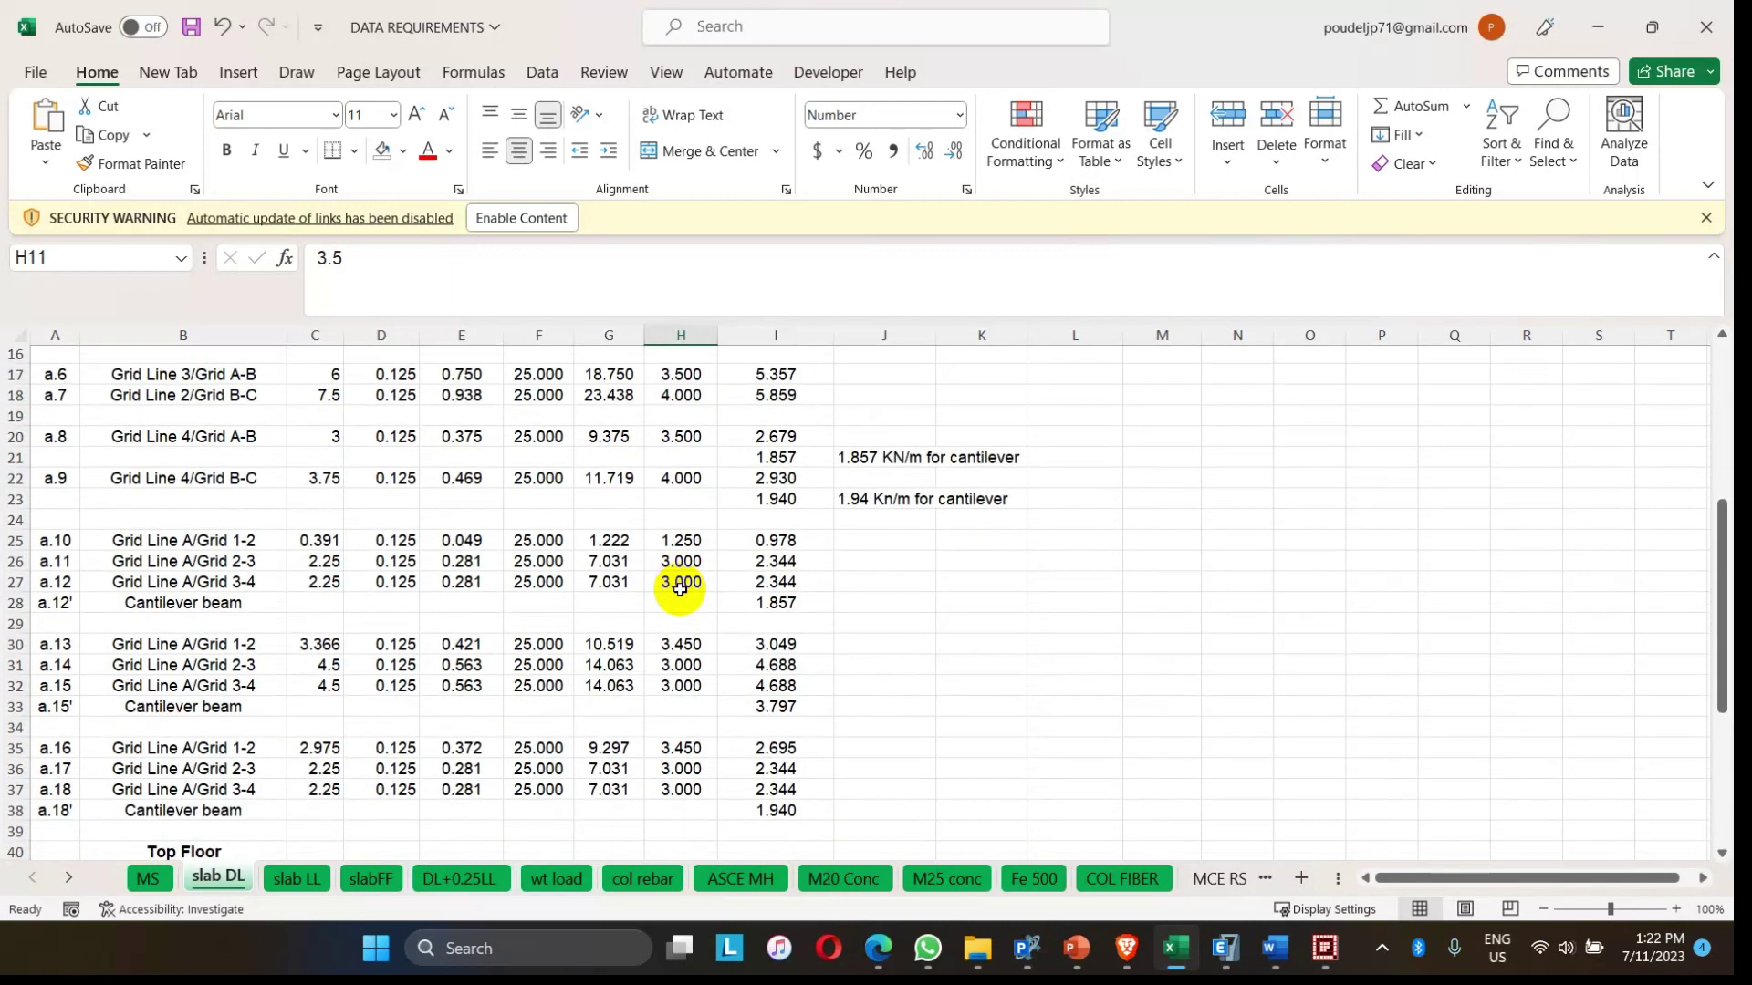
{"action": "scroll", "coordinate": [680, 589], "scroll_direction": "down", "scroll_amount": 9}
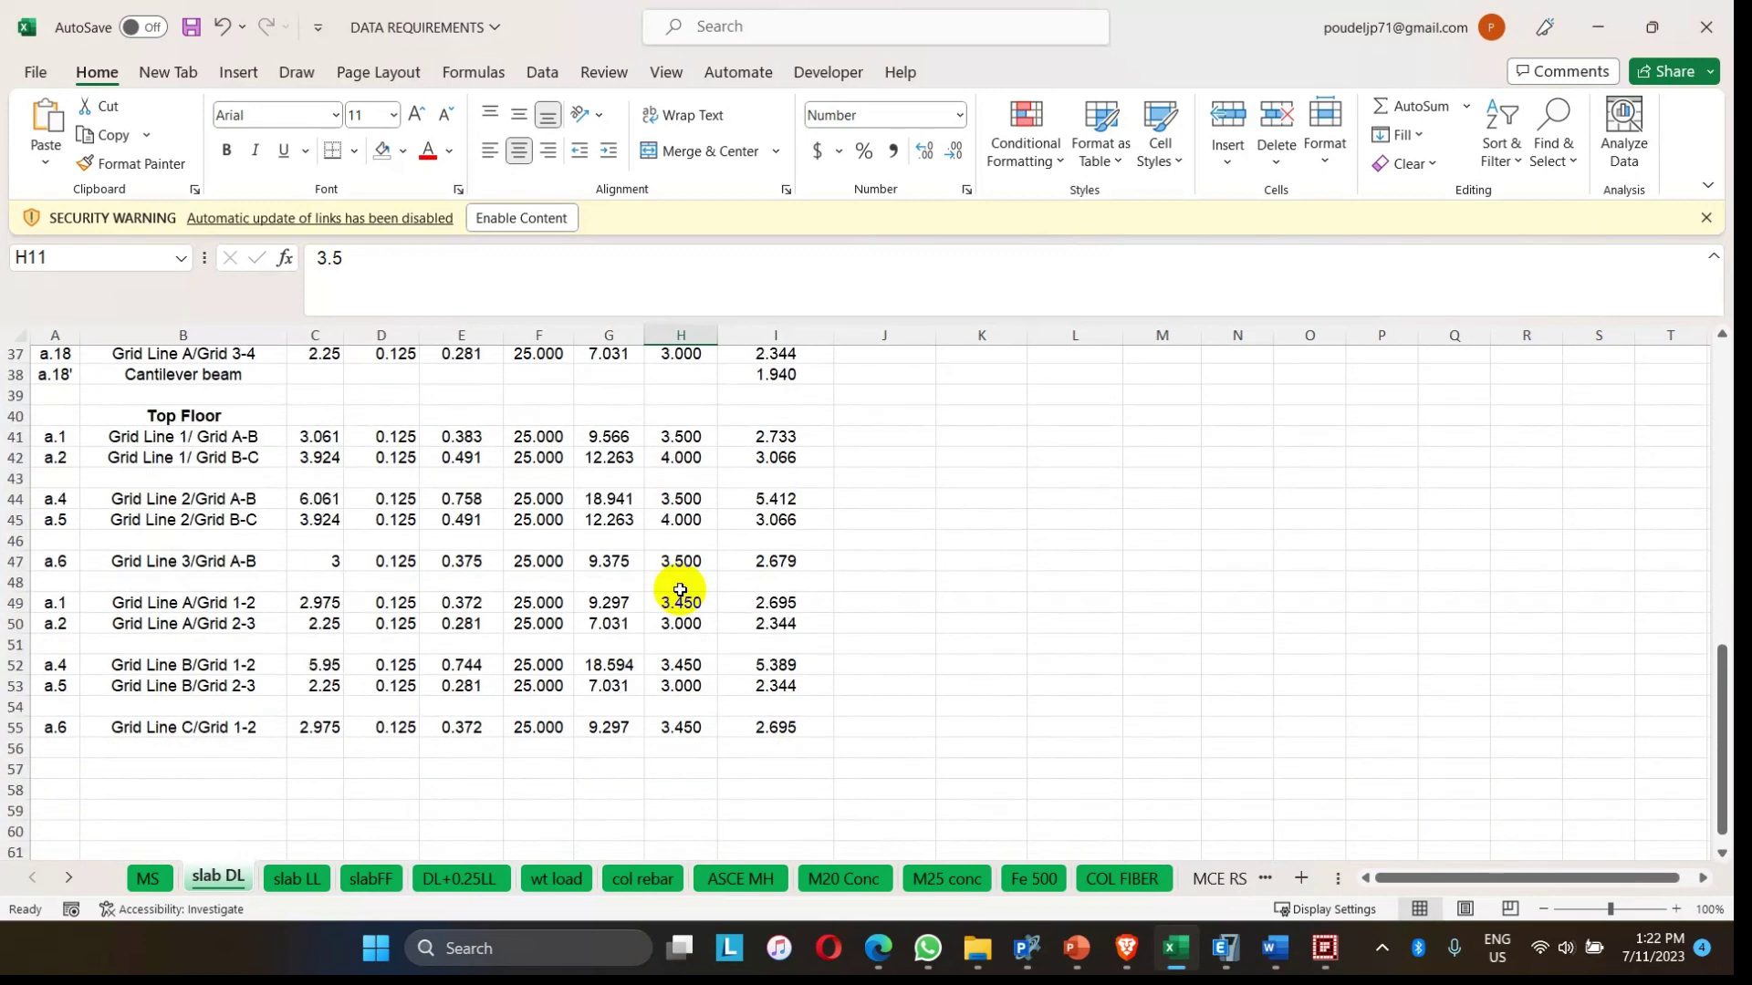
- Examine the slab LL sheet's area, live load, length, beam load and 0.25 live load factor calculations for all floors
{"action": "left_click", "coordinate": [297, 879]}
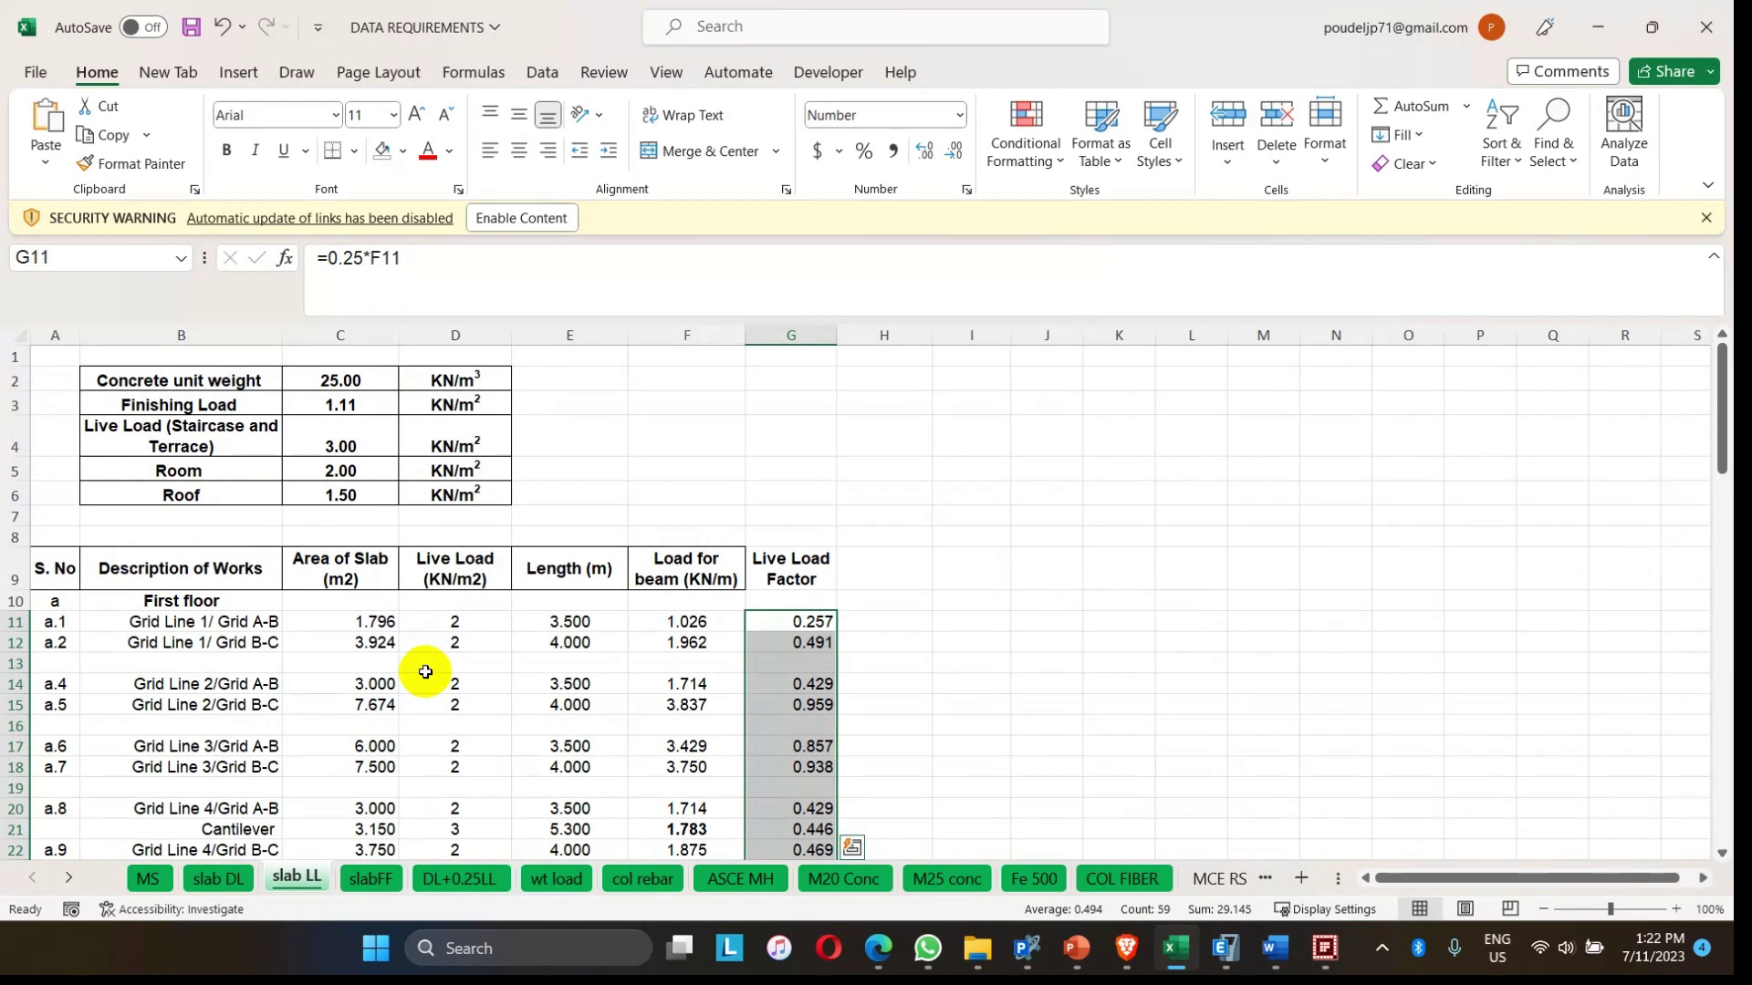
{"action": "left_click", "coordinate": [360, 622]}
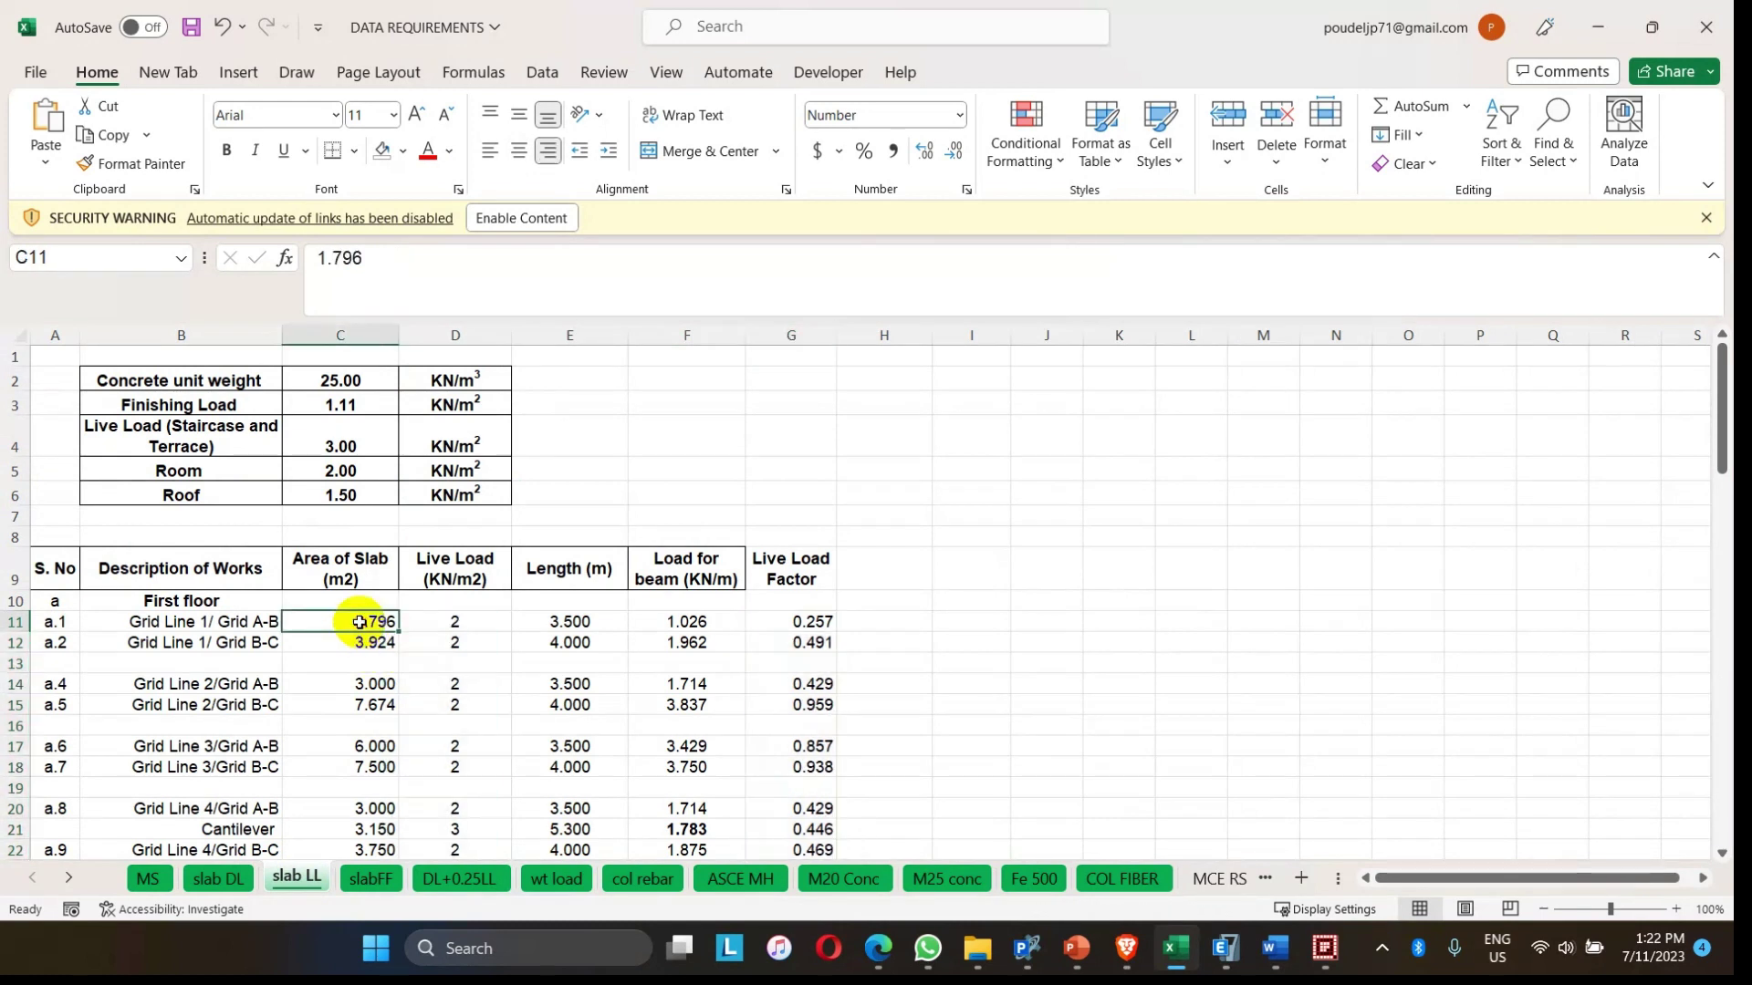
{"action": "left_click", "coordinate": [465, 620]}
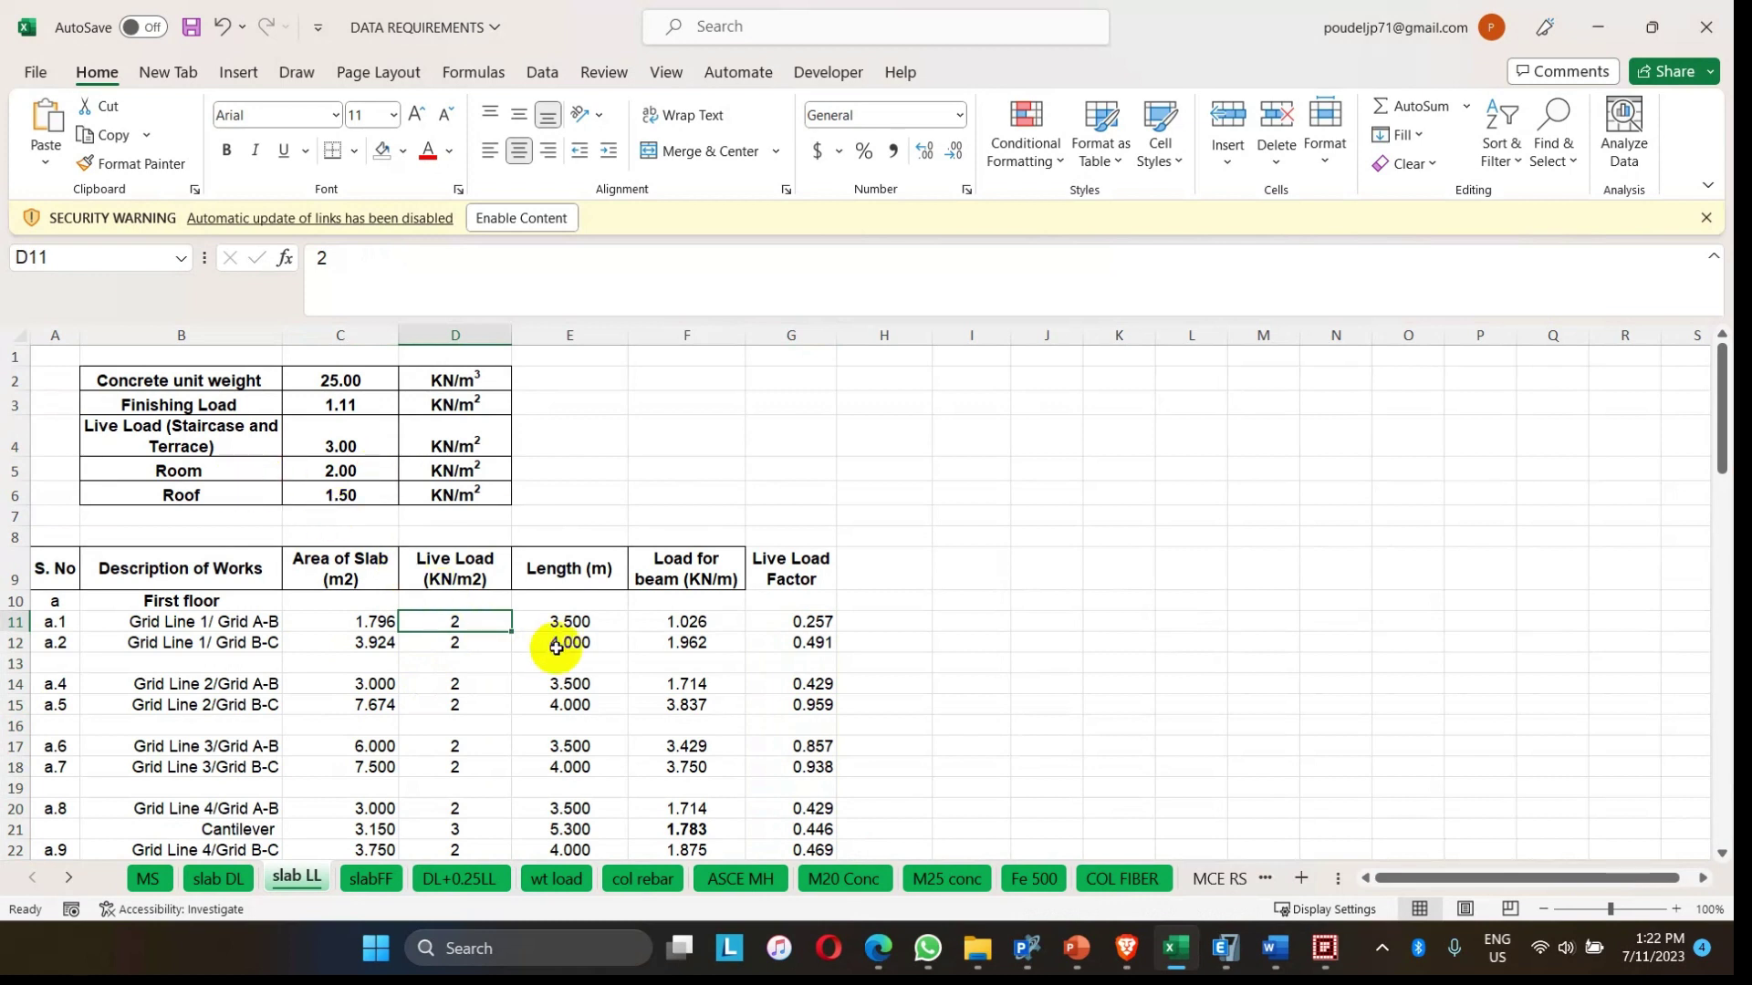
{"action": "left_click", "coordinate": [593, 621]}
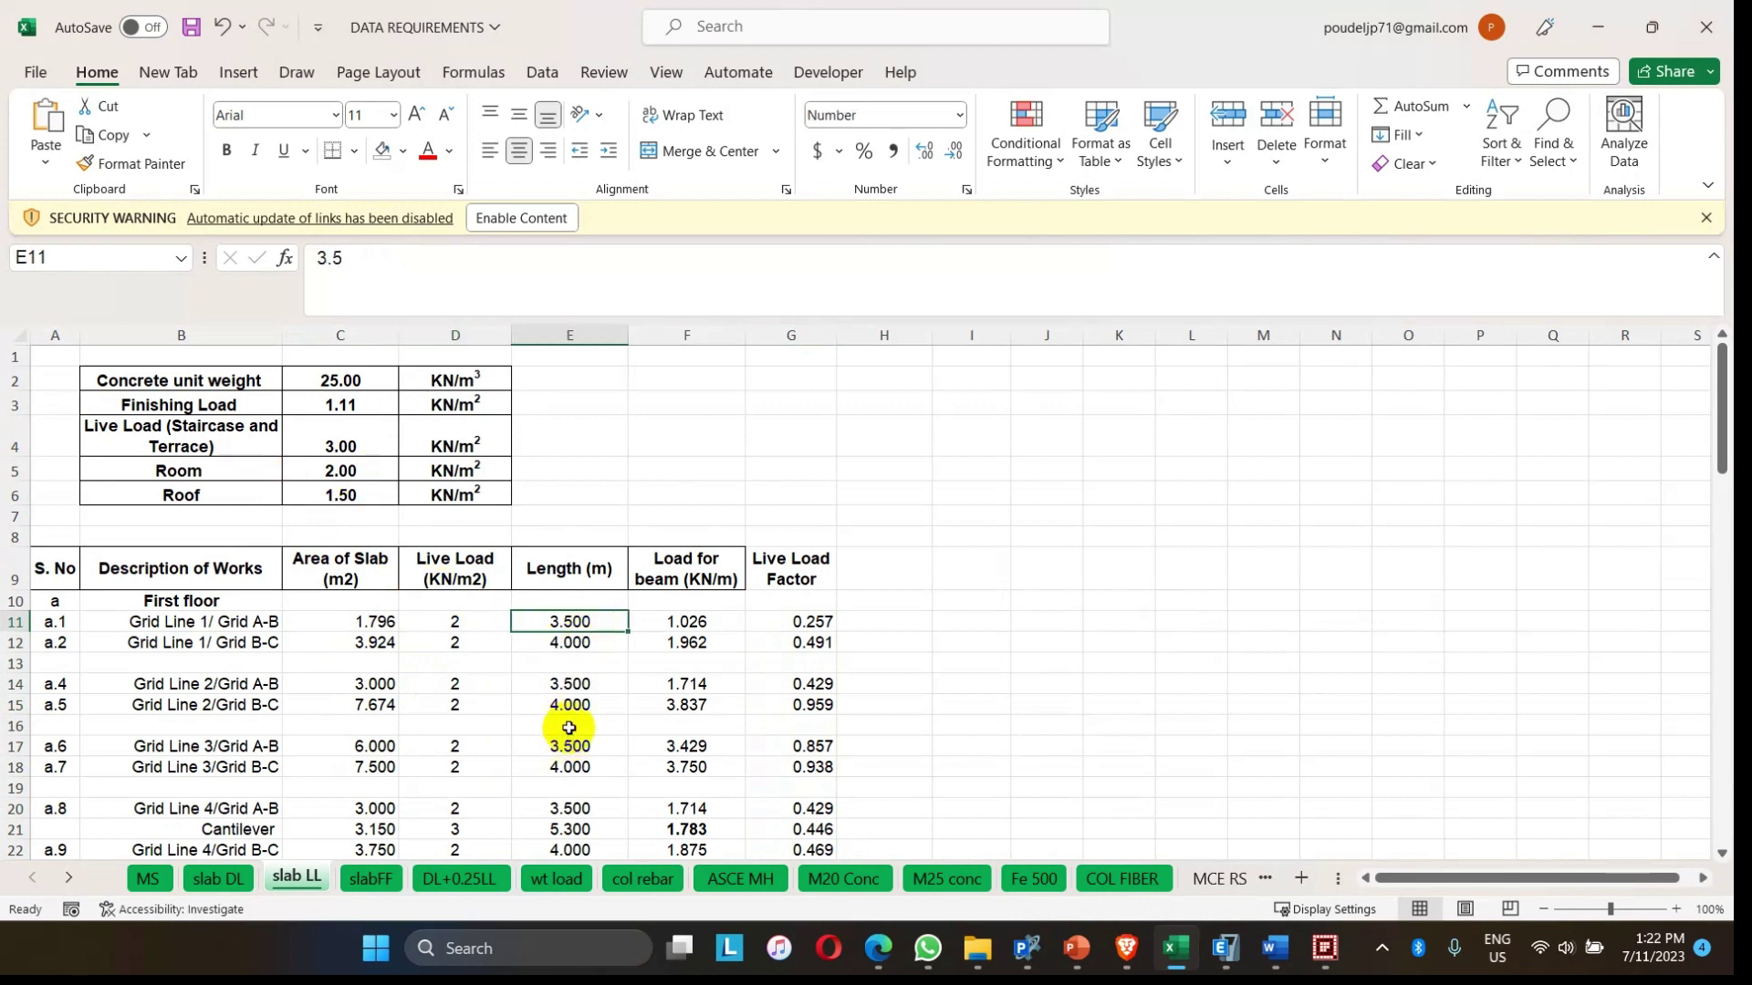
{"action": "left_click", "coordinate": [707, 624]}
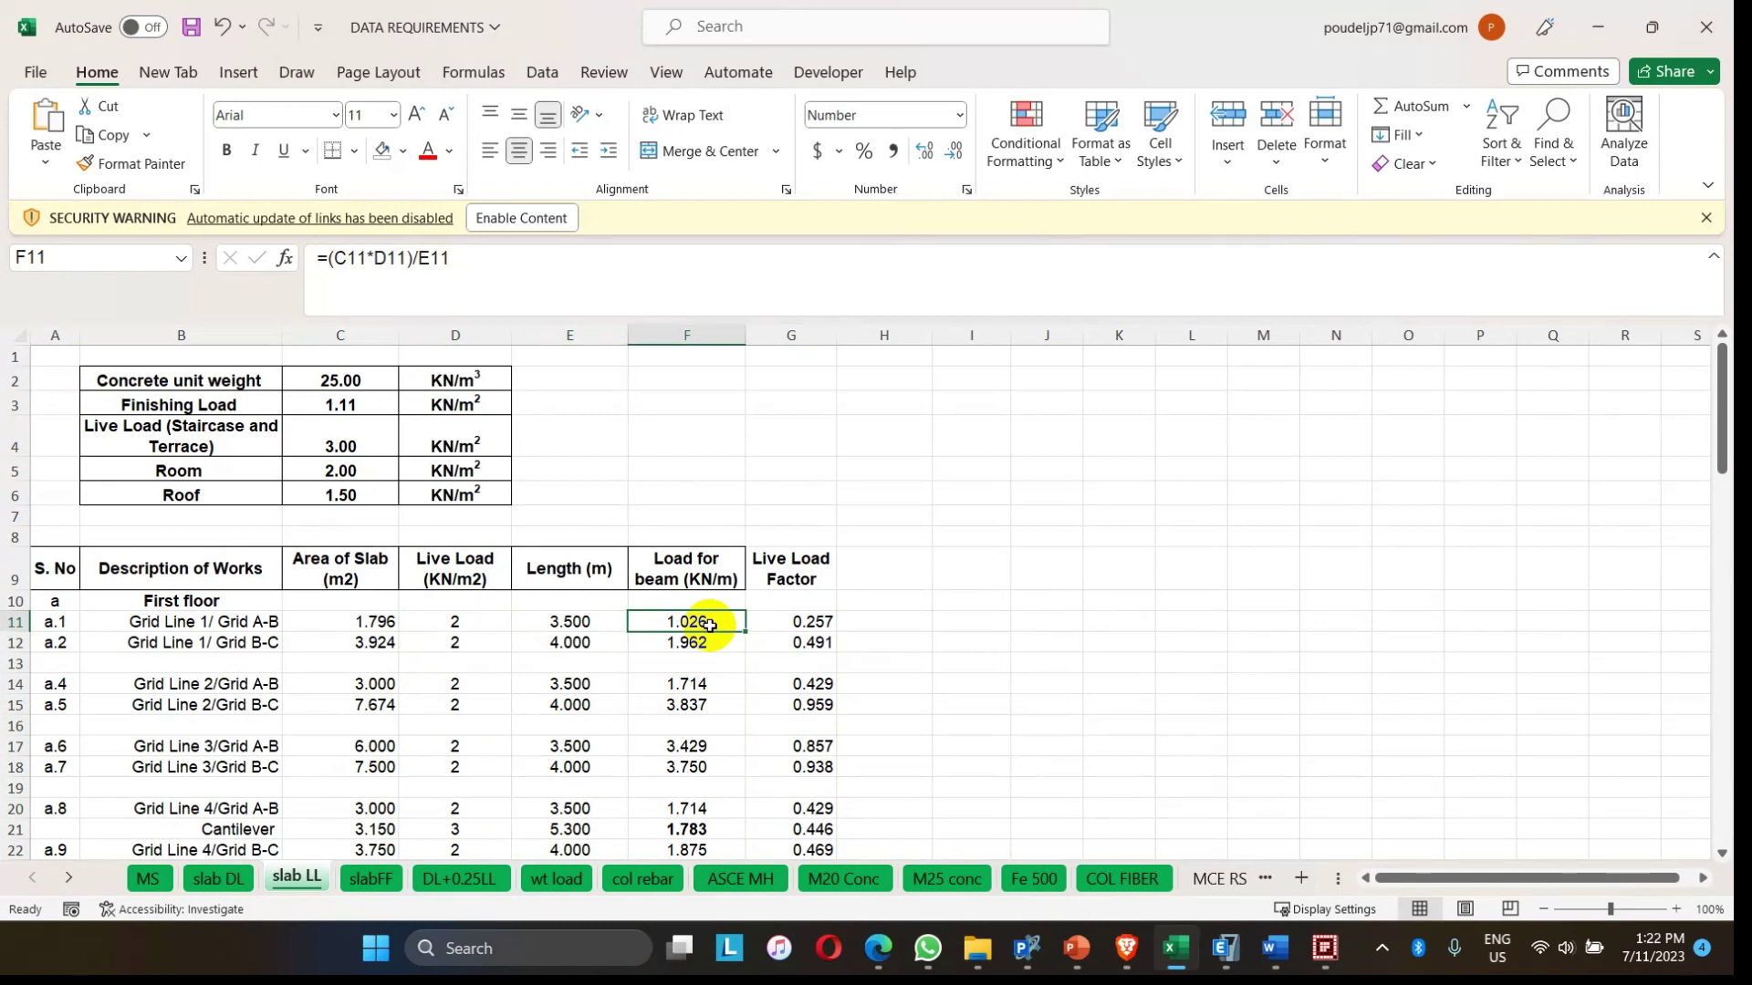
{"action": "double_click", "coordinate": [710, 625]}
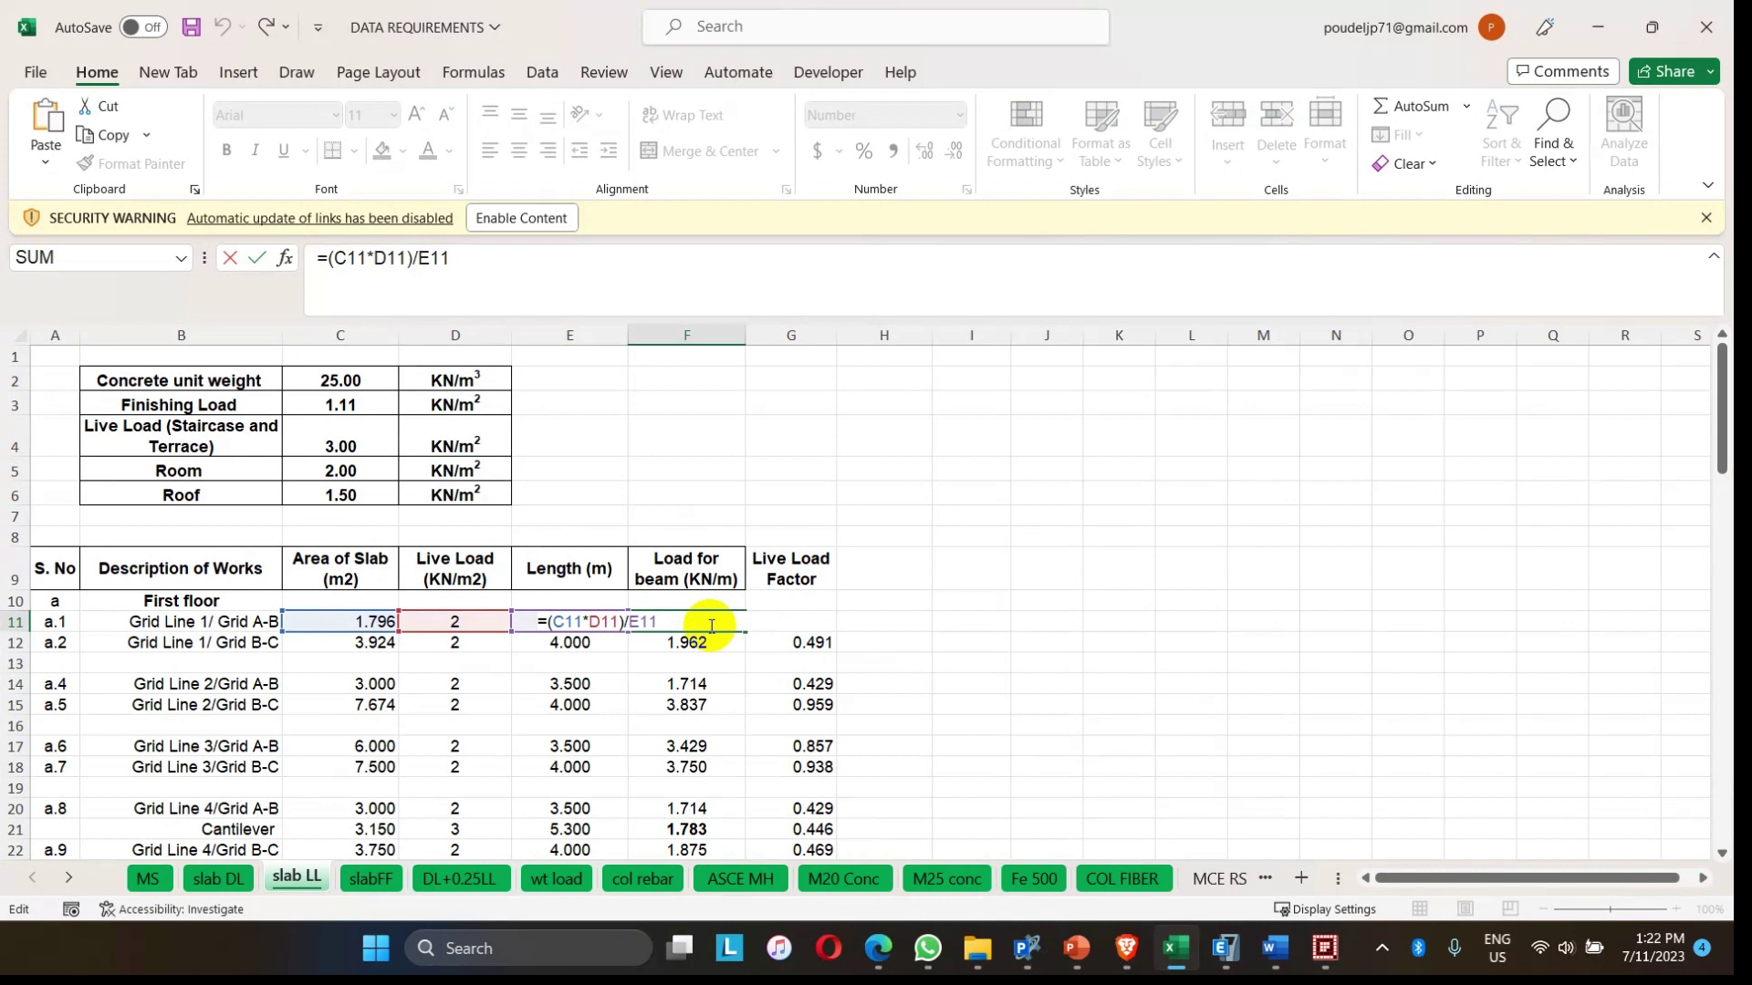
{"action": "key", "text": "Return"}
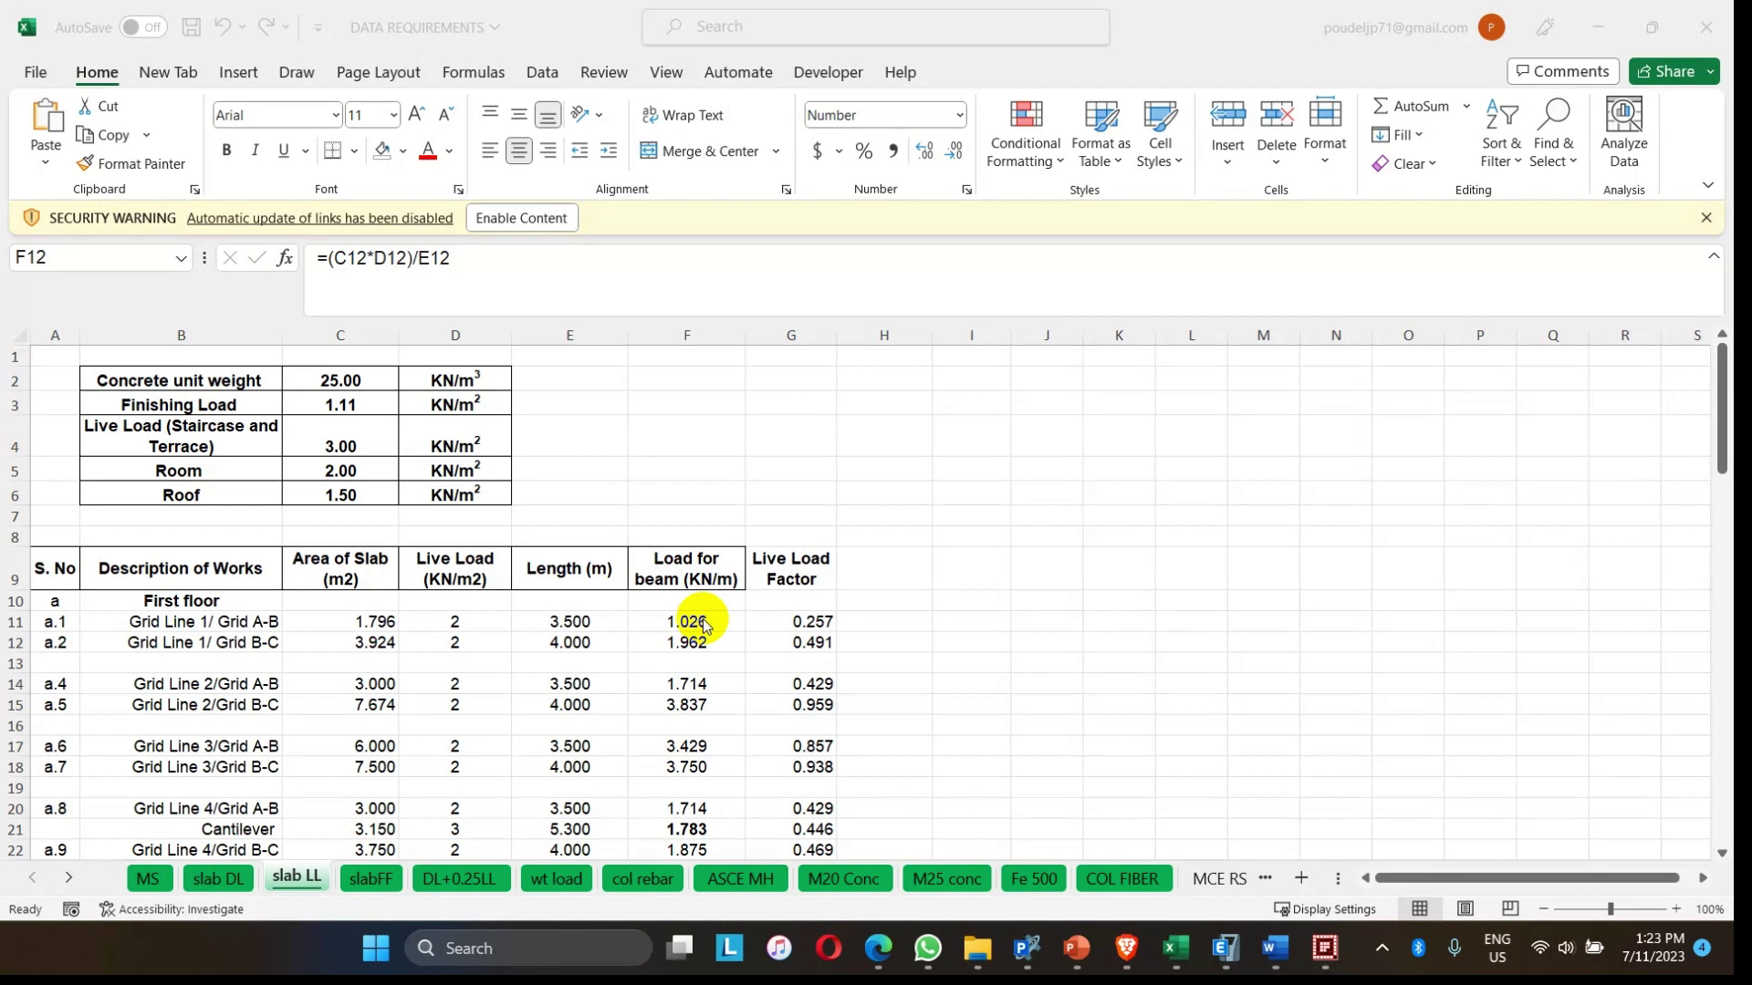
{"action": "left_click", "coordinate": [812, 620]}
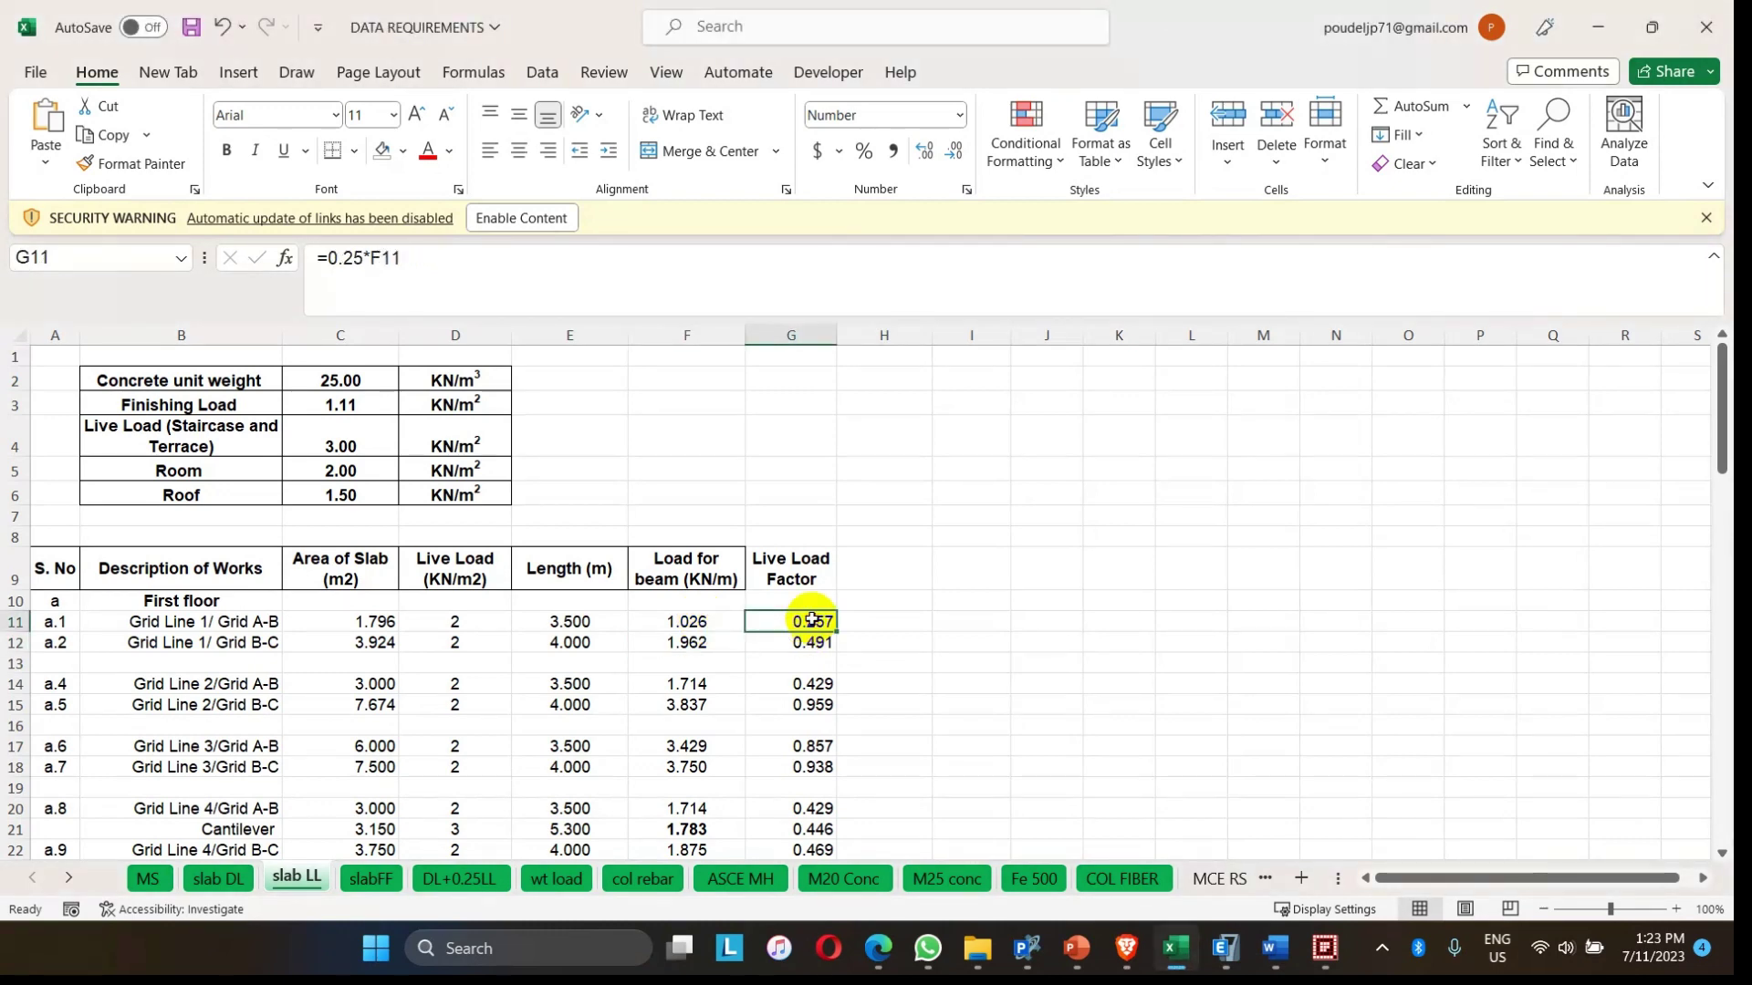
{"action": "scroll", "coordinate": [811, 620], "scroll_direction": "down", "scroll_amount": 15}
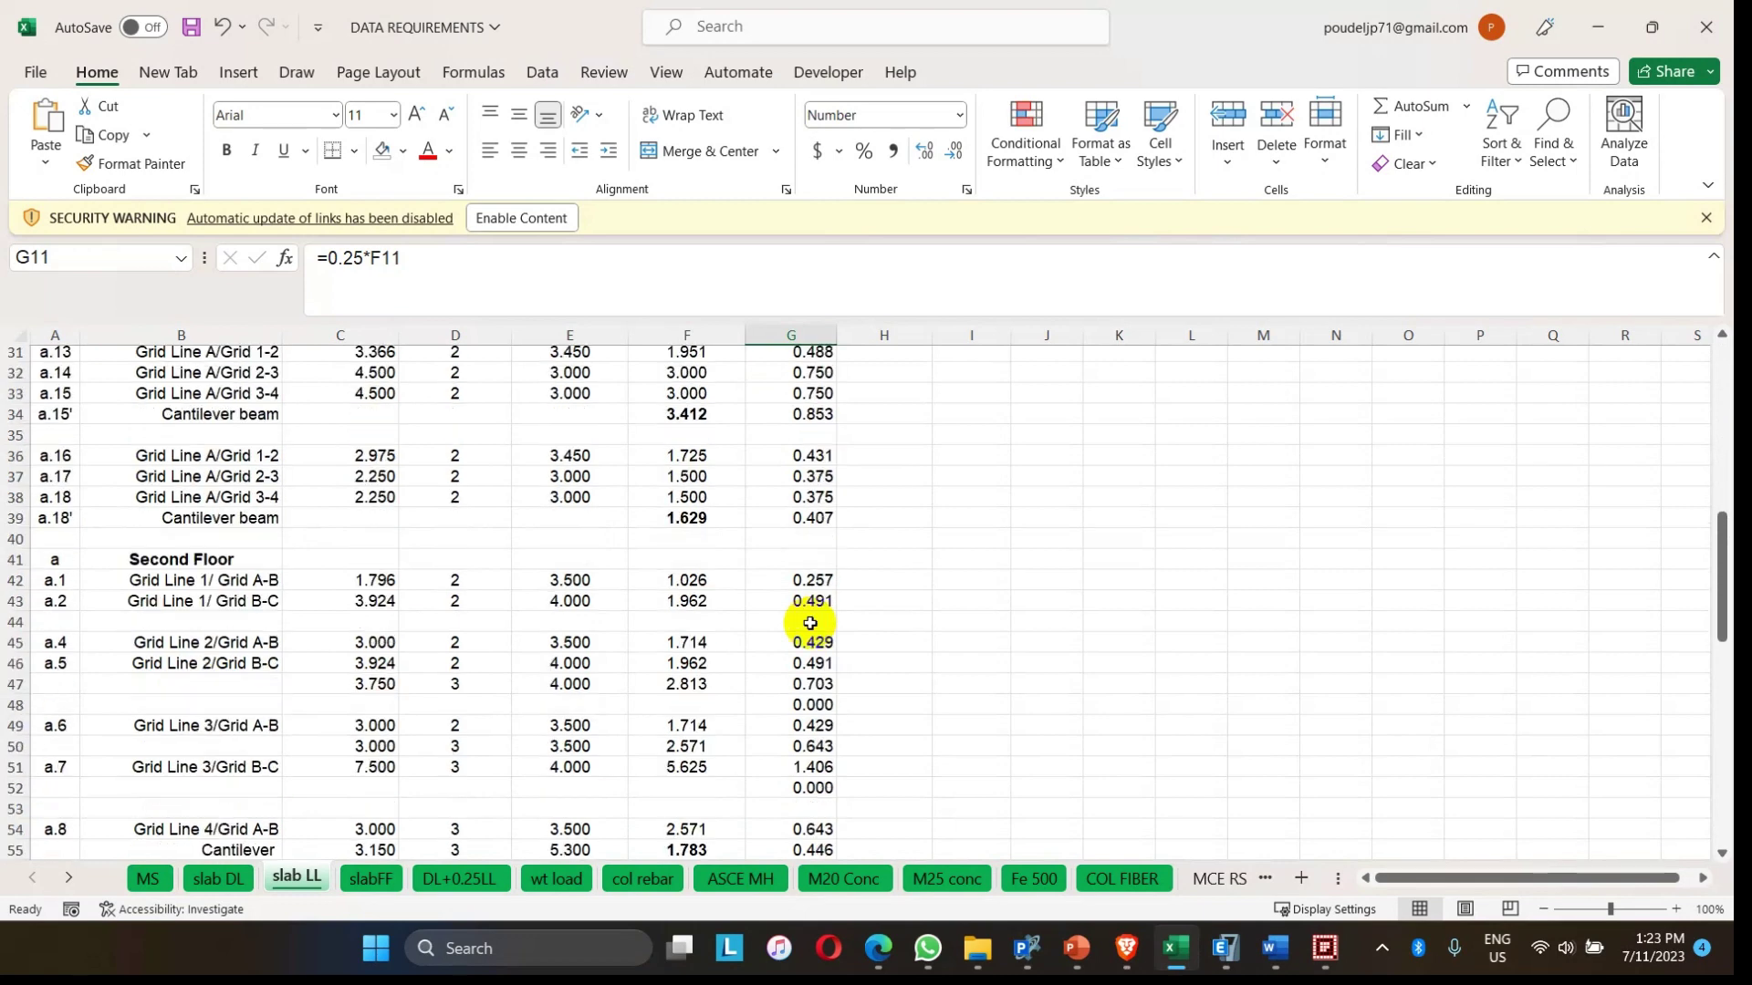
{"action": "scroll", "coordinate": [810, 623], "scroll_direction": "down", "scroll_amount": 3}
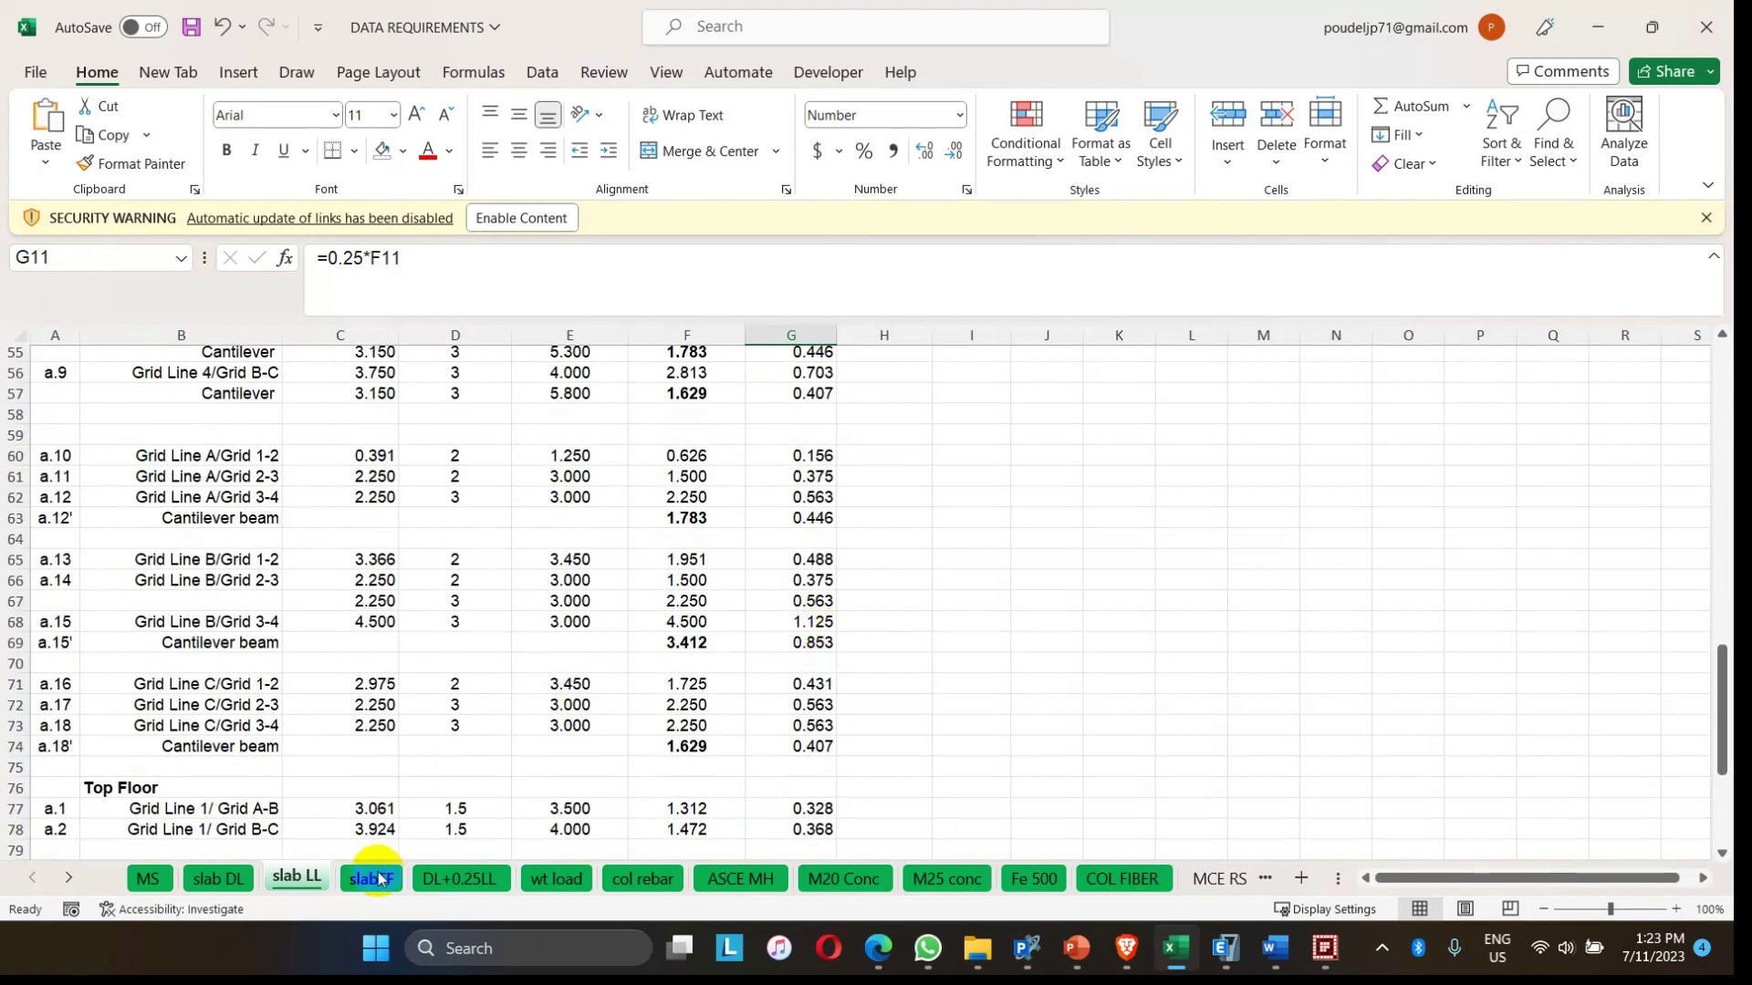
- Check the floor finish loads and the beam load formula for Grid Line 1/Grid A-B in the slabFF sheet
{"action": "left_click", "coordinate": [374, 879]}
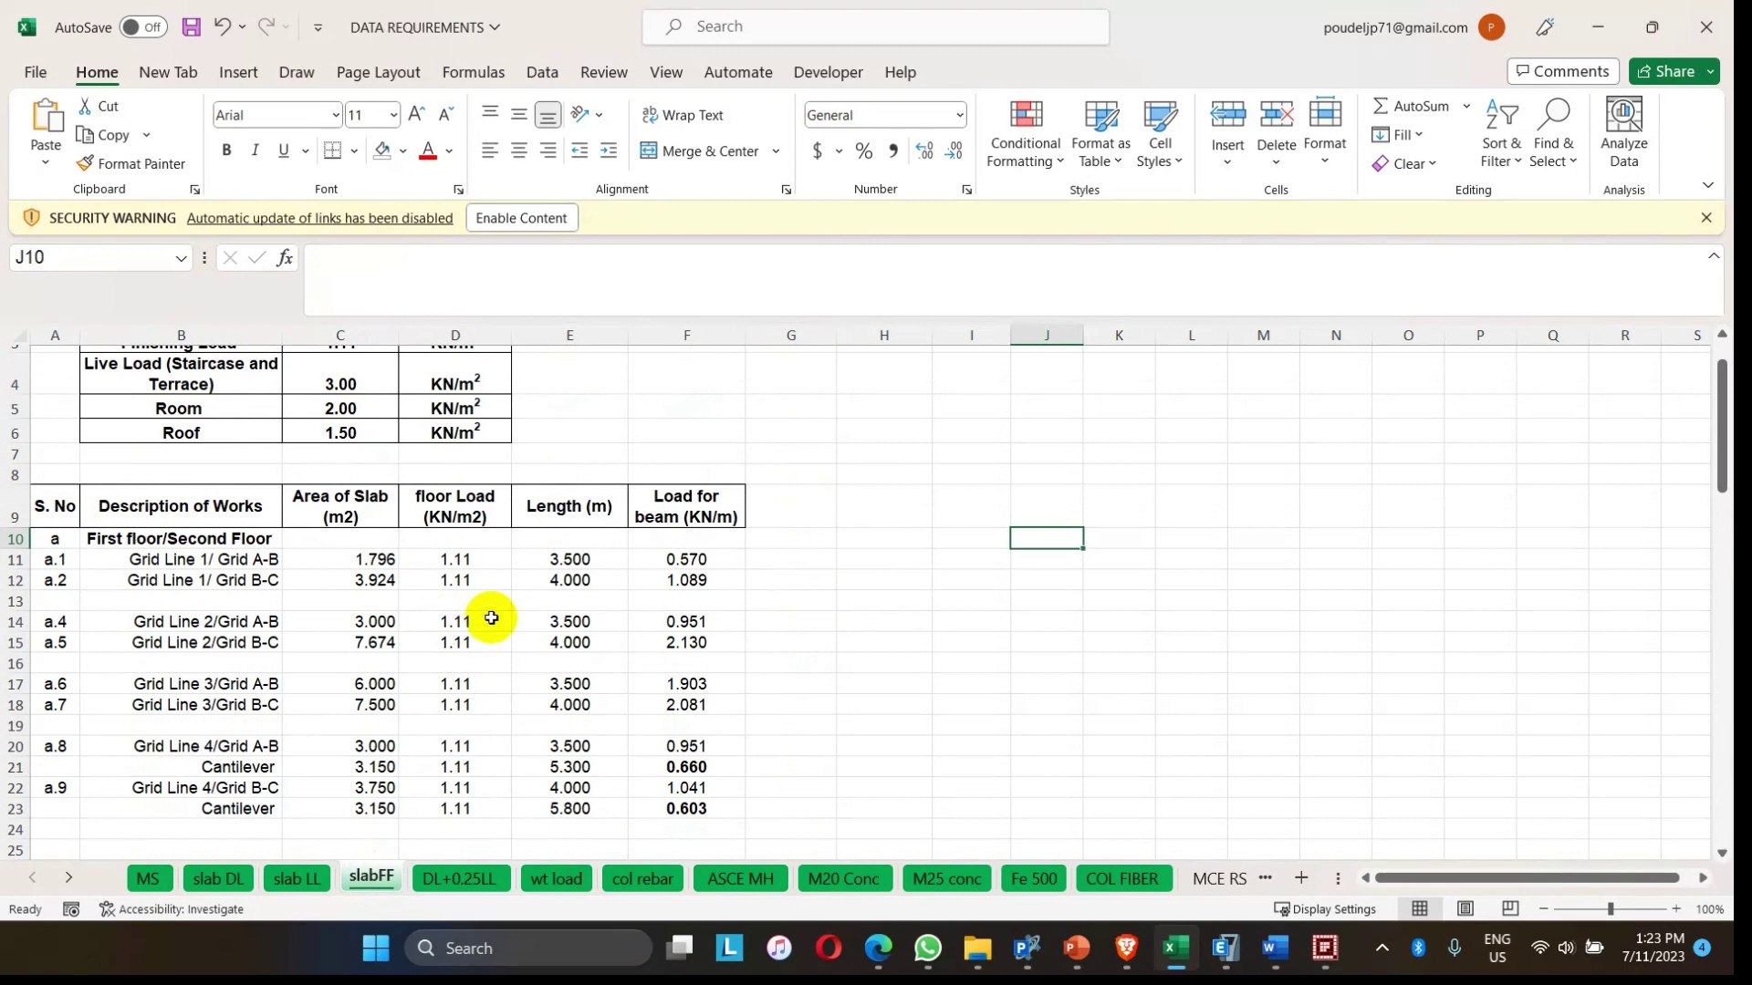
{"action": "scroll", "coordinate": [645, 571], "scroll_direction": "down", "scroll_amount": 3}
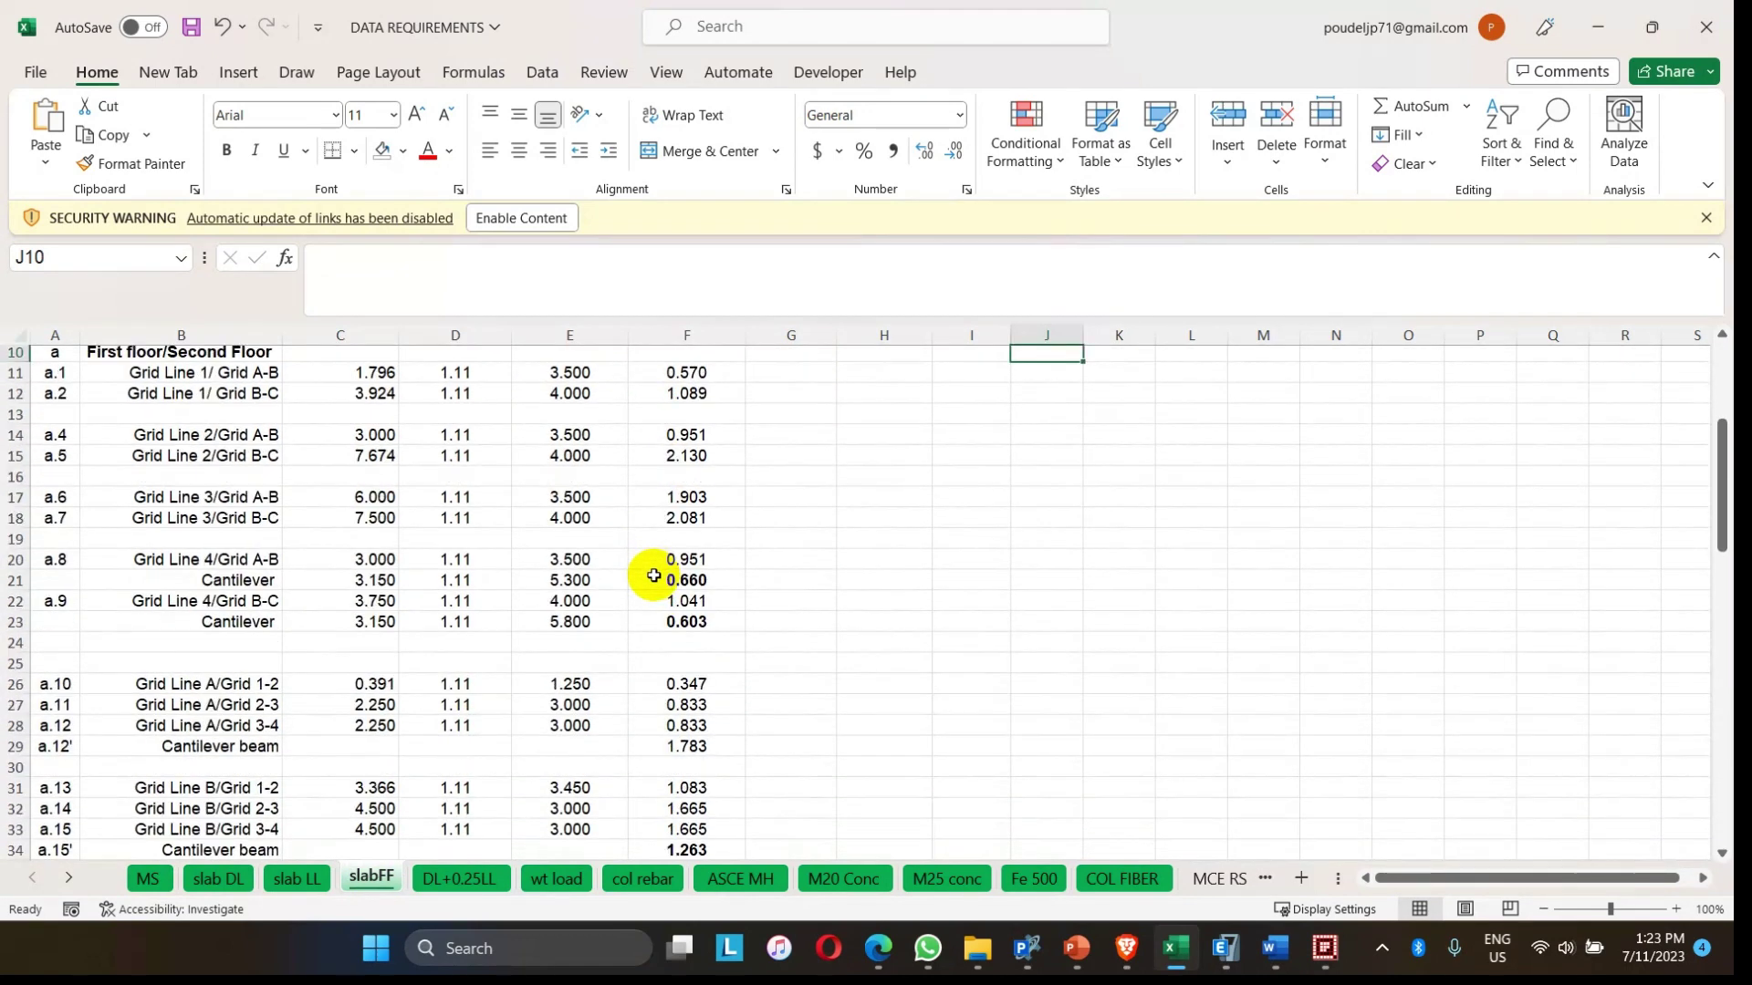
{"action": "scroll", "coordinate": [654, 571], "scroll_direction": "up", "scroll_amount": 2}
{"action": "left_click", "coordinate": [676, 496]}
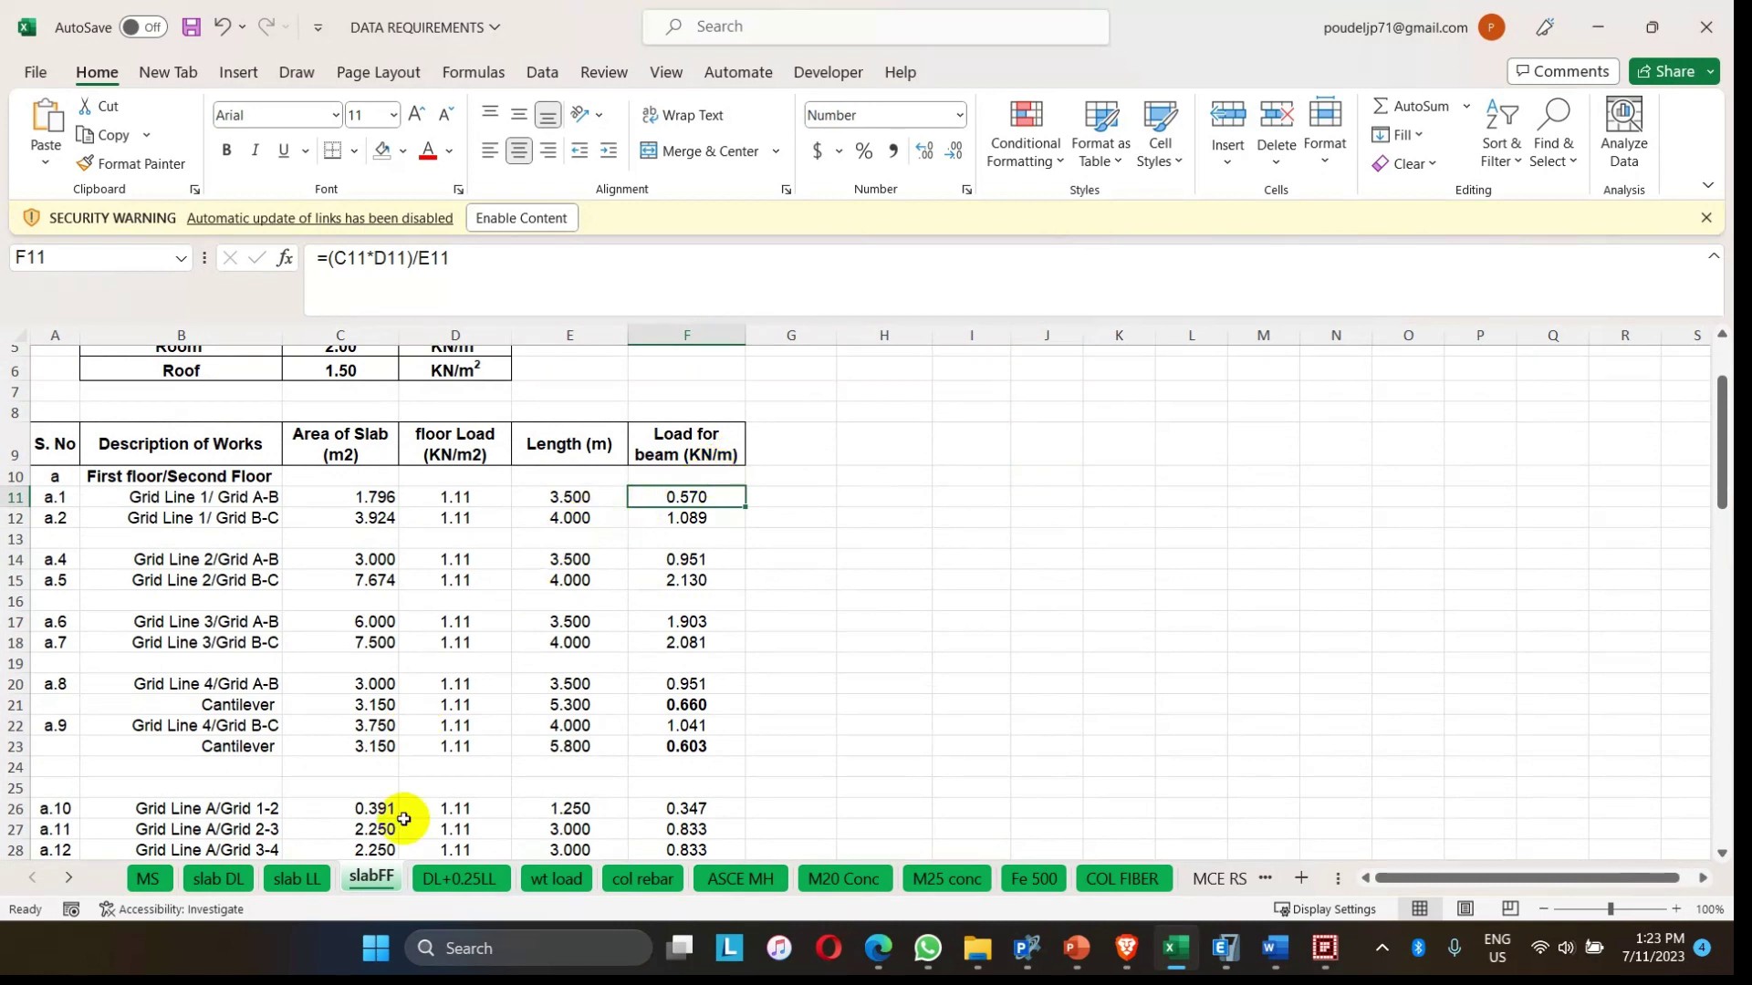
- Check the total beam load formula for first-floor Grid Line 1/Grid A-B in the DL+0.25LL sheet
{"action": "left_click", "coordinate": [457, 881]}
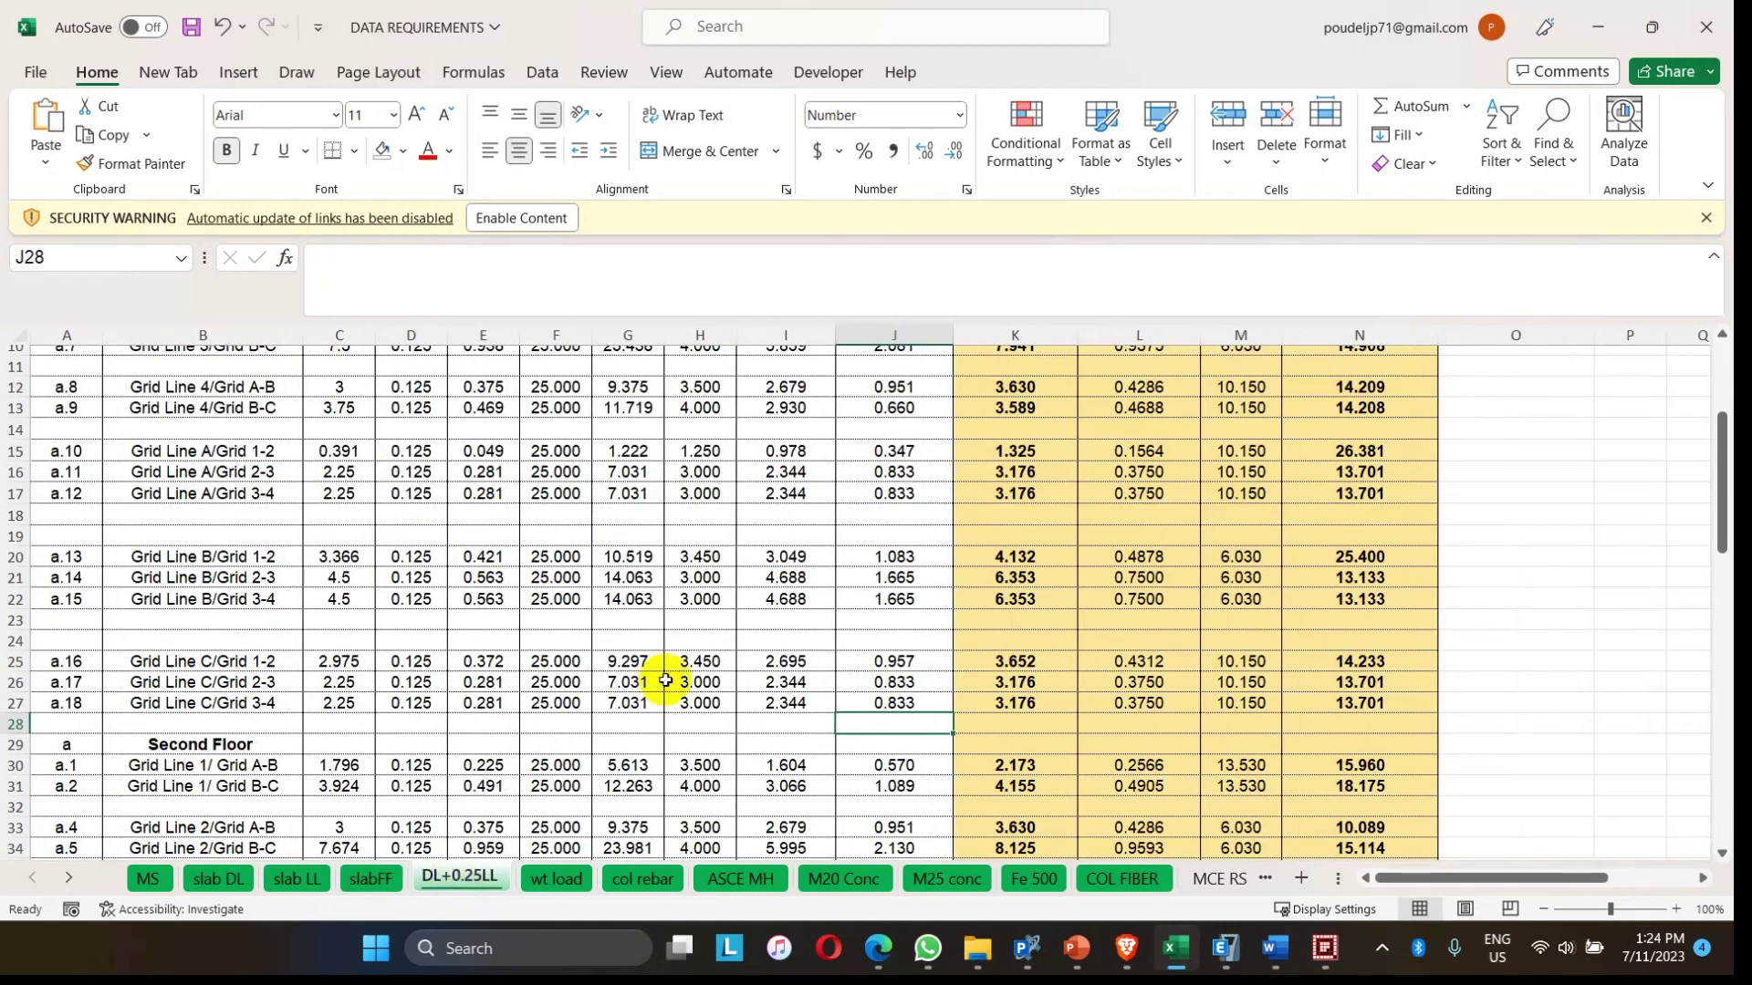
{"action": "scroll", "coordinate": [684, 662], "scroll_direction": "up", "scroll_amount": 4}
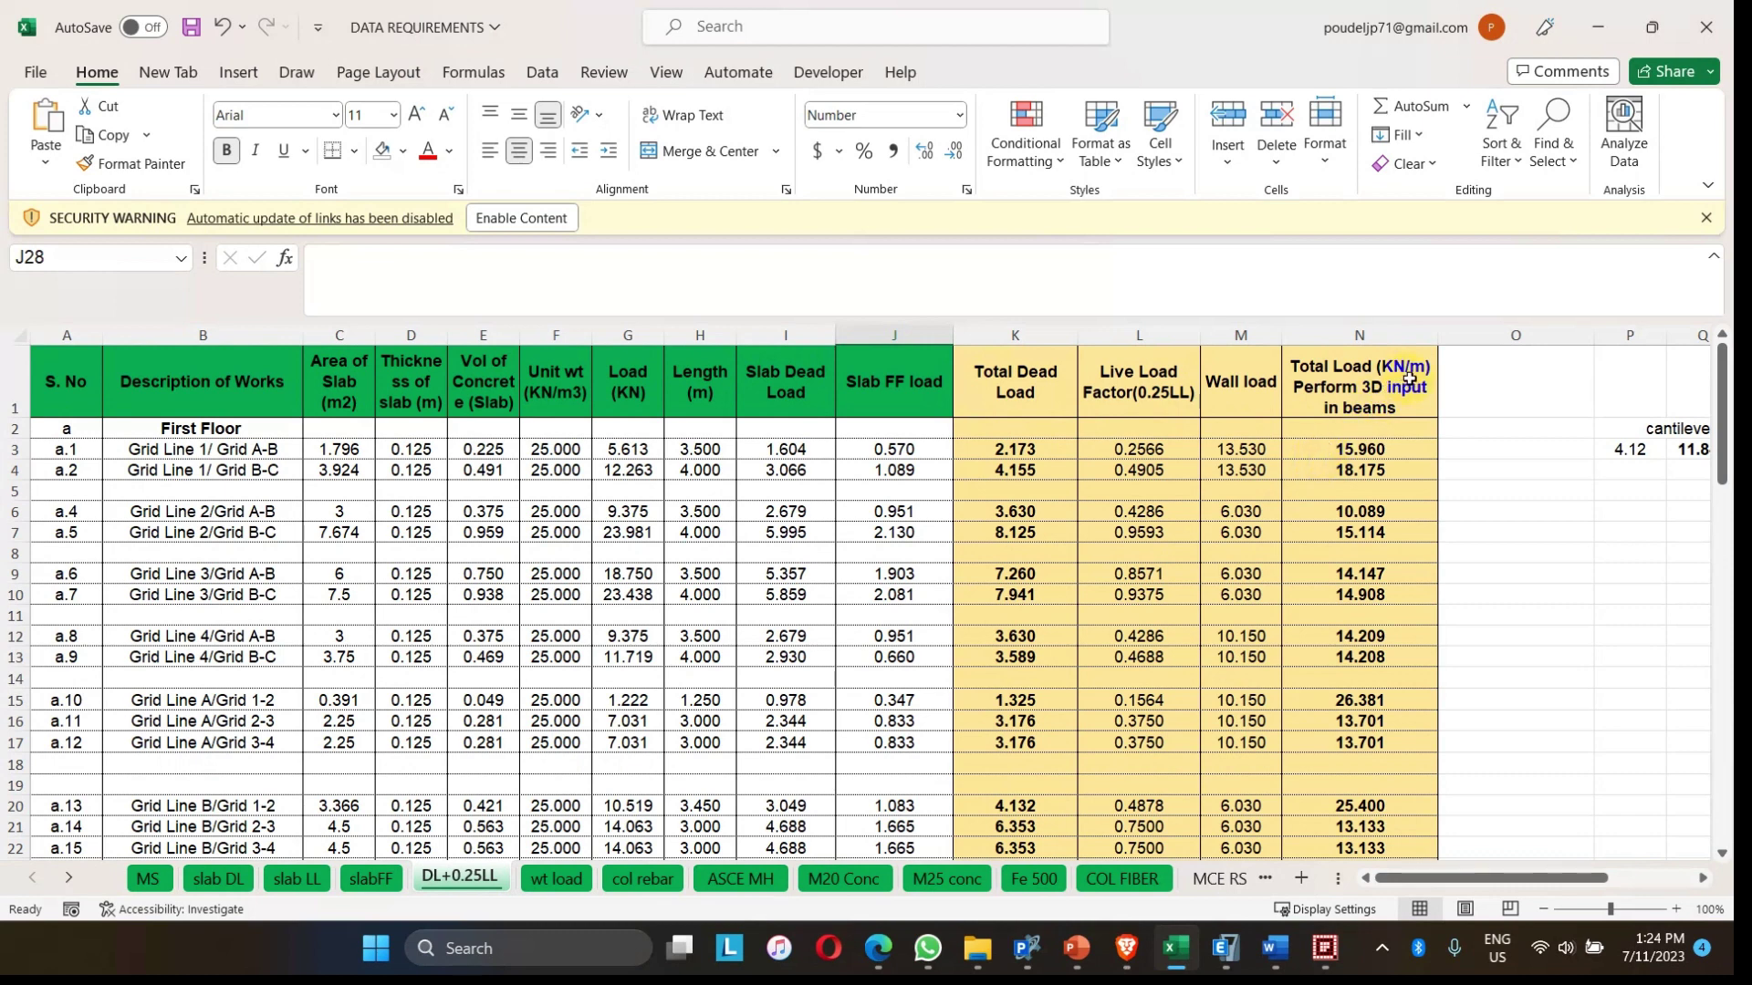
{"action": "left_click", "coordinate": [1344, 449]}
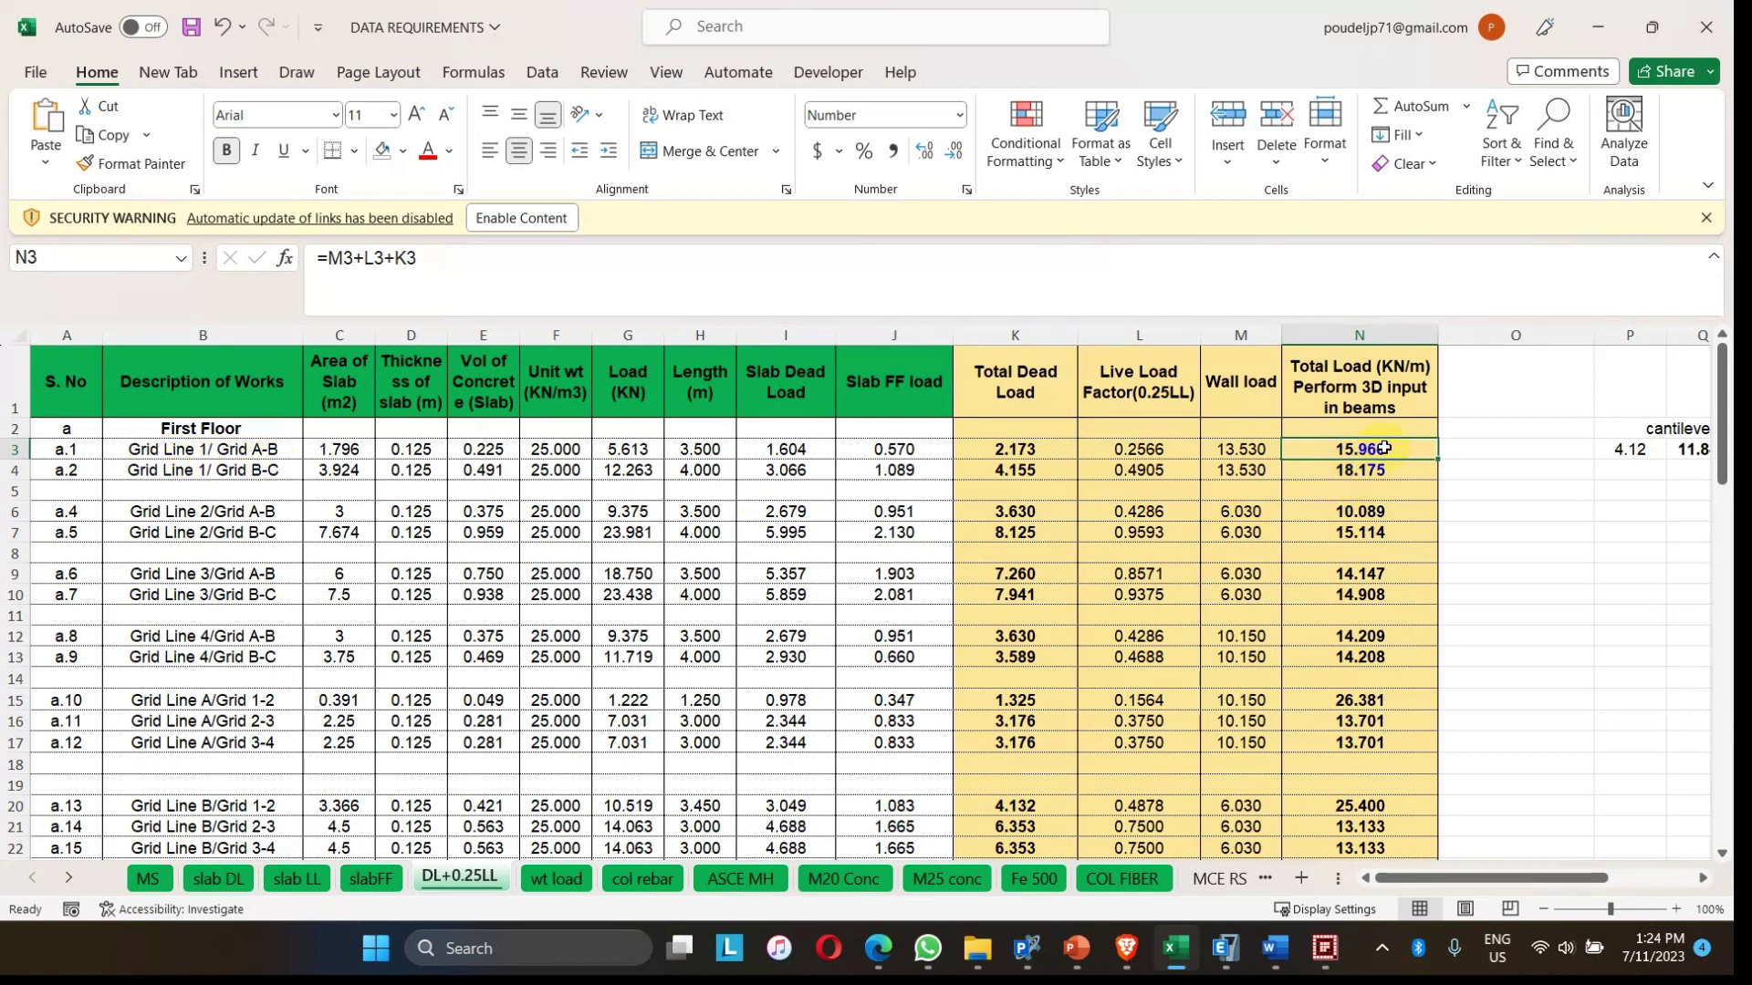
- Switch to Perform3D, choose the BEAMS group for element loads, and create an element load pattern named DL+0.25LL
{"action": "left_click", "coordinate": [1027, 948]}
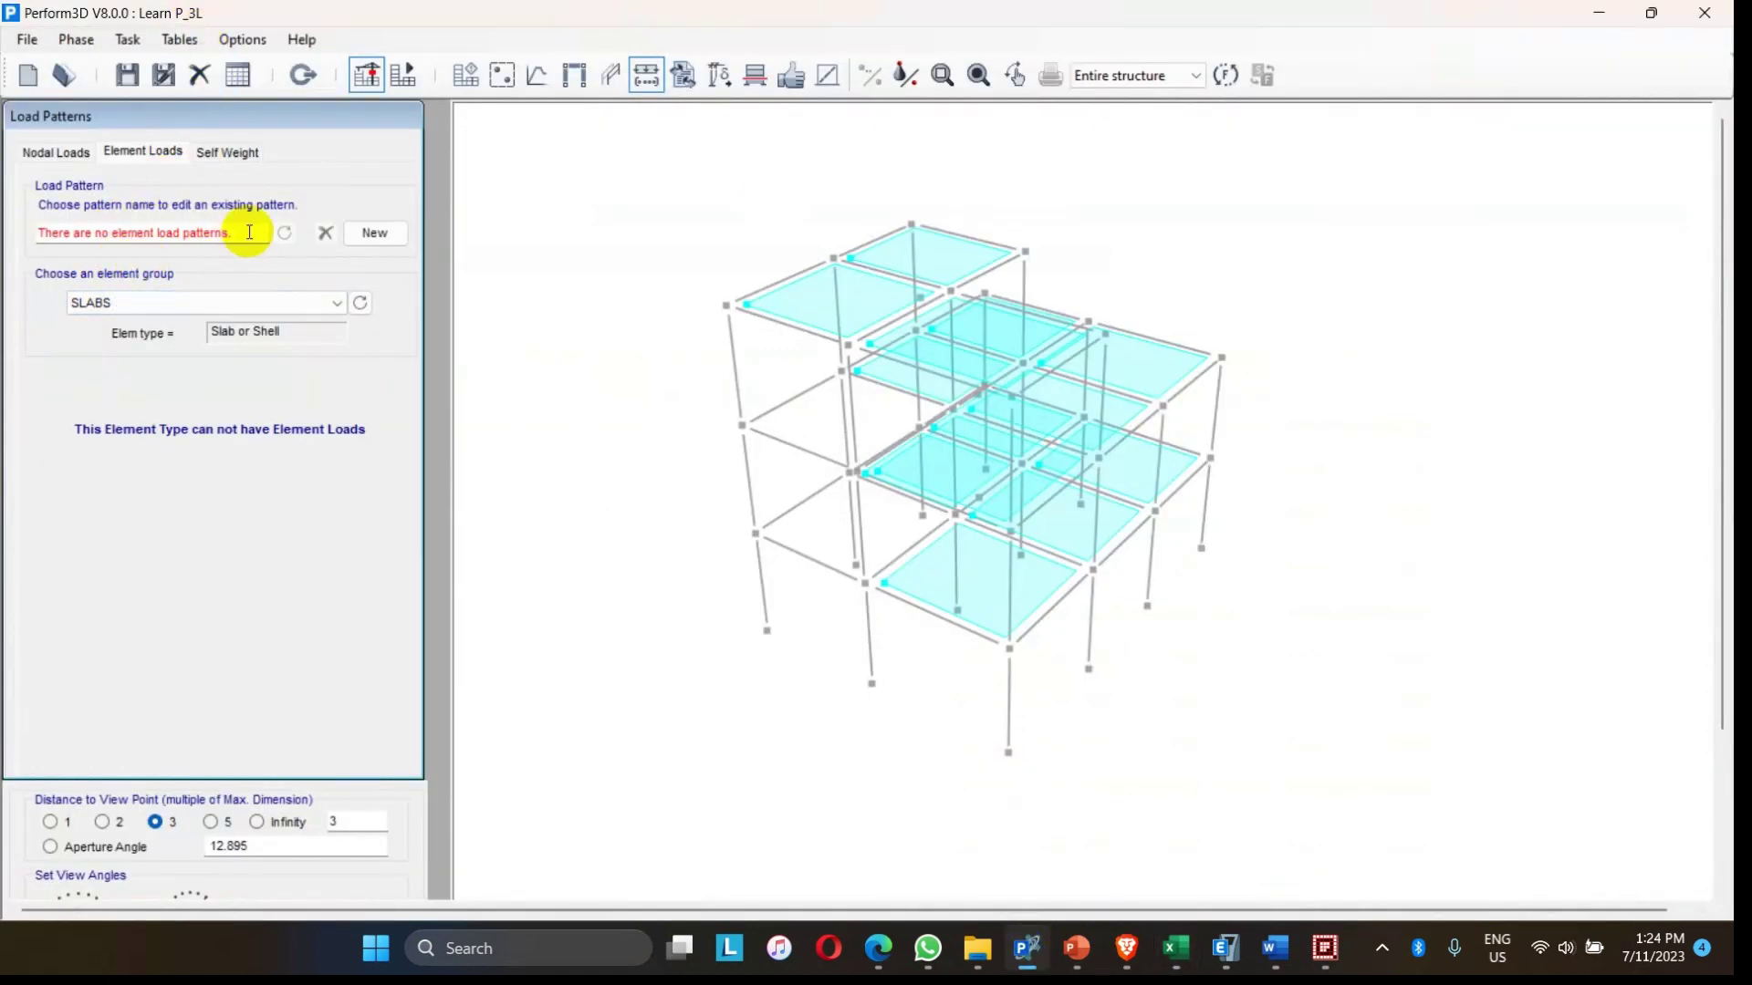
{"action": "left_click", "coordinate": [138, 308]}
{"action": "left_click", "coordinate": [93, 320]}
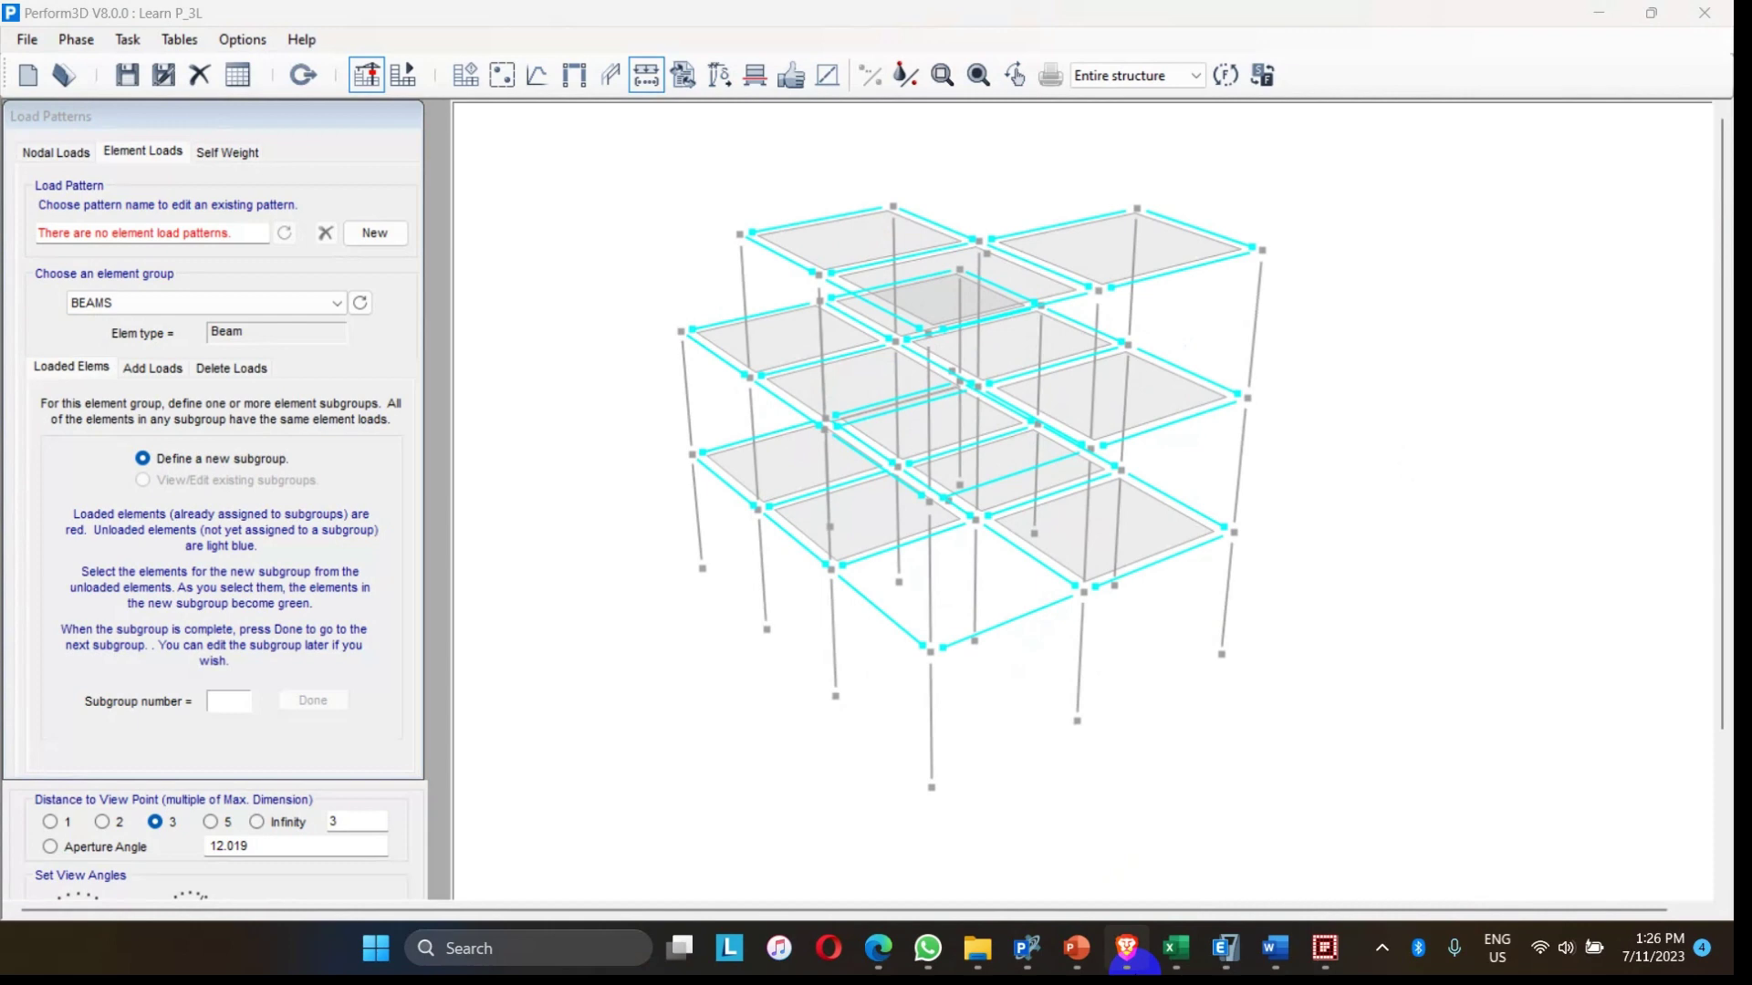
{"action": "left_click", "coordinate": [1175, 949]}
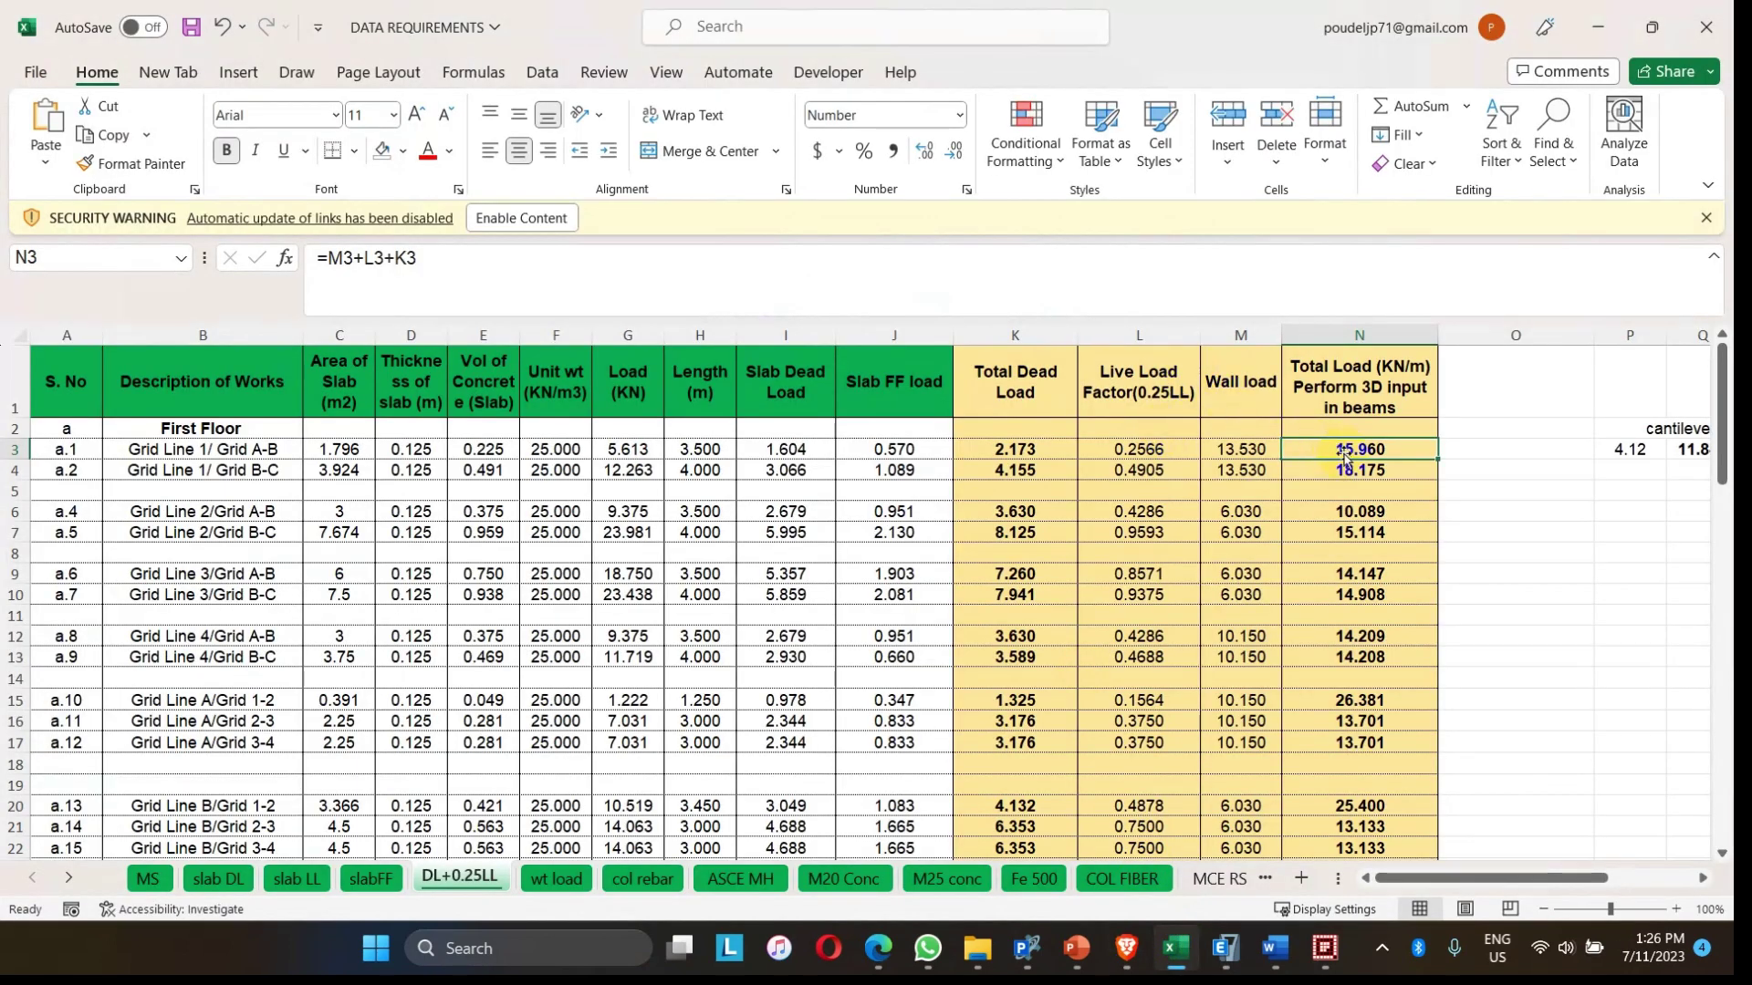
{"action": "left_click", "coordinate": [1596, 27]}
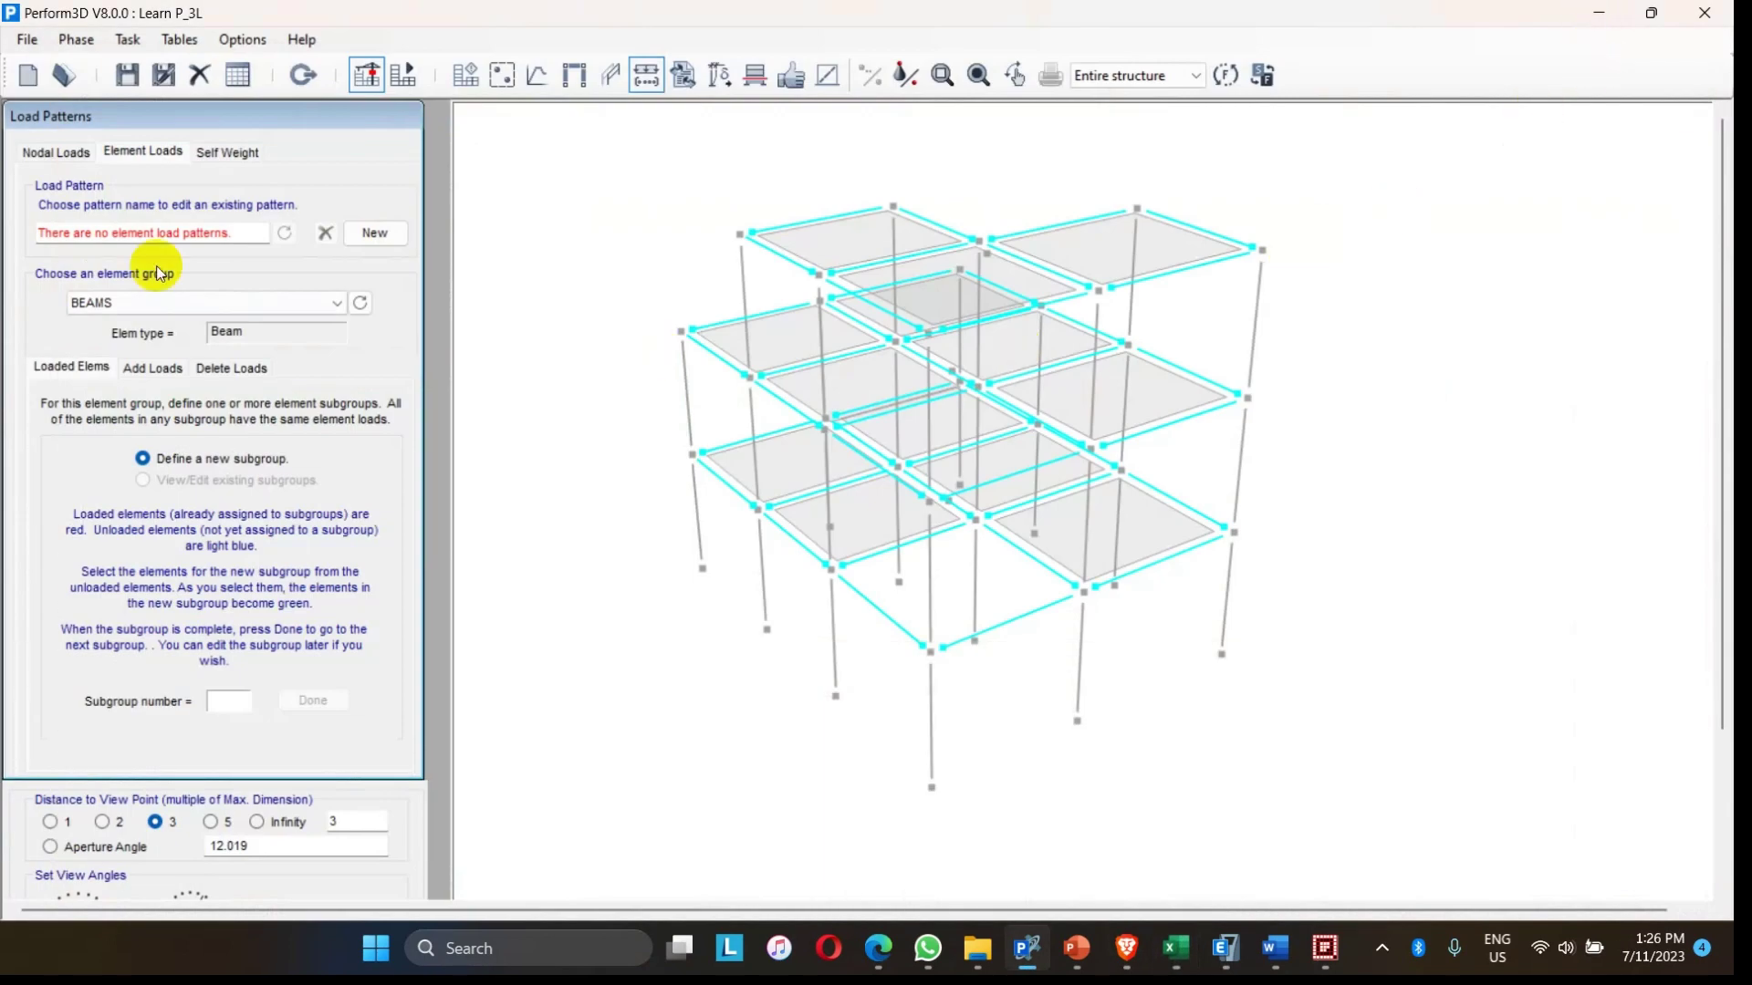
{"action": "left_click", "coordinate": [363, 236]}
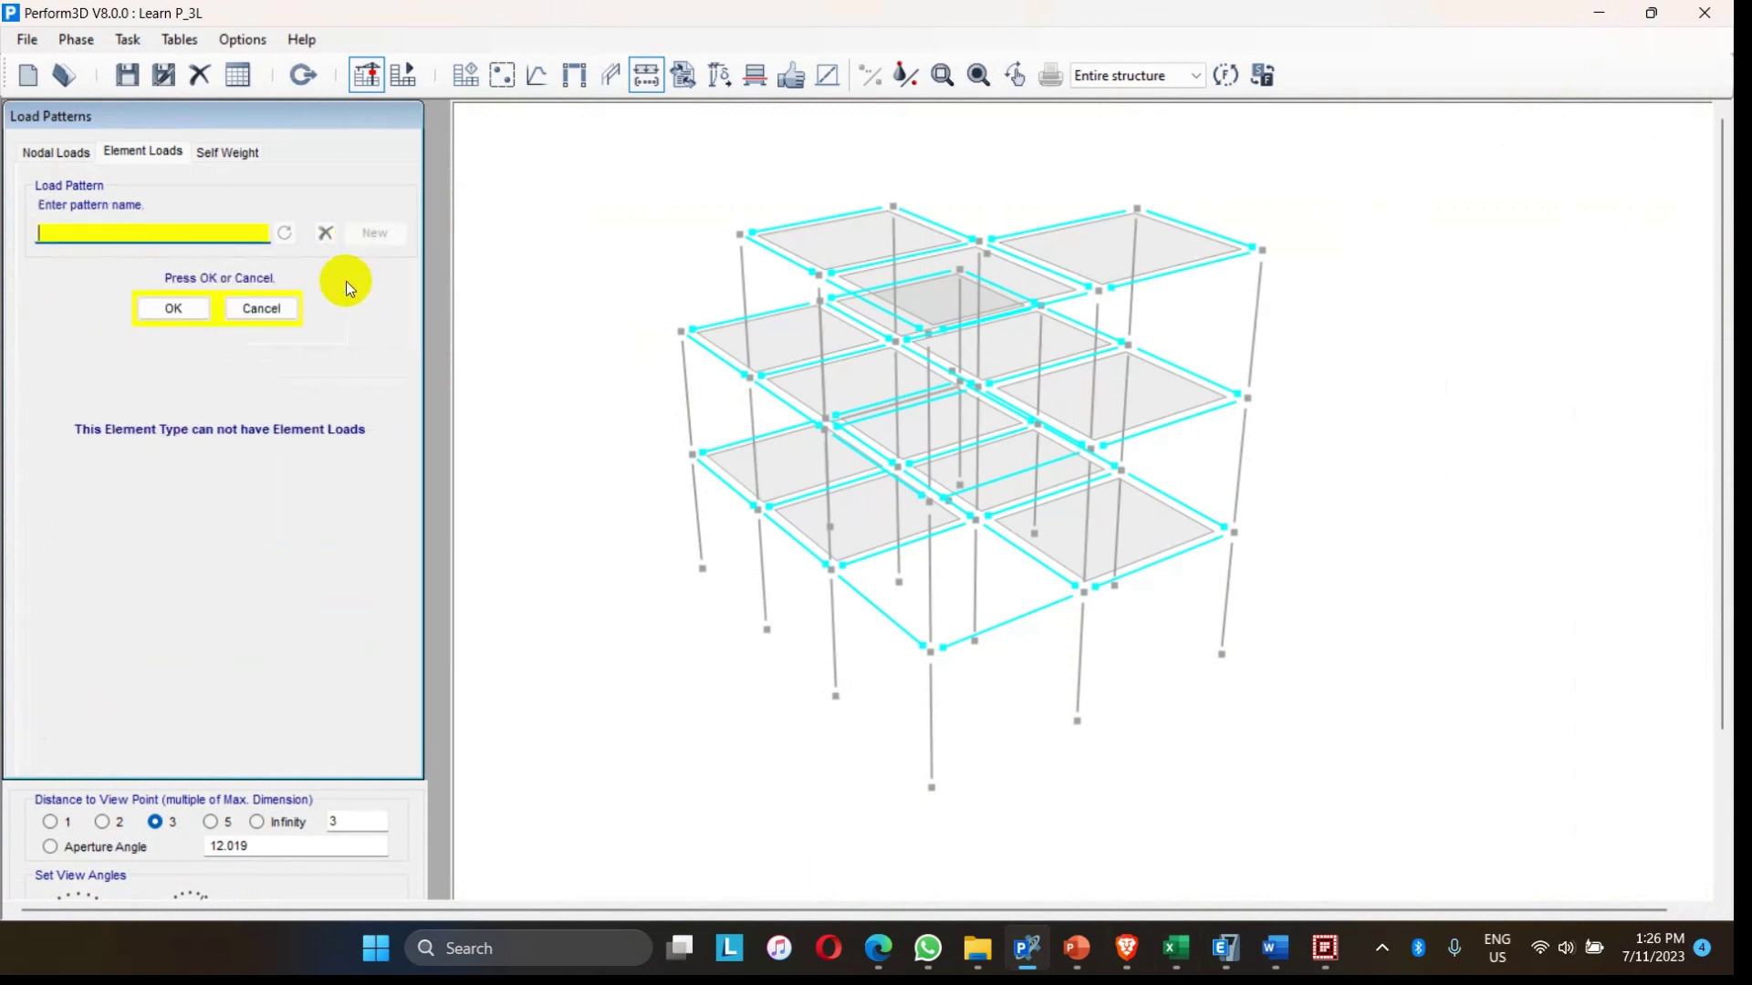
{"action": "type", "text": "DL+0.25LL"}
{"action": "left_click", "coordinate": [174, 309]}
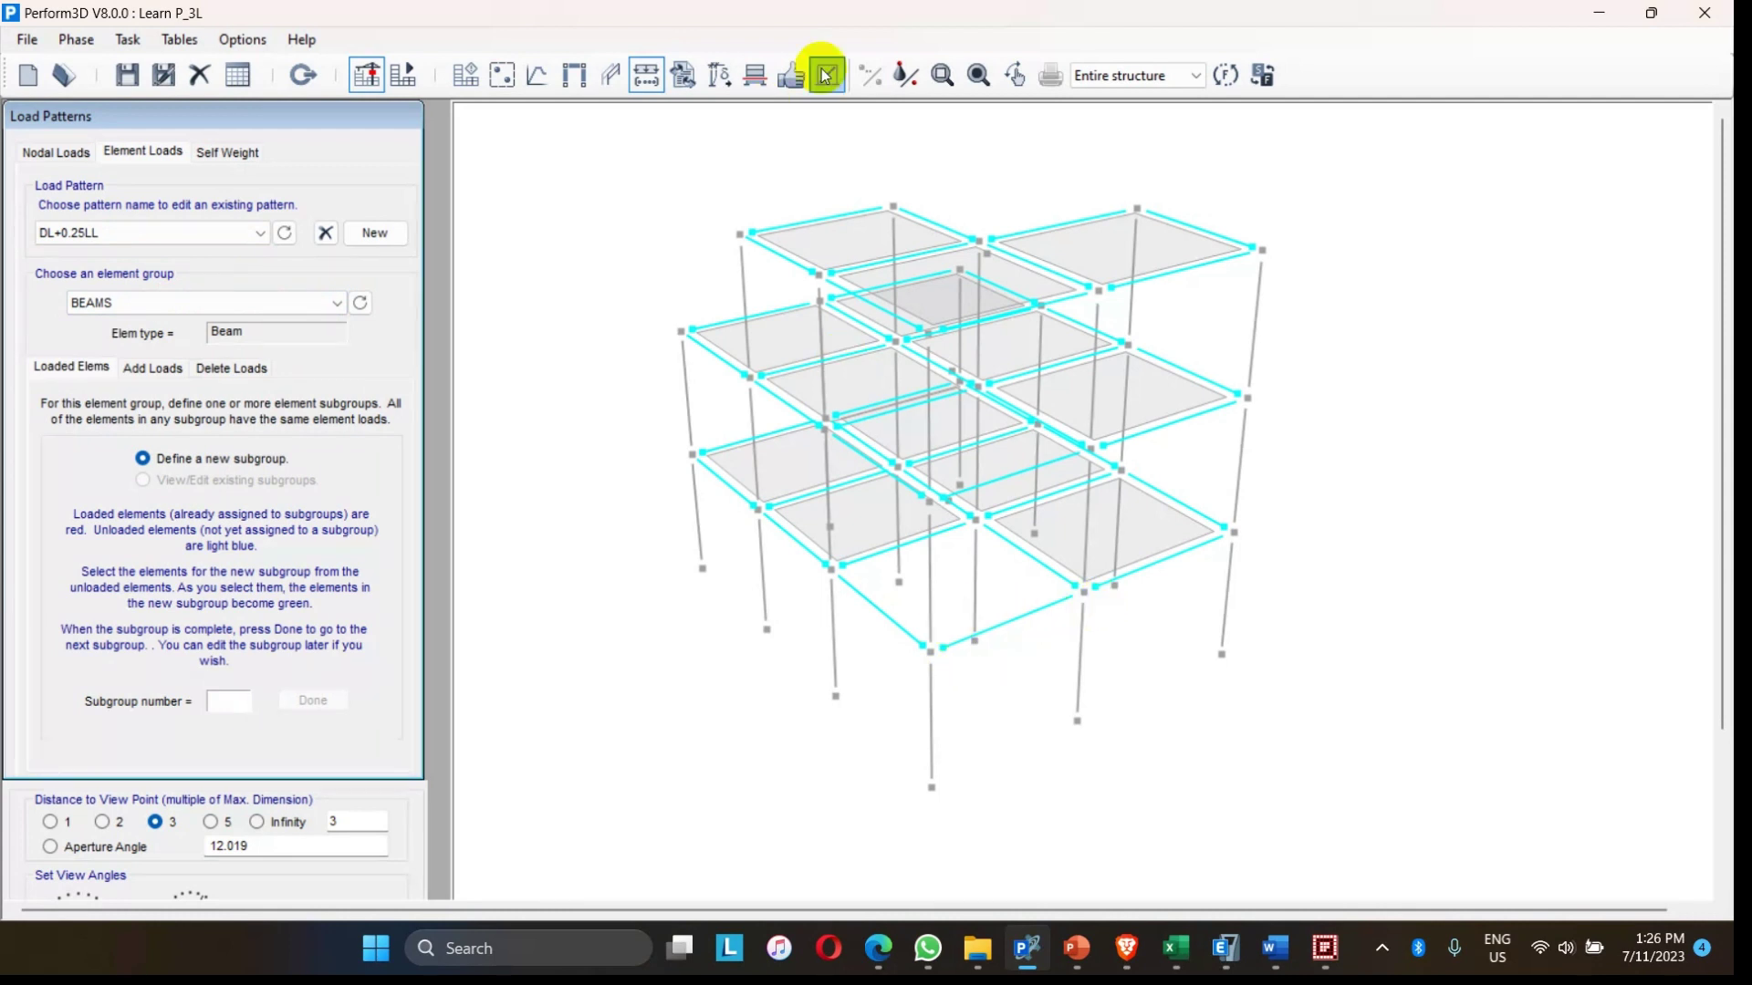
- Isolate the STORY 1 frame and define its front-right edge beam, starting at the nearest corner column, as a new loaded subgroup
{"action": "left_click", "coordinate": [1111, 79]}
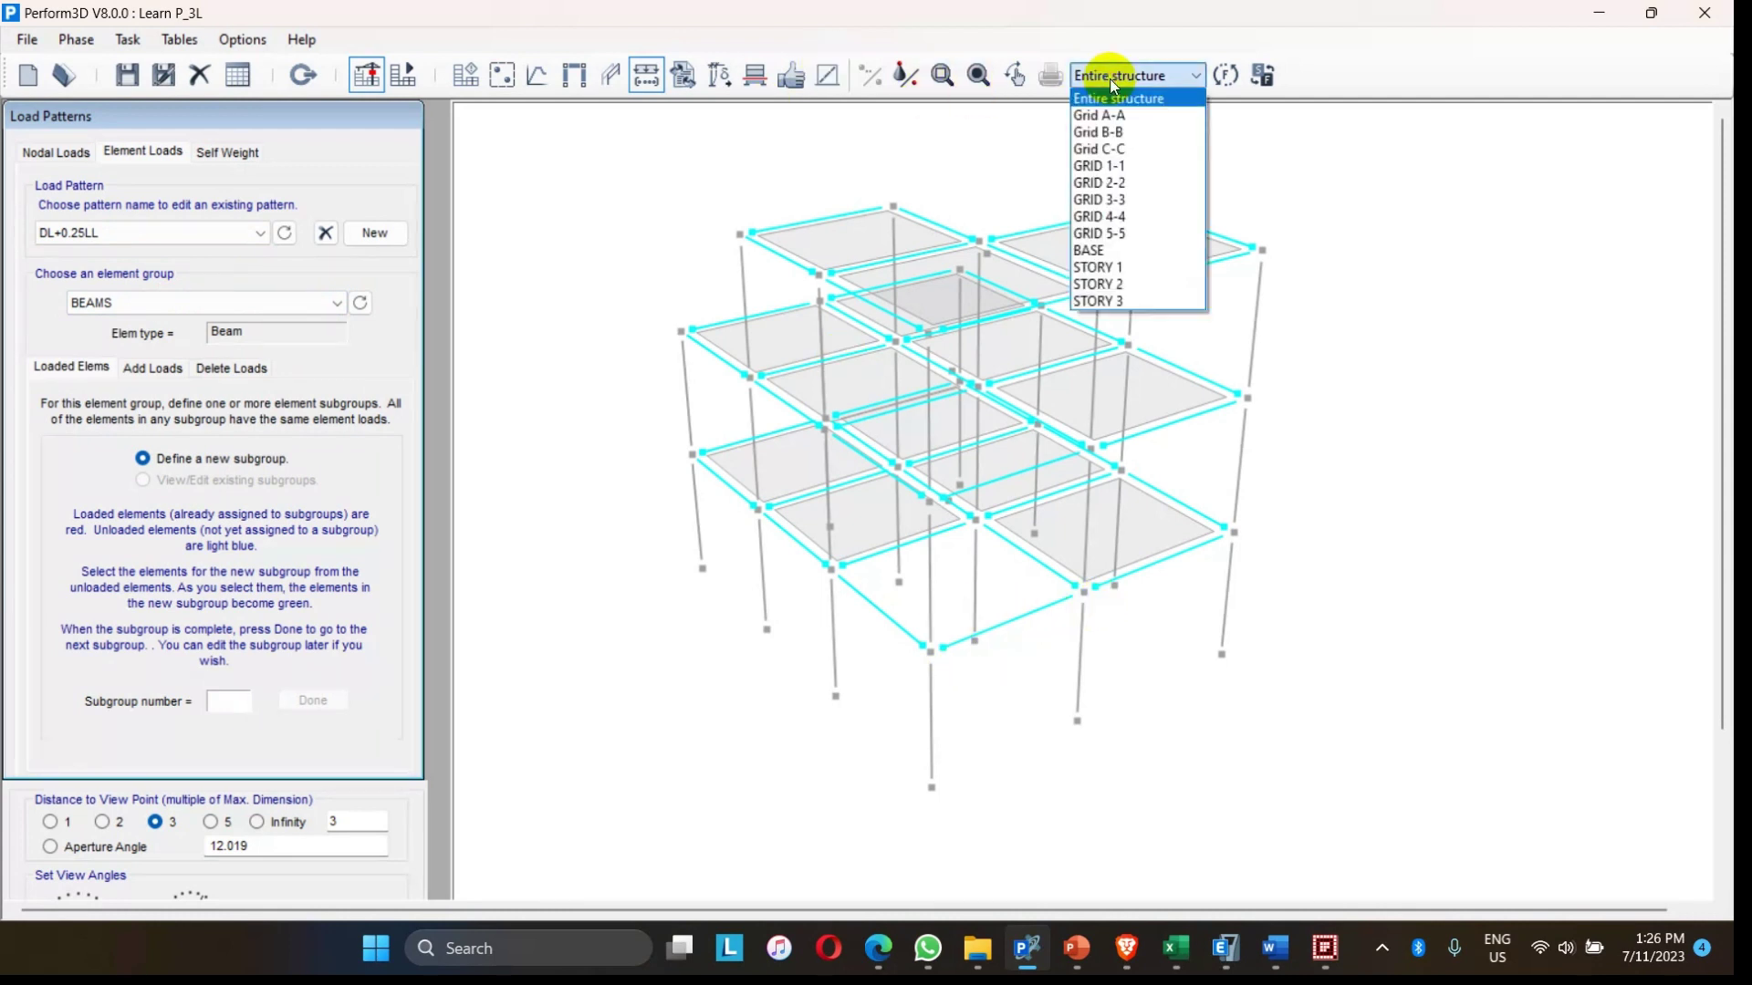
{"action": "left_click", "coordinate": [1119, 267]}
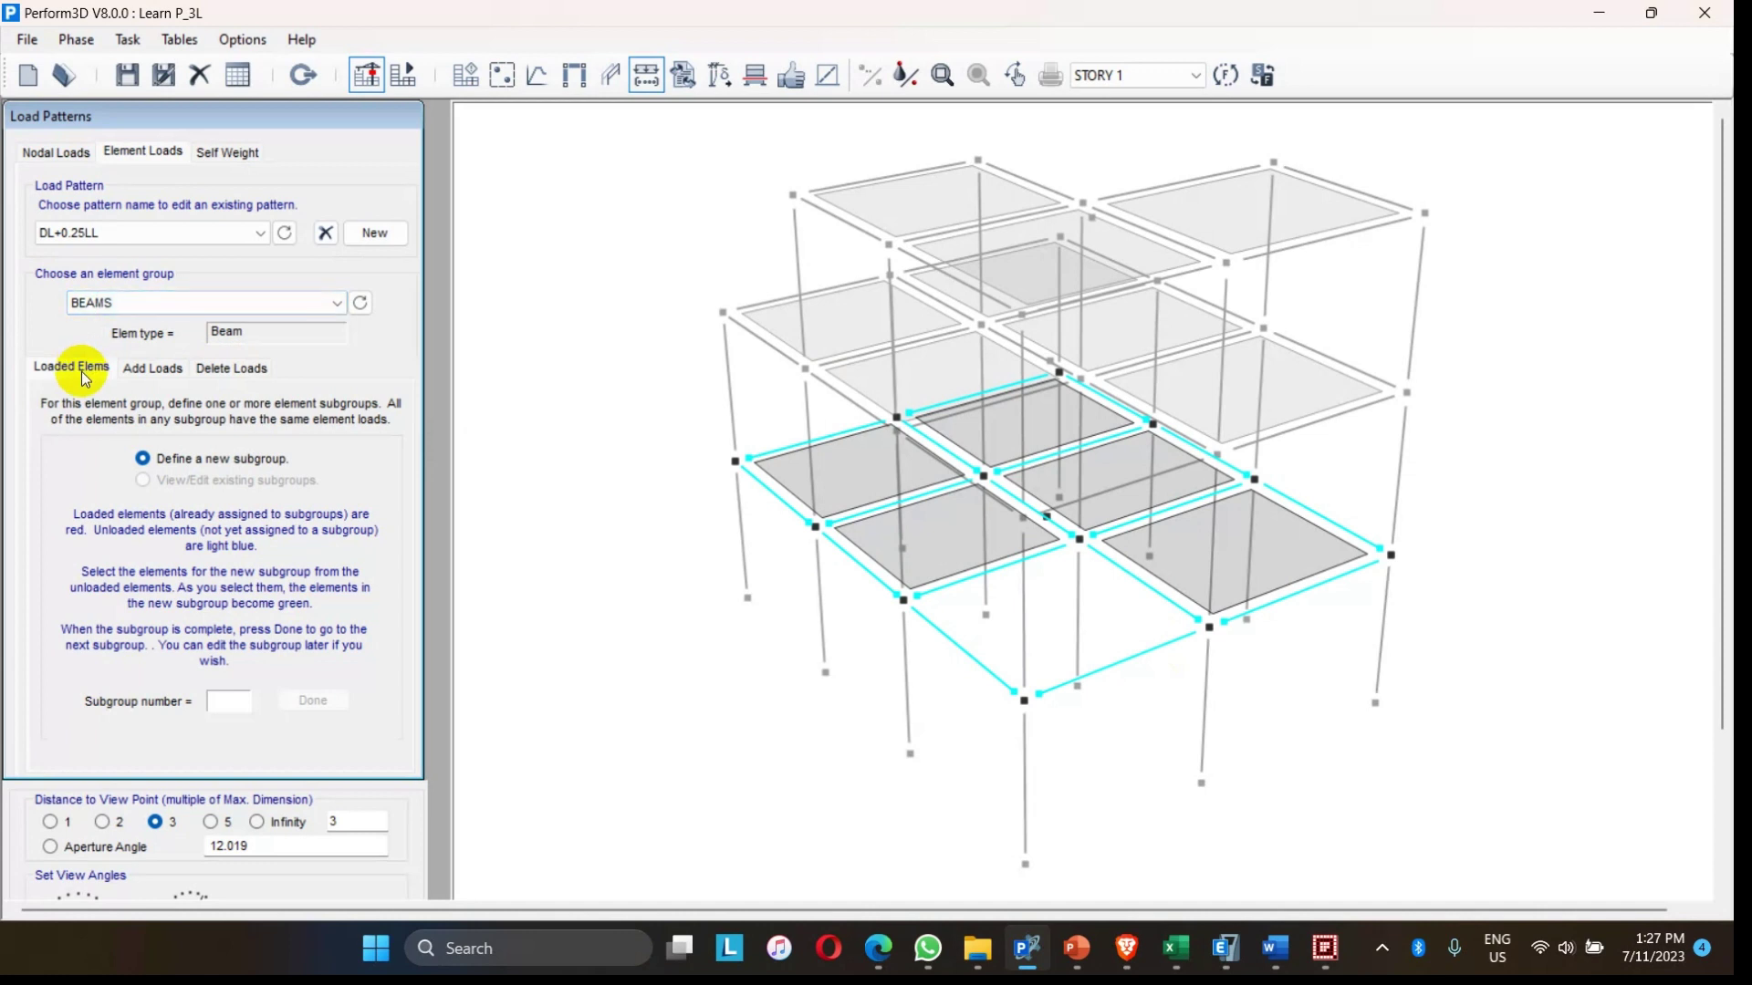
{"action": "left_click", "coordinate": [1109, 666]}
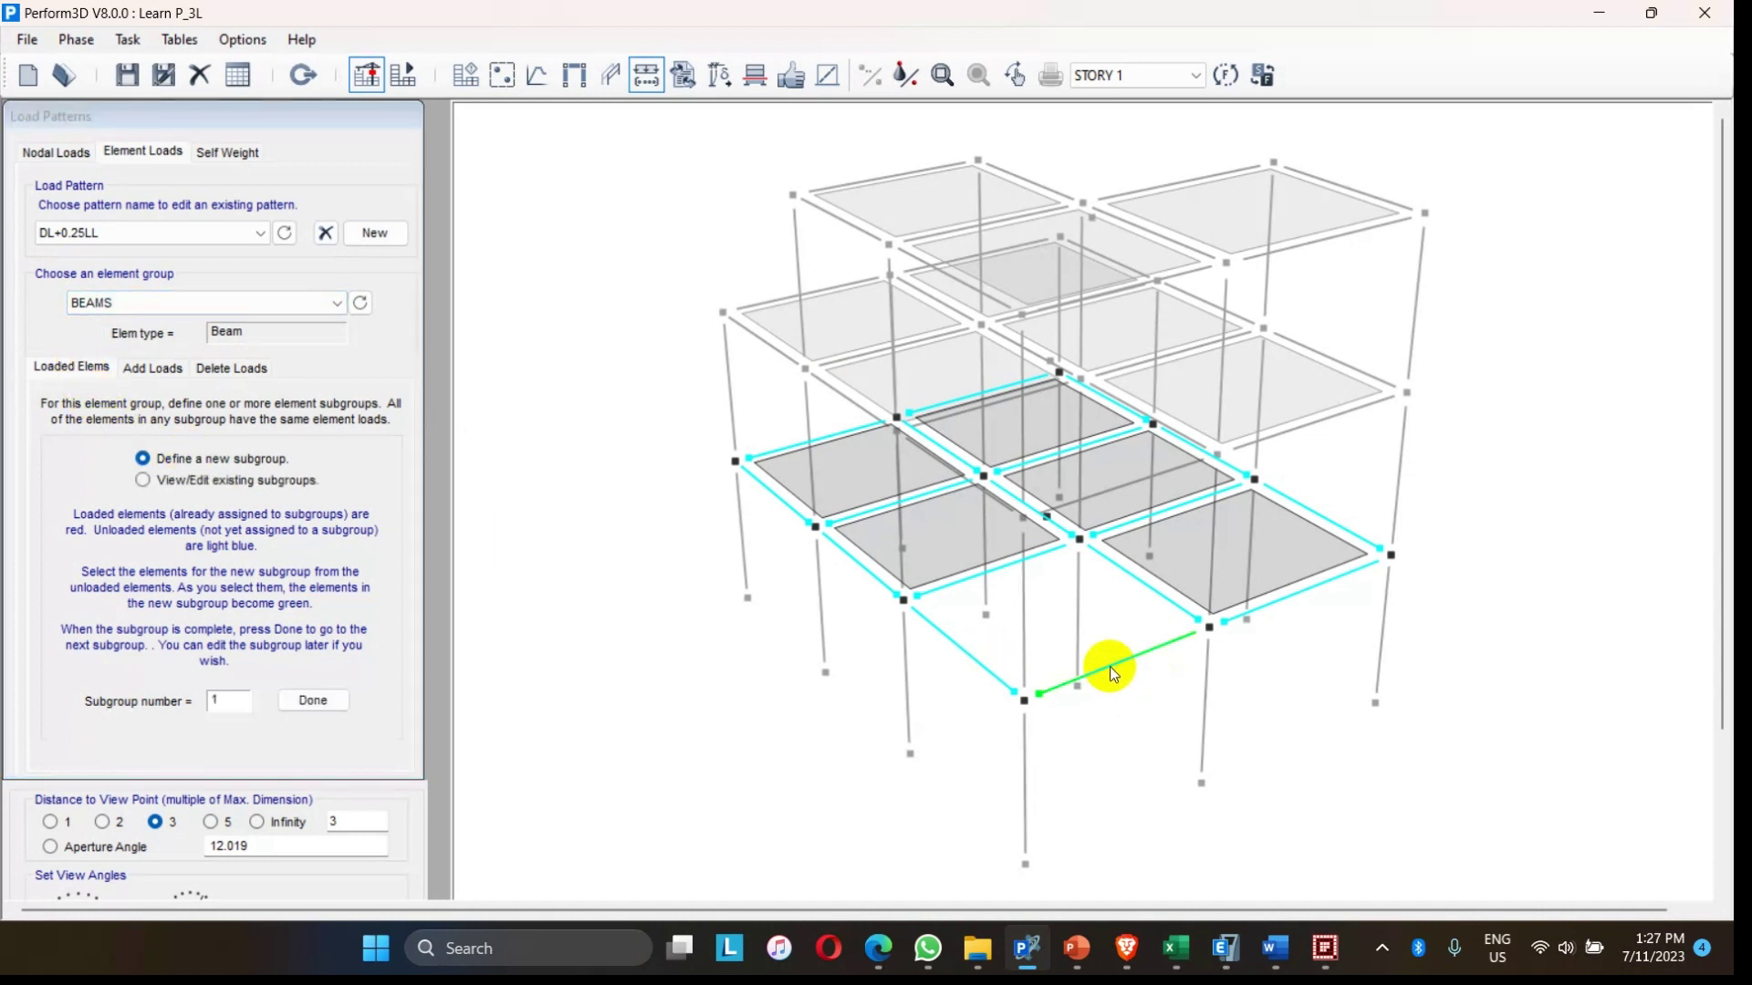
{"action": "left_click", "coordinate": [329, 704]}
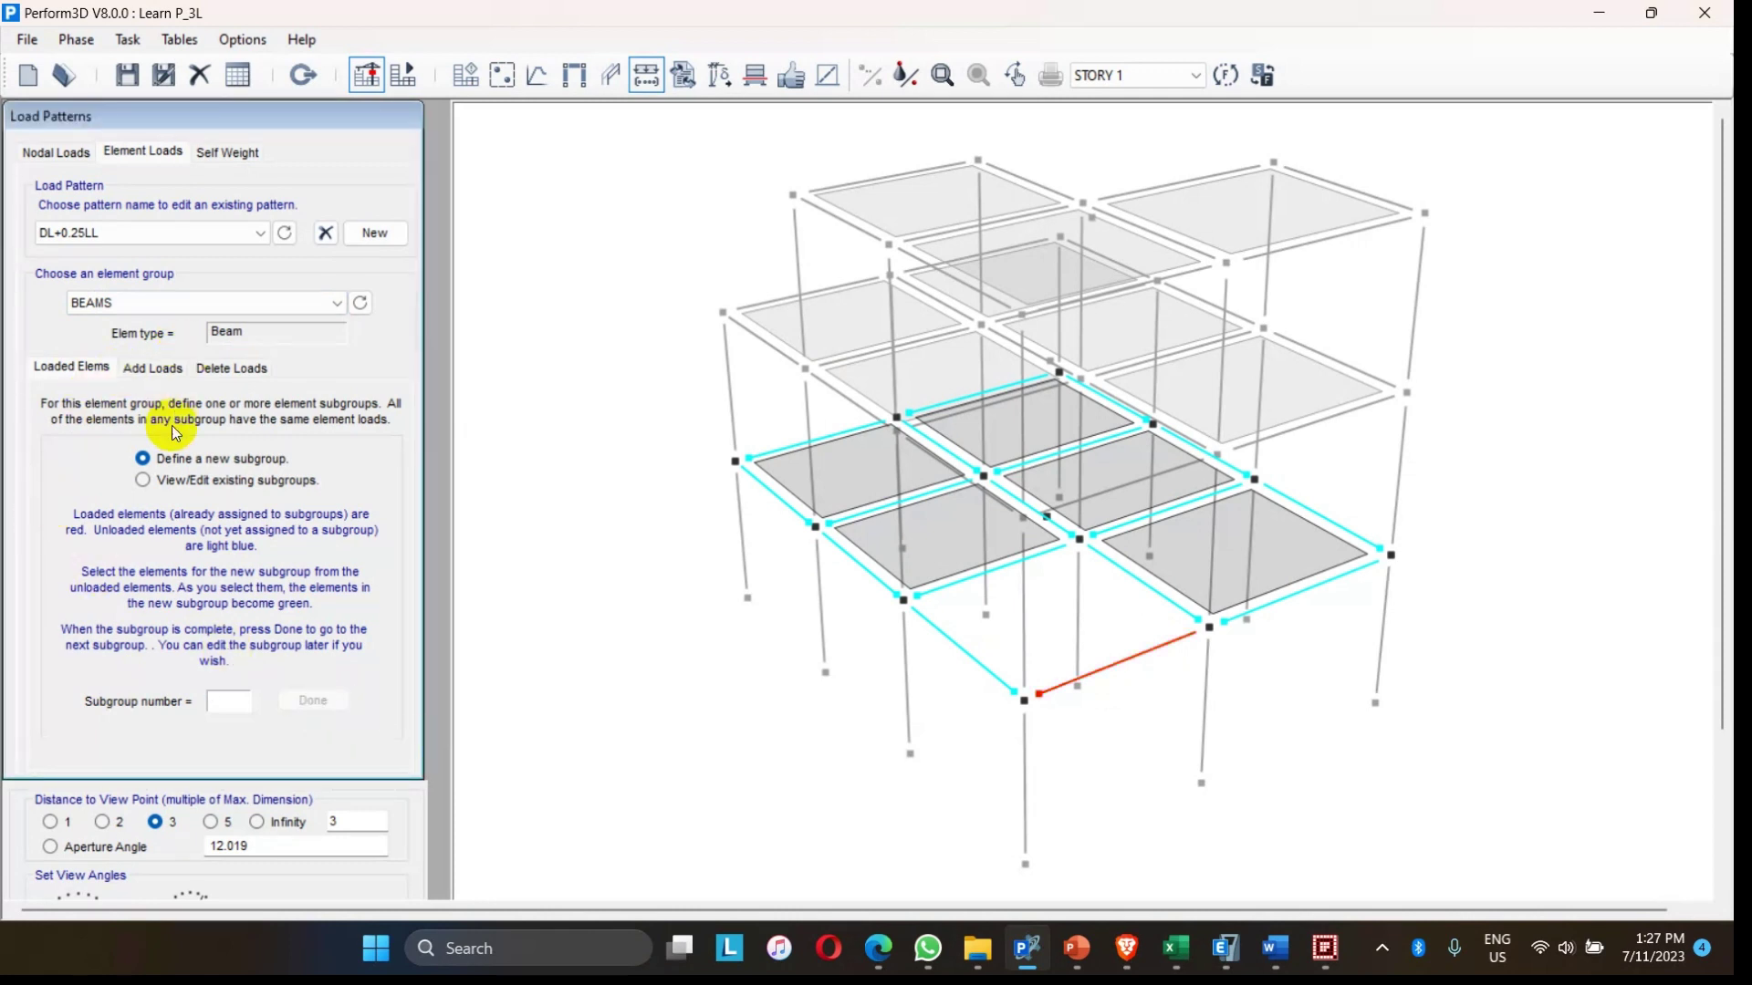
- For subgroup 1, choose a gravity distributed load and set both magnitudes, F1 and F2, to 15.96 N/mm
{"action": "left_click", "coordinate": [151, 369]}
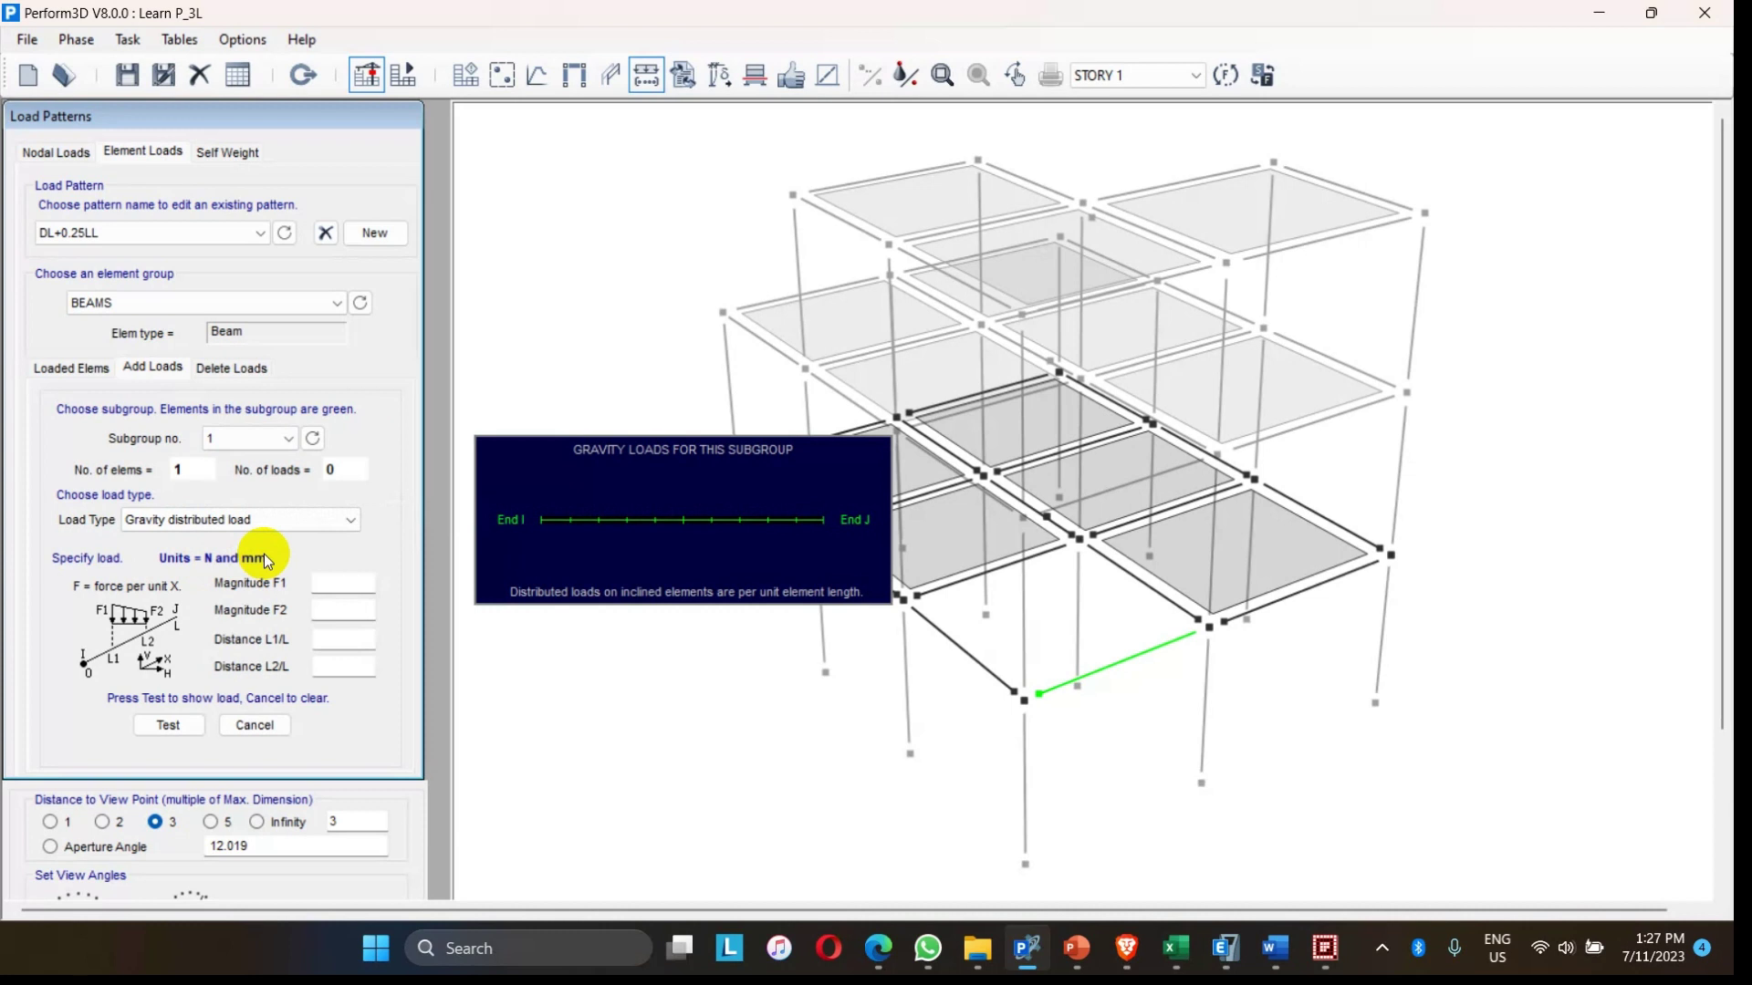
{"action": "left_click", "coordinate": [210, 524]}
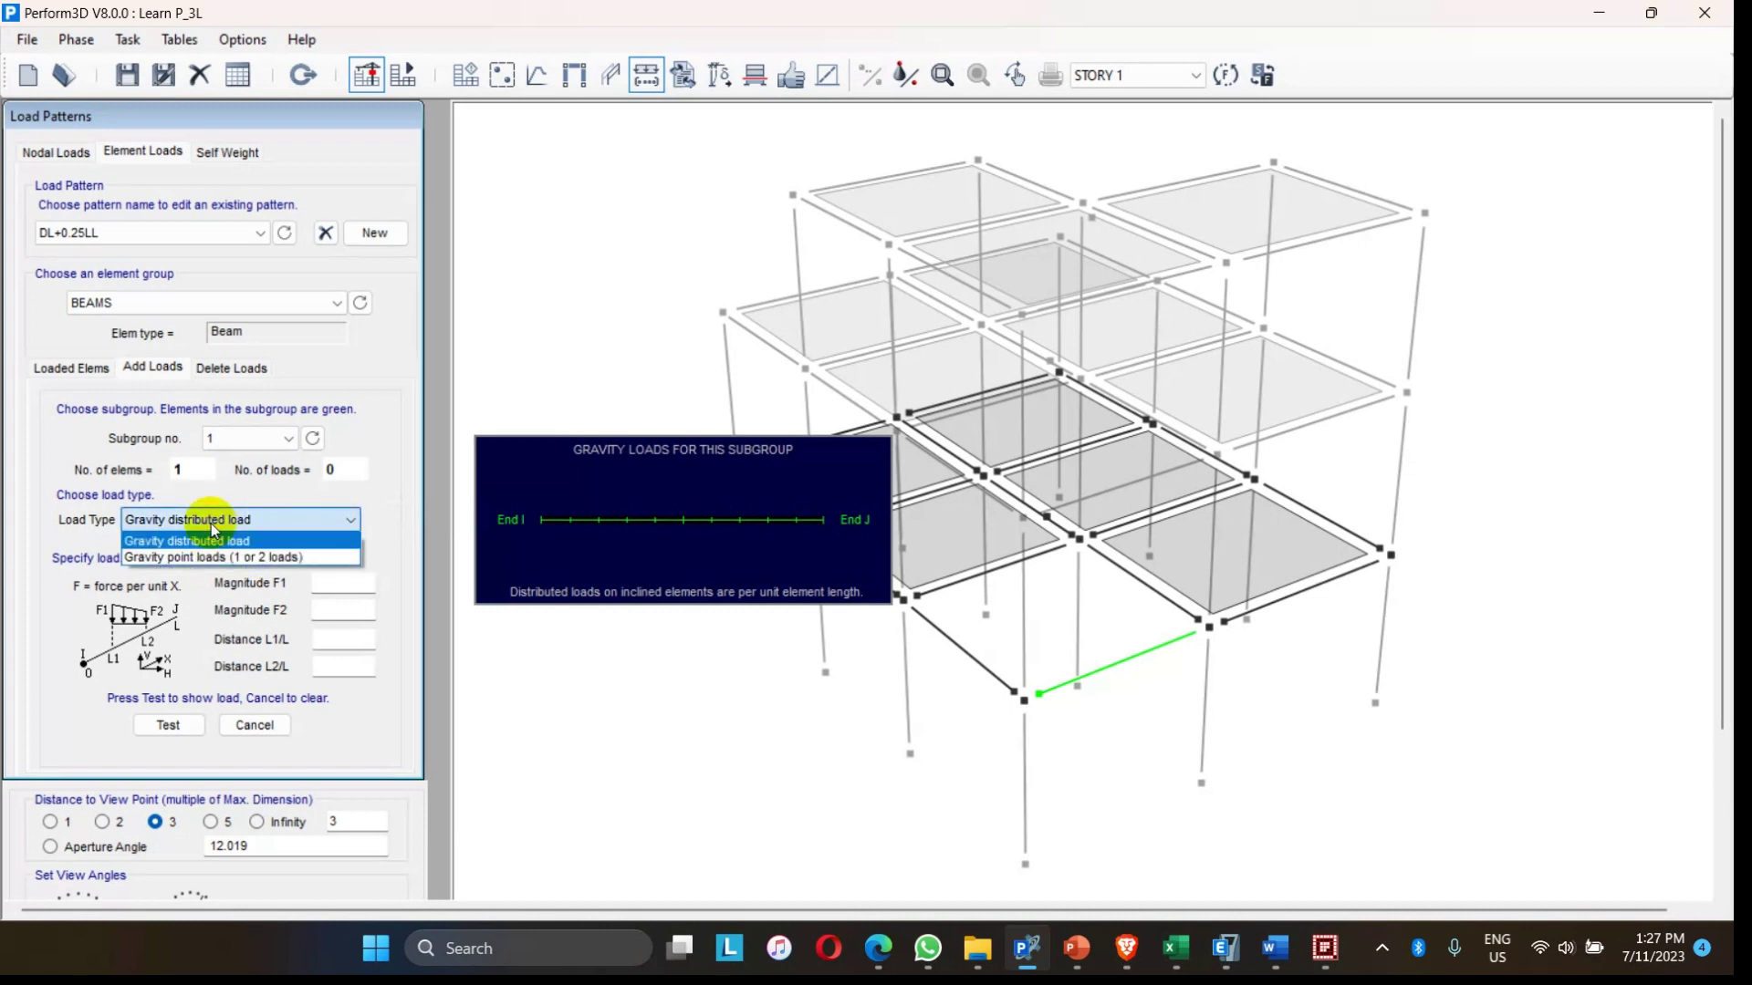
{"action": "left_click", "coordinate": [210, 527]}
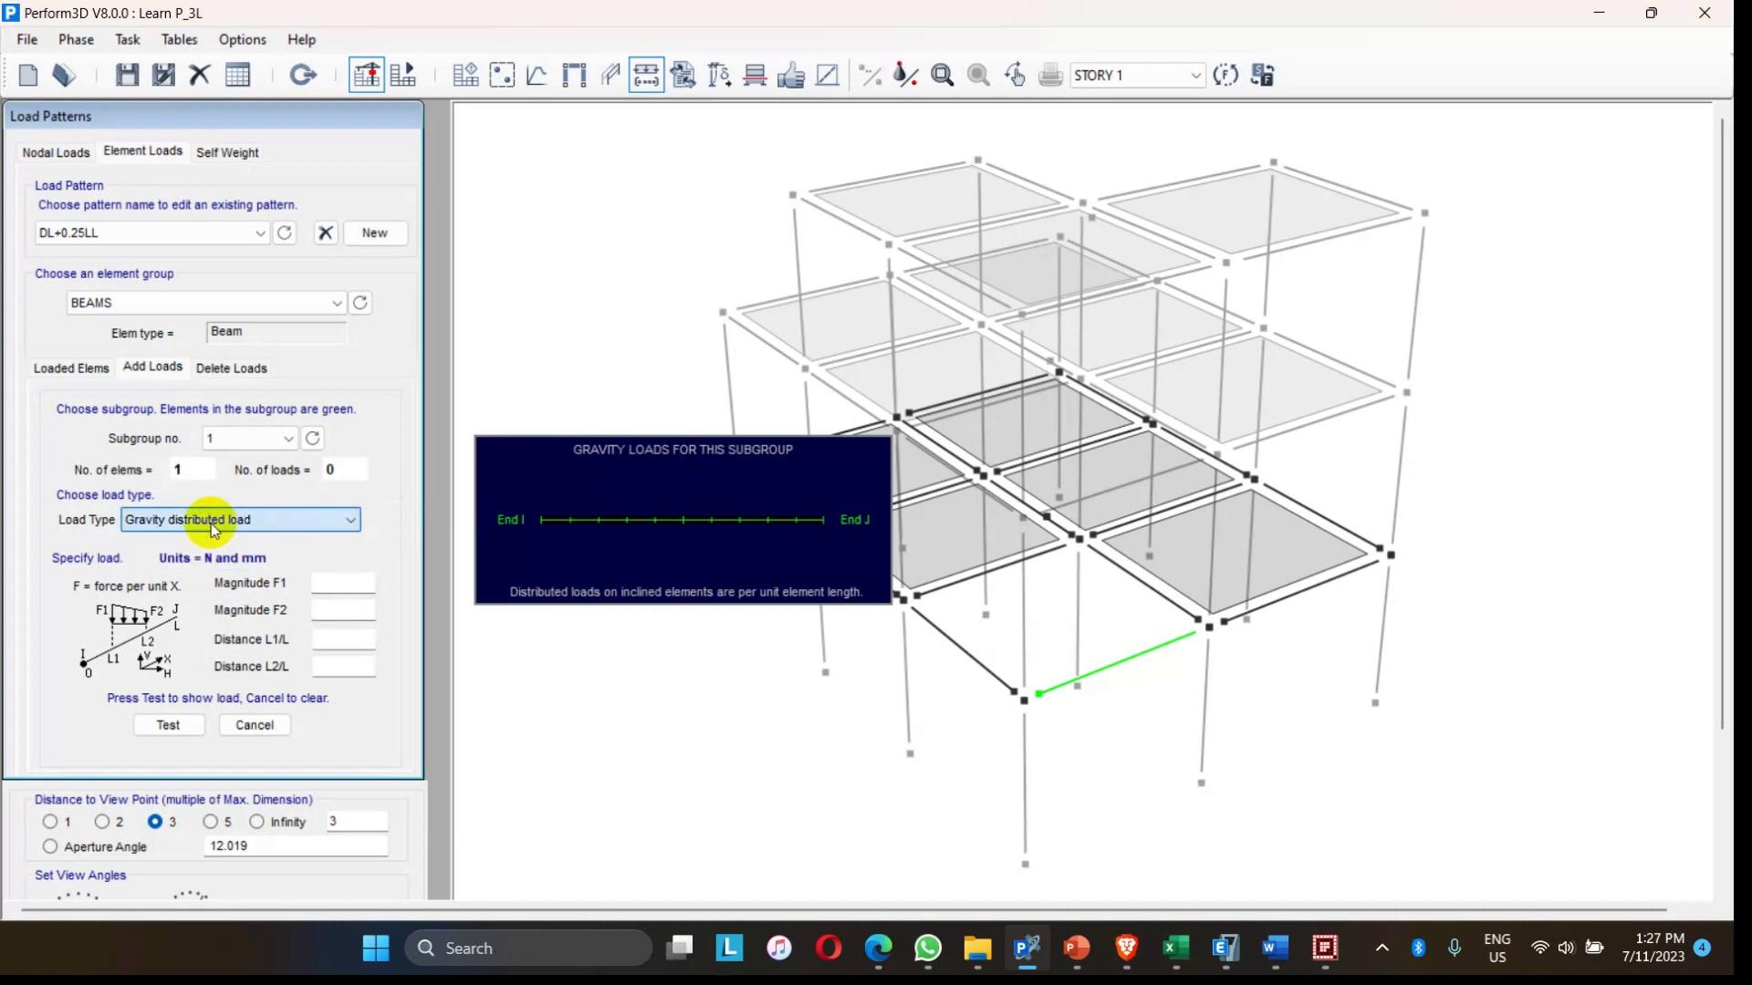
{"action": "left_click", "coordinate": [337, 586]}
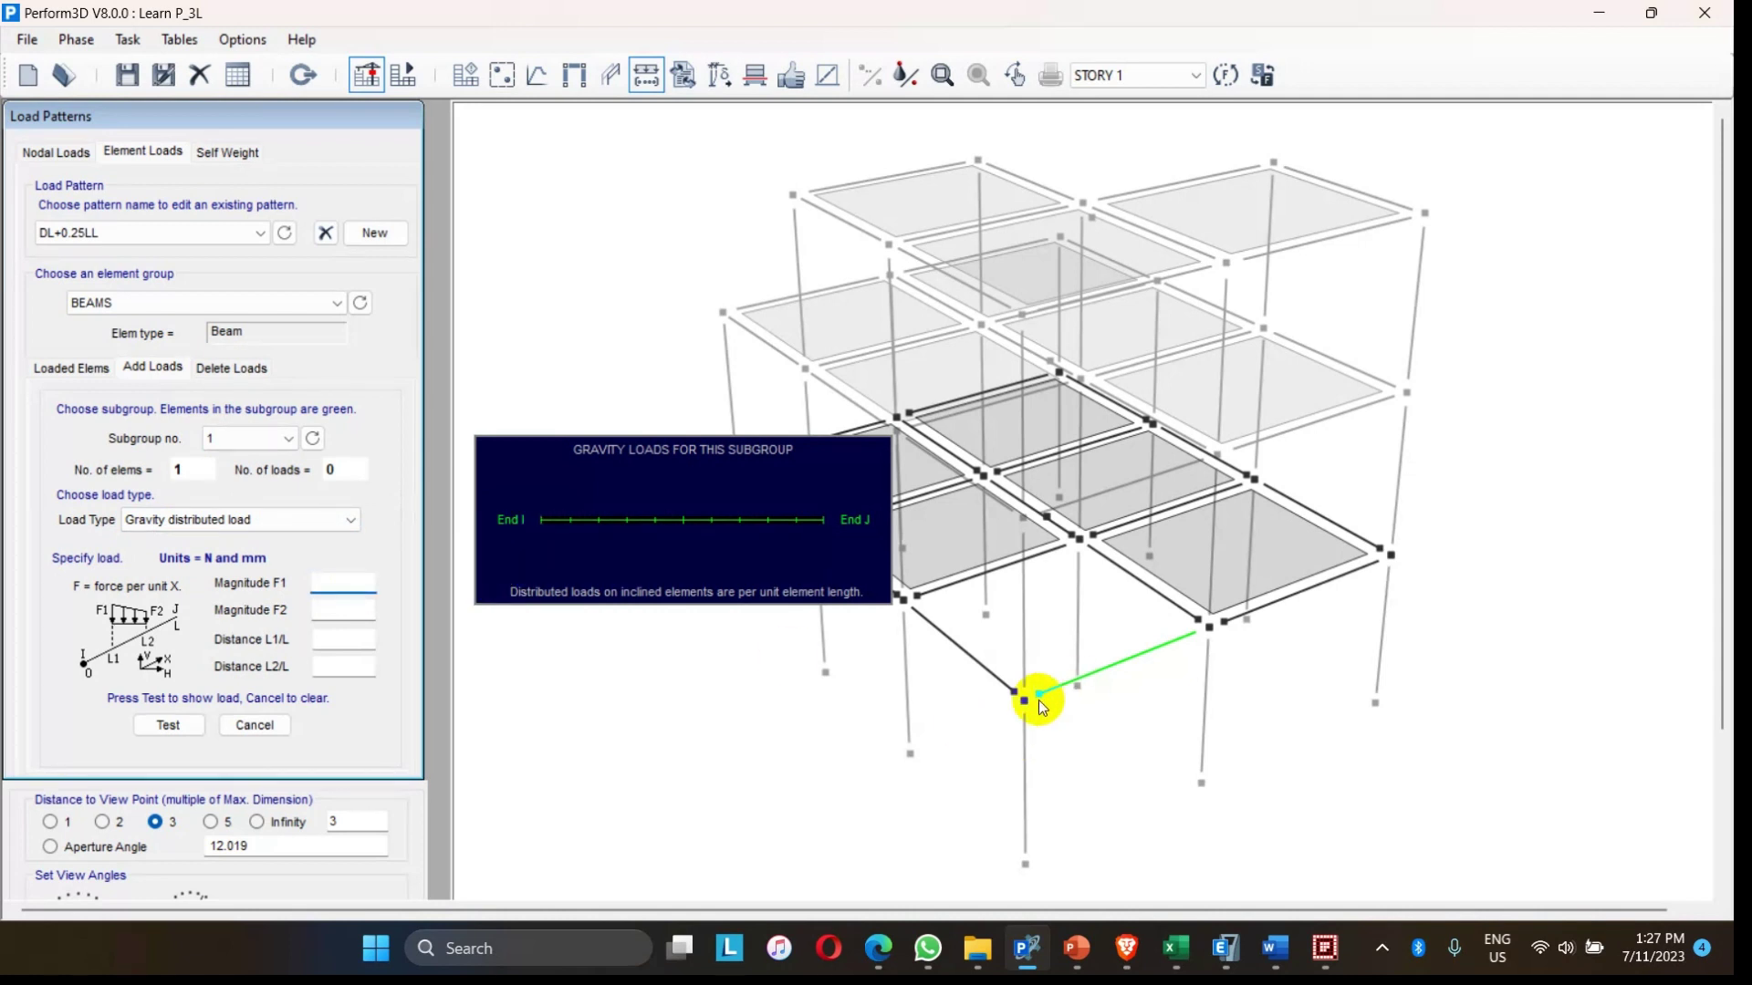
{"action": "type", "text": "15.96"}
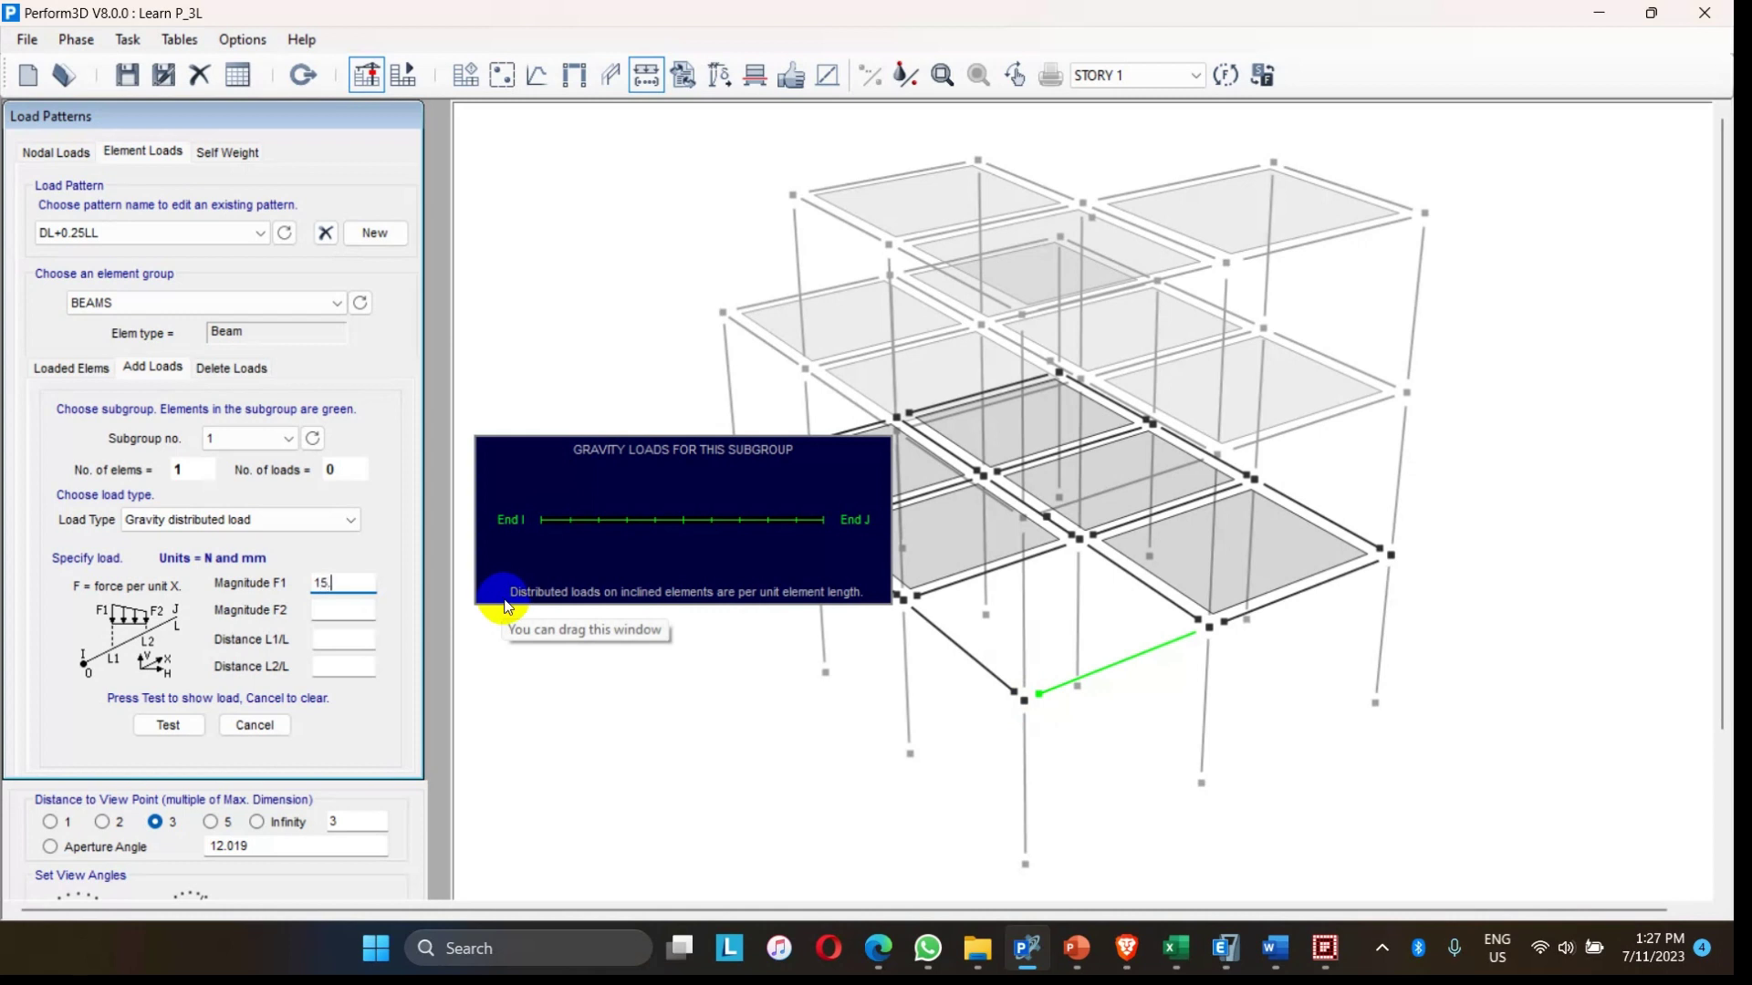
{"action": "left_click", "coordinate": [348, 610]}
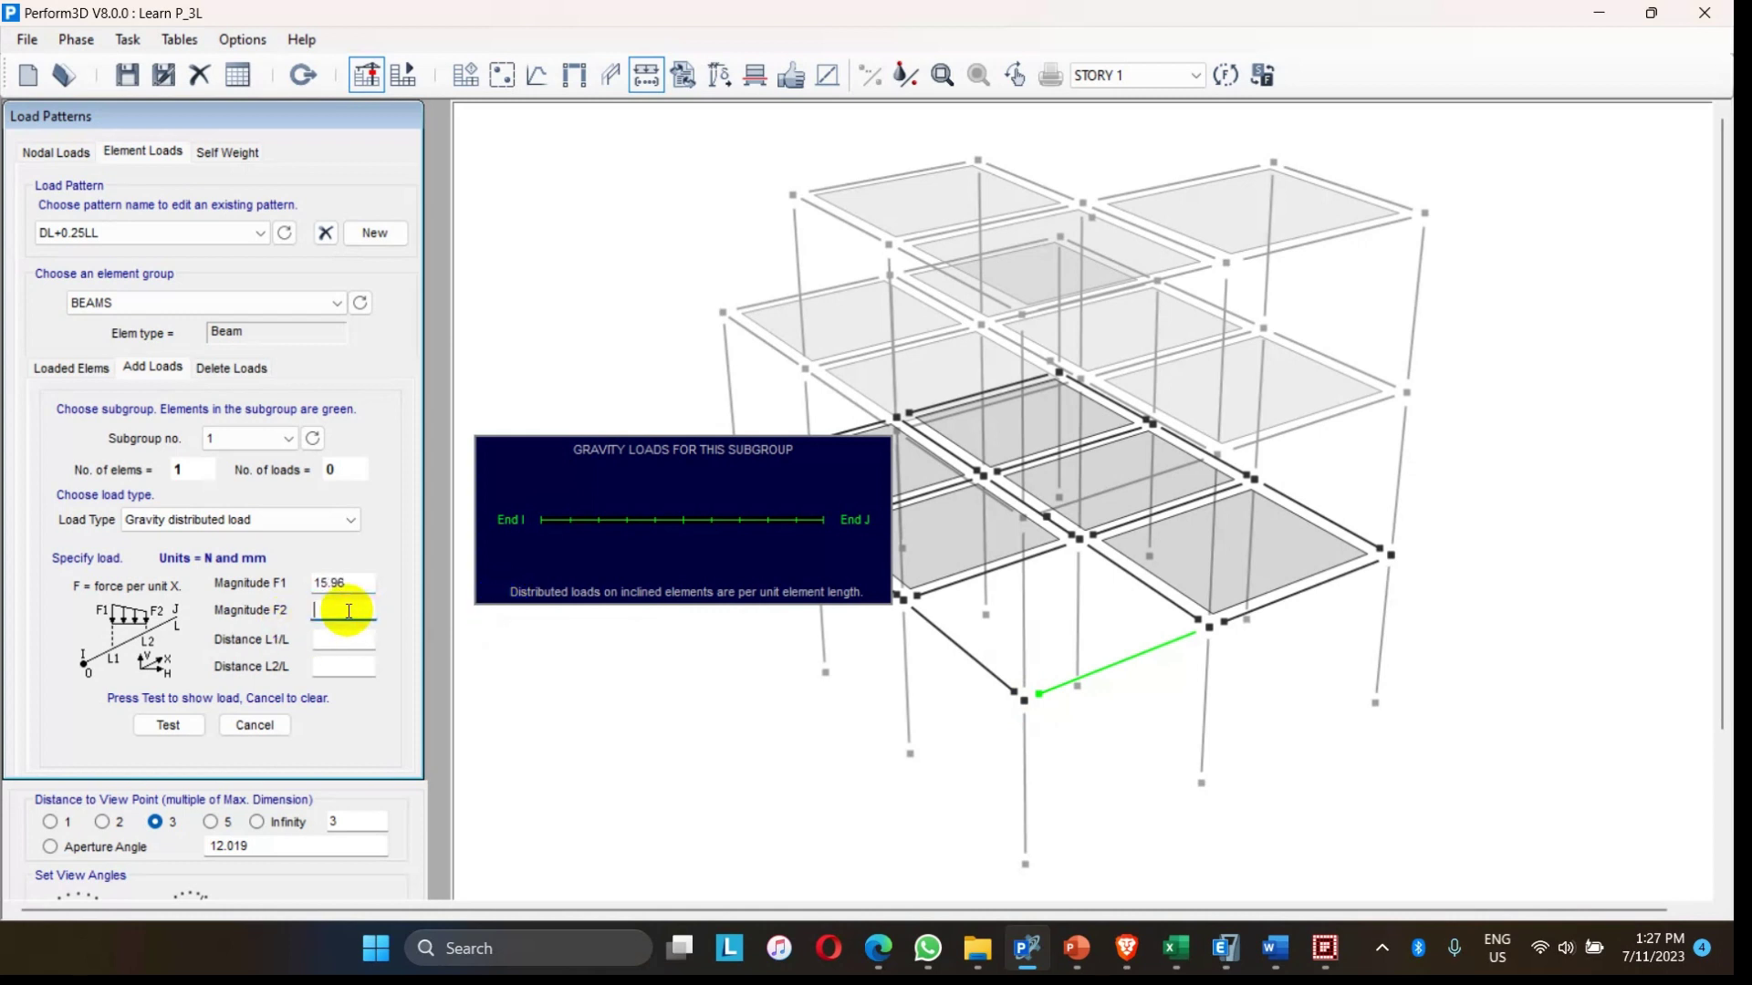
{"action": "type", "text": "15.96"}
- Set subgroup 1's load distances to L1/L 0 and L2/L 1, then test and accept the load
{"action": "left_click", "coordinate": [342, 645]}
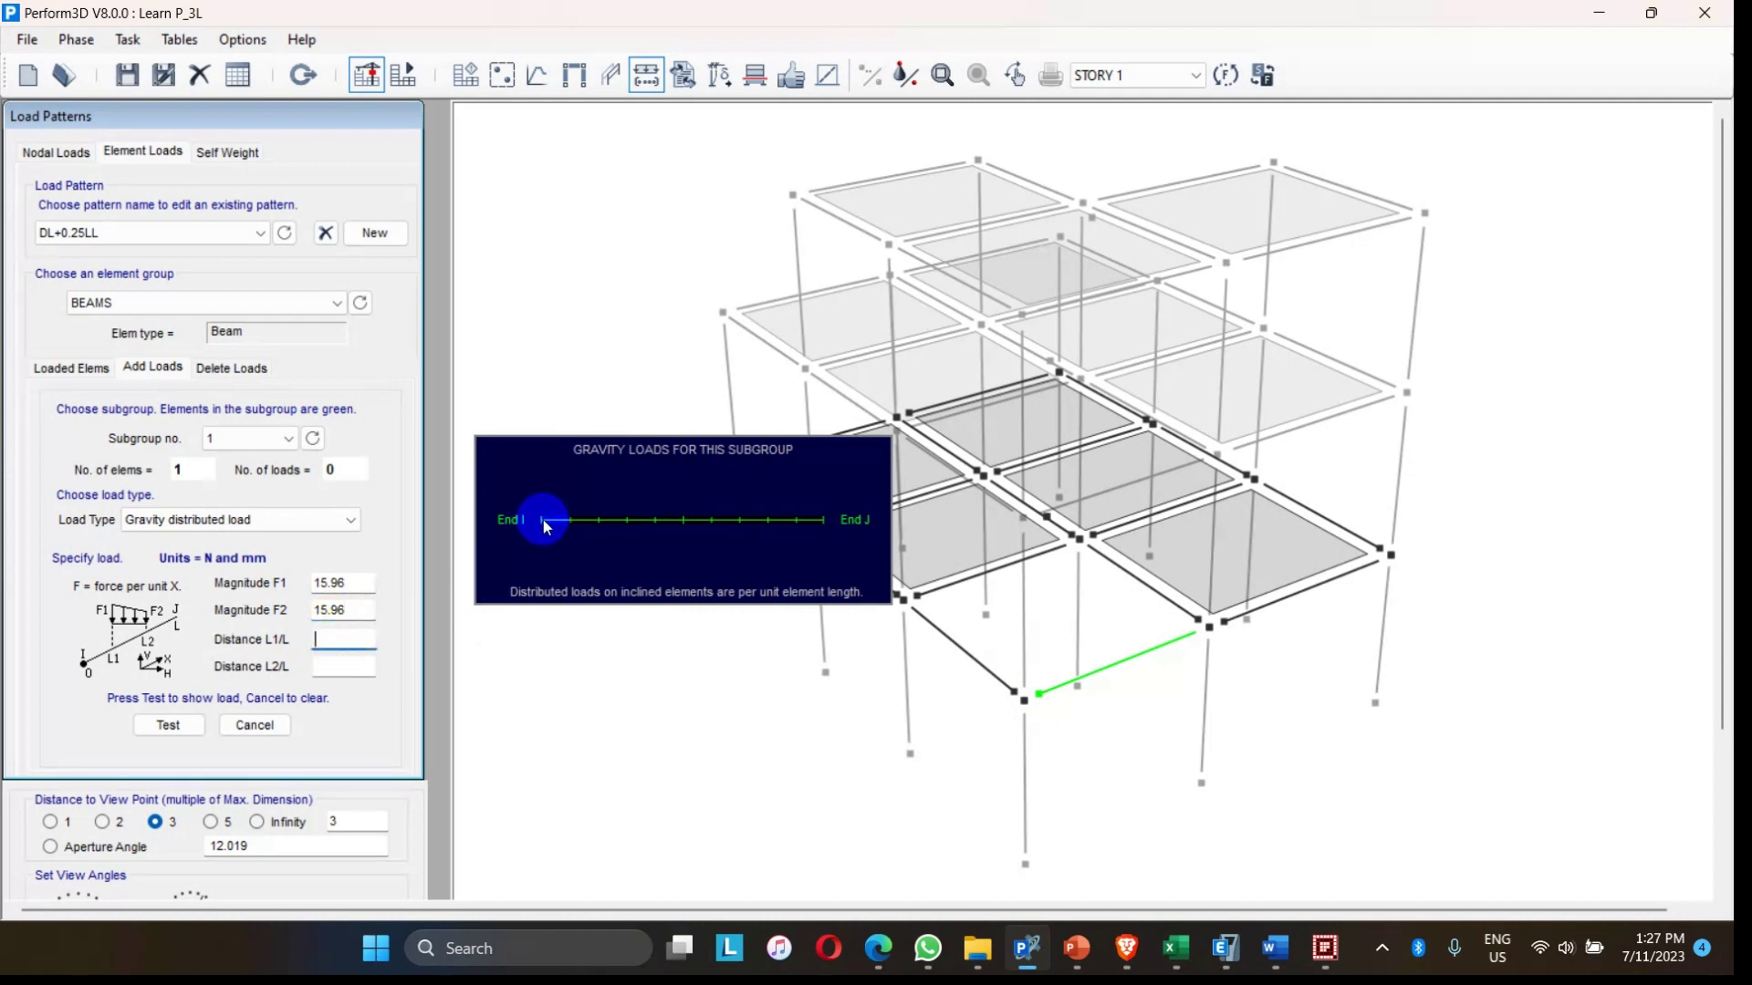
{"action": "type", "text": "0"}
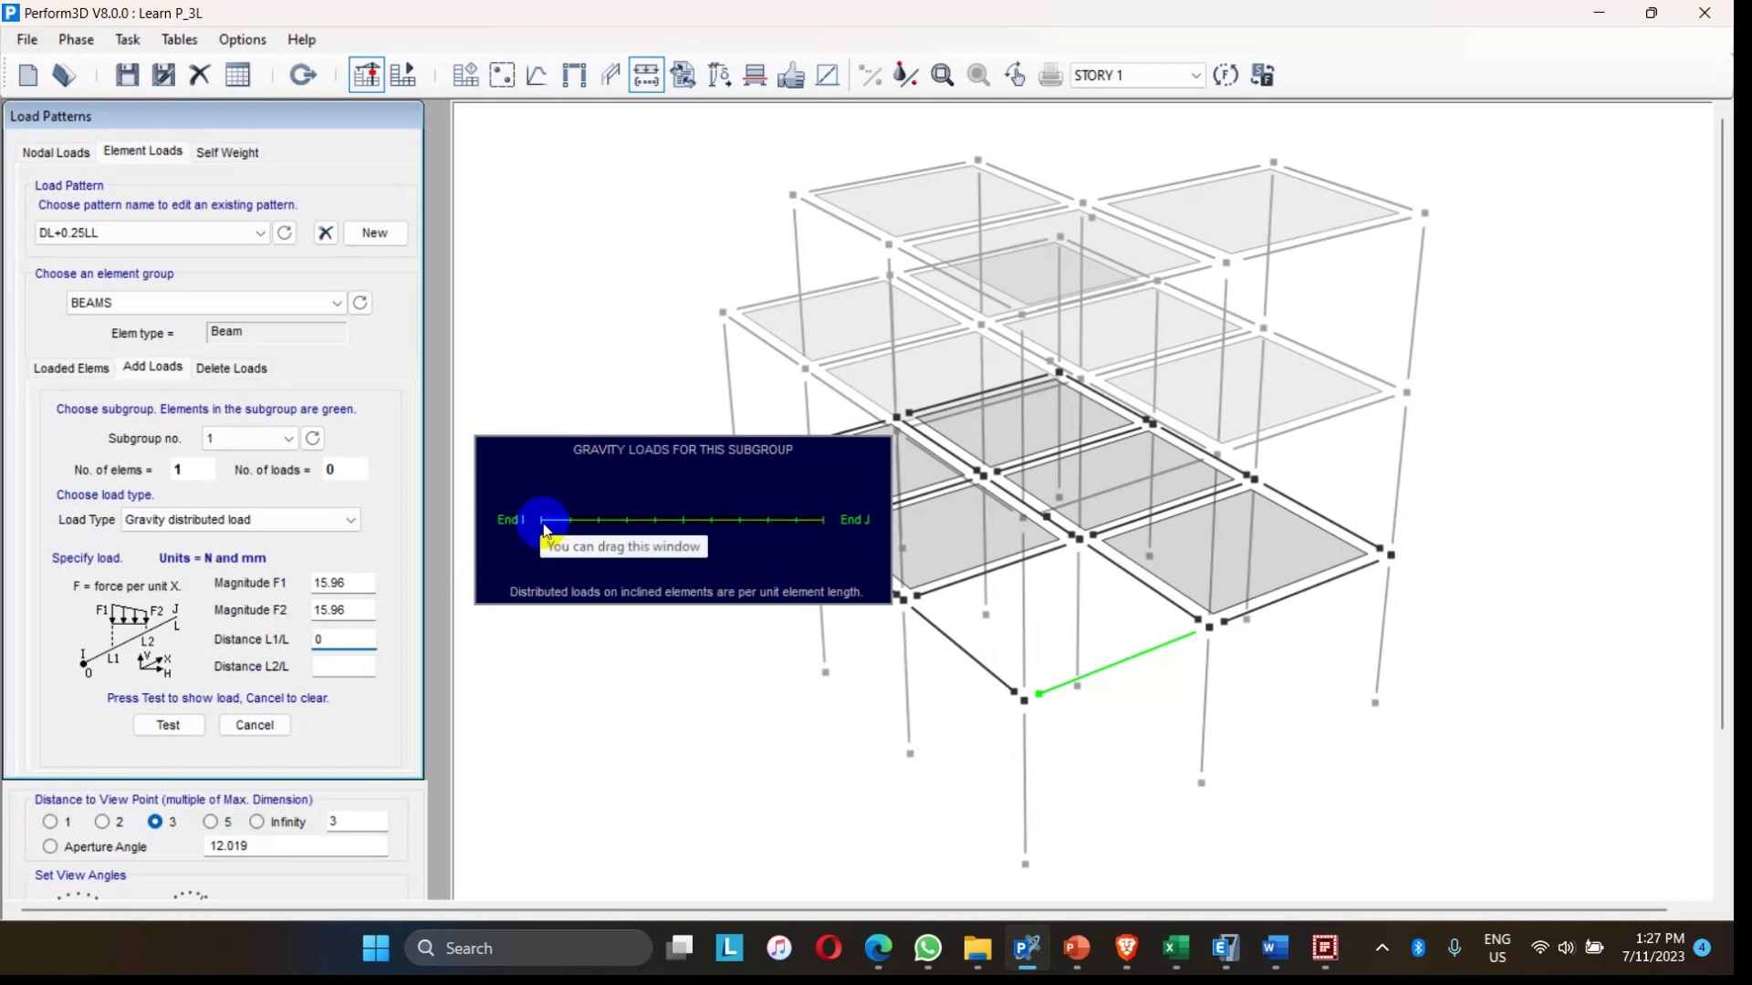
{"action": "left_click", "coordinate": [340, 662]}
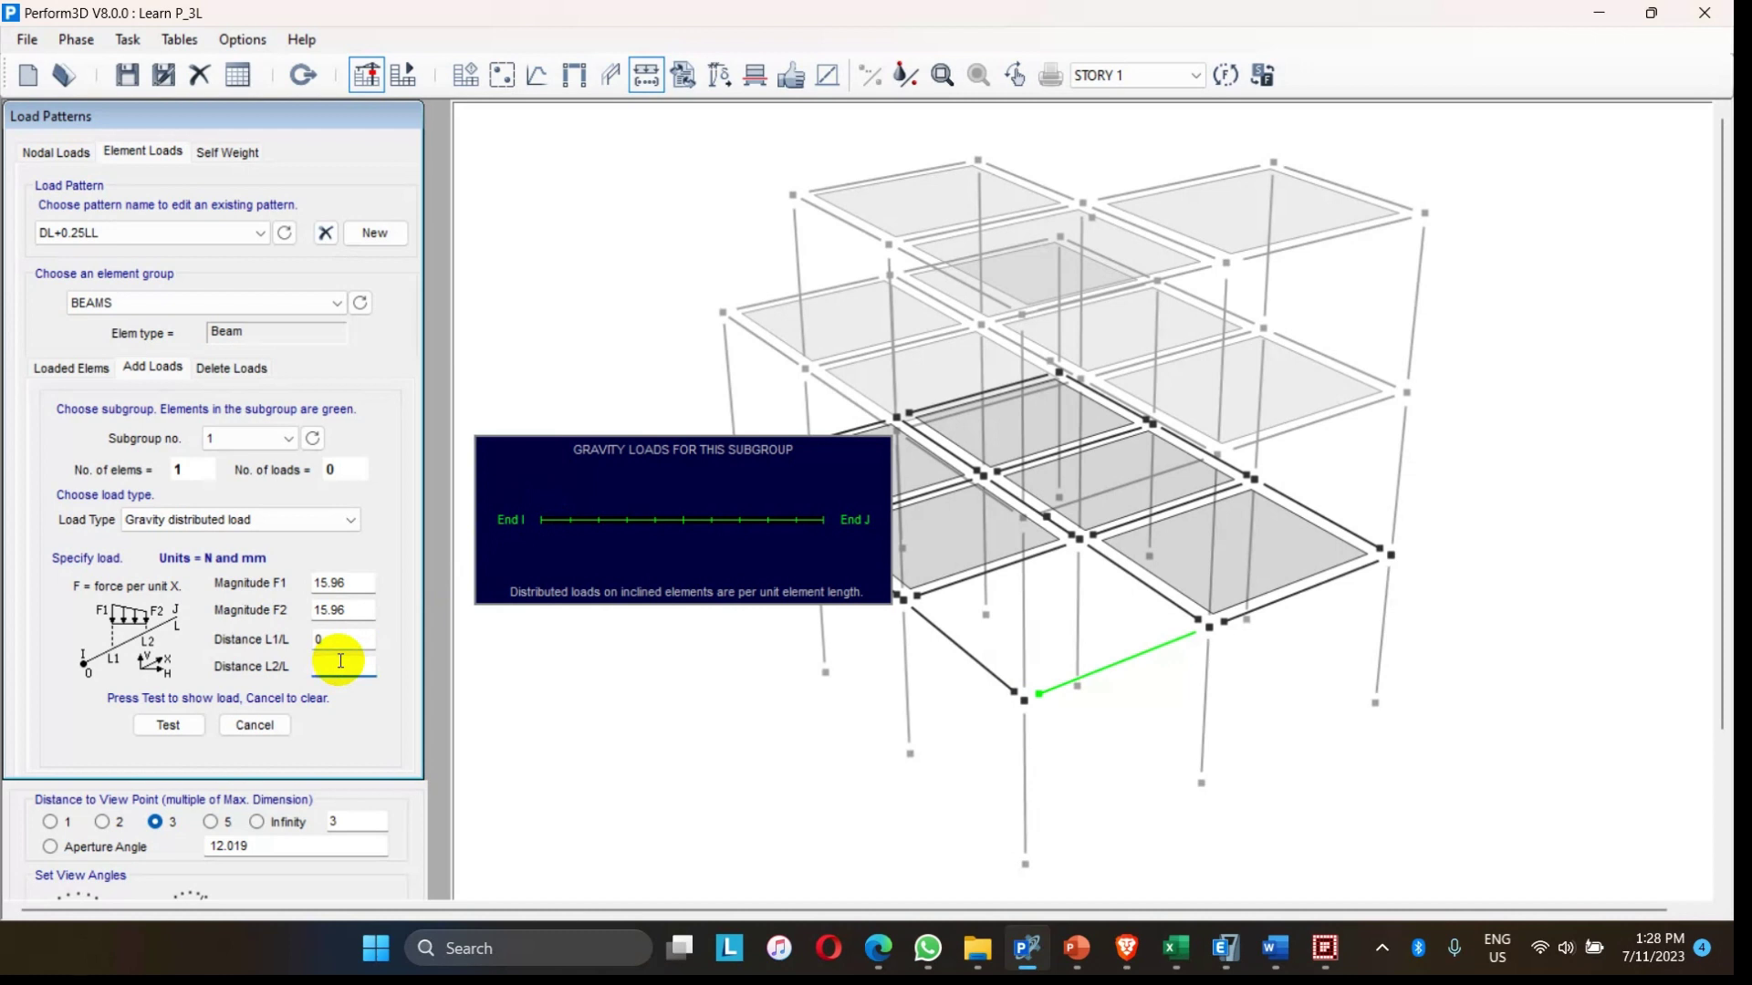
{"action": "type", "text": "1"}
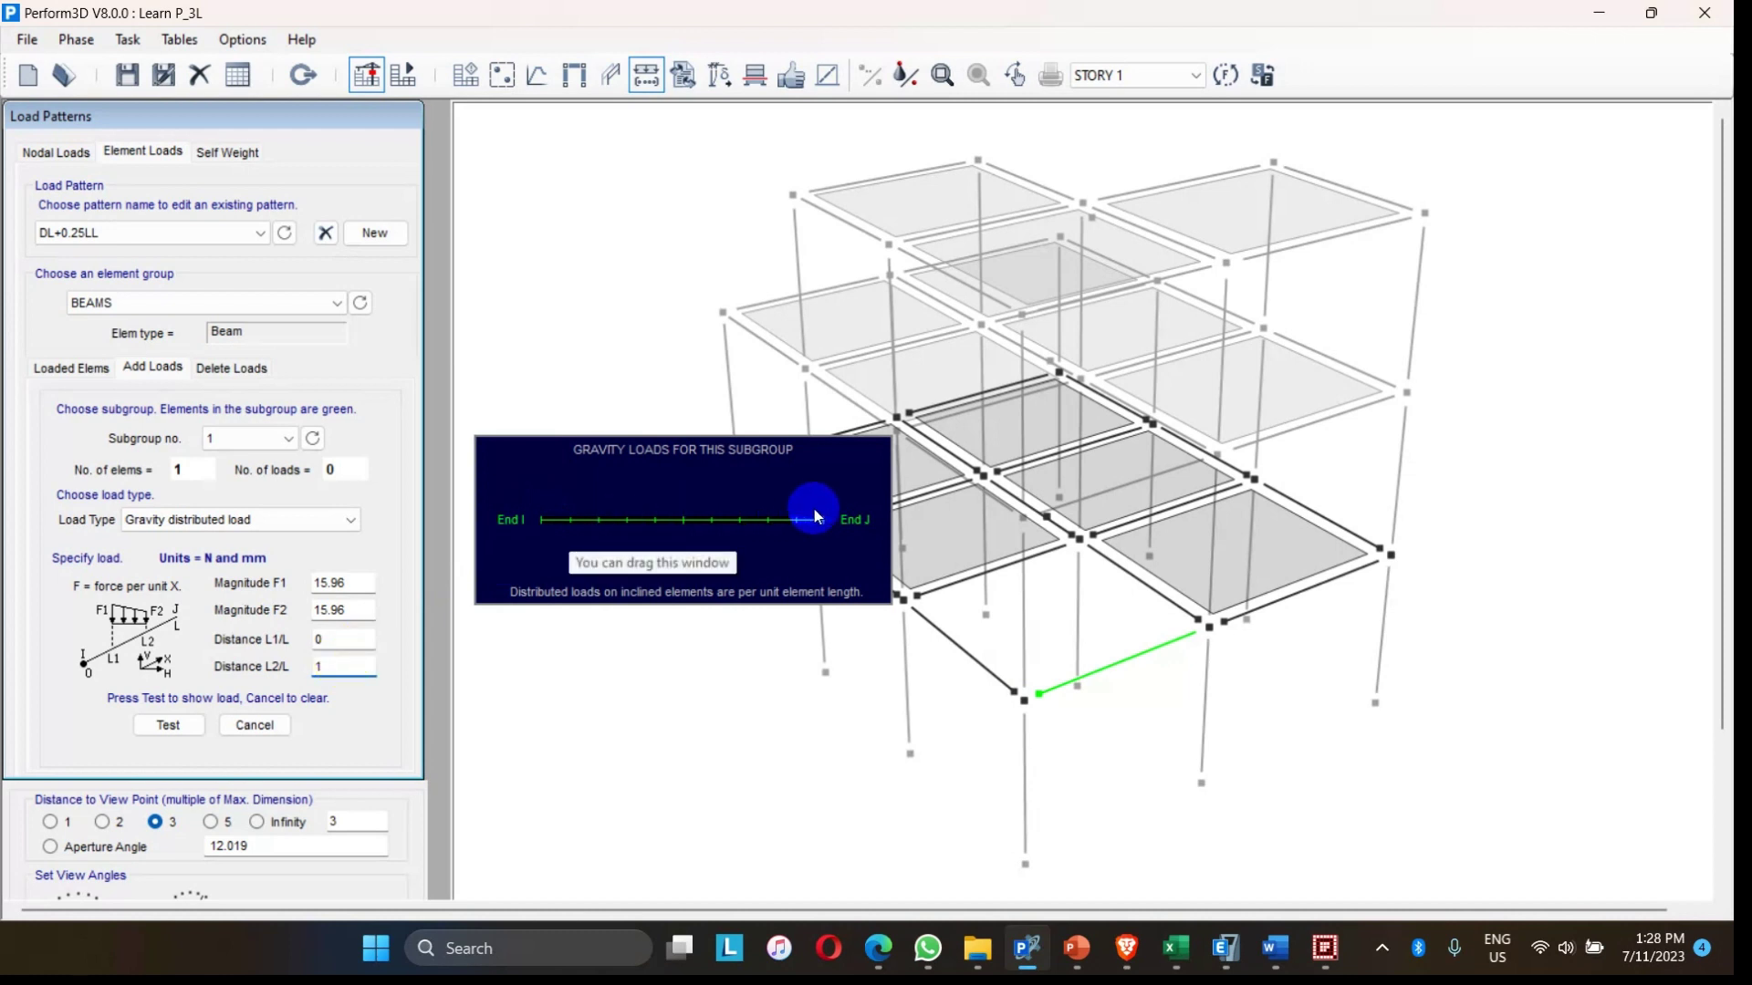
{"action": "left_click", "coordinate": [178, 725]}
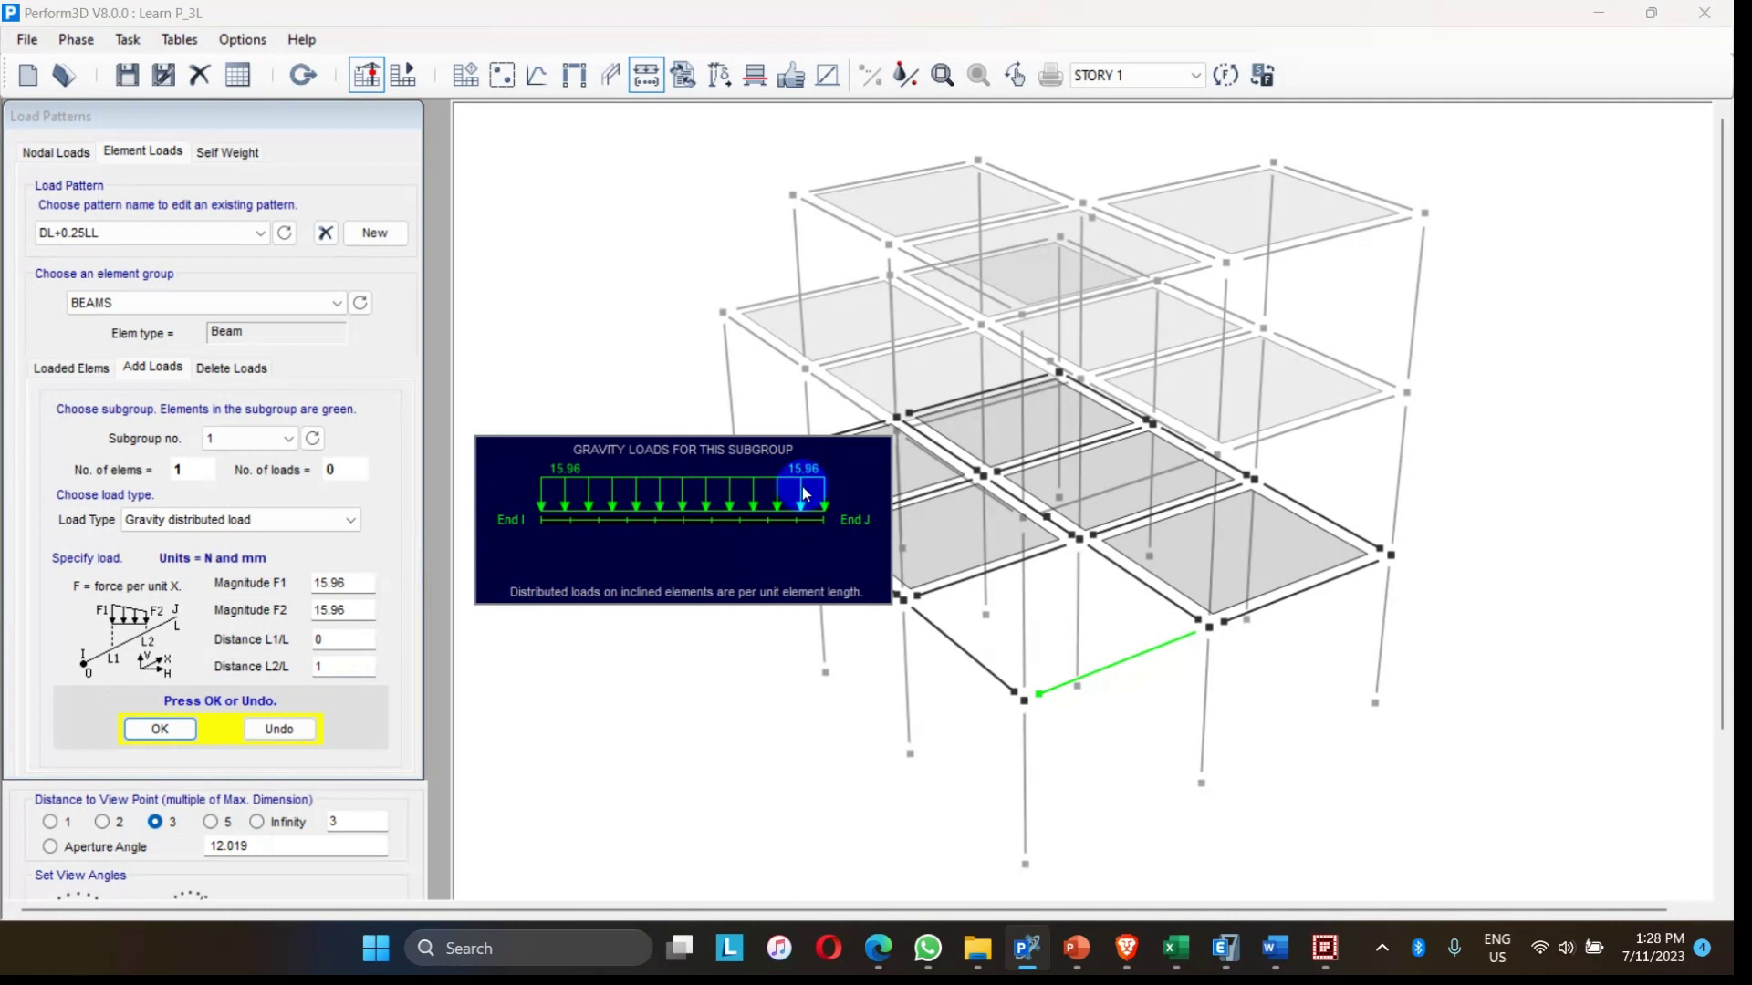
{"action": "left_click", "coordinate": [162, 729]}
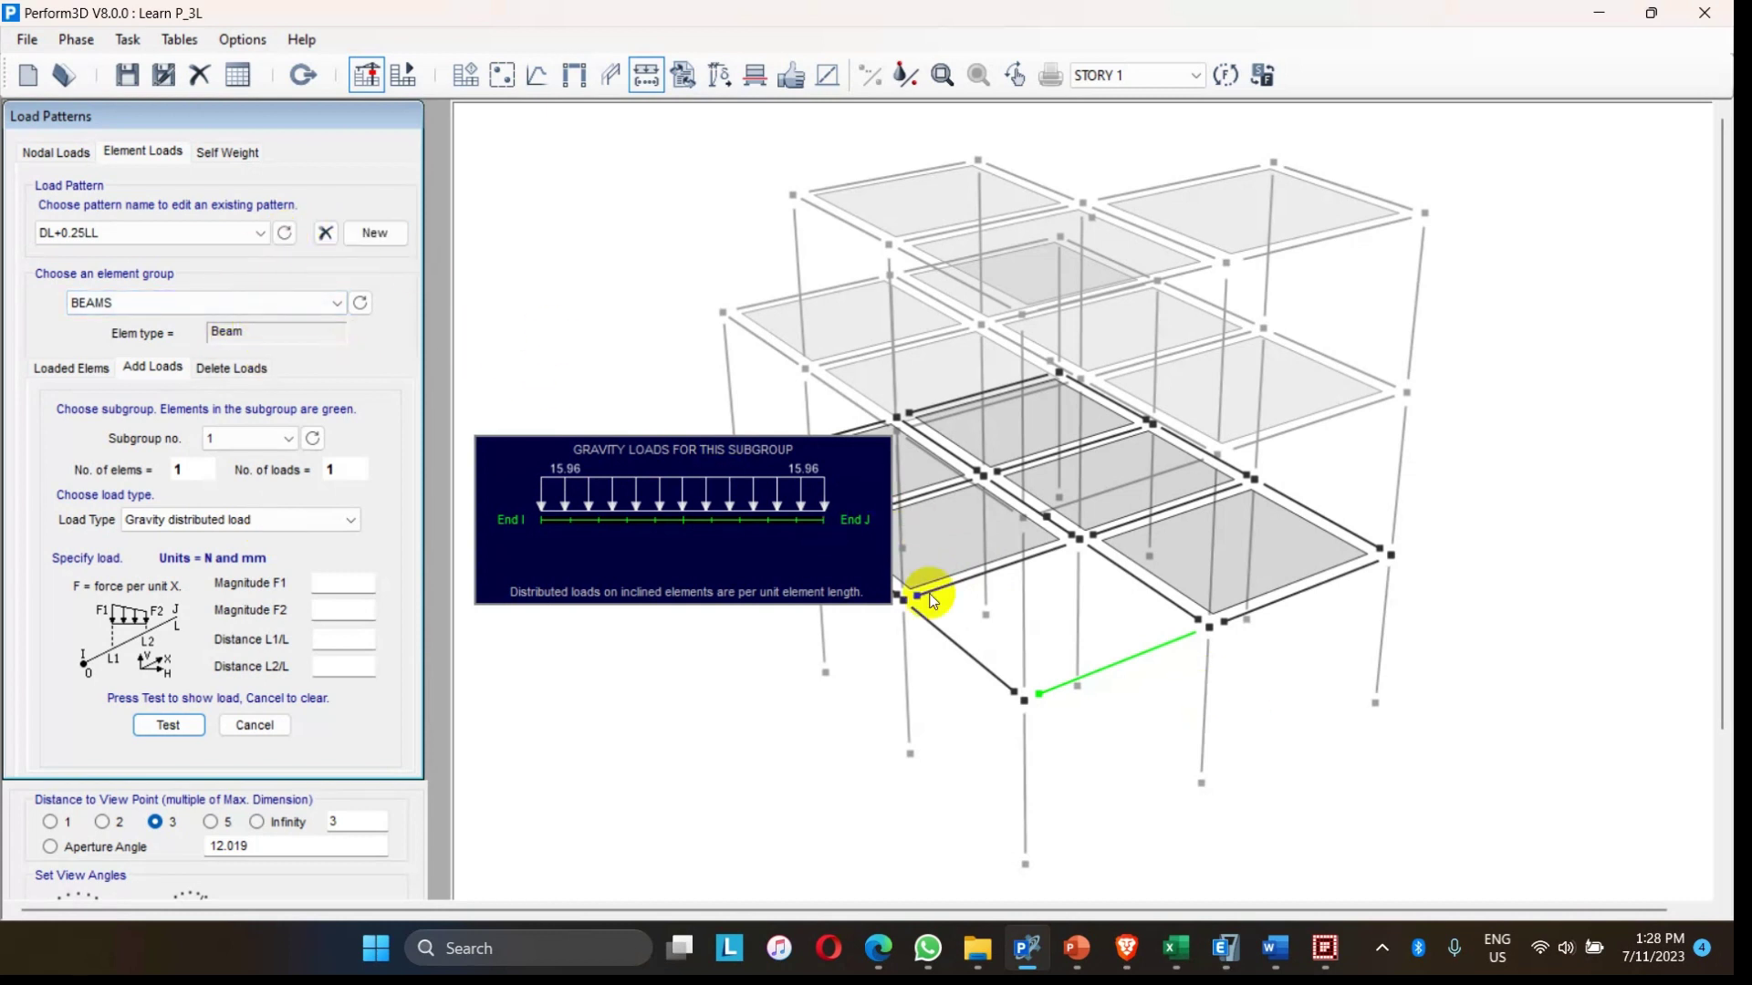
- Try adding the second front-right edge beam to subgroup 1, check that subgroup's load, and remove the beam again
{"action": "left_click", "coordinate": [67, 369]}
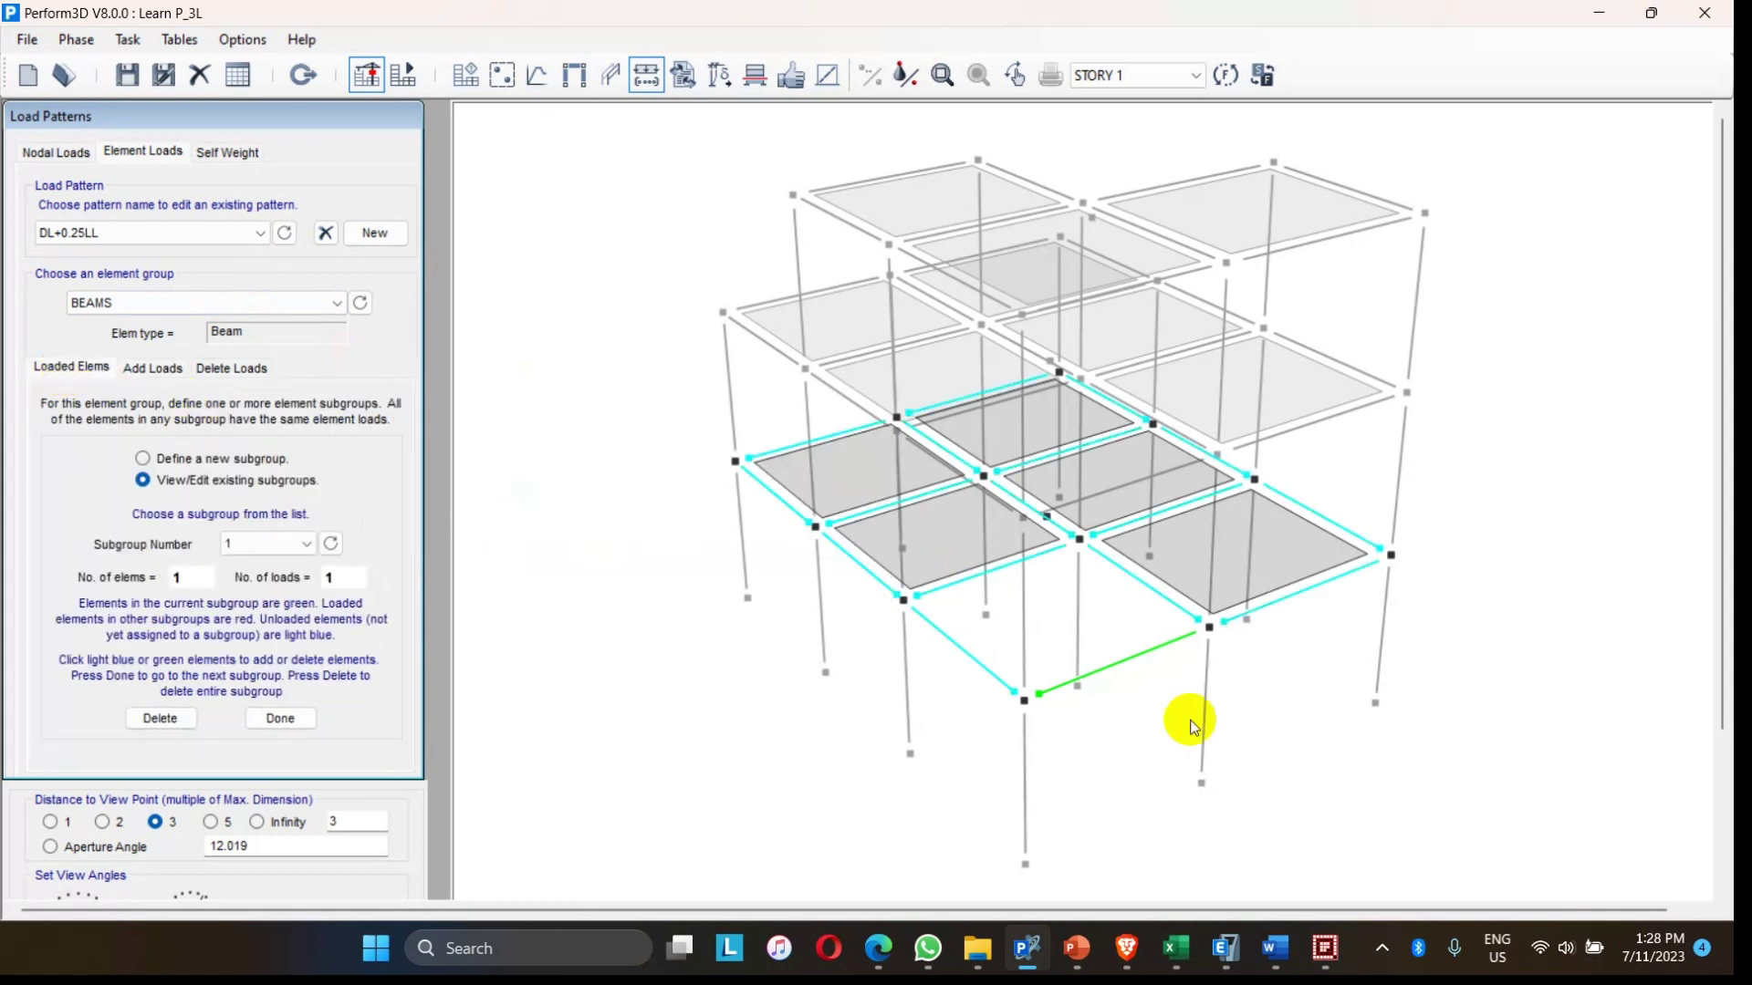
{"action": "left_click", "coordinate": [1305, 593]}
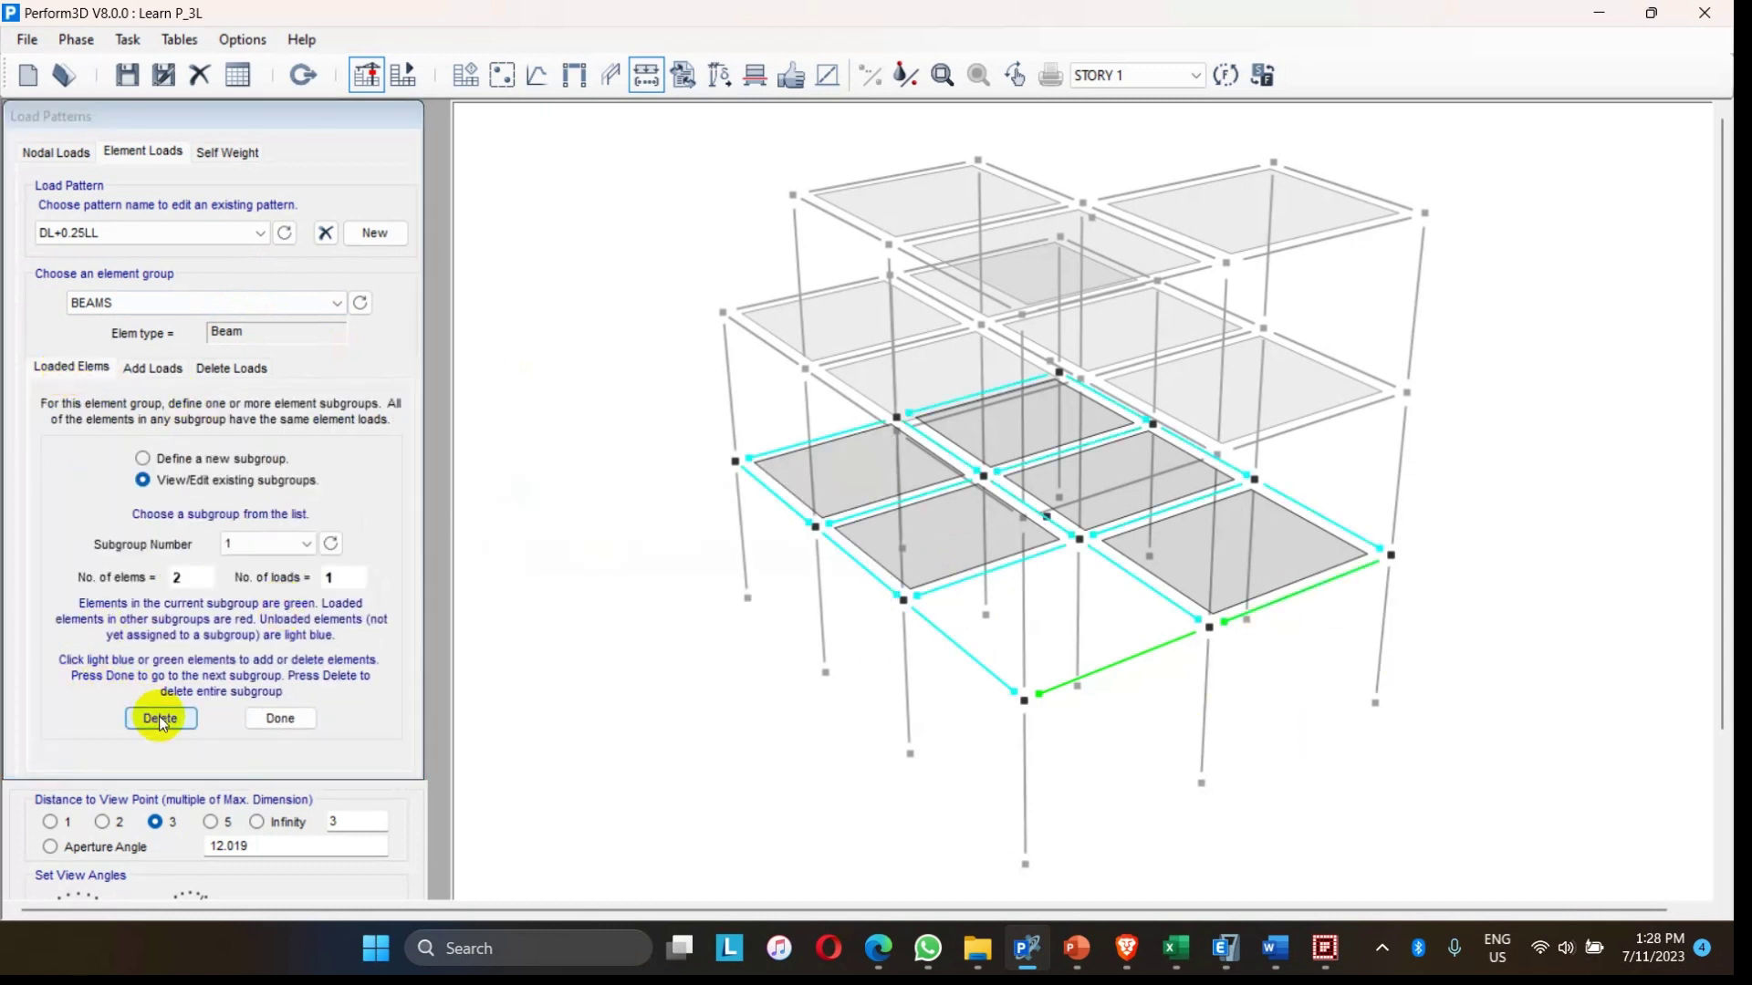
{"action": "left_click", "coordinate": [278, 719]}
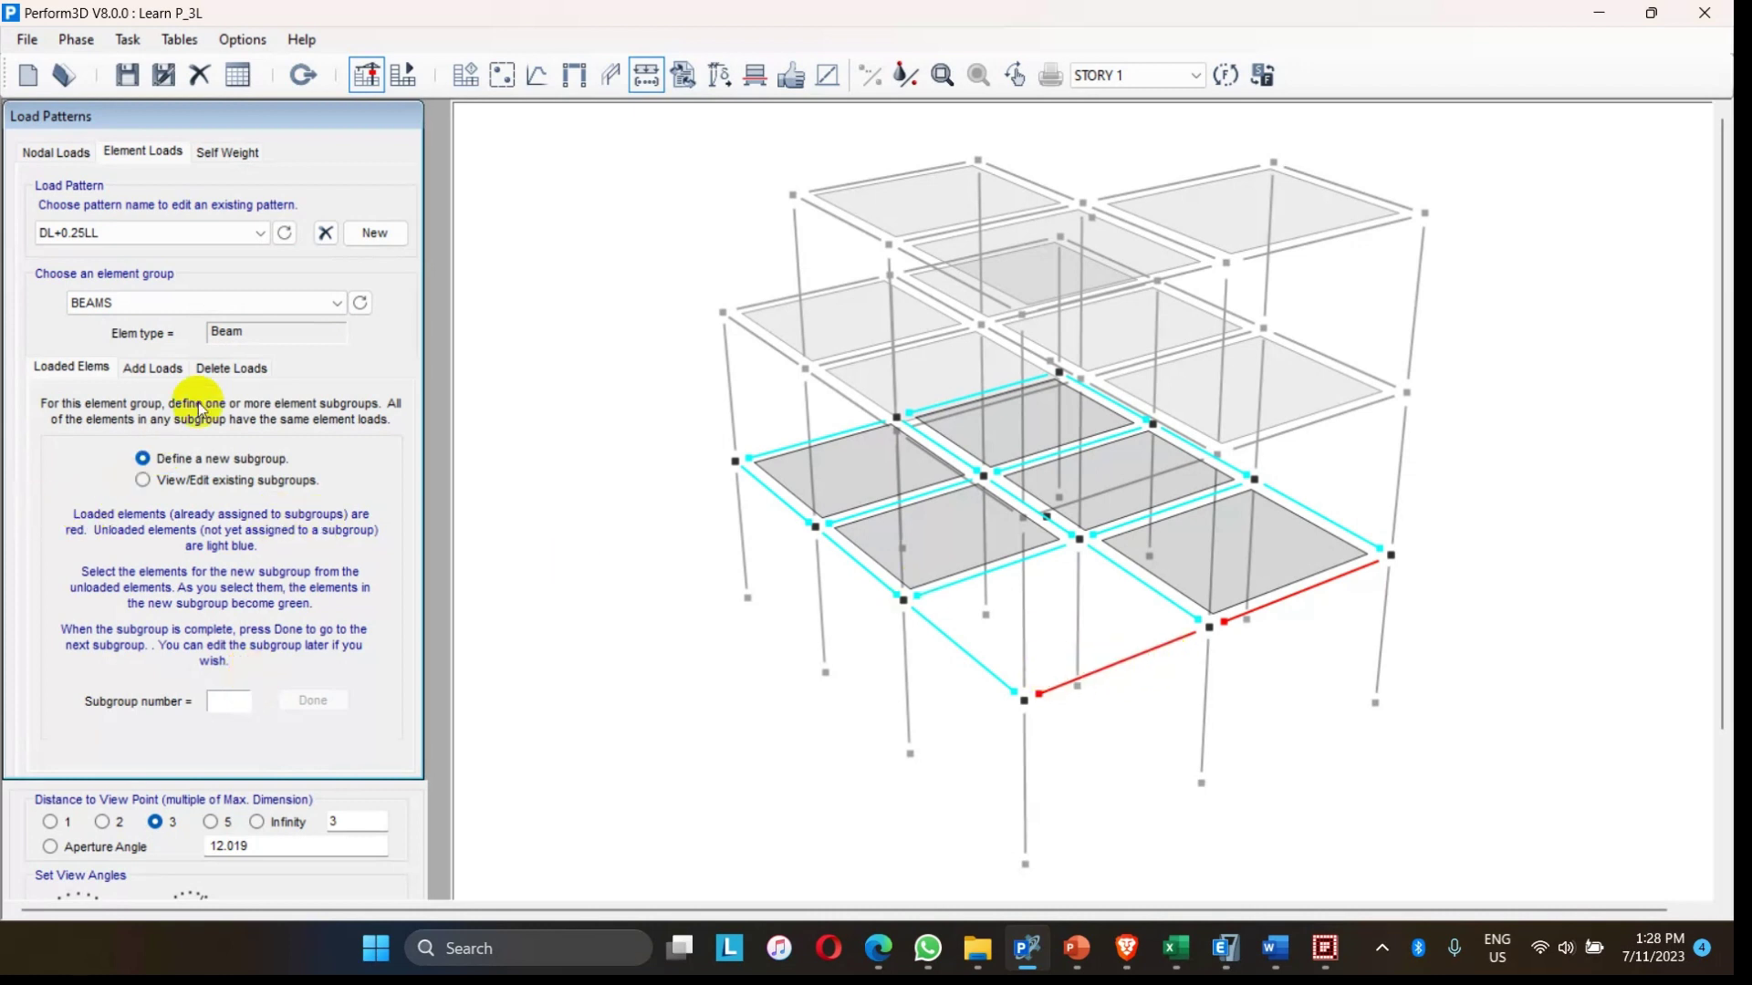
{"action": "left_click", "coordinate": [227, 369]}
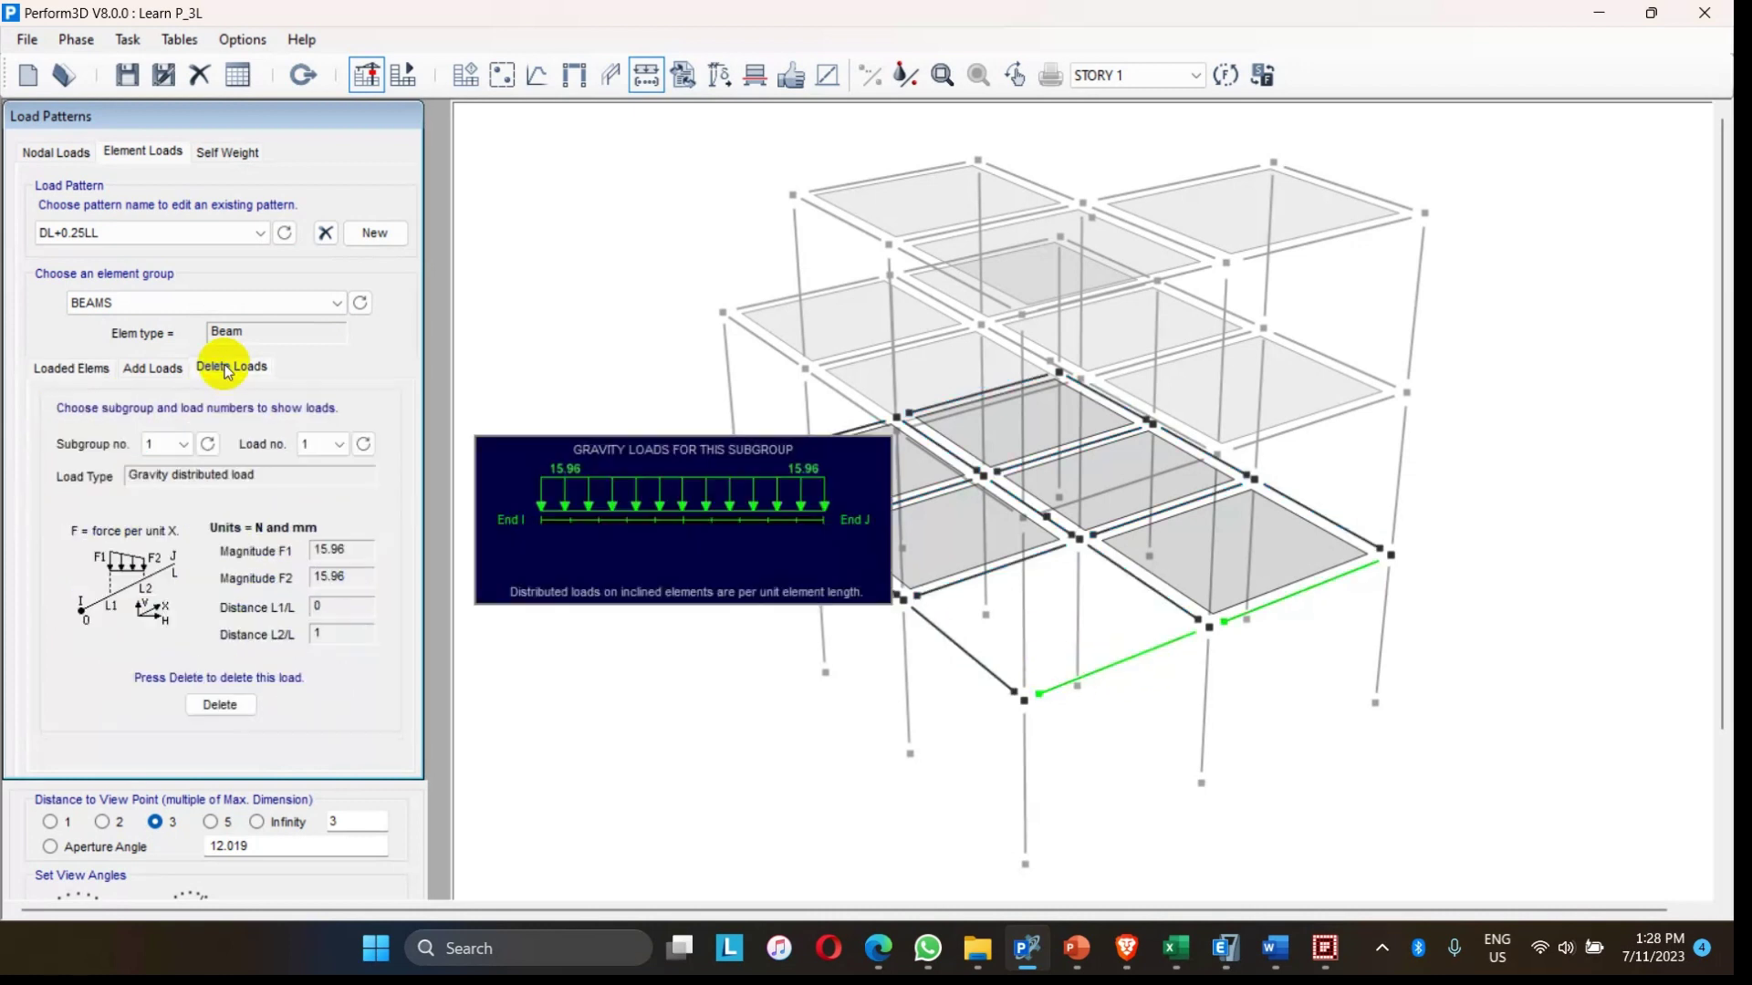
{"action": "left_click", "coordinate": [1267, 611]}
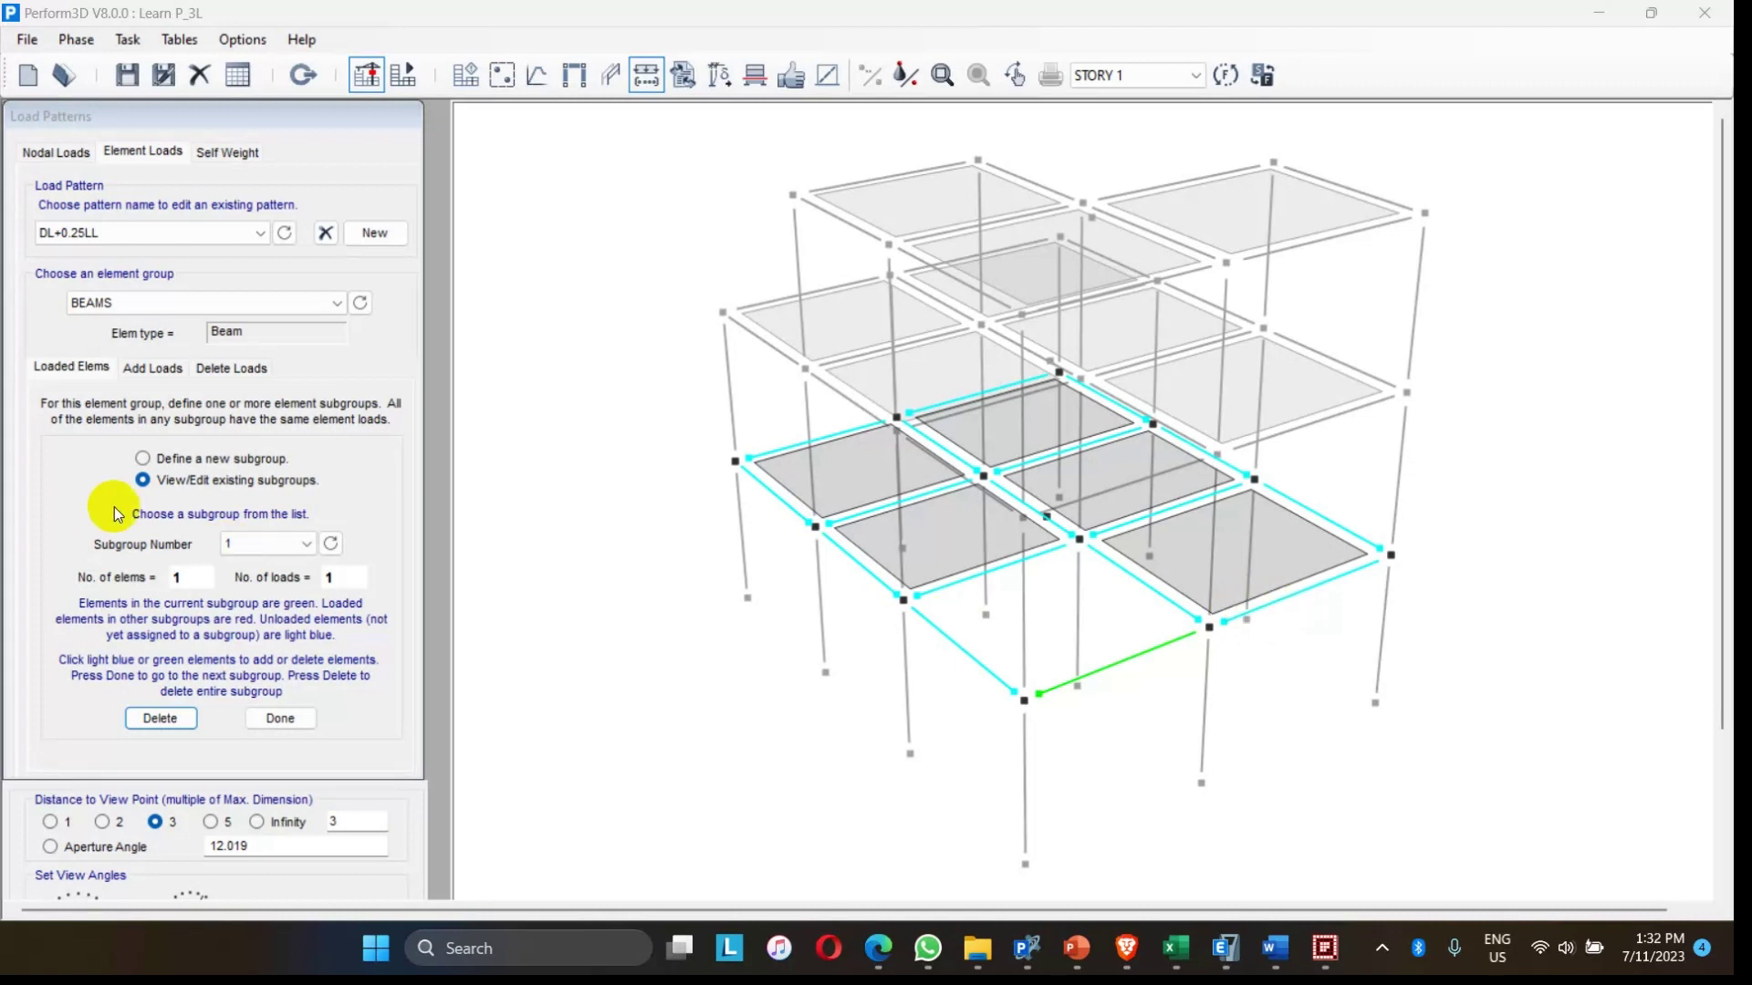
- Define the second front-right edge beam of STORY 1 as a separate new loaded subgroup, number 2
{"action": "left_click", "coordinate": [146, 461]}
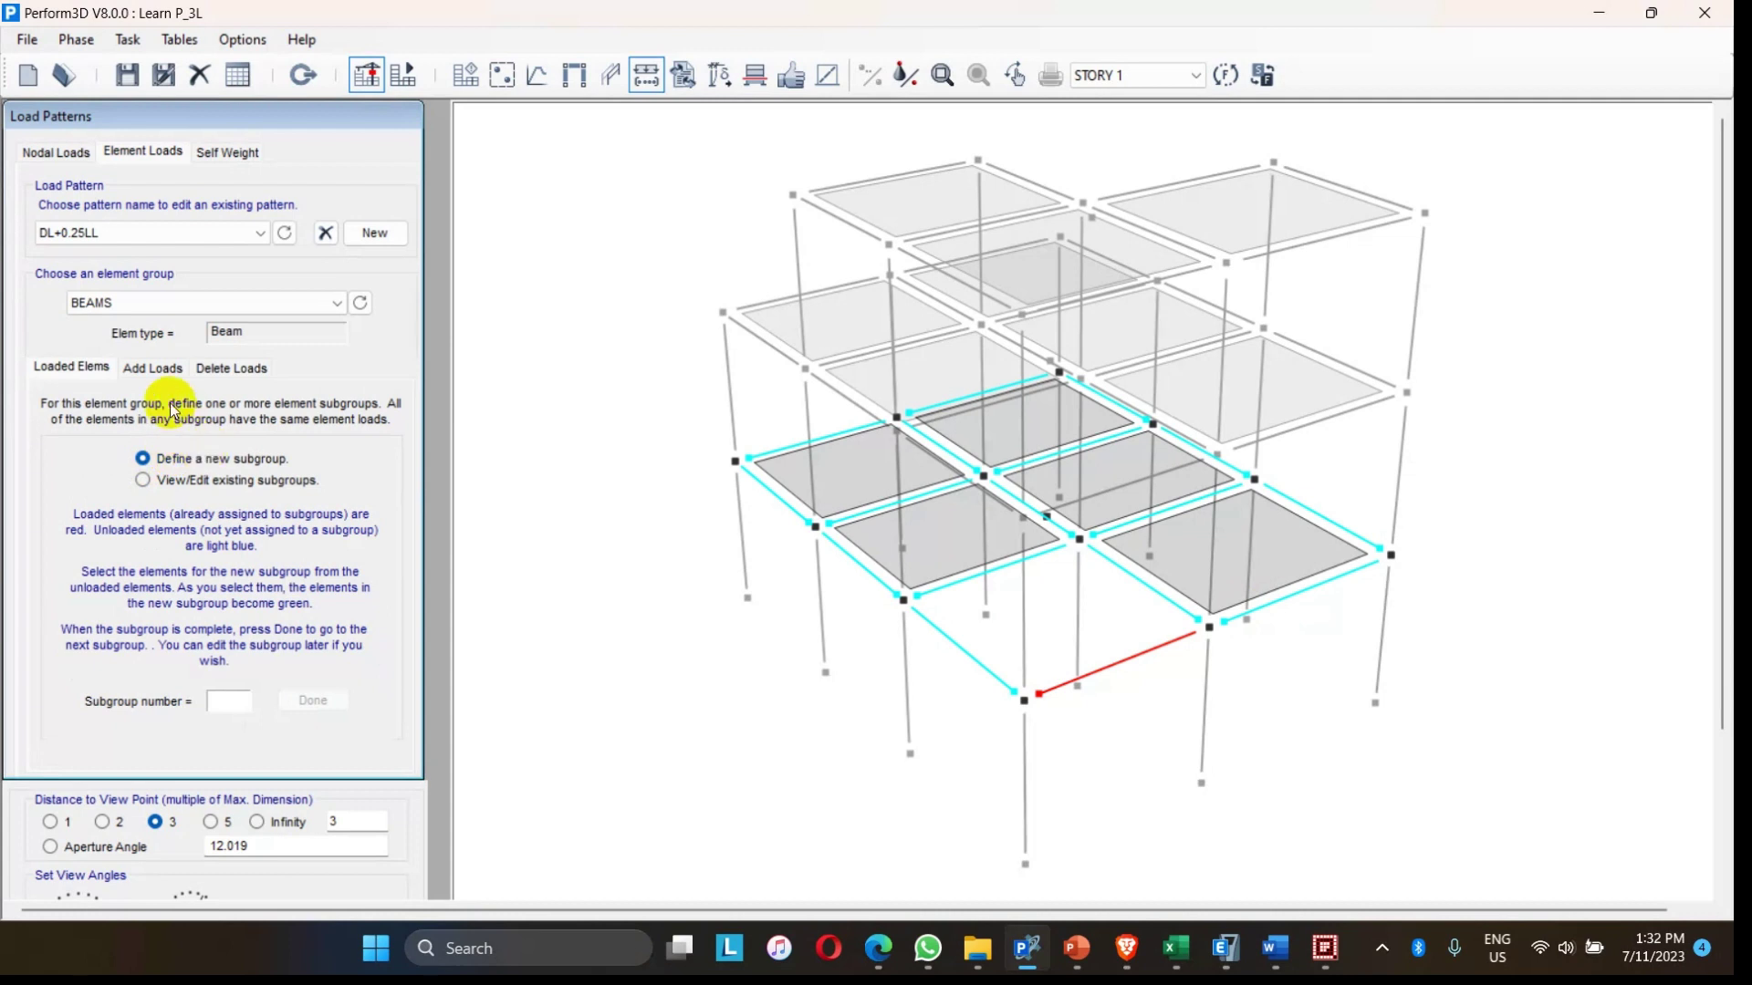
{"action": "left_click", "coordinate": [1117, 656]}
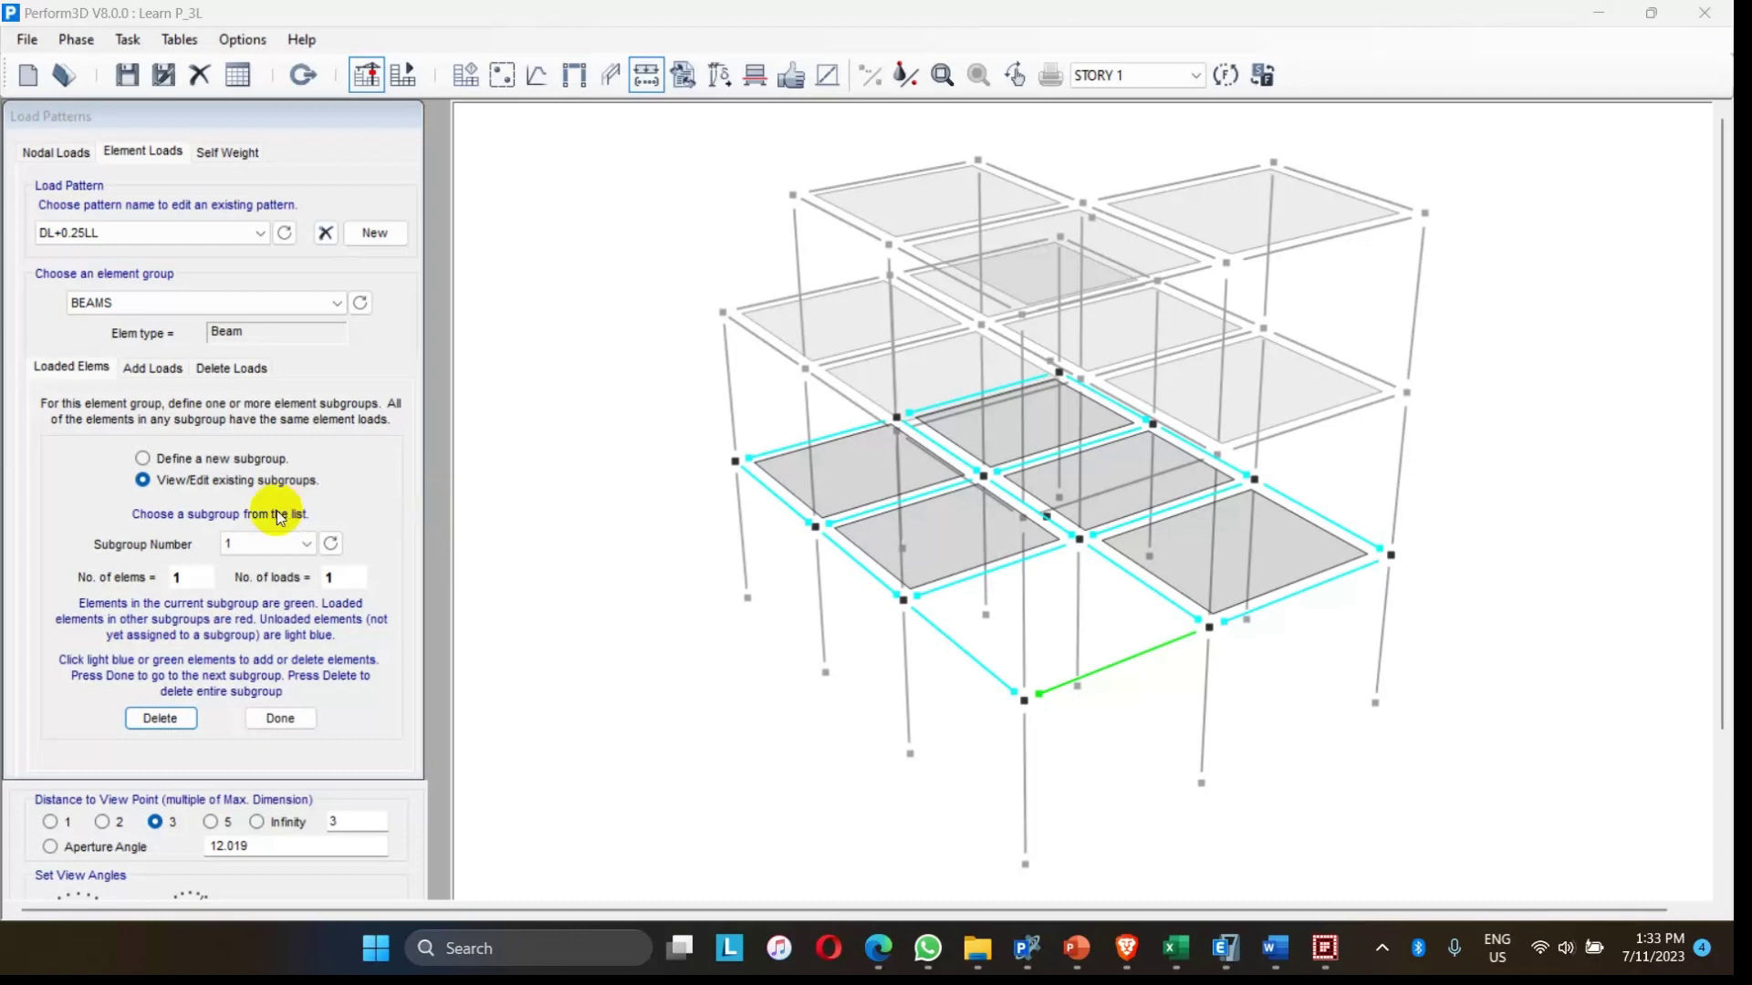
{"action": "left_click", "coordinate": [143, 459]}
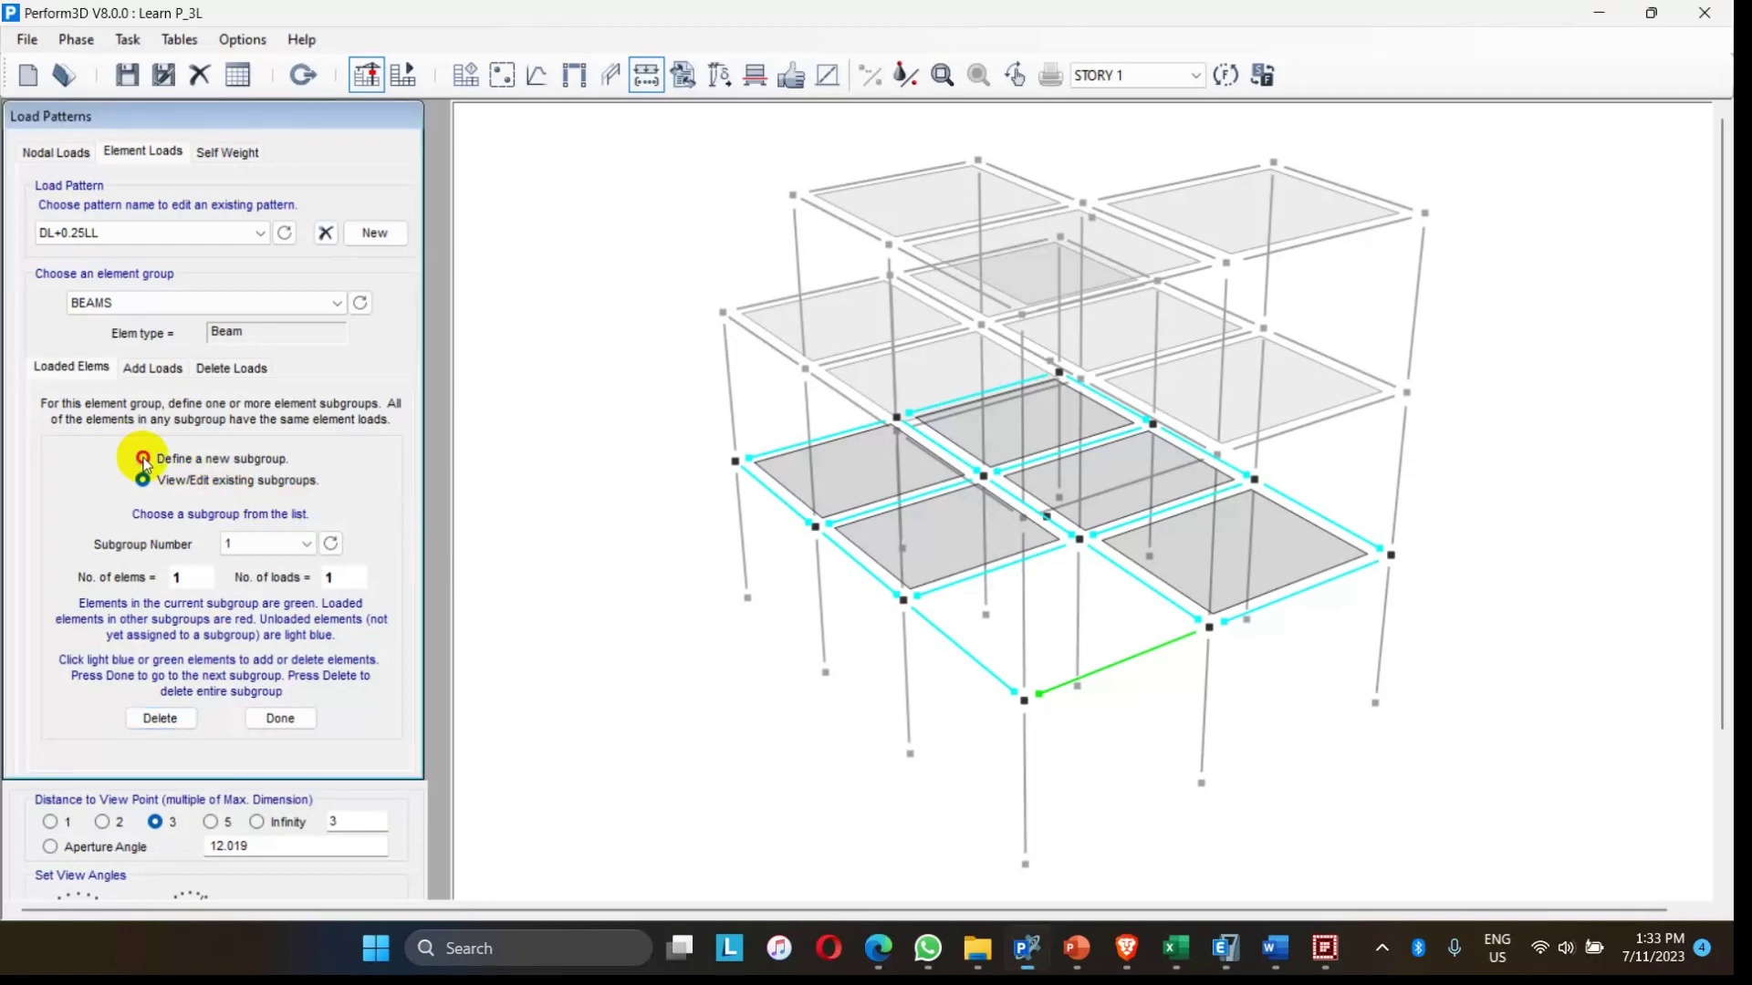
{"action": "left_click", "coordinate": [1289, 595]}
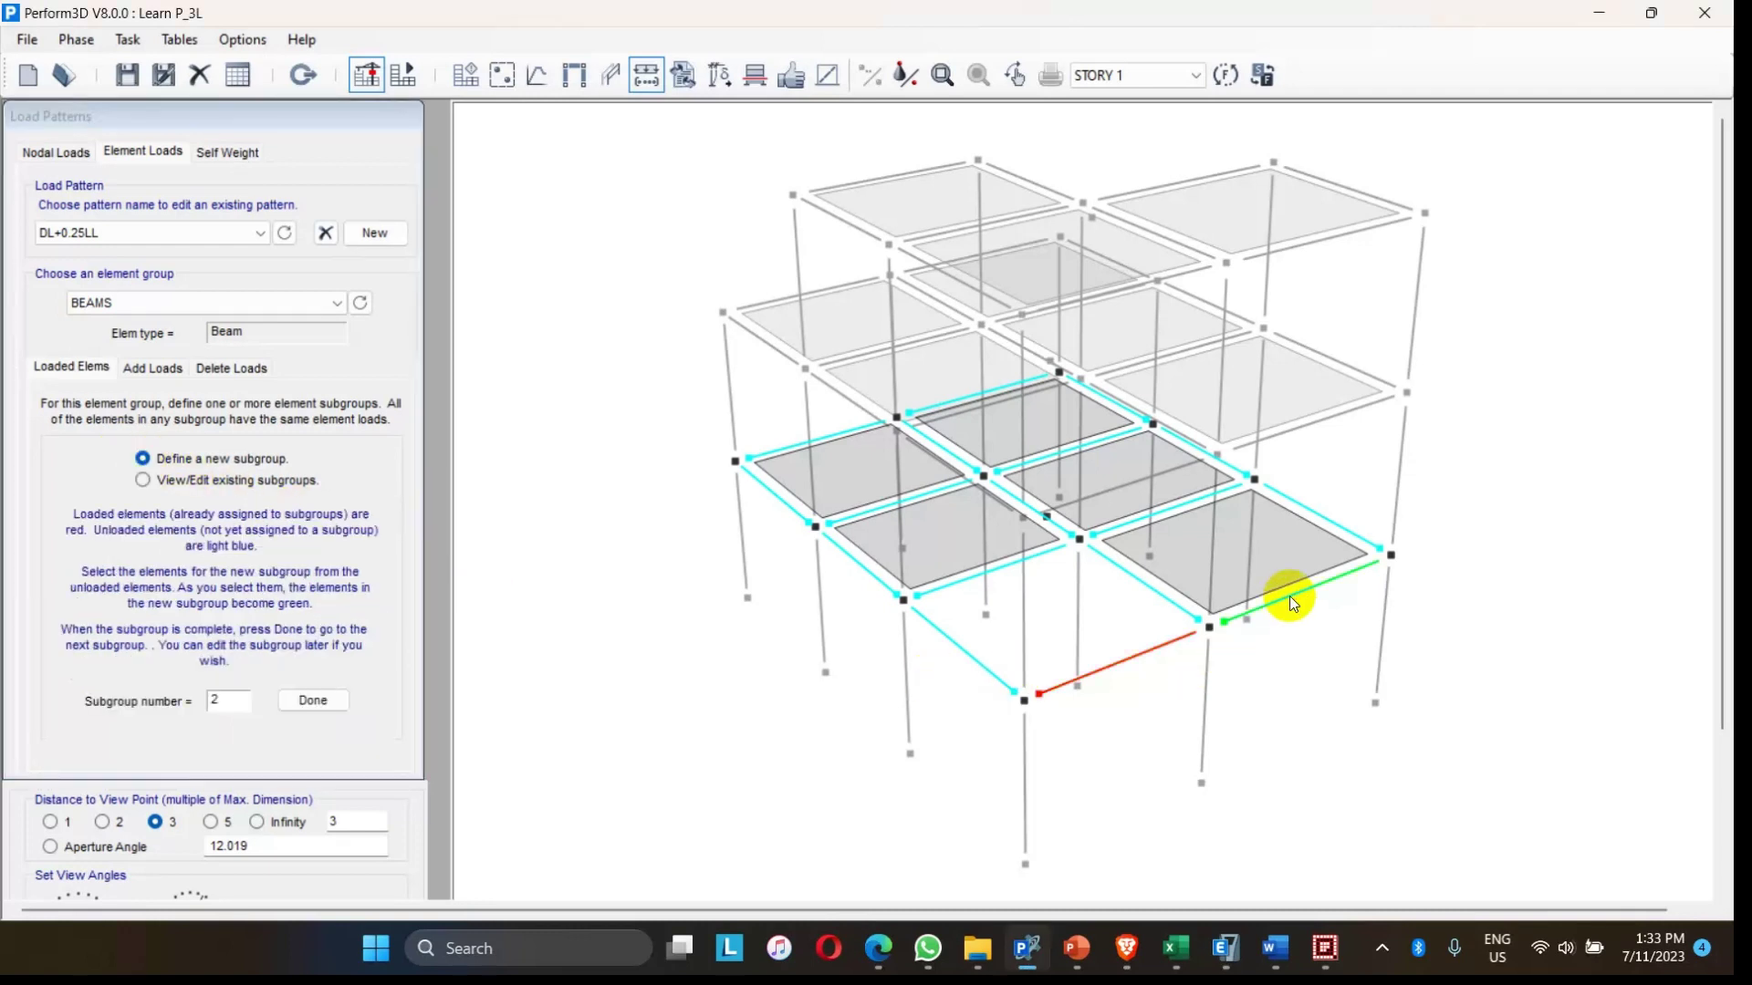
{"action": "left_click", "coordinate": [313, 701]}
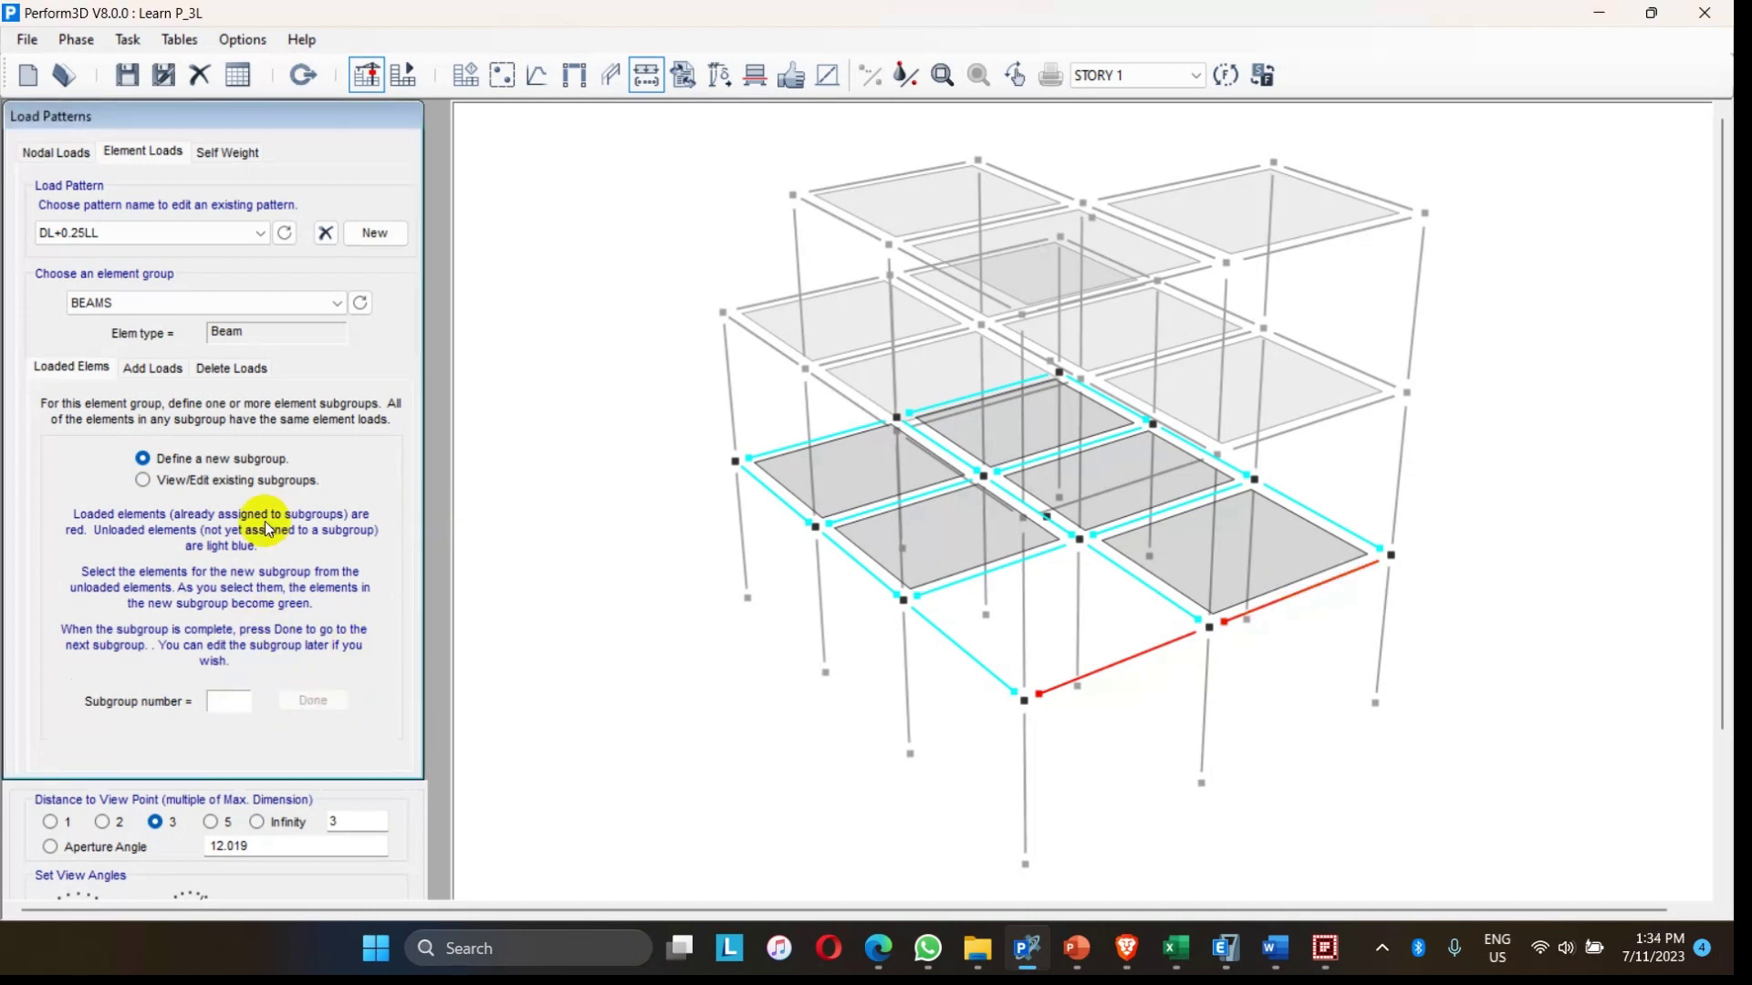
- Choose subgroup 2 for adding a gravity distributed load and look up the Grid Line 1/Grid B-C total load in the Excel sheet
{"action": "left_click", "coordinate": [134, 366]}
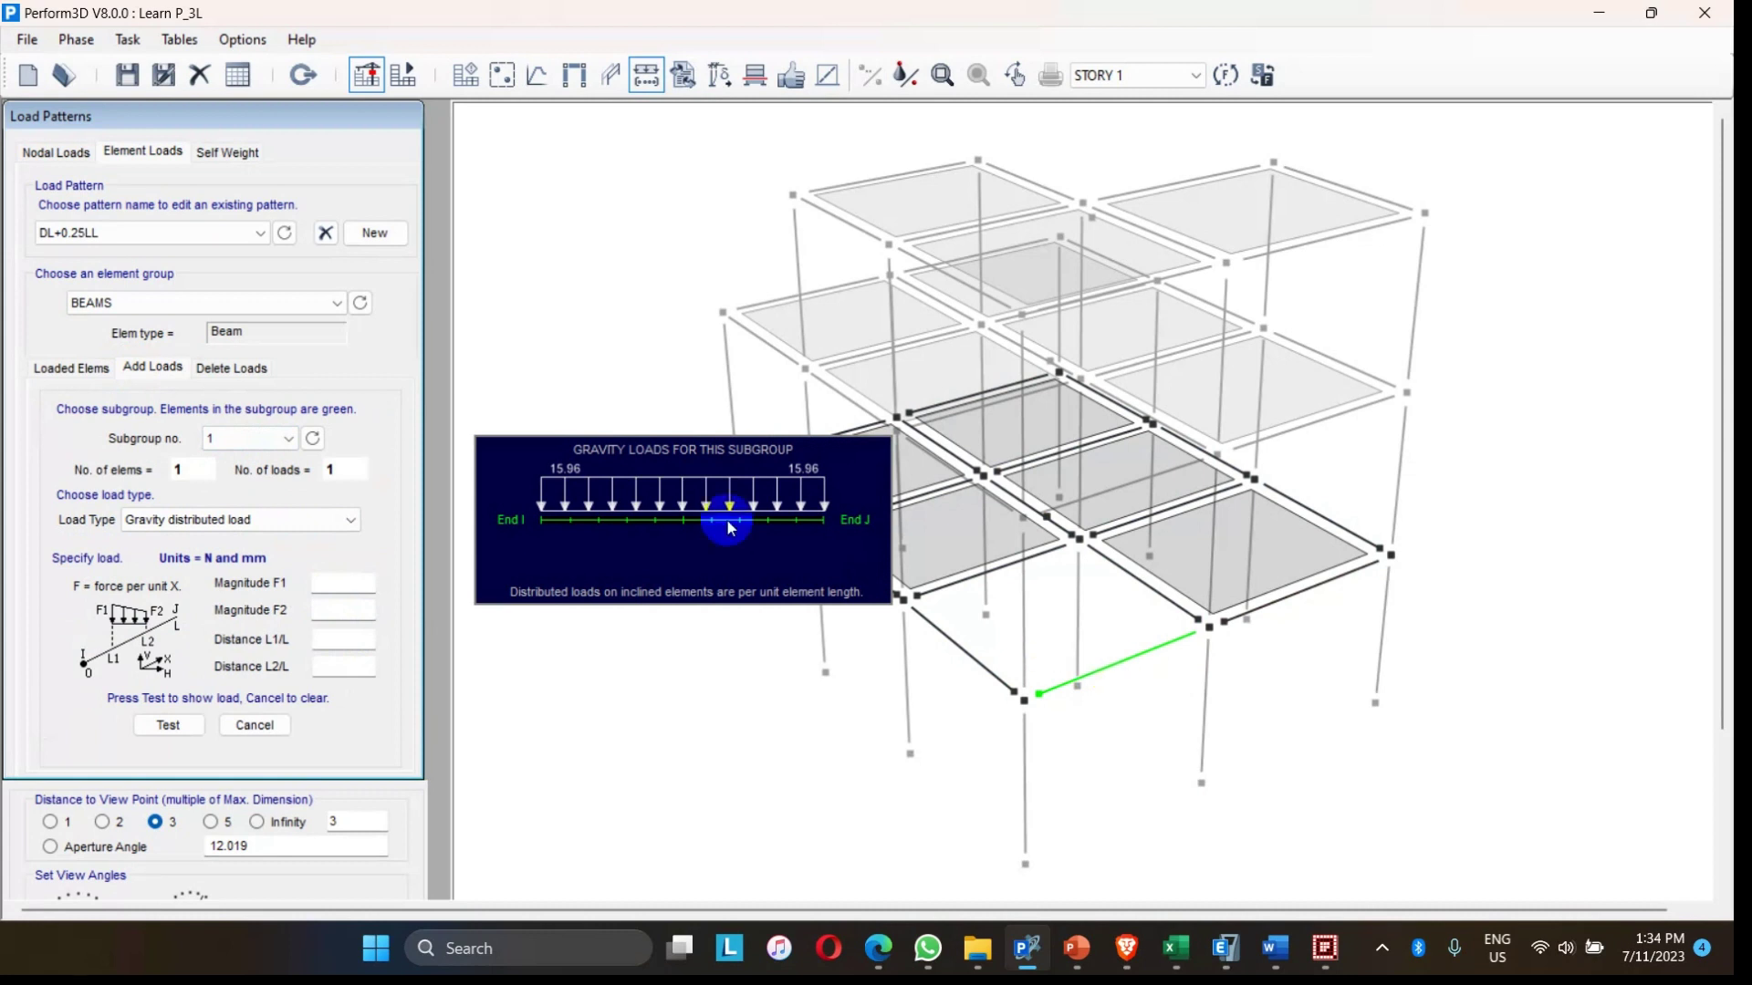
{"action": "left_click", "coordinate": [283, 439]}
{"action": "left_click", "coordinate": [246, 470]}
{"action": "left_click", "coordinate": [1223, 619]}
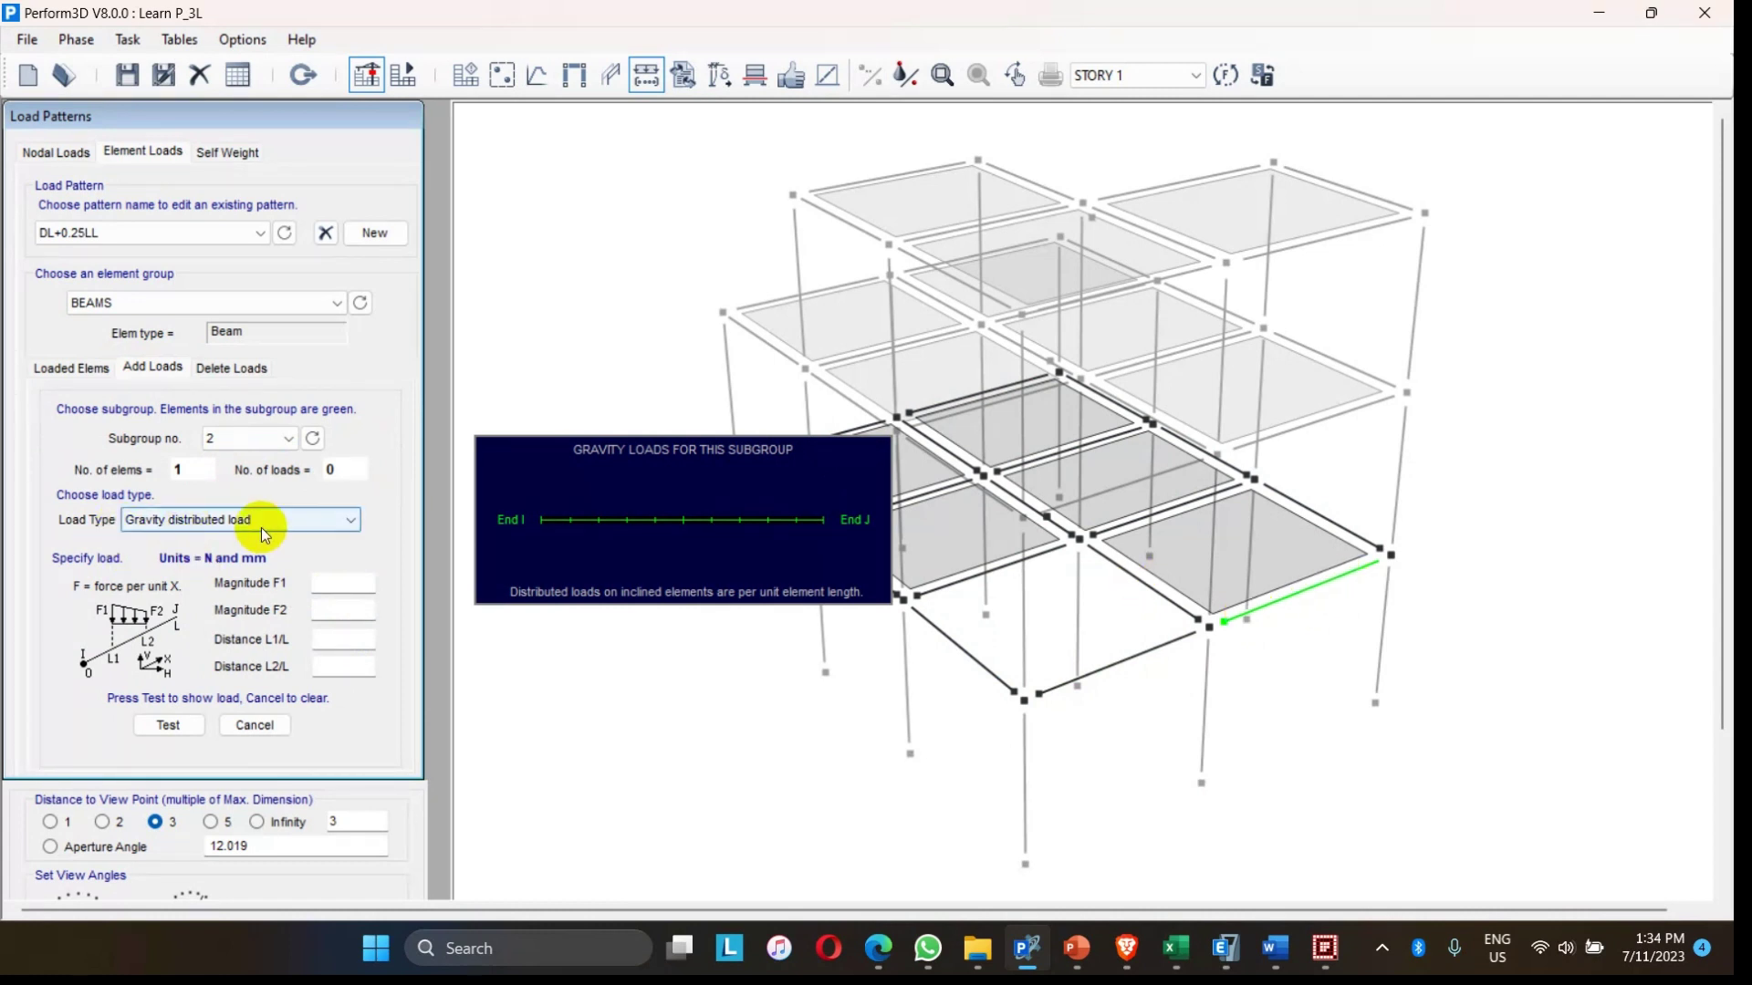
{"action": "left_click", "coordinate": [344, 584]}
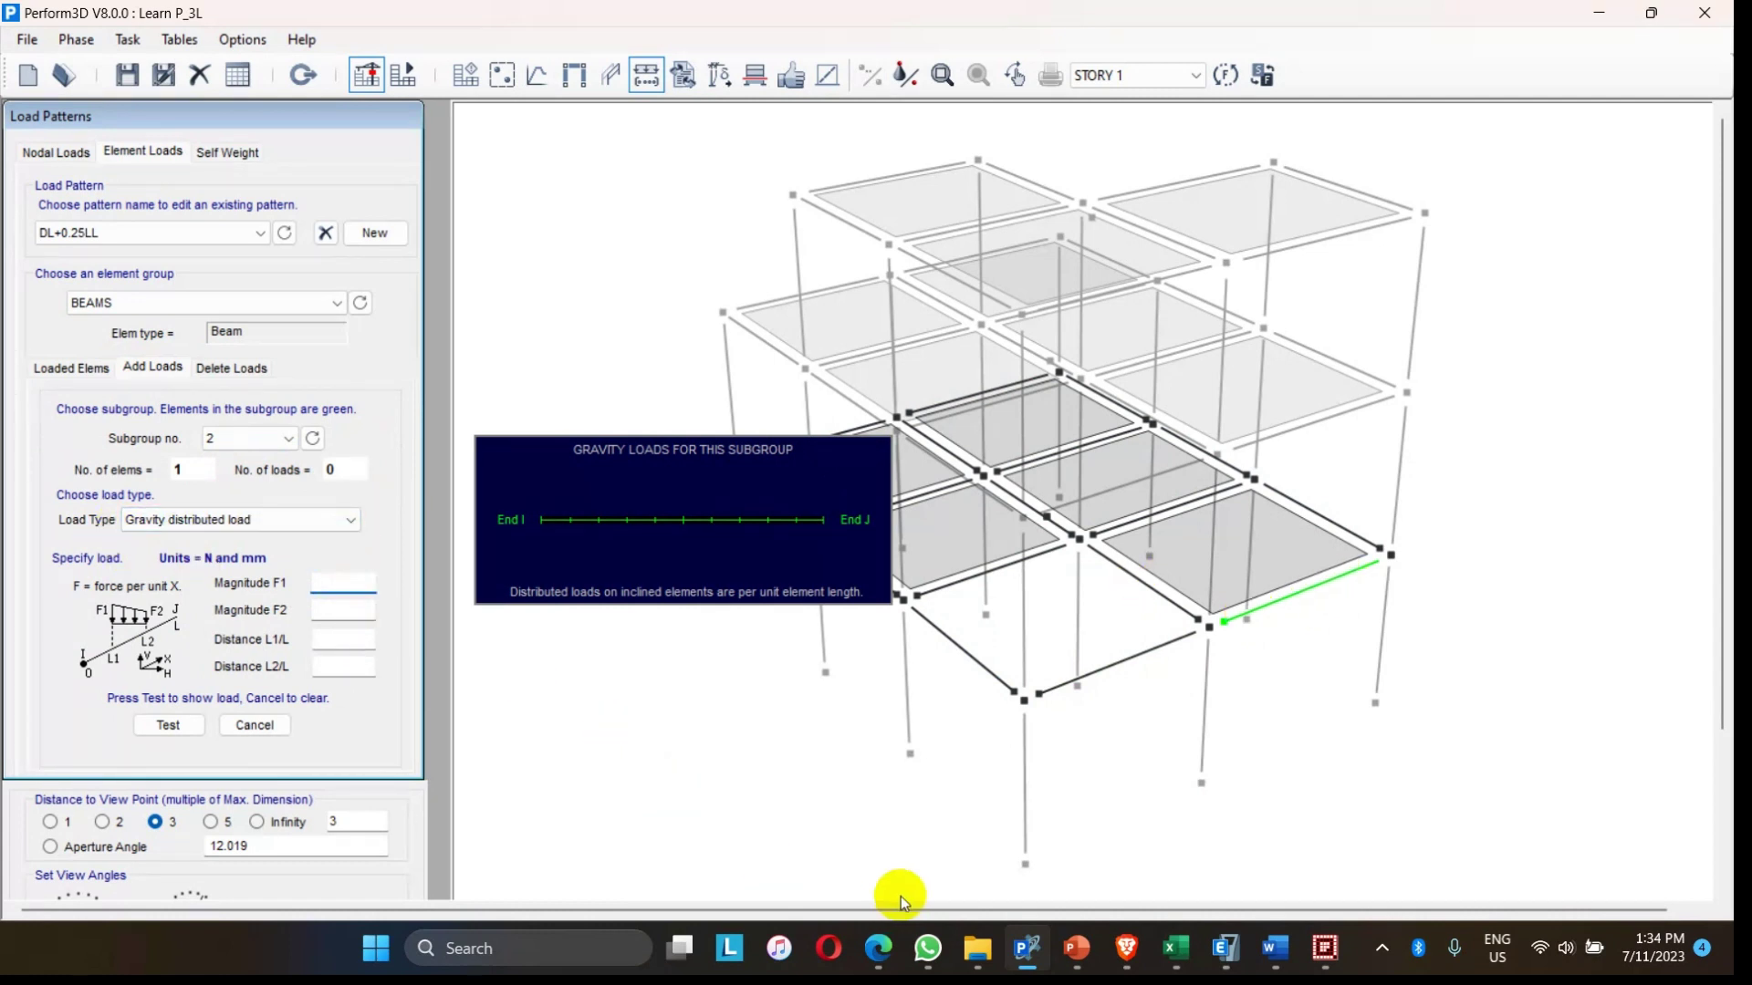
{"action": "left_click", "coordinate": [1175, 948]}
{"action": "left_click", "coordinate": [1180, 953]}
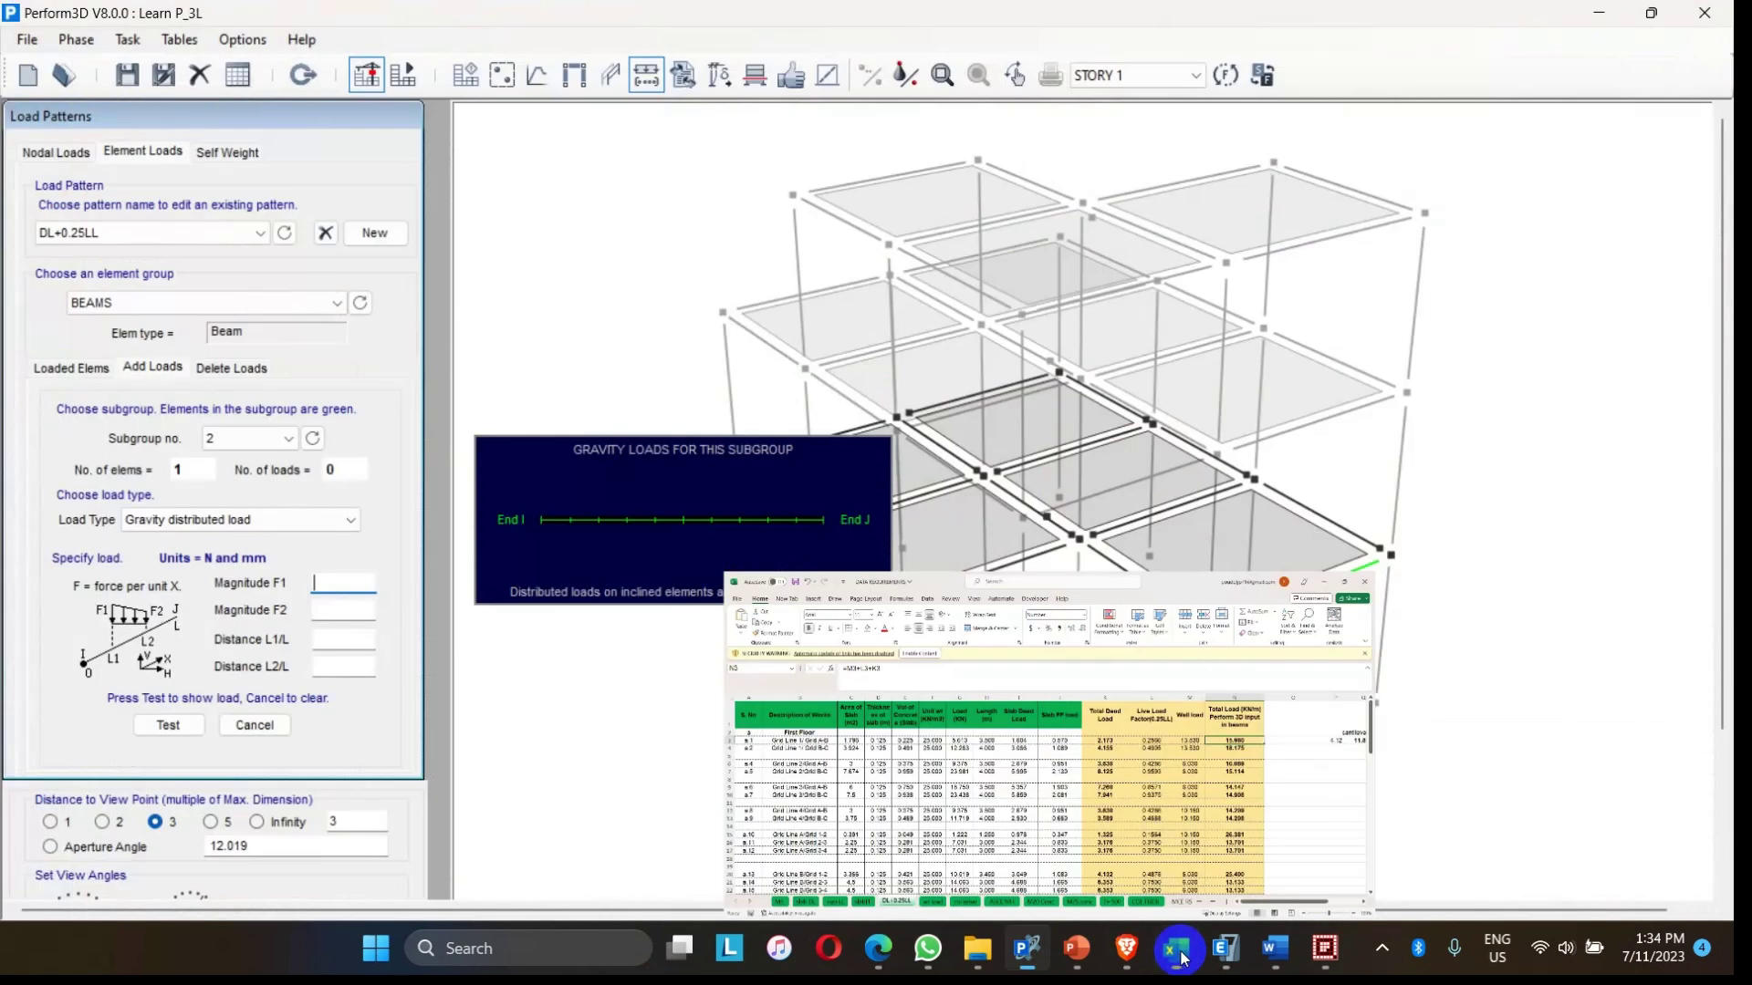
- Set both load magnitudes, F1 and F2, of subgroup 2 to 18.175 N/mm
{"action": "left_click", "coordinate": [333, 582]}
{"action": "type", "text": "18."}
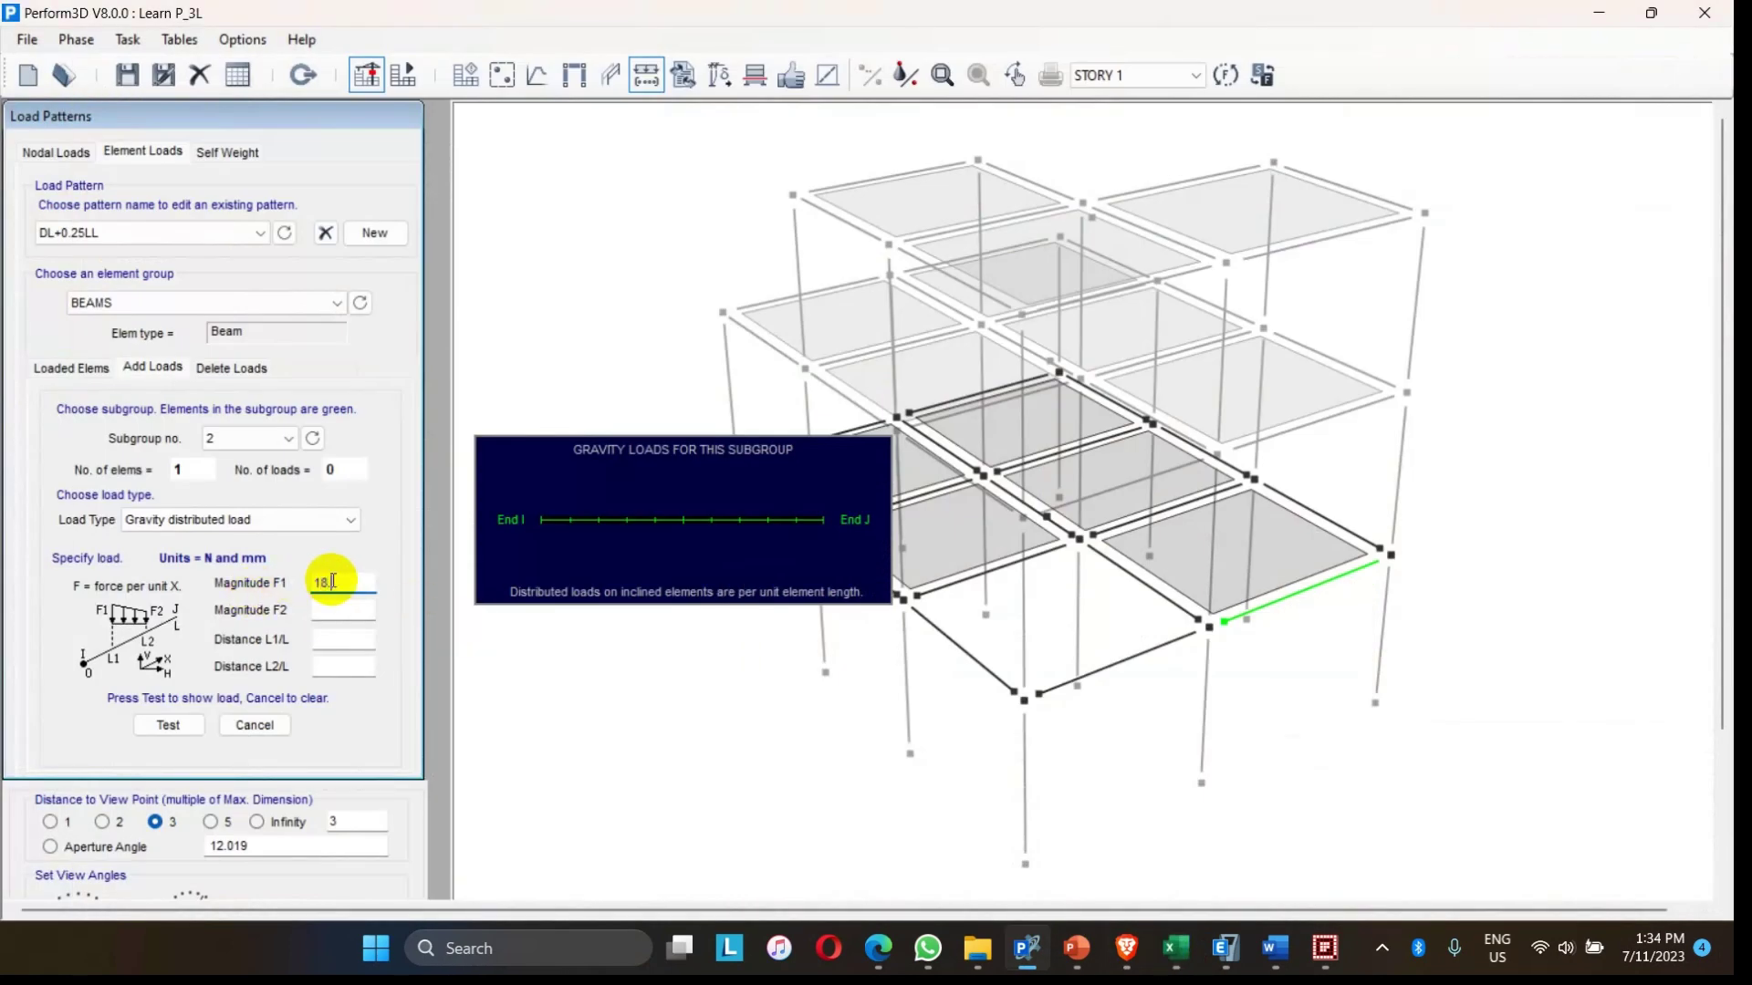
{"action": "type", "text": "175"}
{"action": "left_click", "coordinate": [339, 609]}
{"action": "type", "text": "18"}
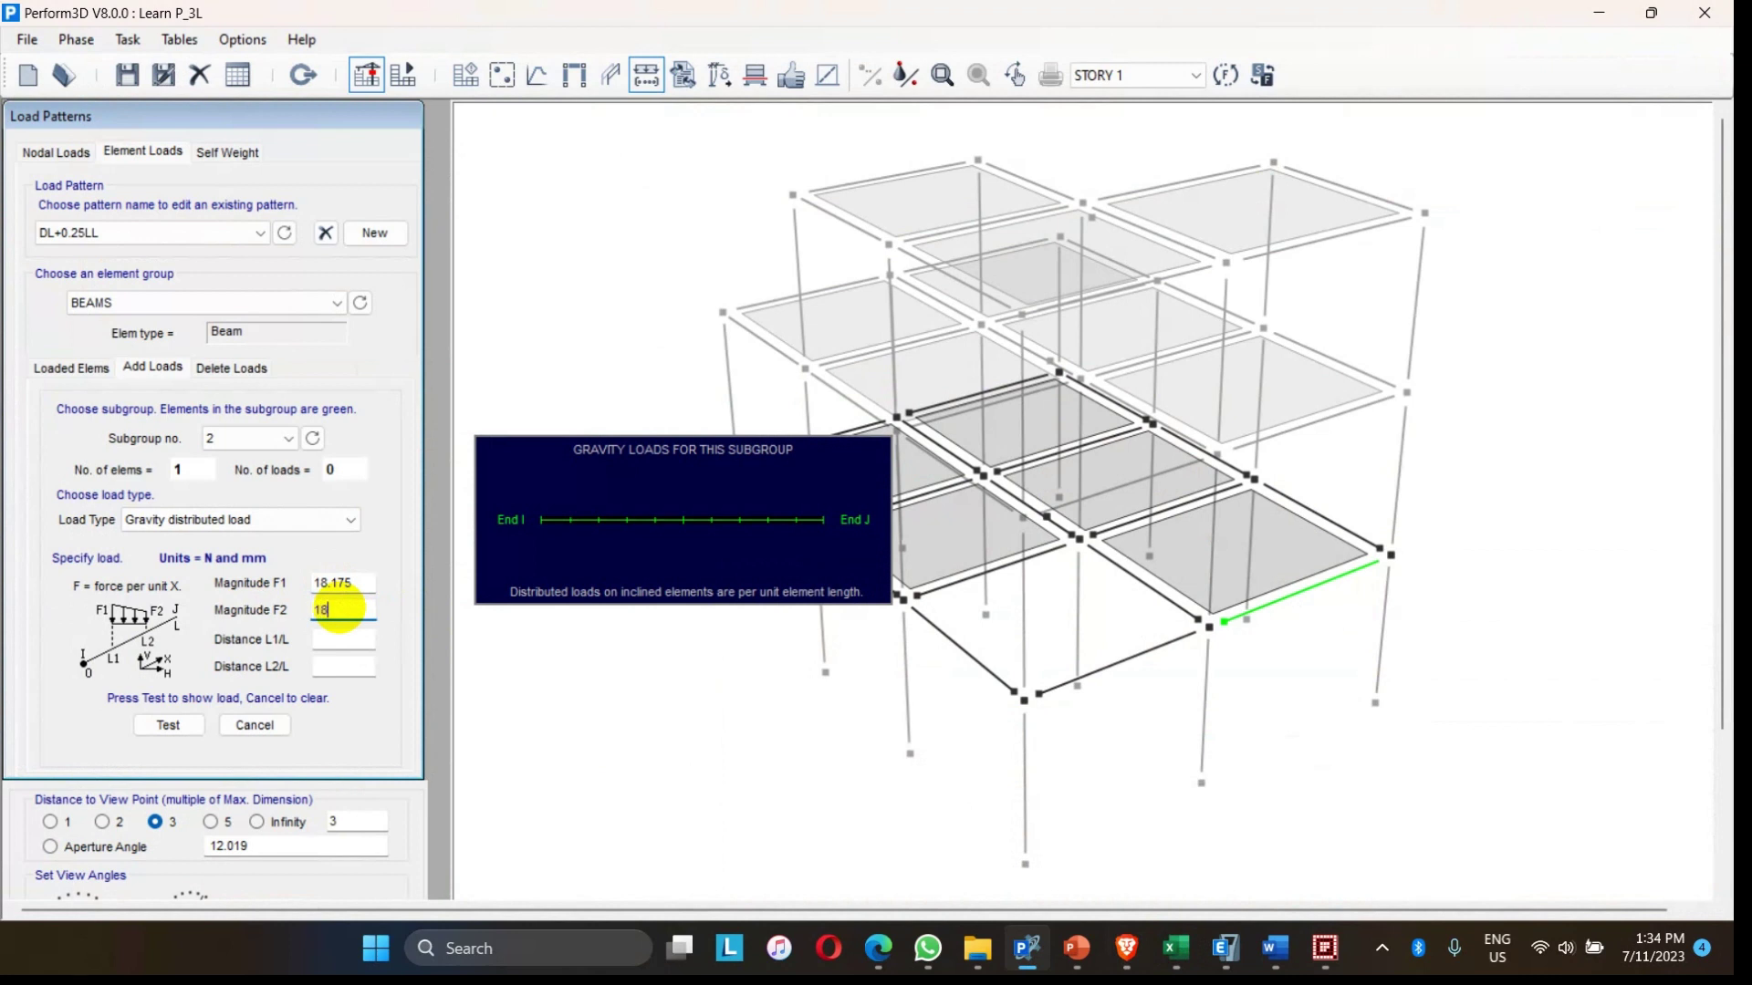
{"action": "type", "text": ".175"}
- Set subgroup 2's load distances to L1/L 0 and L2/L 1, then test and accept the load
{"action": "left_click", "coordinate": [342, 638]}
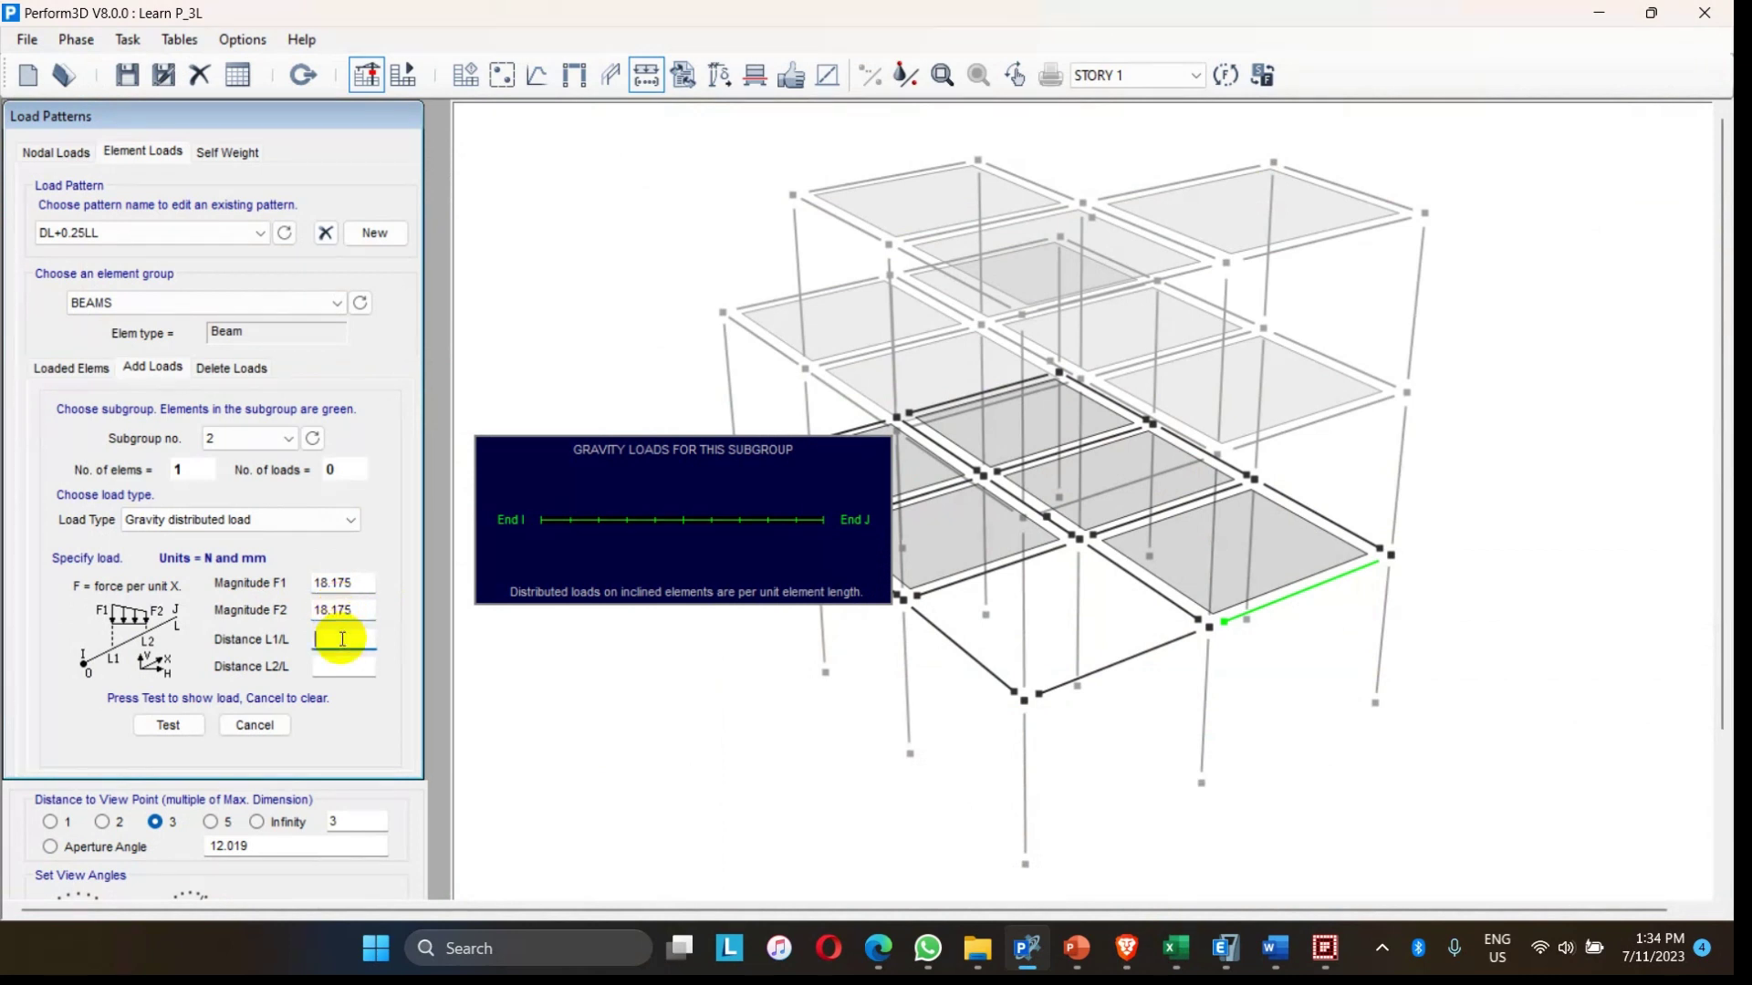
{"action": "type", "text": "0"}
{"action": "left_click", "coordinate": [340, 666]}
{"action": "type", "text": "1"}
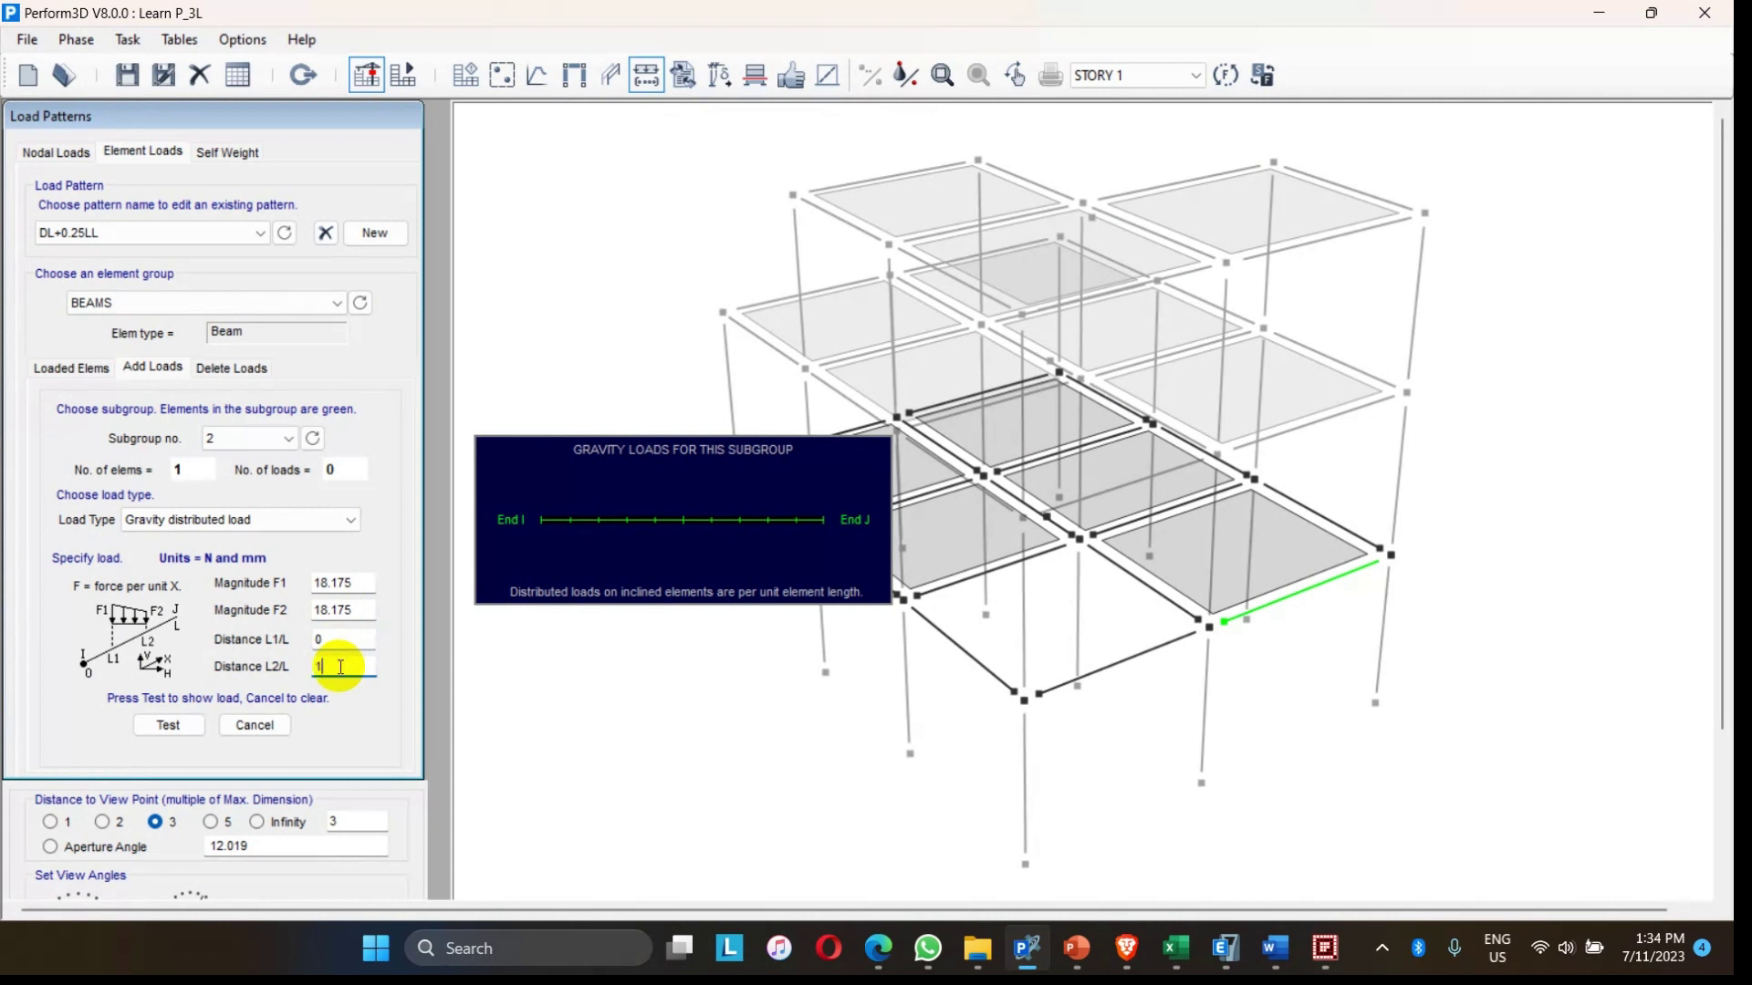
{"action": "left_click", "coordinate": [189, 725]}
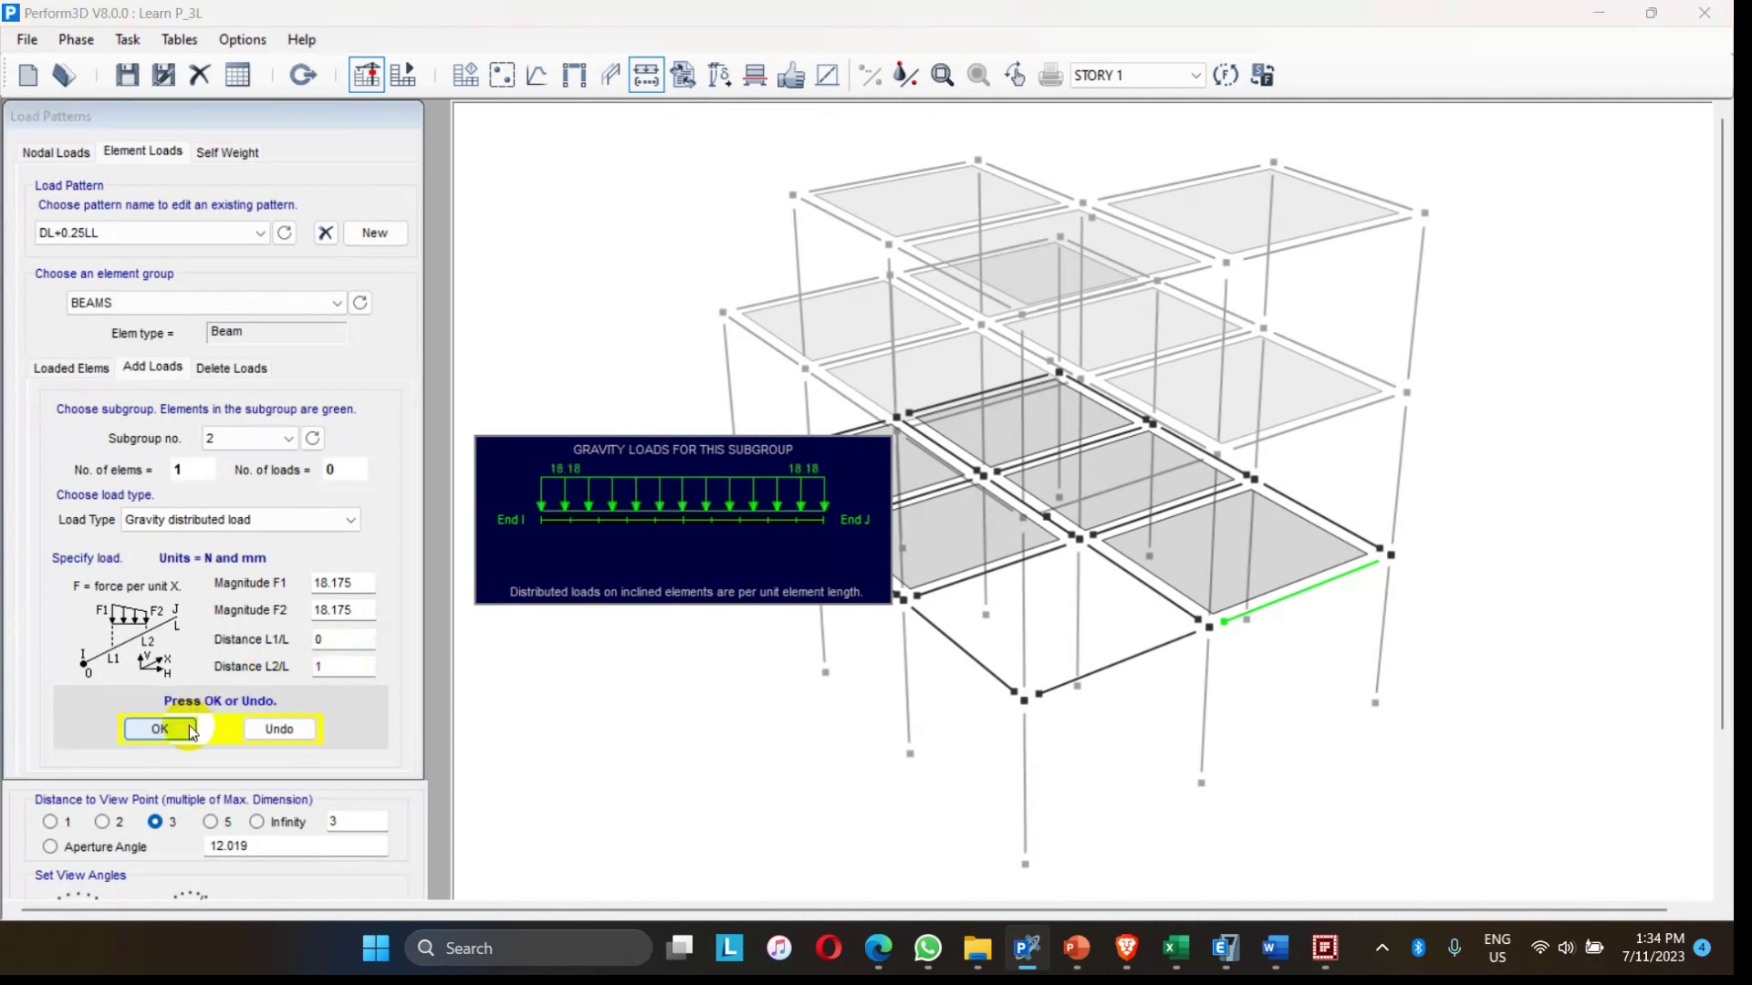
{"action": "left_click", "coordinate": [189, 725]}
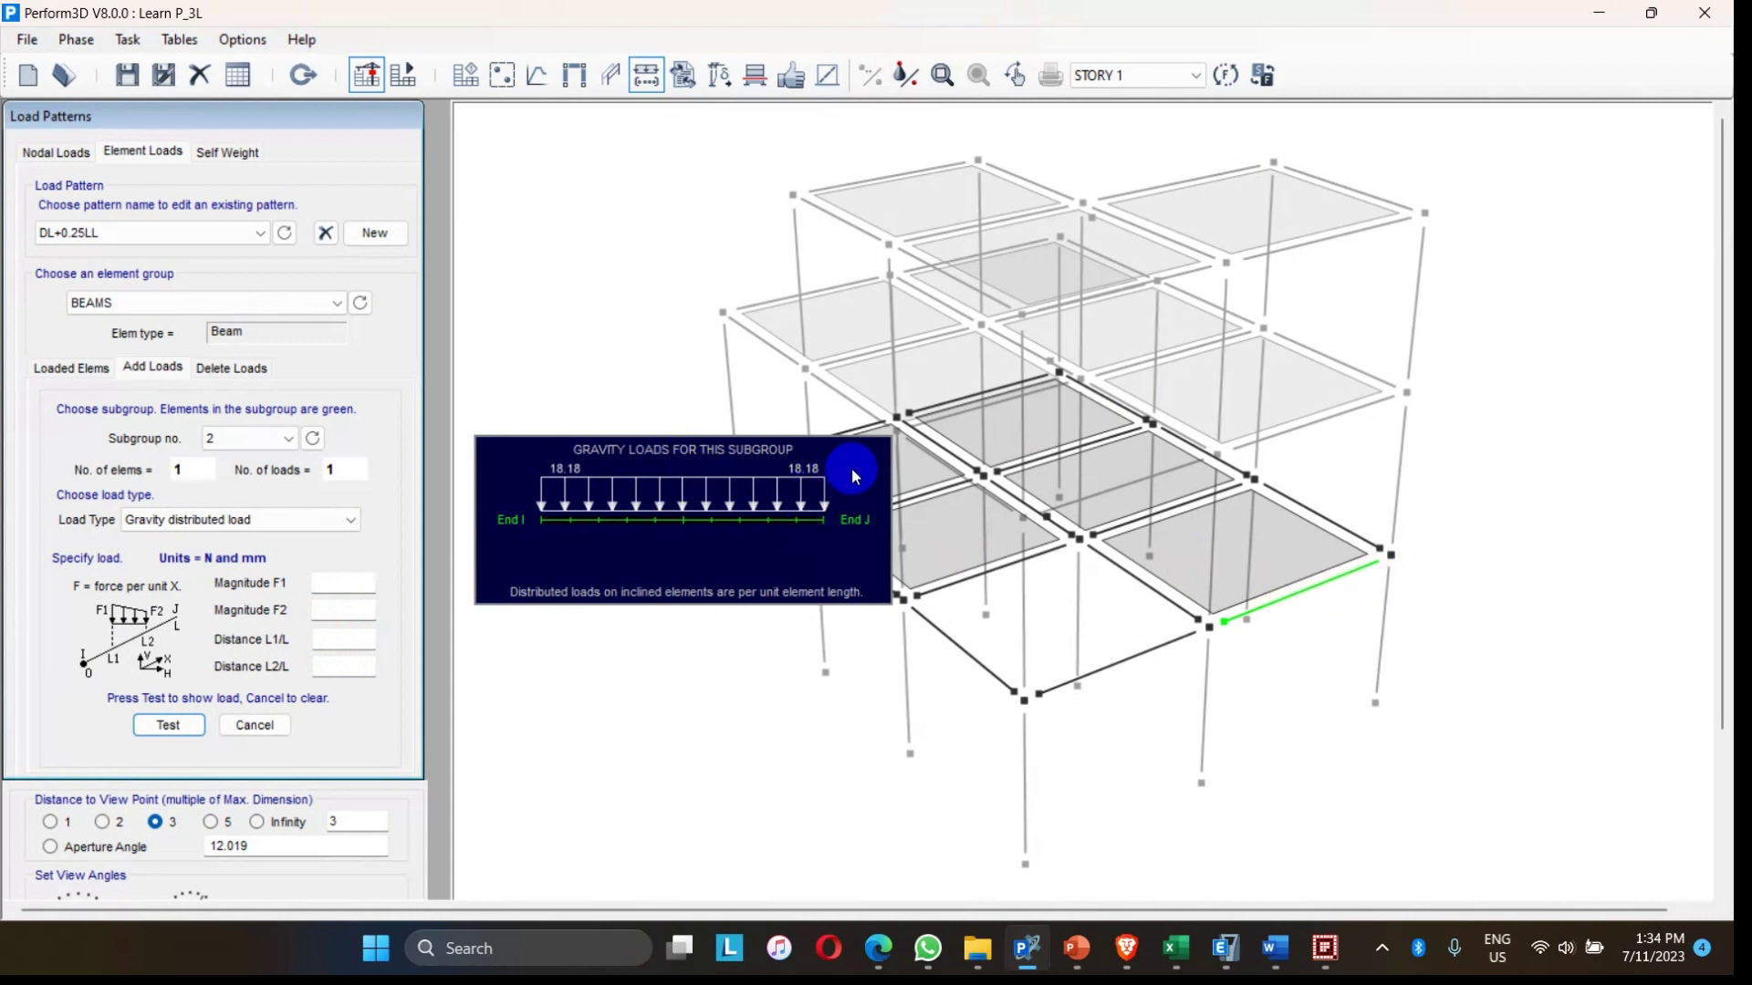
- Define the STORY 1 beam parallel to and one bay behind the subgroup 1 beam as new loaded subgroup 3
{"action": "left_click", "coordinate": [70, 374]}
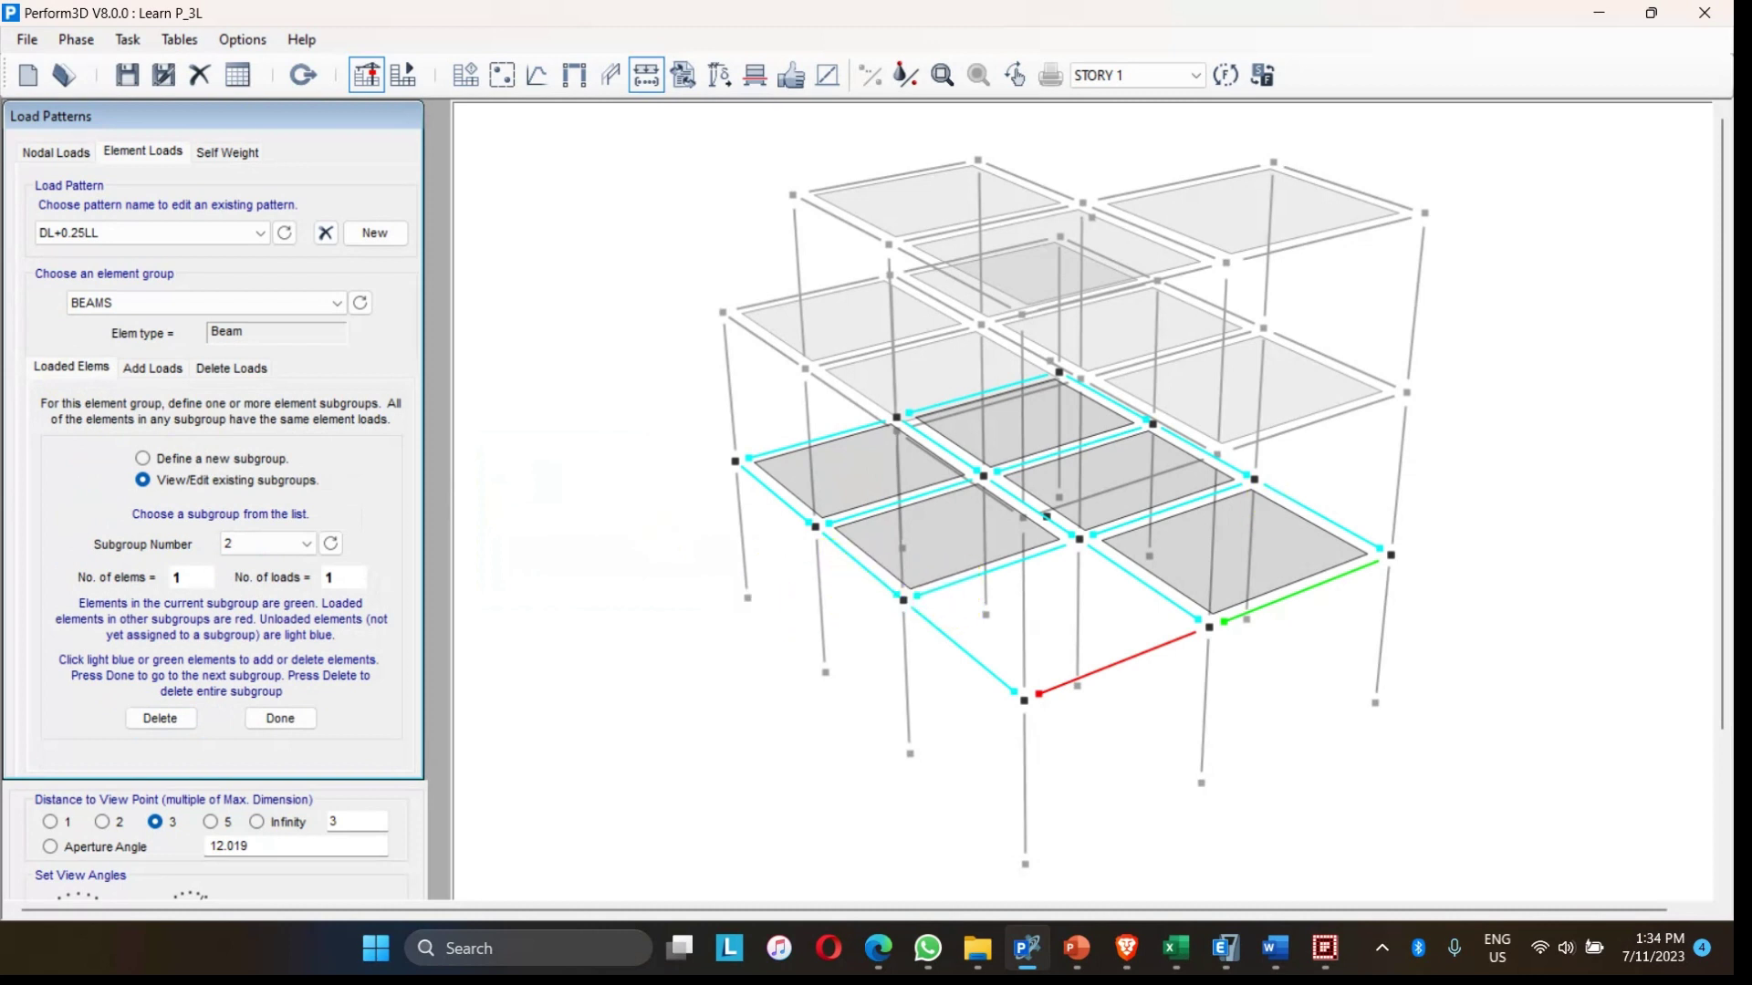
{"action": "left_click", "coordinate": [280, 718]}
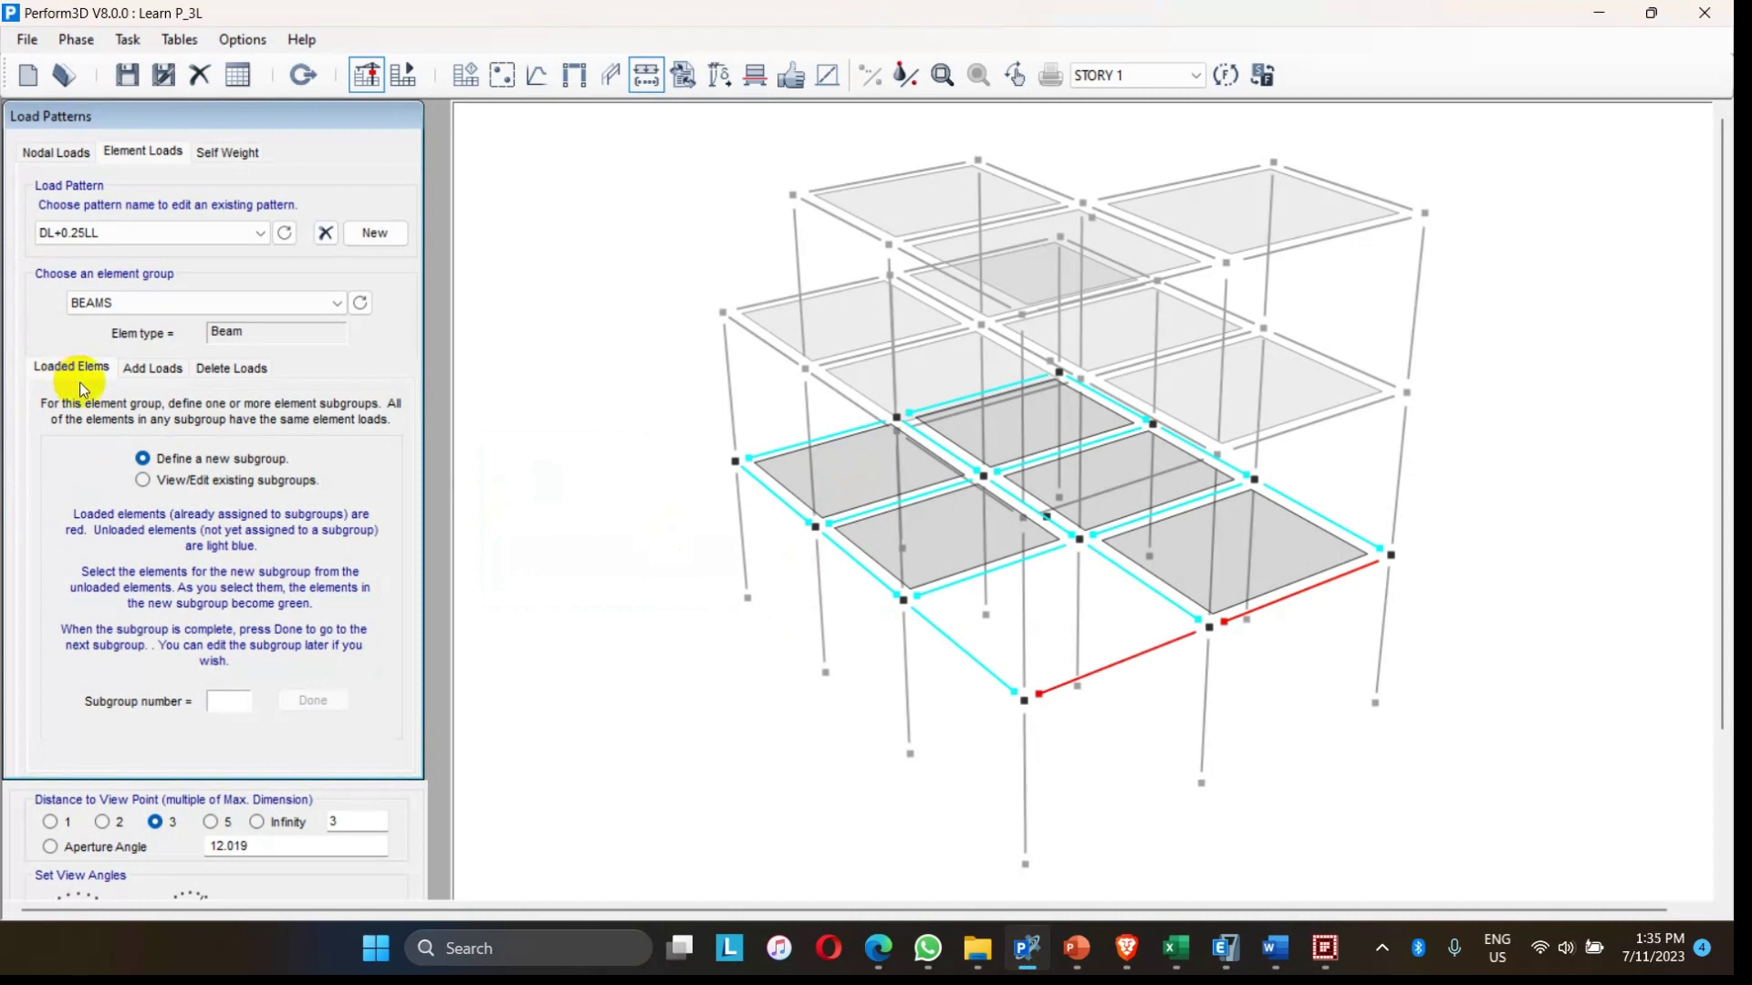
{"action": "left_click", "coordinate": [956, 584]}
{"action": "left_click", "coordinate": [313, 699]}
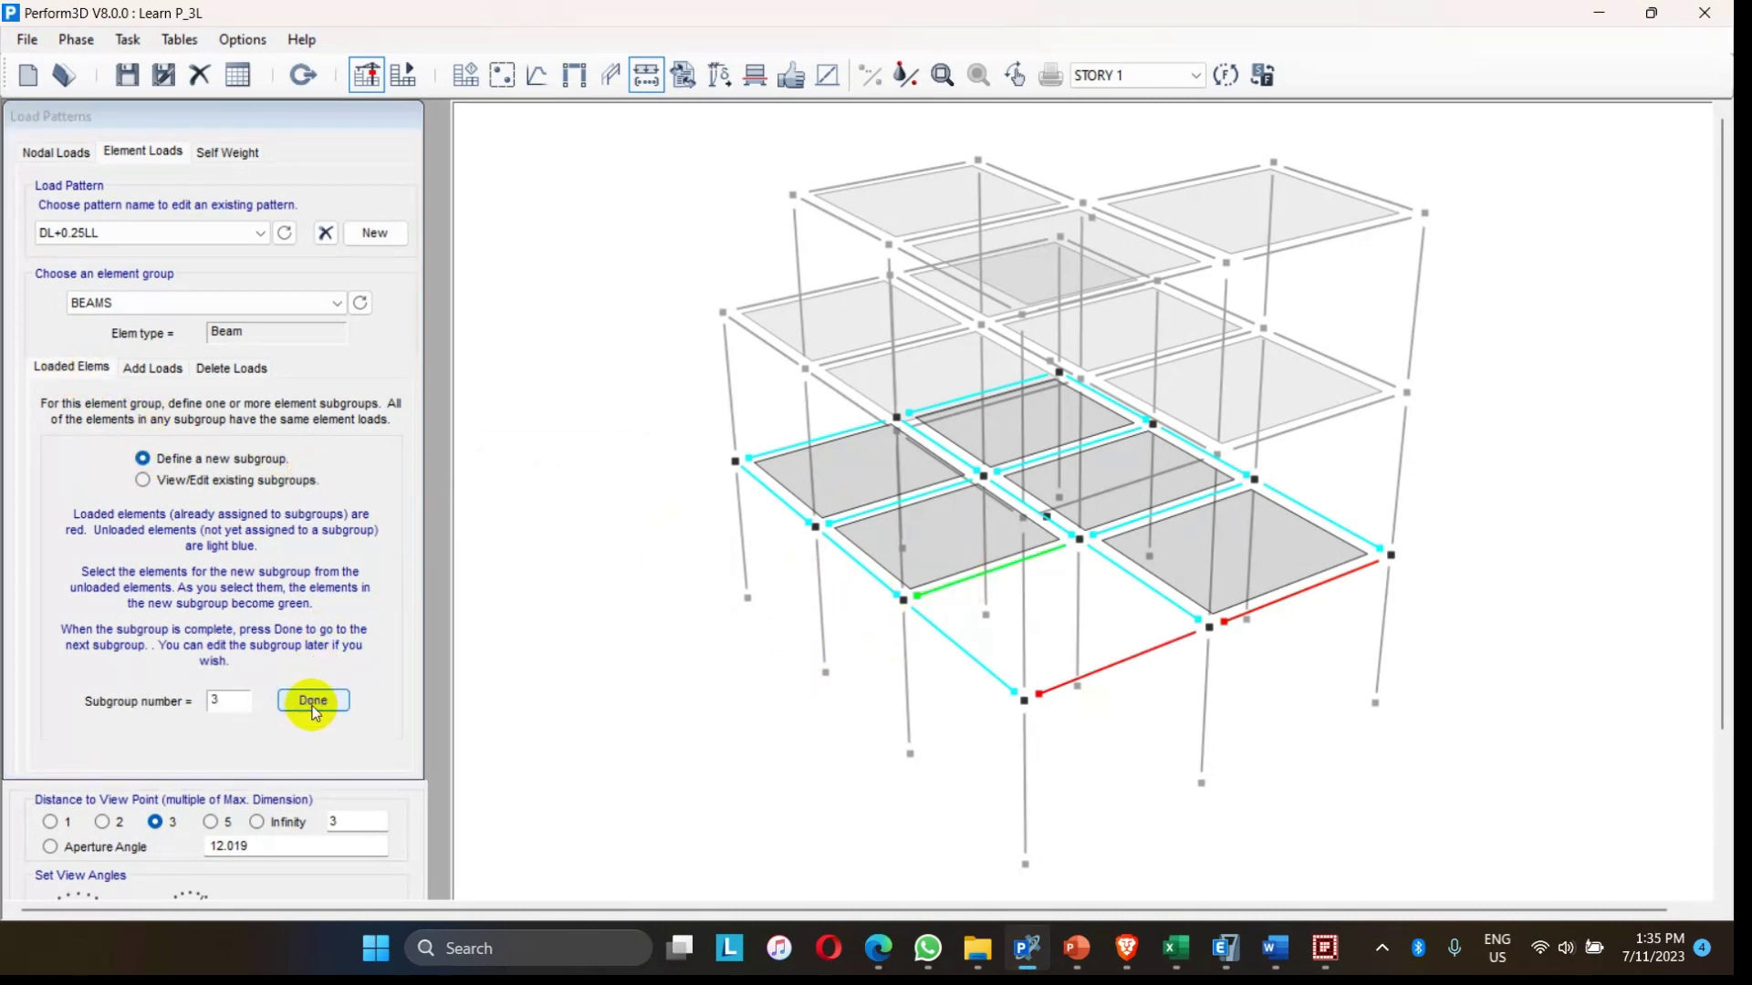
- Choose subgroup 3 for adding a gravity distributed load and look up the Grid Line 2/Grid A-B total load in the Excel sheet
{"action": "left_click", "coordinate": [155, 367]}
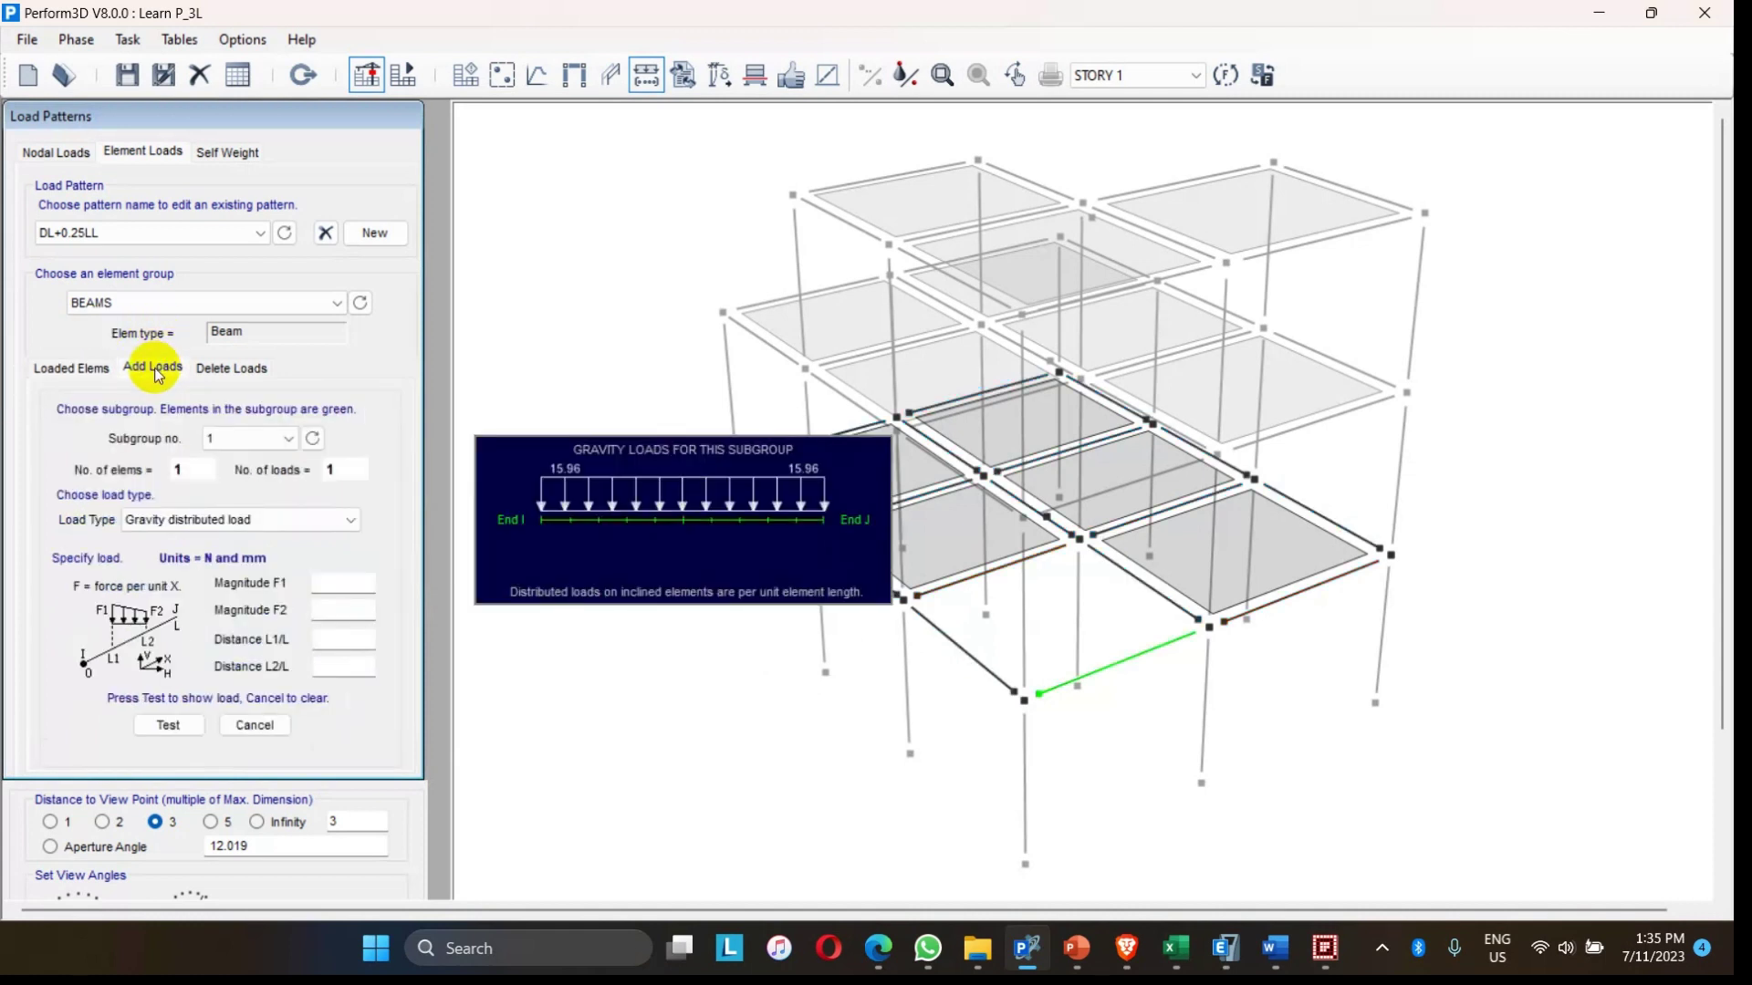
{"action": "left_click", "coordinate": [288, 439]}
{"action": "left_click", "coordinate": [245, 490]}
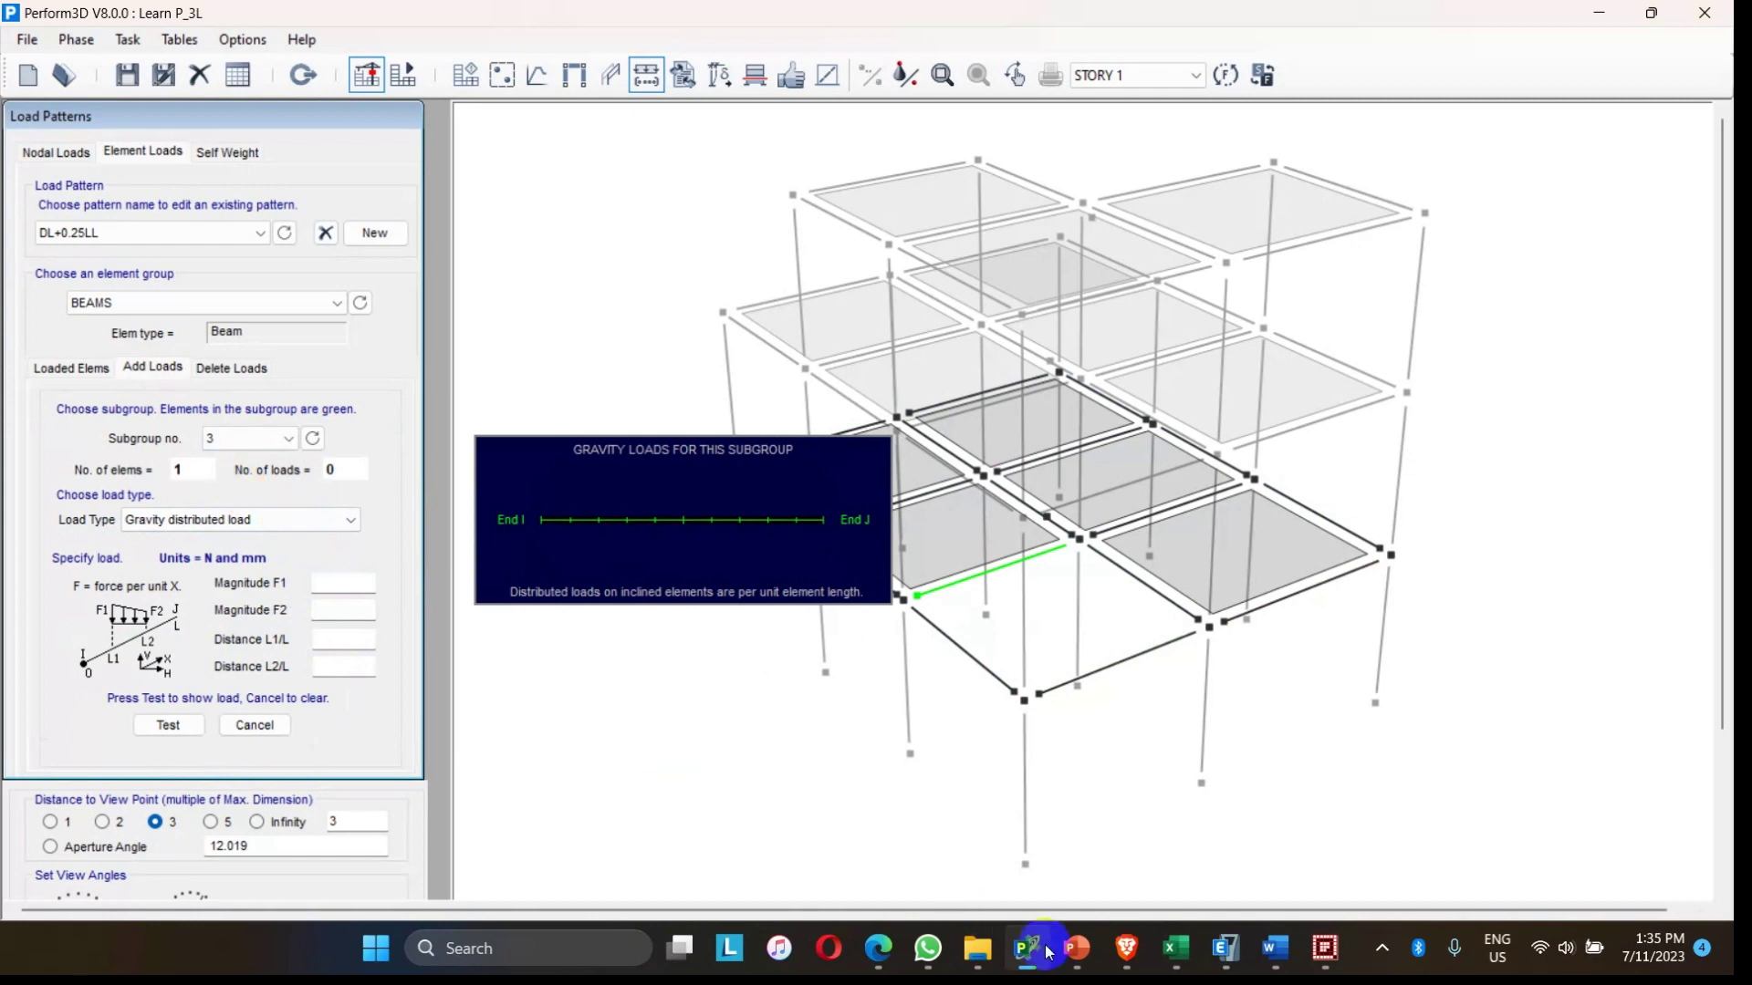
{"action": "left_click", "coordinate": [1176, 949]}
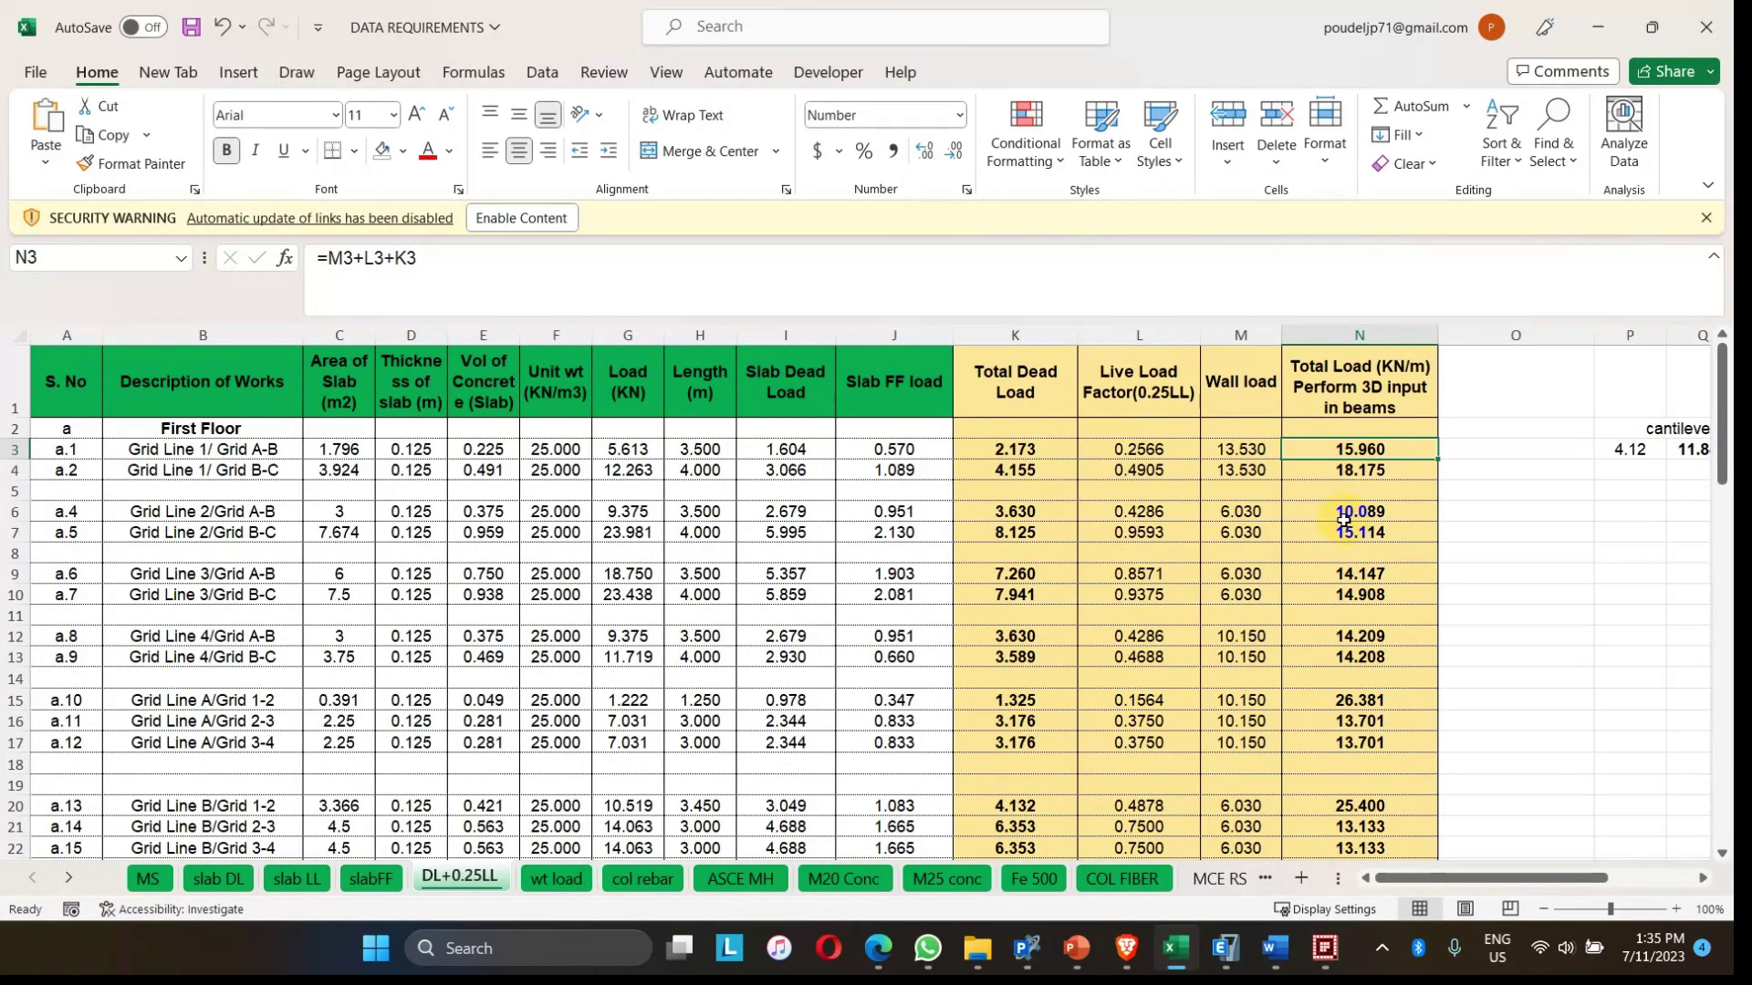
{"action": "left_click", "coordinate": [1027, 949]}
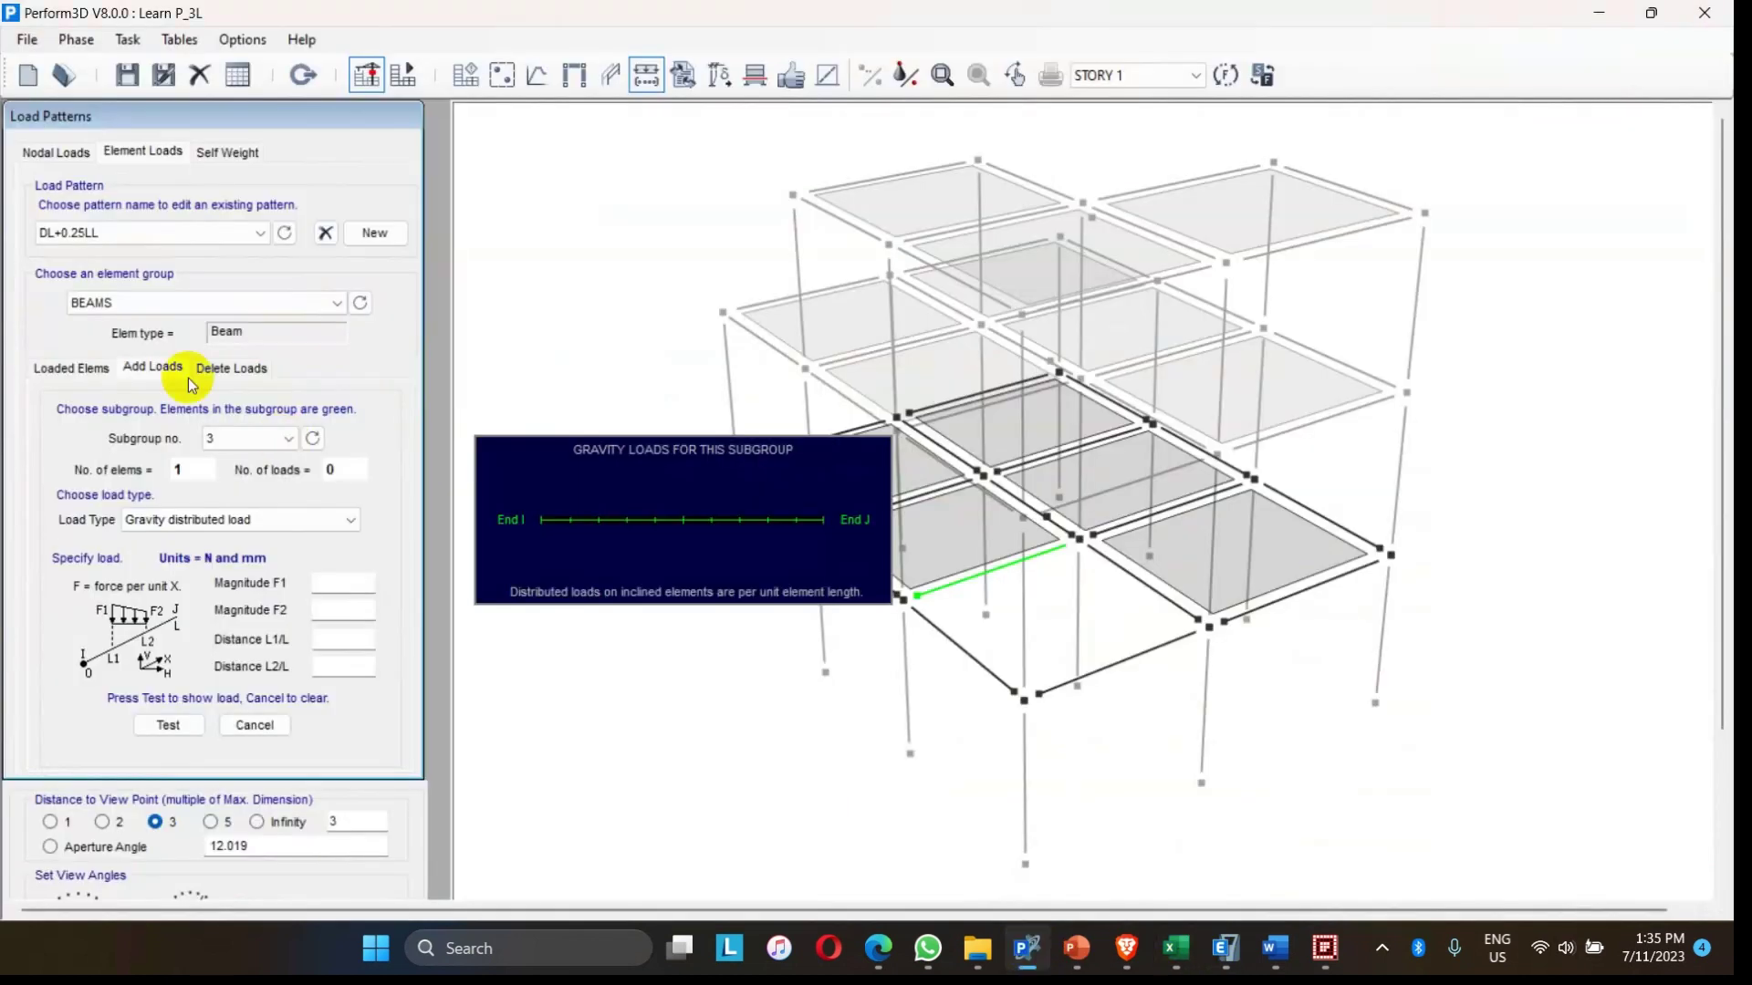
- Set both load magnitudes, F1 and F2, of subgroup 3 to 10.089 N/mm
{"action": "left_click", "coordinate": [328, 581]}
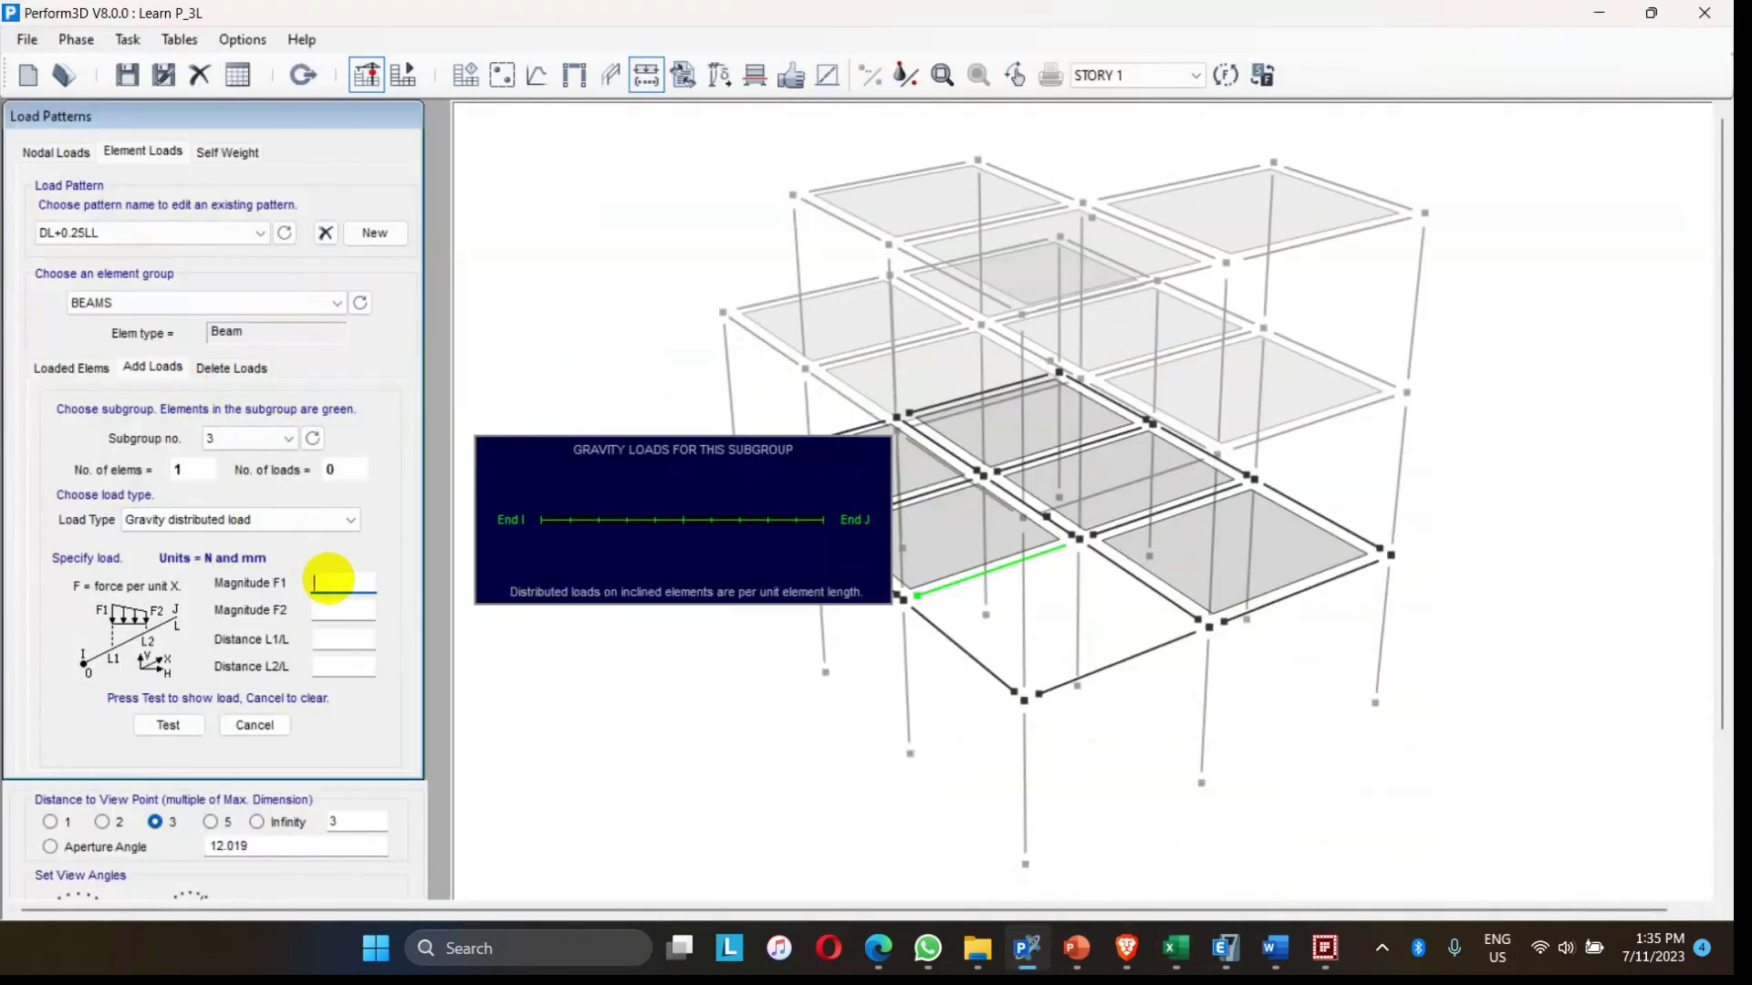
{"action": "type", "text": "10.089"}
{"action": "left_click", "coordinate": [337, 609]}
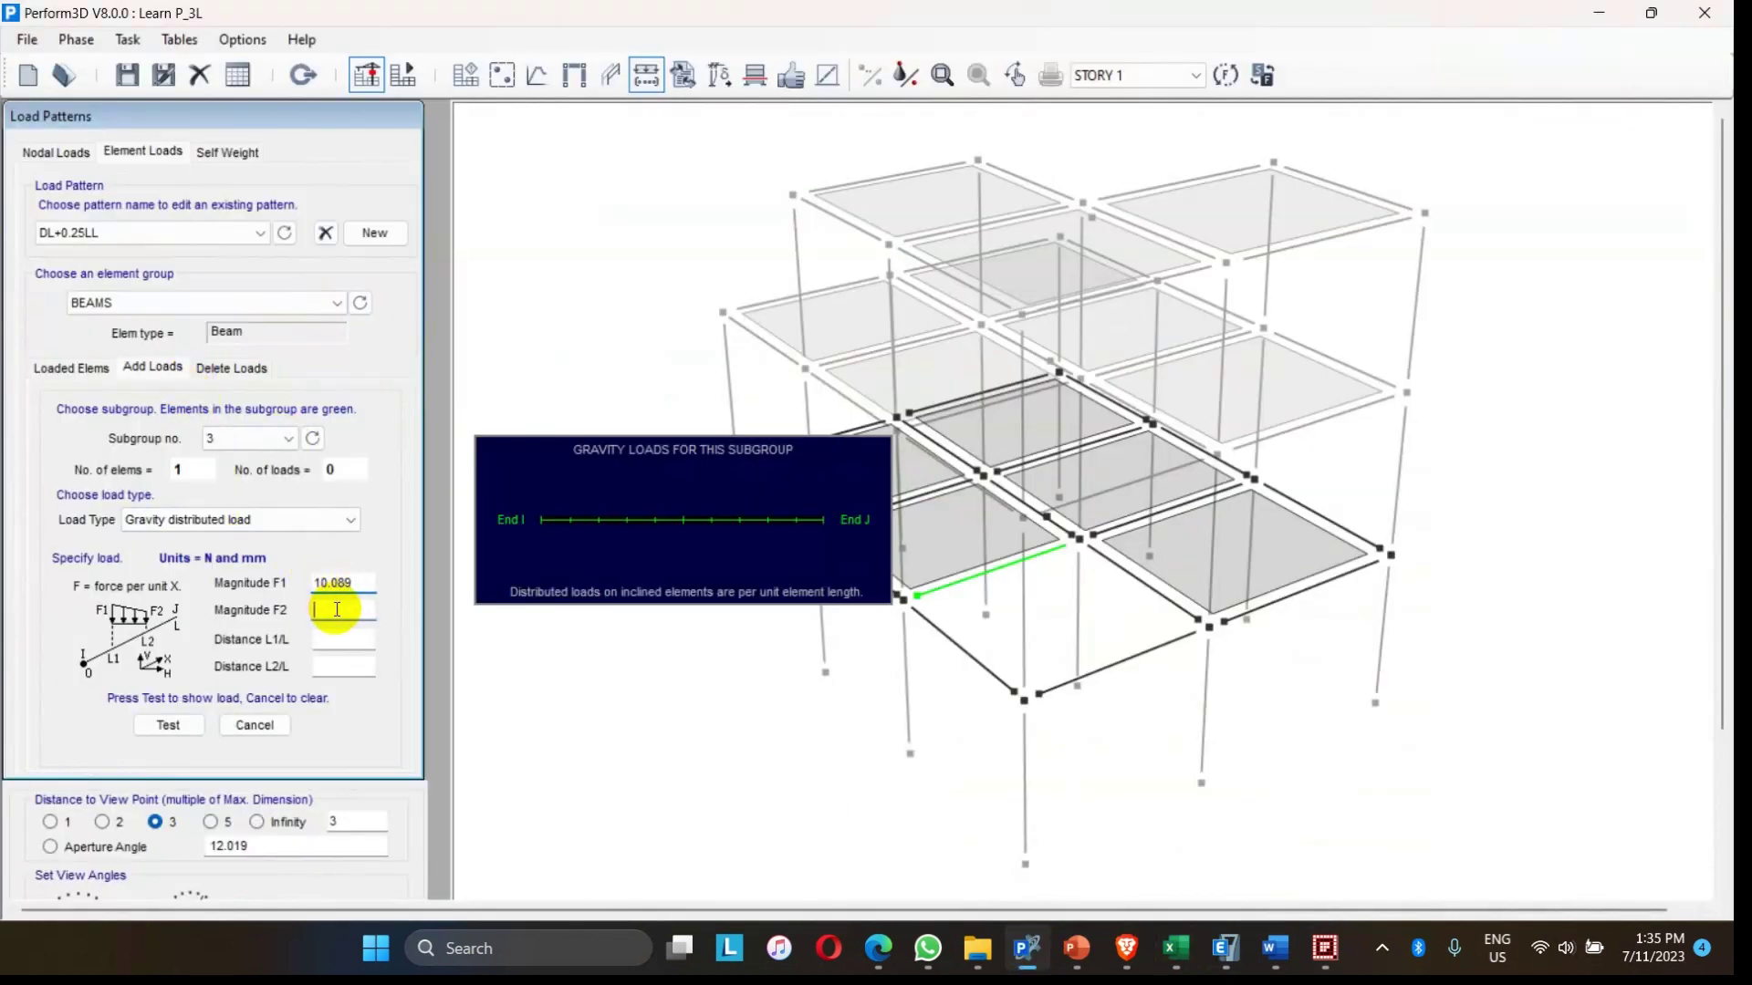
{"action": "type", "text": "10.089"}
- Set subgroup 3's load distances to L1/L 0 and L2/L 1, then test and accept the load
{"action": "left_click", "coordinate": [343, 636]}
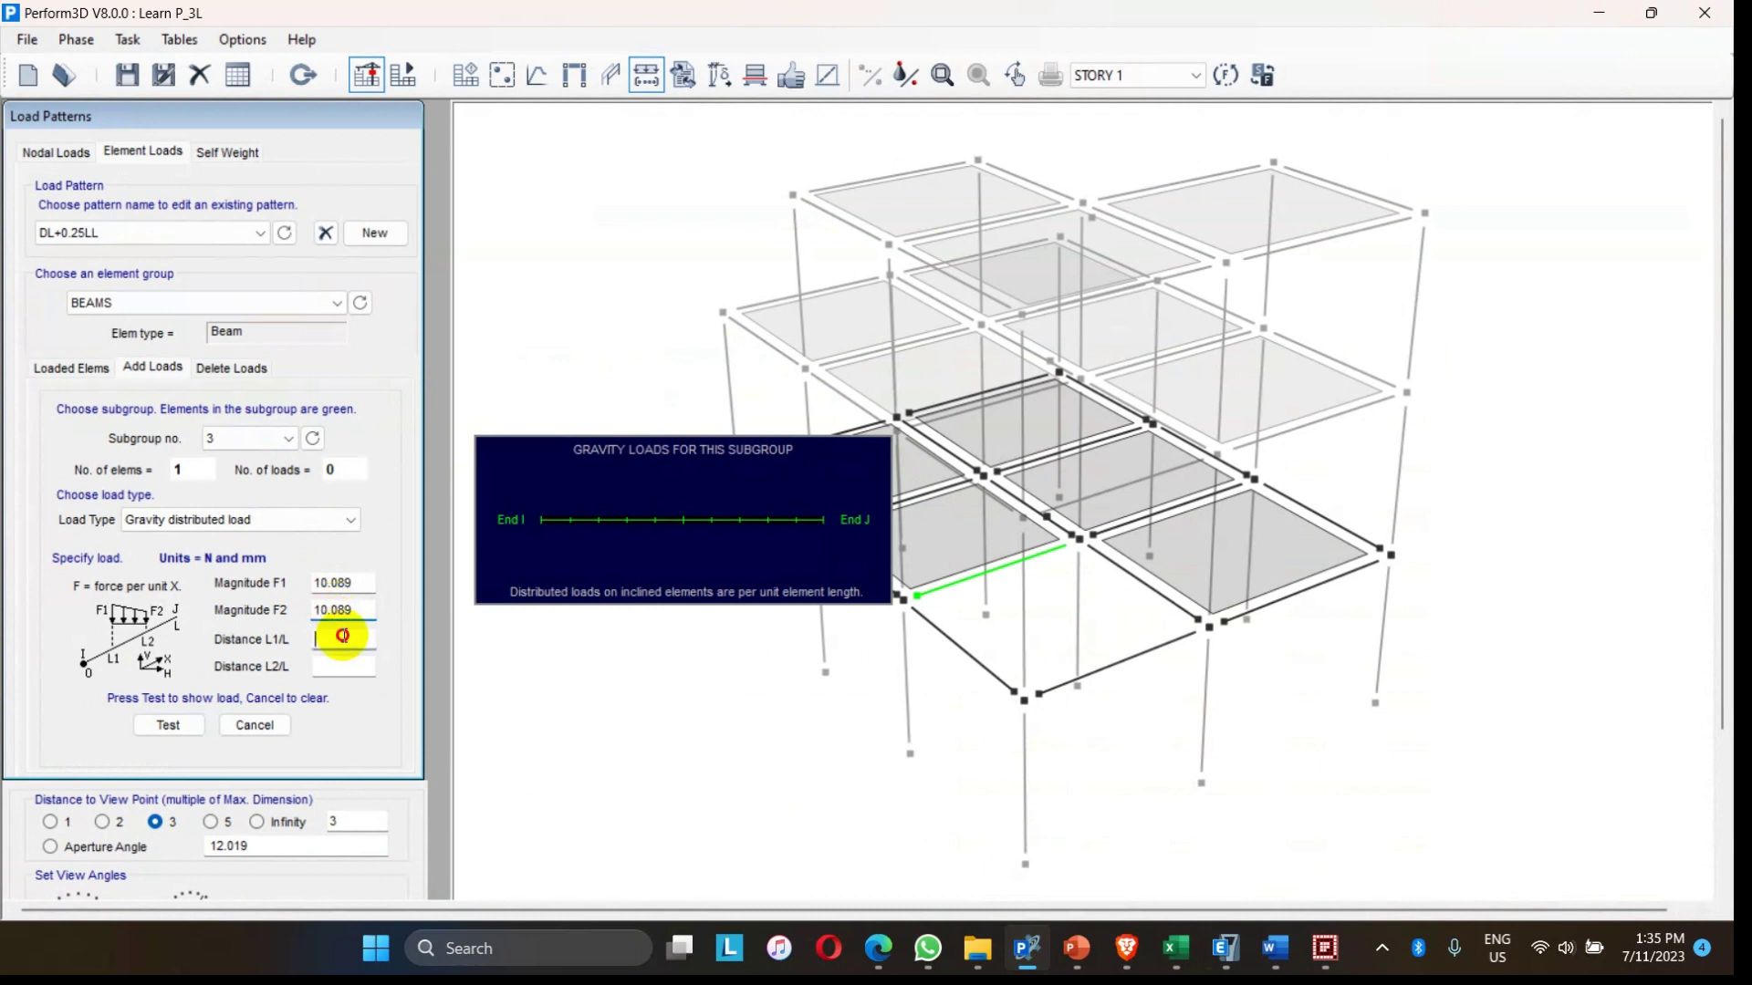
{"action": "type", "text": "0"}
{"action": "left_click", "coordinate": [342, 665]}
{"action": "type", "text": "1"}
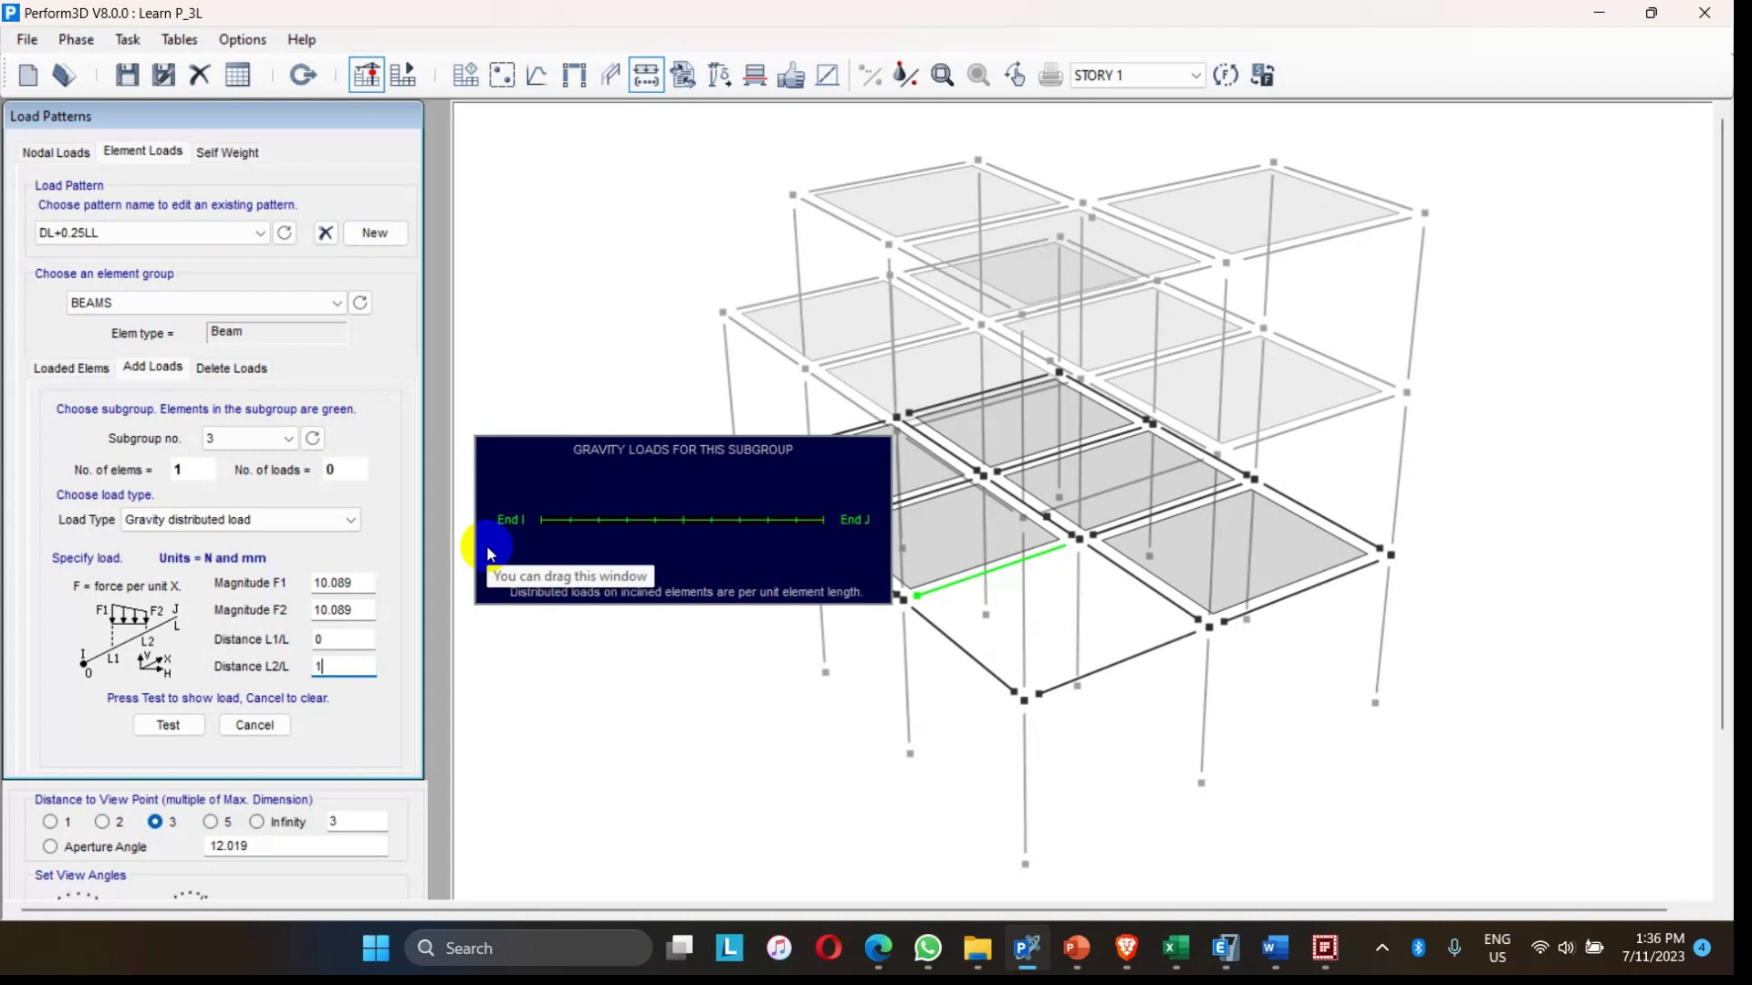
{"action": "left_click", "coordinate": [159, 727]}
{"action": "left_click", "coordinate": [157, 729]}
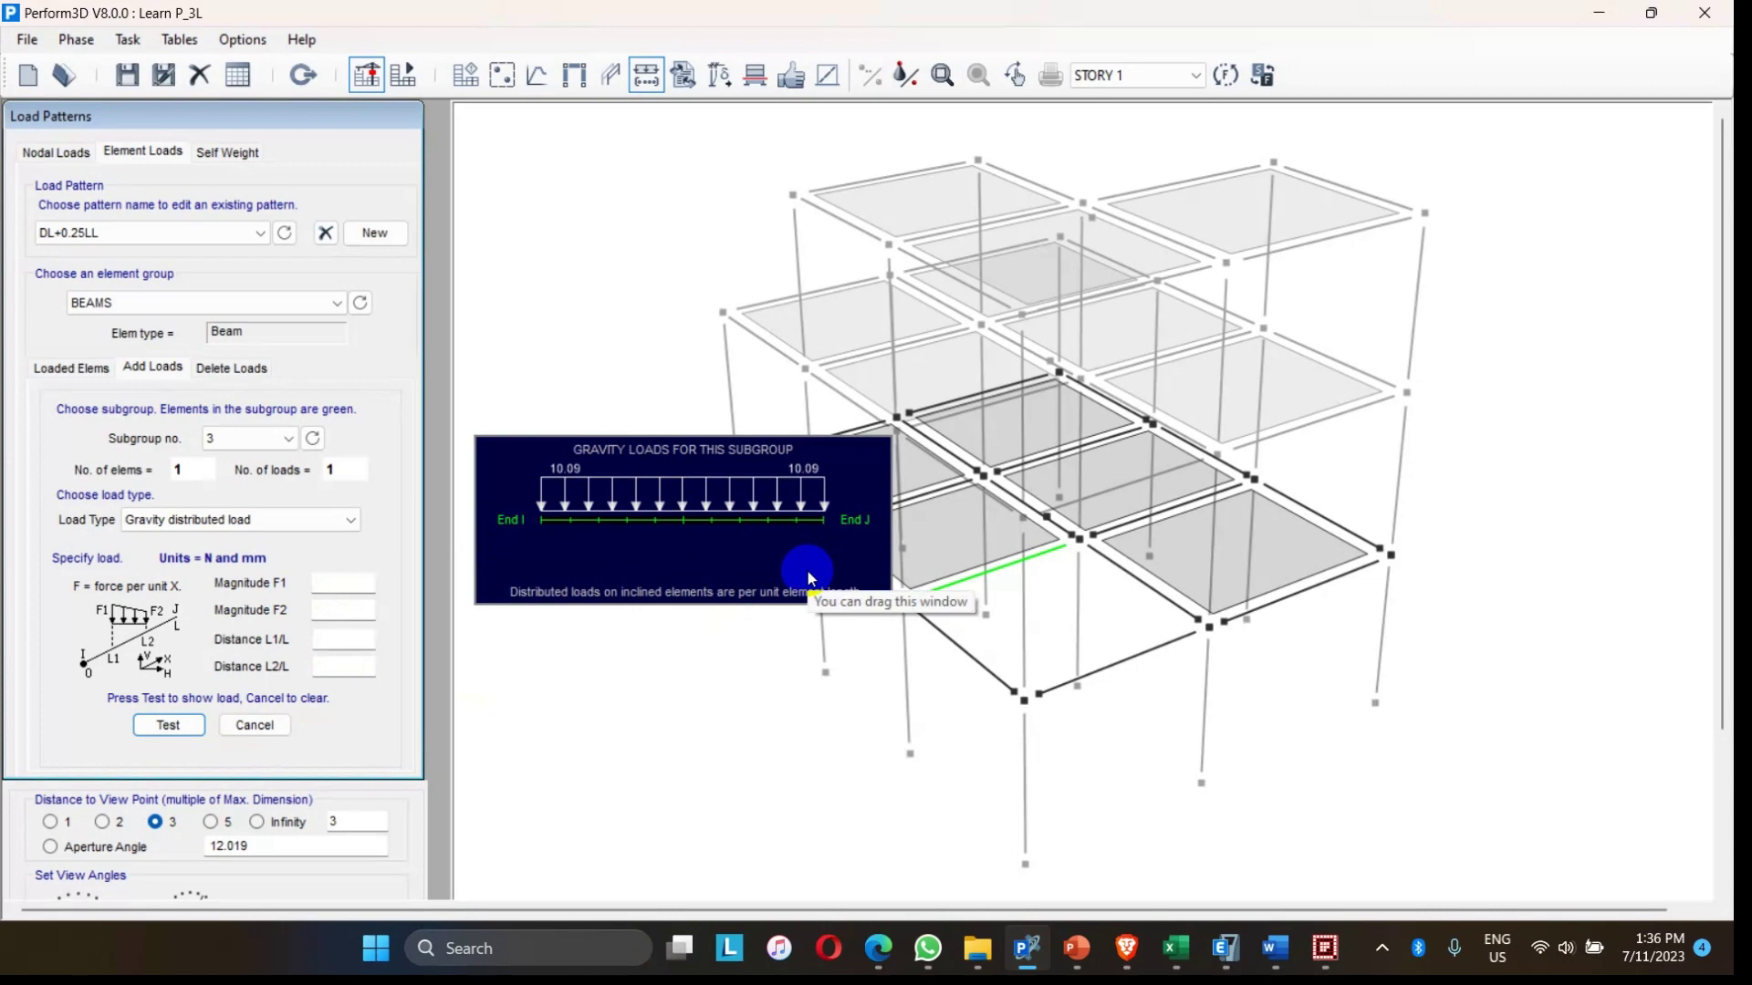
- Review the total beam loads of the remaining grid lines and floors in the Excel DL+0.25LL sheet
{"action": "left_click", "coordinate": [1175, 949]}
{"action": "scroll", "coordinate": [1130, 563], "scroll_direction": "down", "scroll_amount": 14}
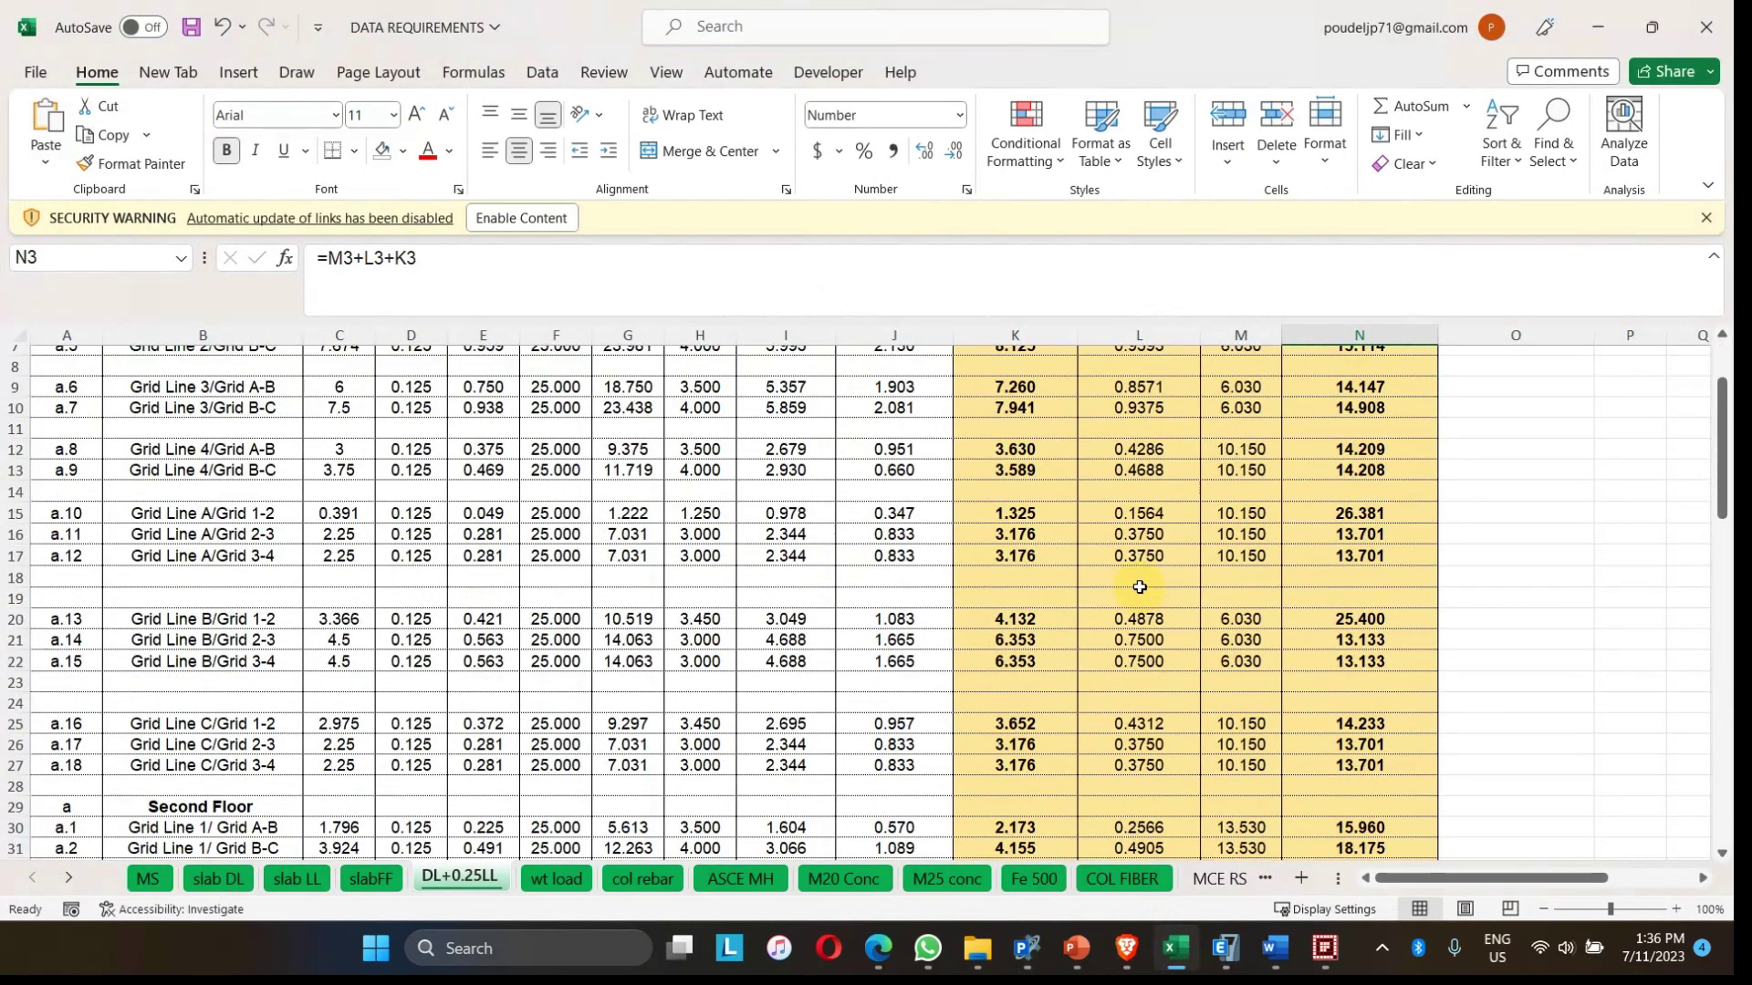
{"action": "scroll", "coordinate": [1141, 596], "scroll_direction": "down", "scroll_amount": 5}
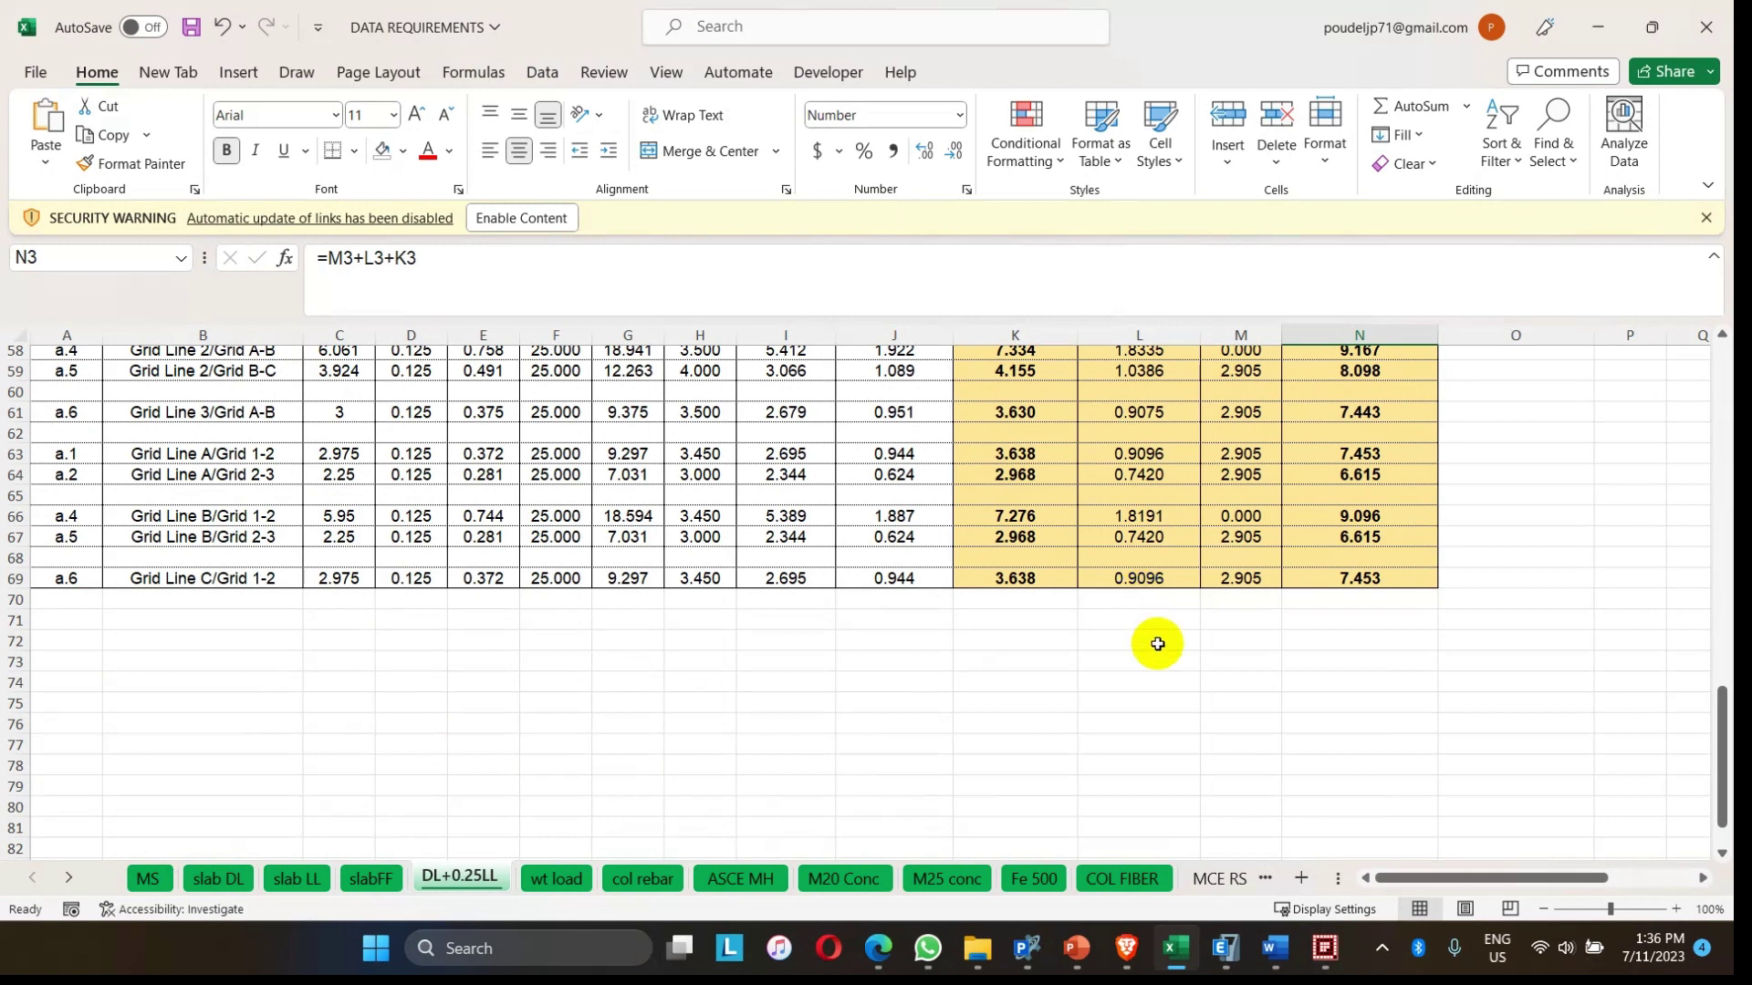
- Switch to the ETABS model and show it in the default 3D view
{"action": "left_click", "coordinate": [1216, 940]}
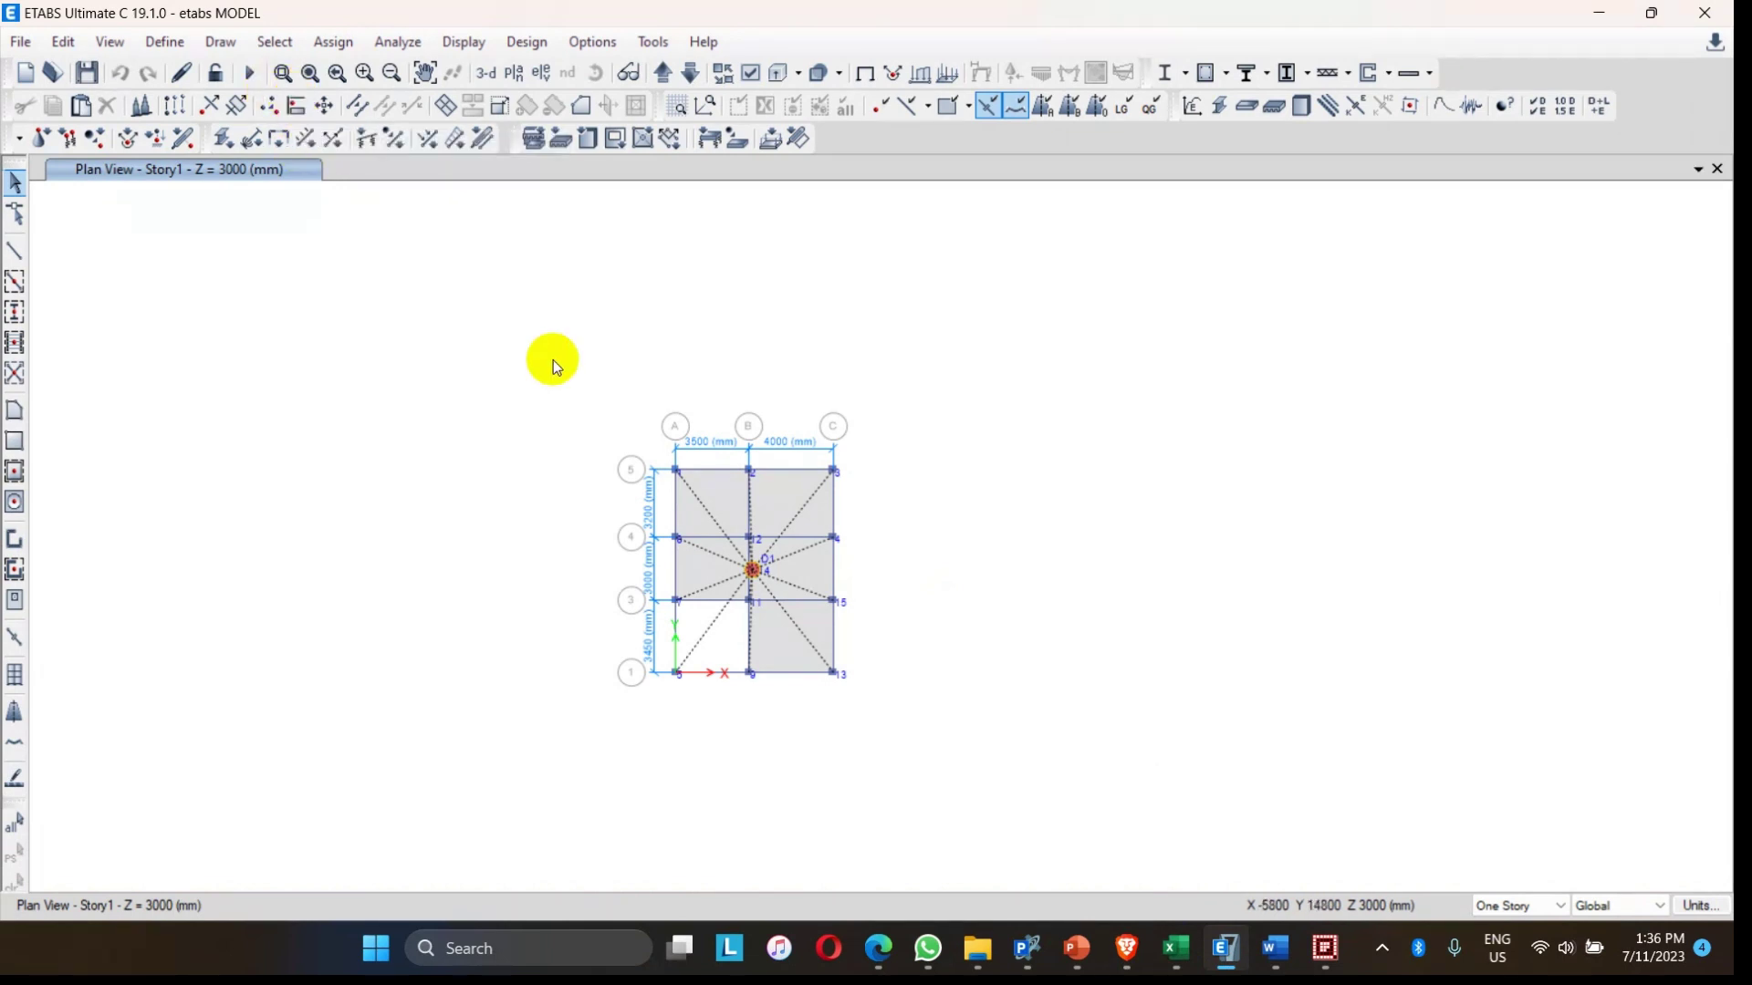
{"action": "left_click", "coordinate": [486, 73]}
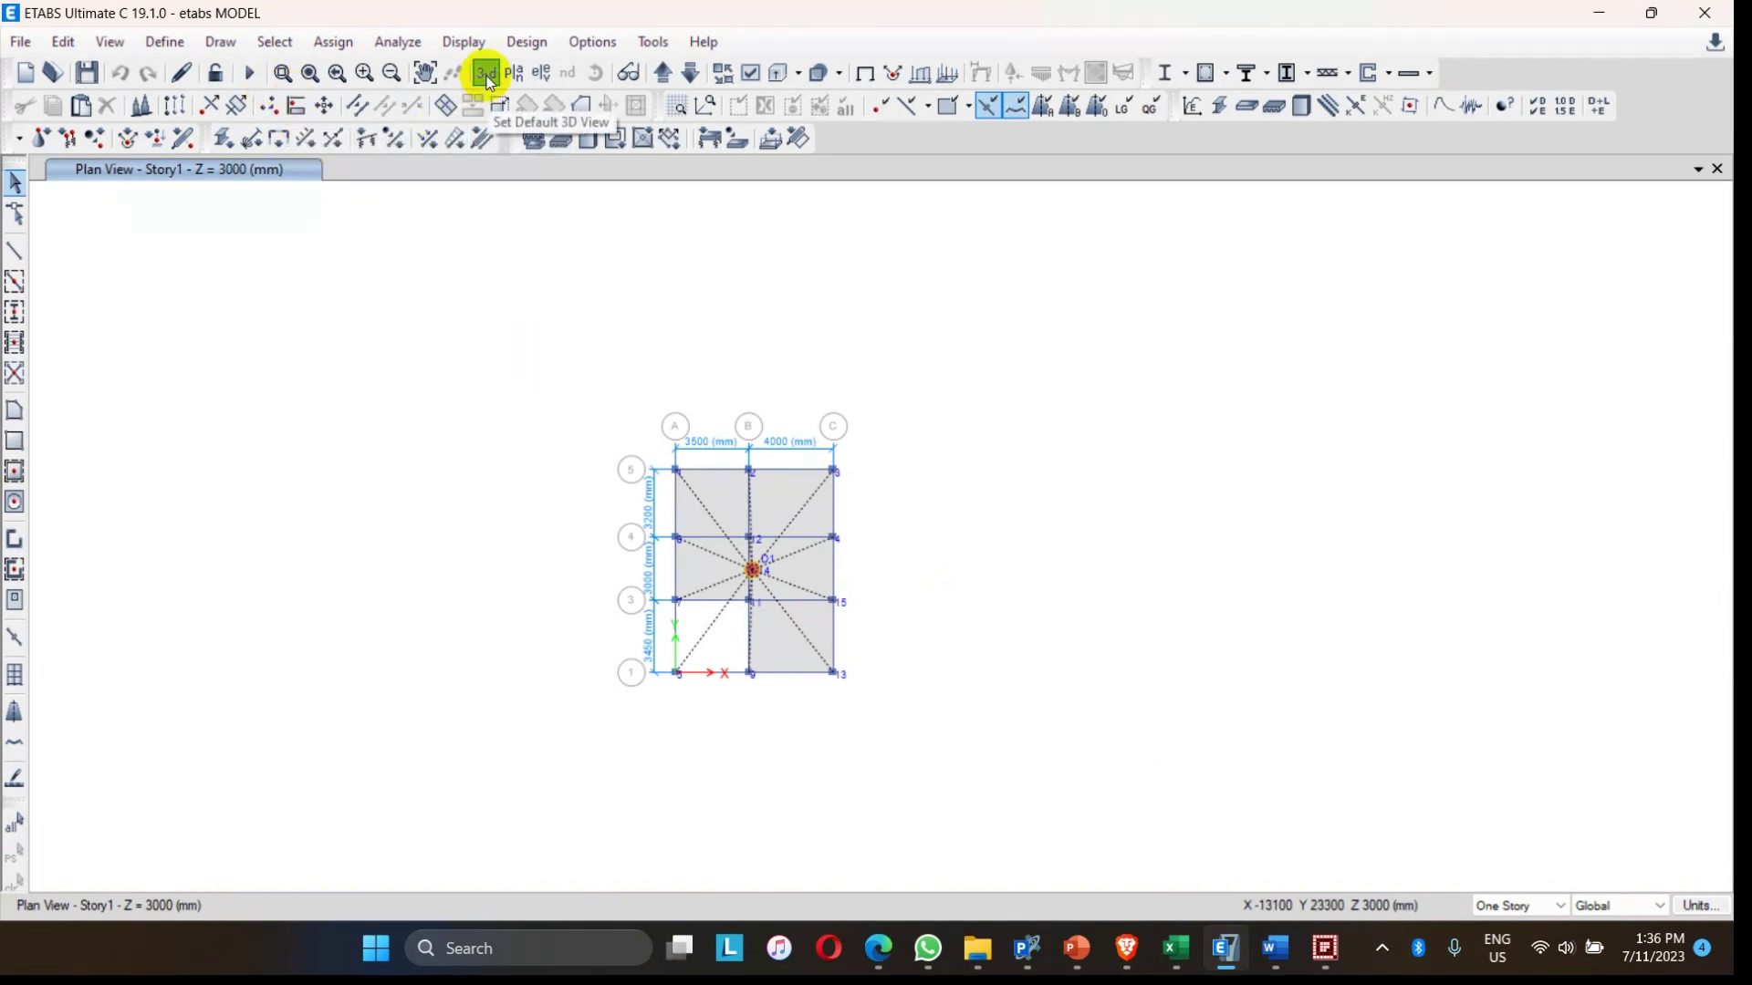